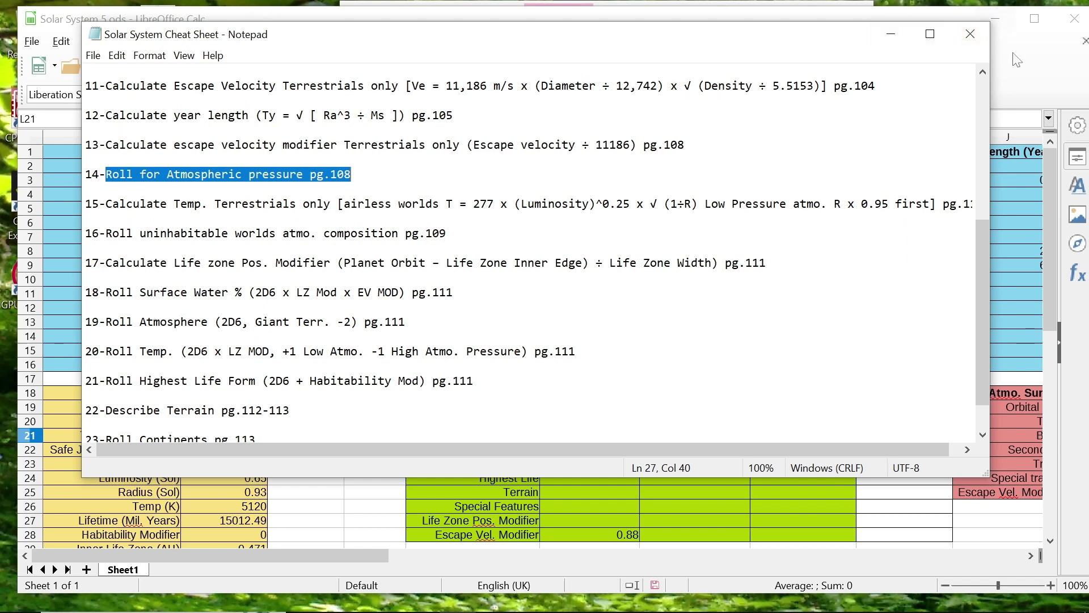
Switch to the Solar System 5 spreadsheet and enter Vacuum as the atmospheric pressure for orbital slot 1.
left_click(1013, 82)
left_click(1034, 19)
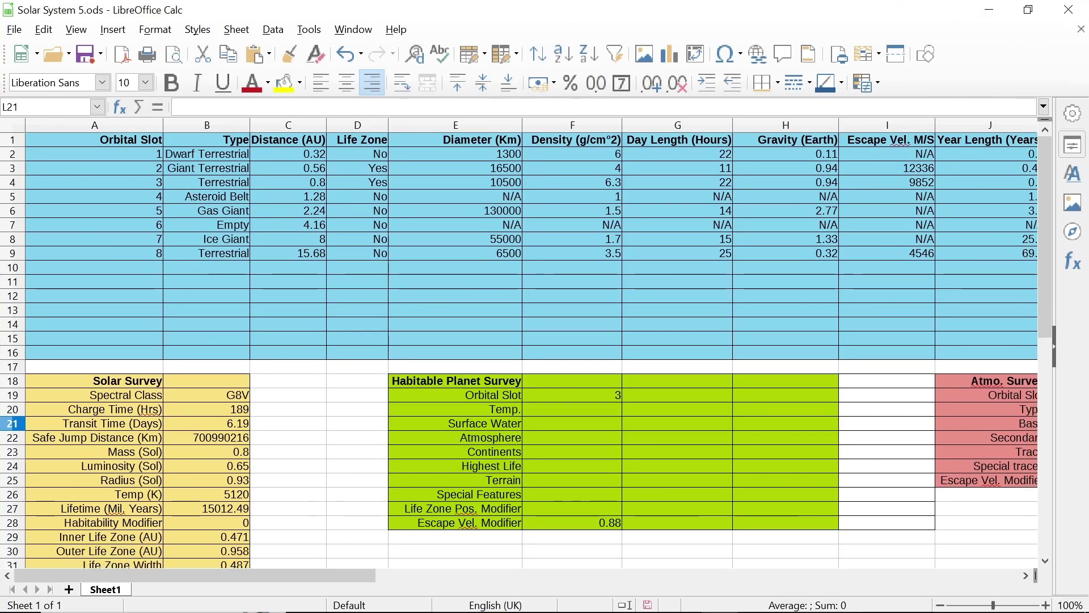
left_click(226, 152)
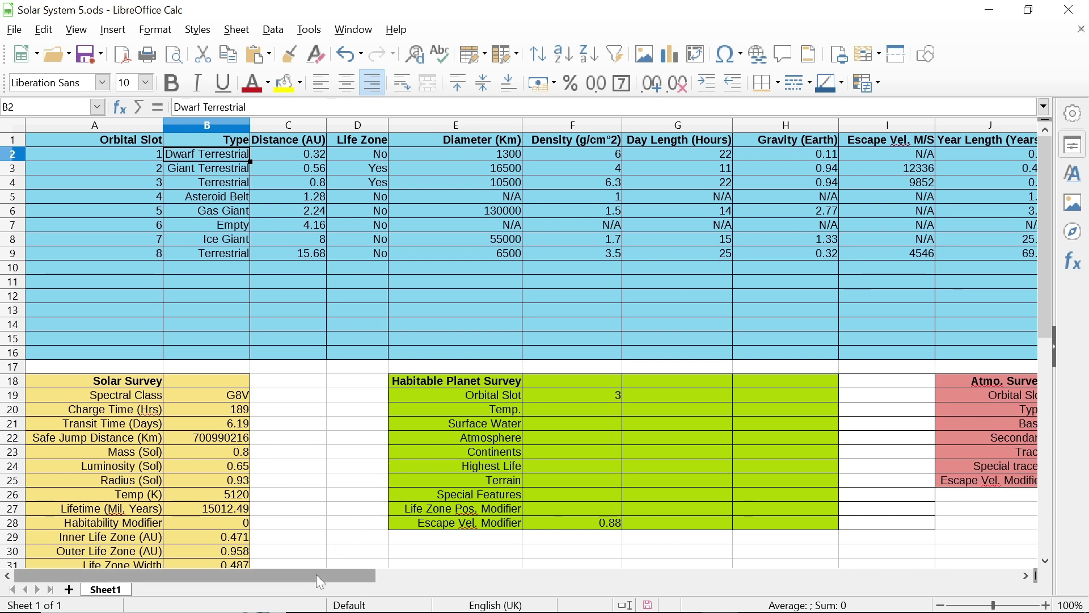
left_click_drag(316, 574, 525, 572)
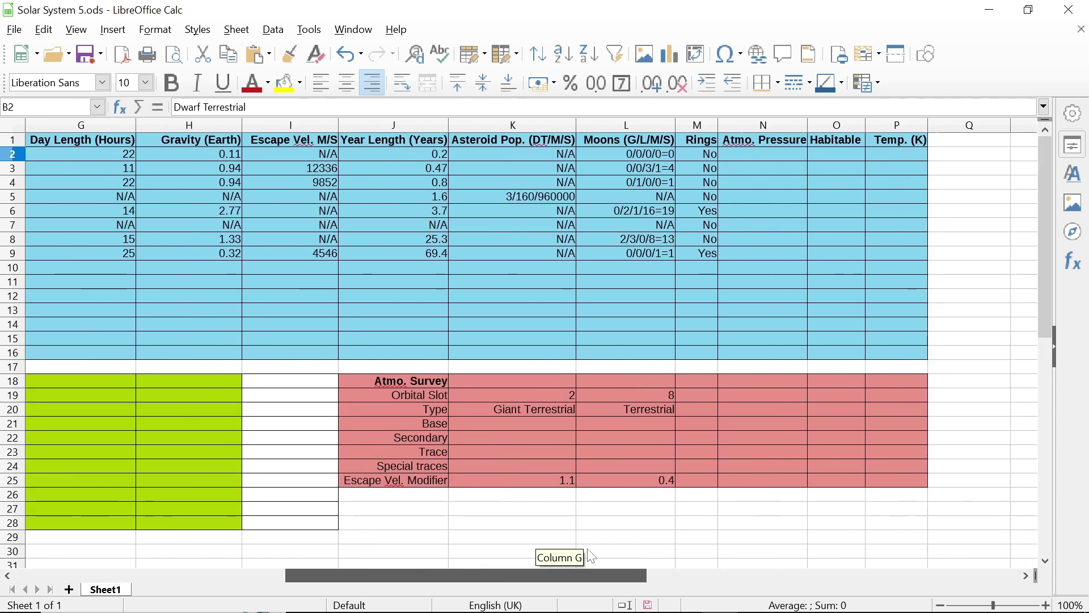
left_click(776, 159)
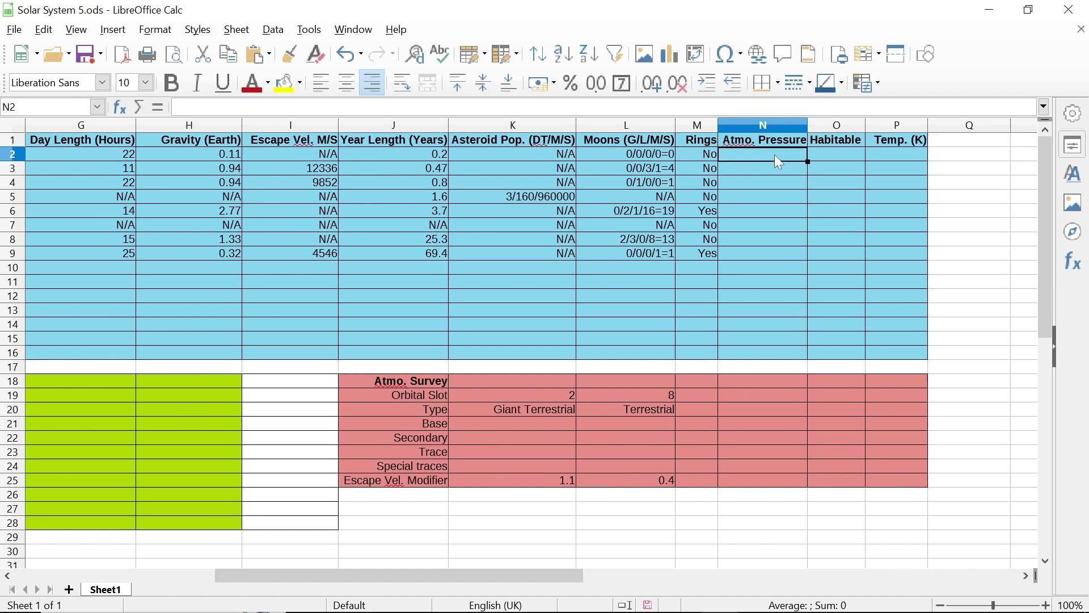
type("Vacuum")
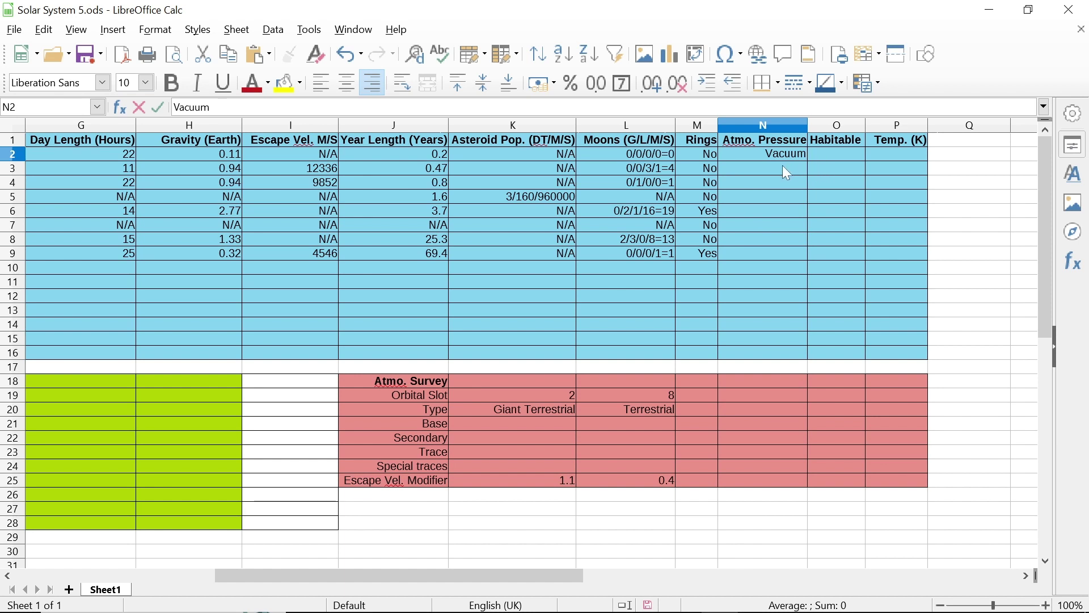
key("Return")
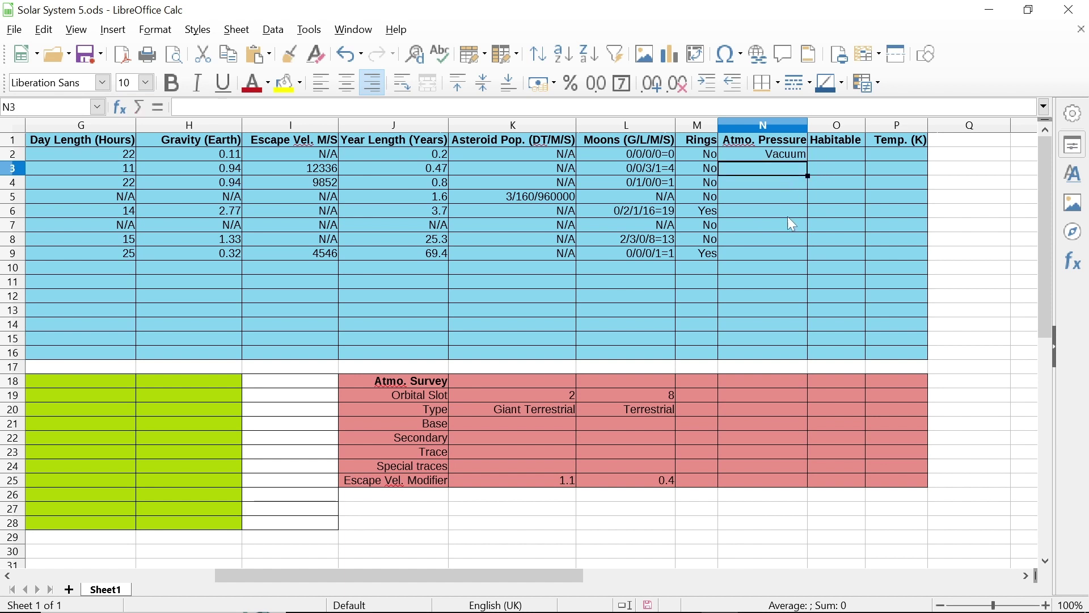
Multiply 9 by slot 2's escape velocity modifier of 1.1 in Calculator, and return to the spreadsheet.
left_click(551, 482)
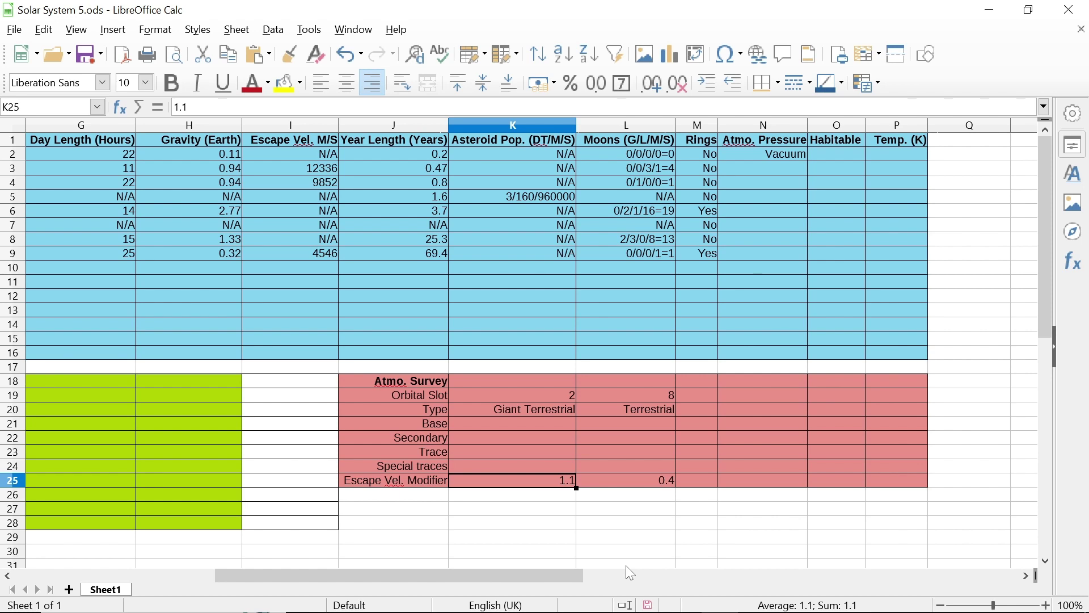
left_click(420, 596)
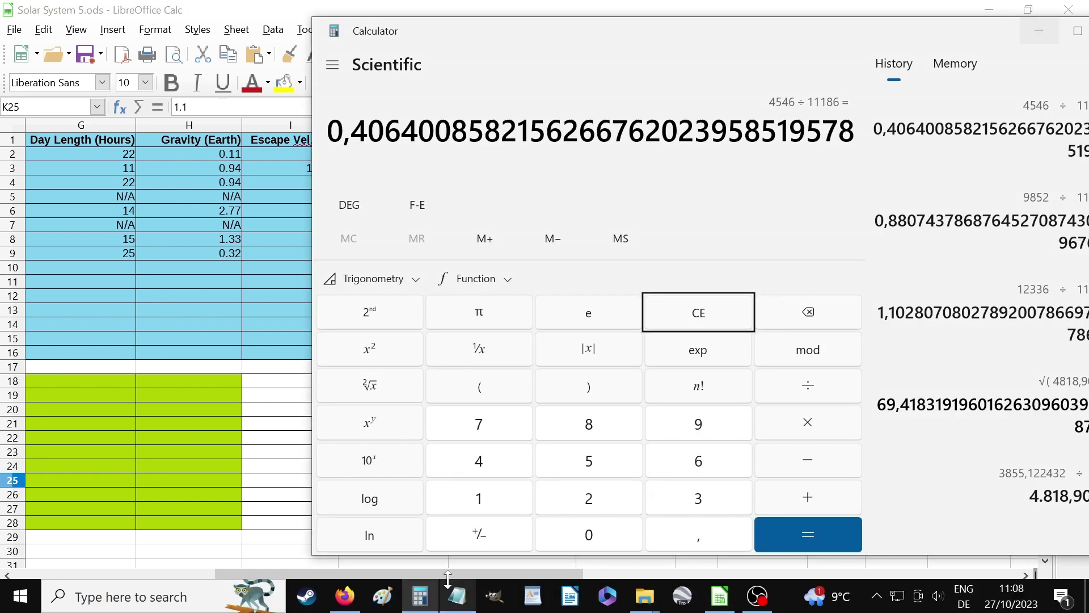
left_click(707, 312)
left_click(733, 432)
left_click(823, 424)
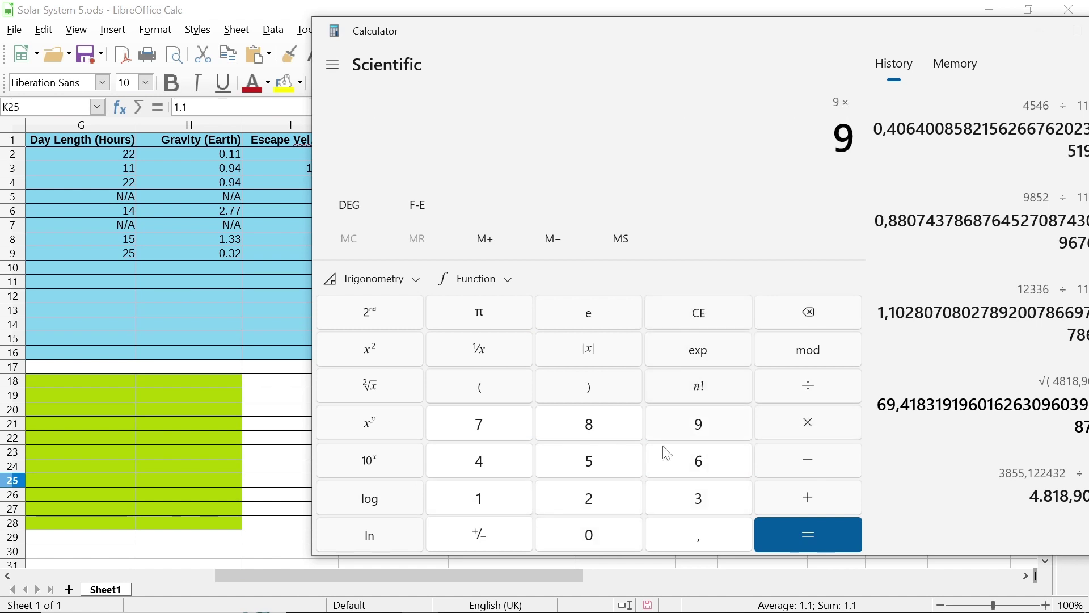
left_click(457, 503)
left_click(710, 547)
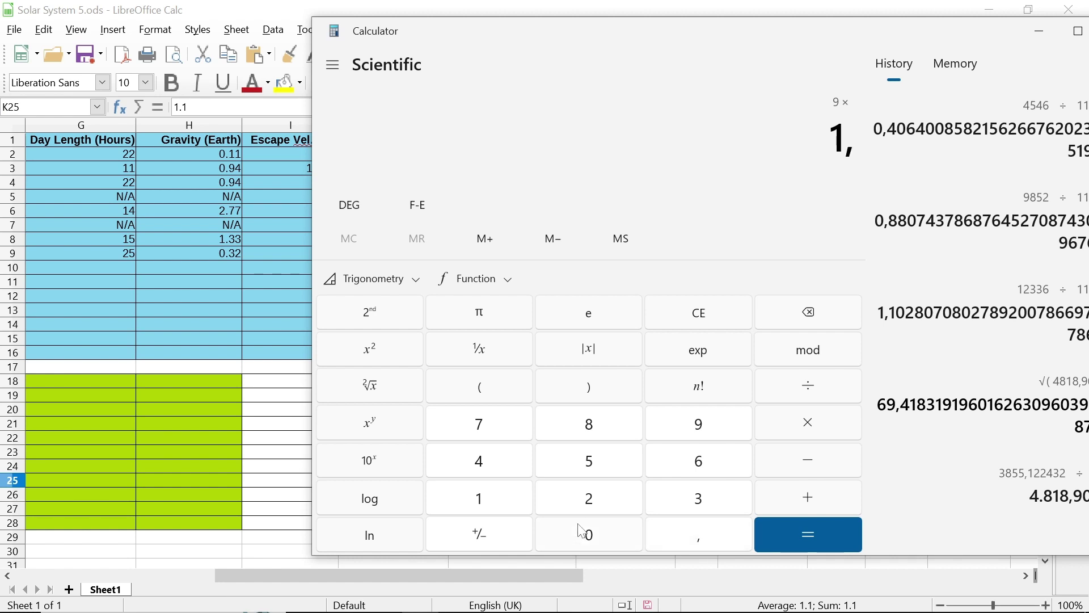
left_click(484, 500)
left_click(822, 546)
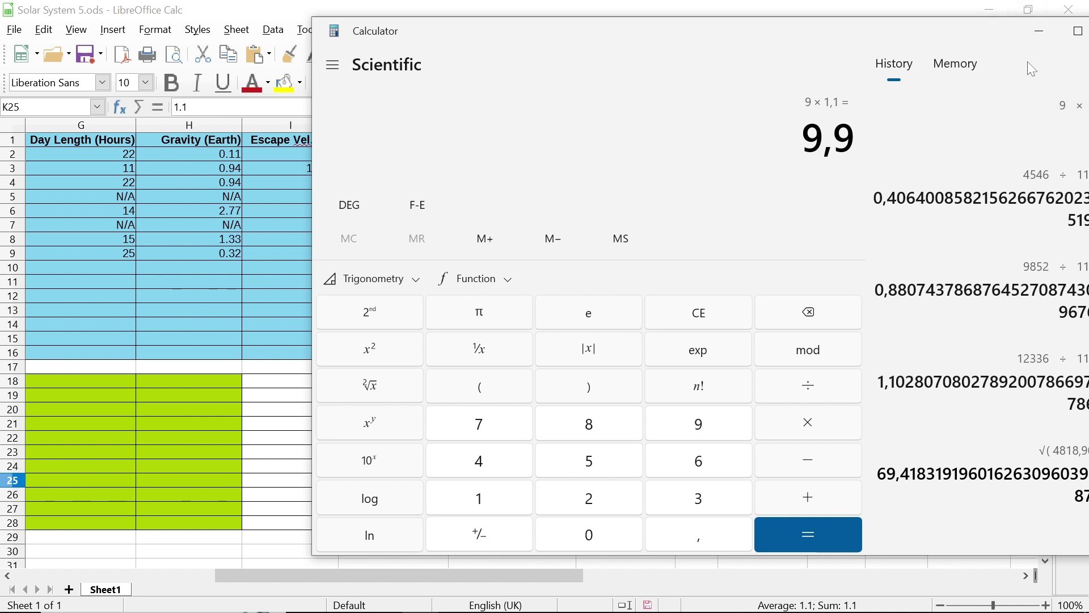
left_click(1036, 42)
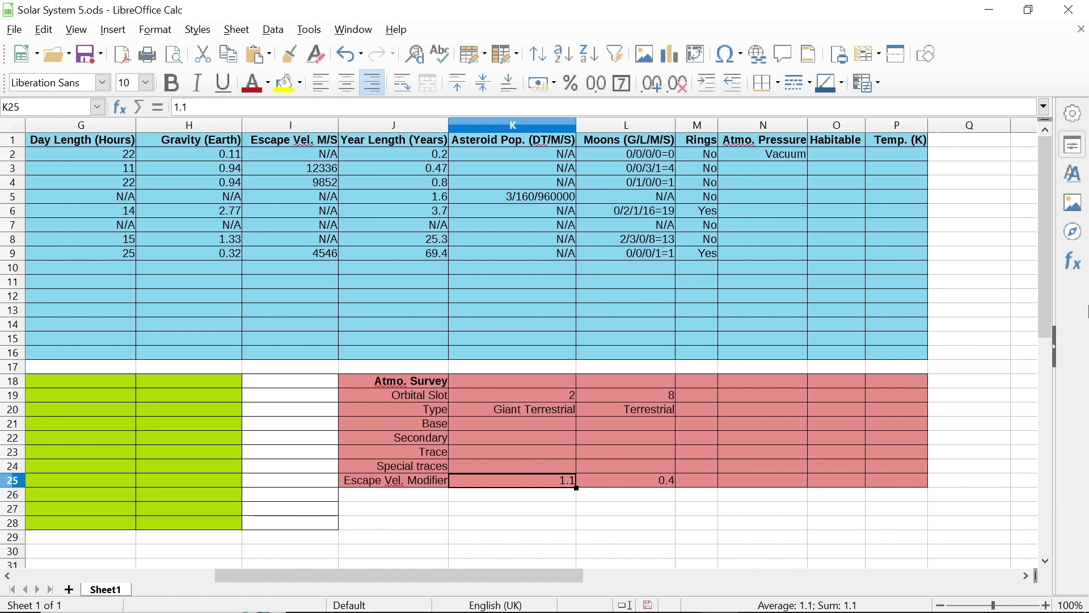
Enter High as the atmospheric pressure for orbital slot 2.
left_click(779, 168)
type("High")
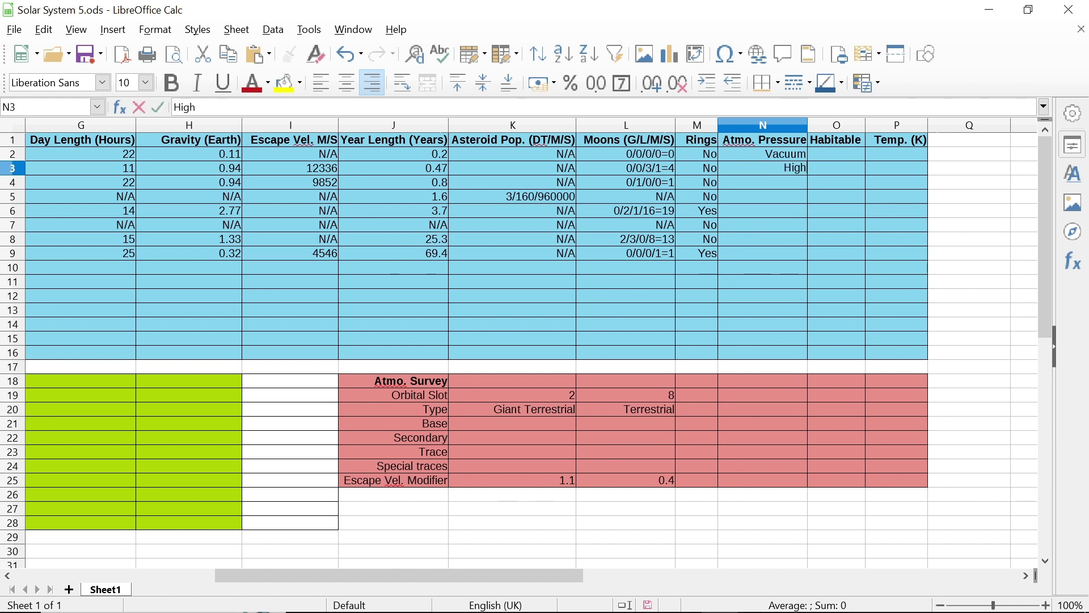
left_click(779, 185)
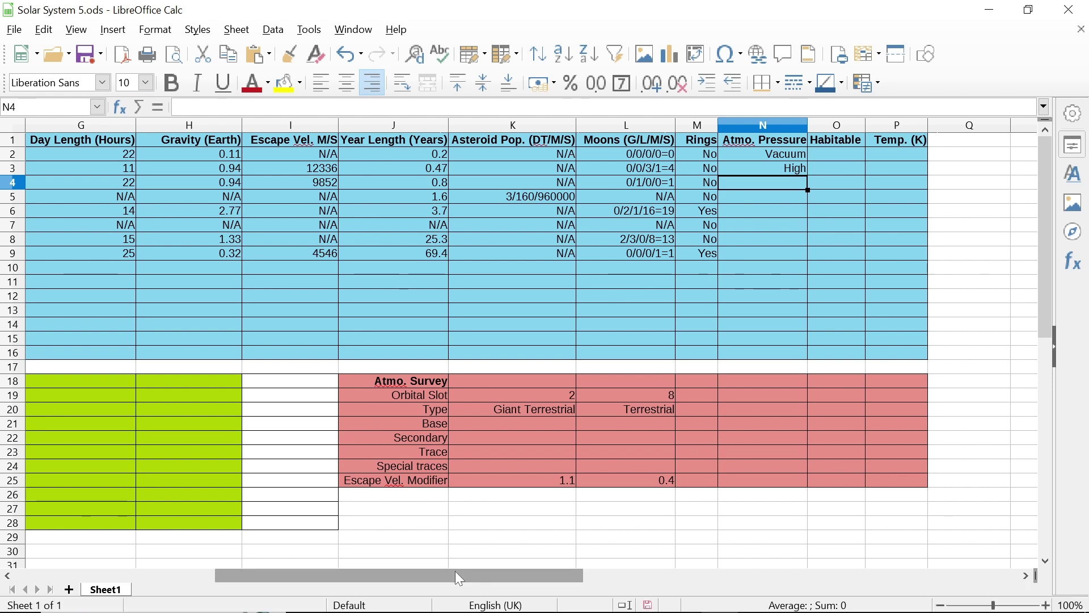
Clear the previous result in Calculator and return to the spreadsheet.
left_click_drag(455, 575, 370, 572)
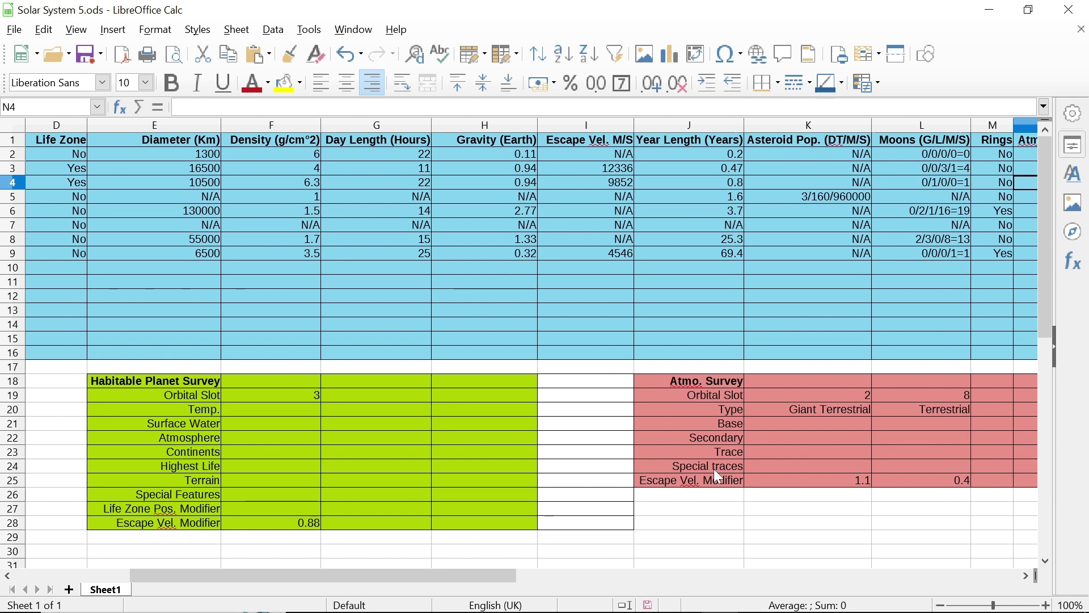
mouse_move(418, 608)
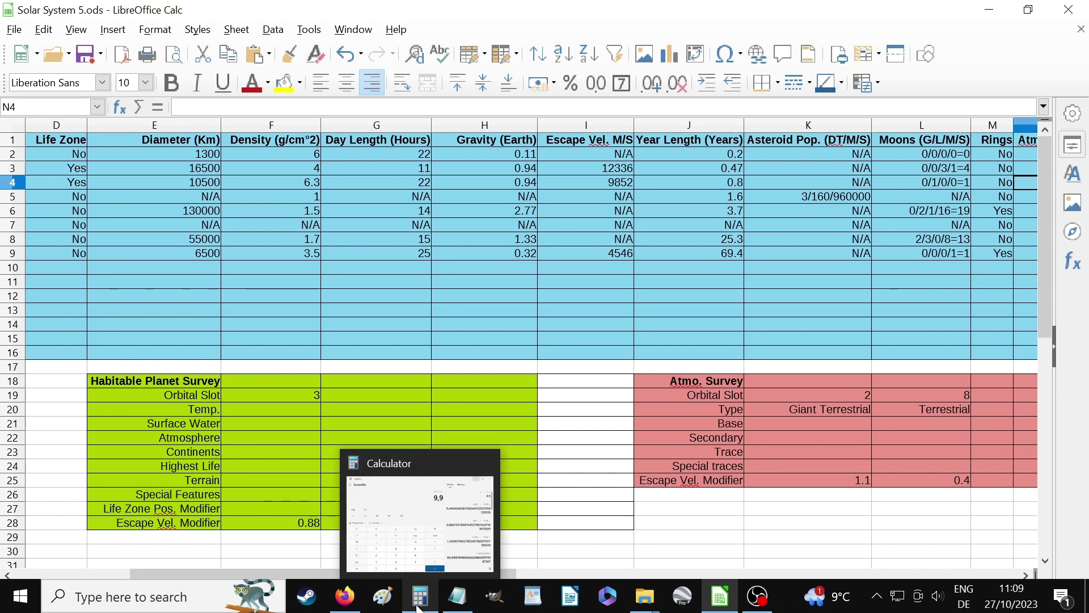
left_click(419, 609)
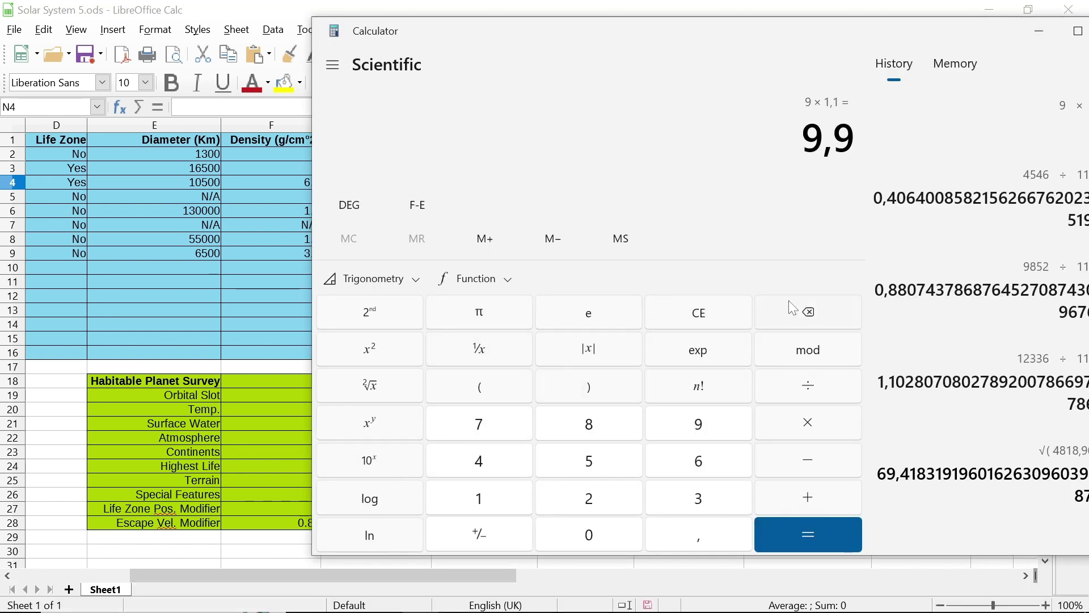
left_click(713, 313)
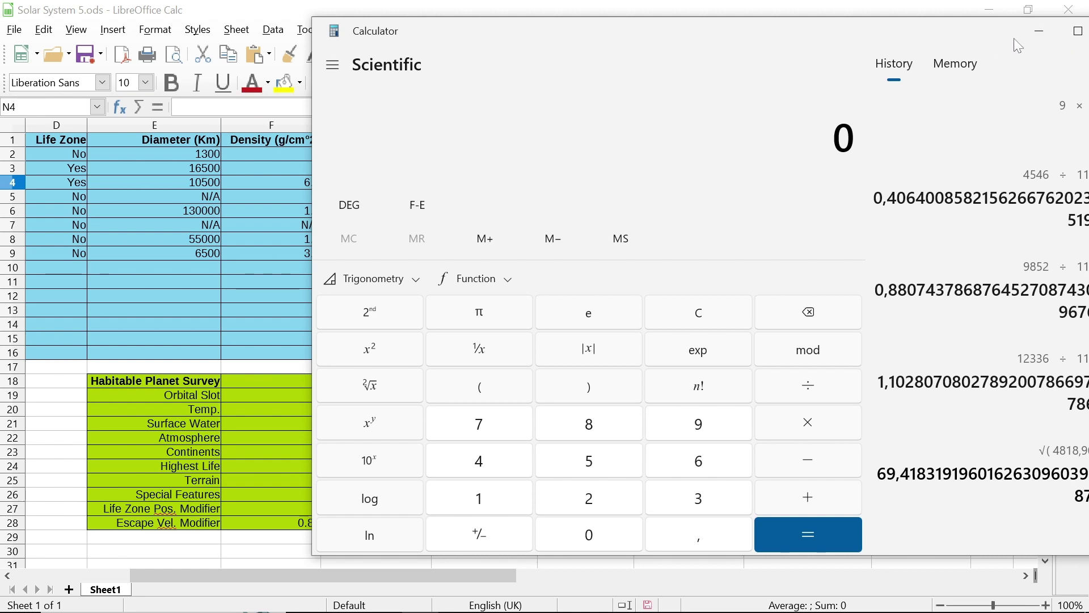
left_click(1038, 31)
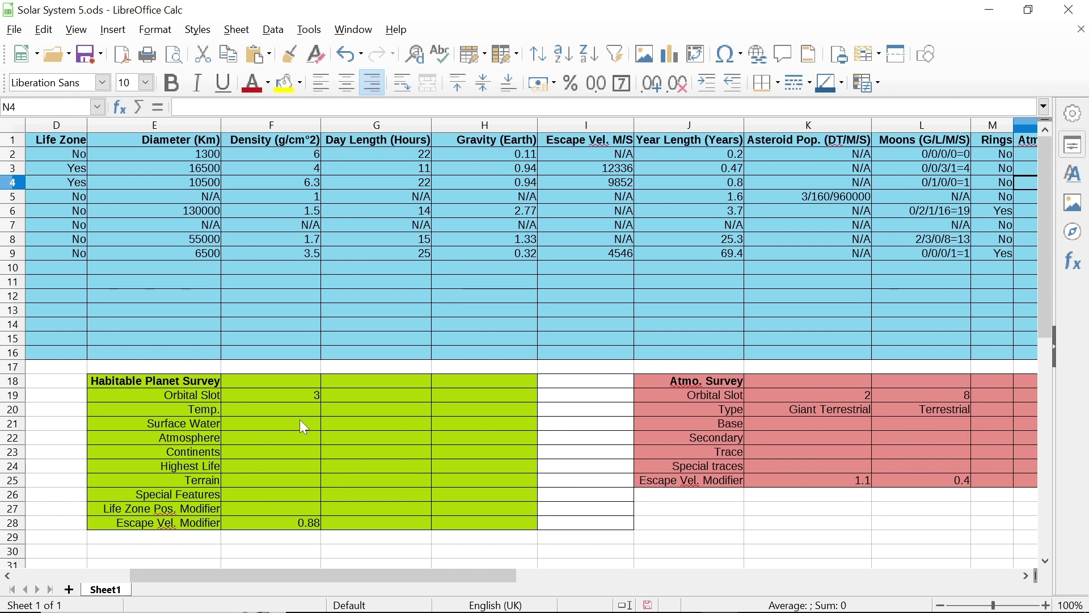
Multiply 8 by slot 3's escape velocity modifier of 0.88 in Calculator, and return to the spreadsheet.
mouse_move(284, 610)
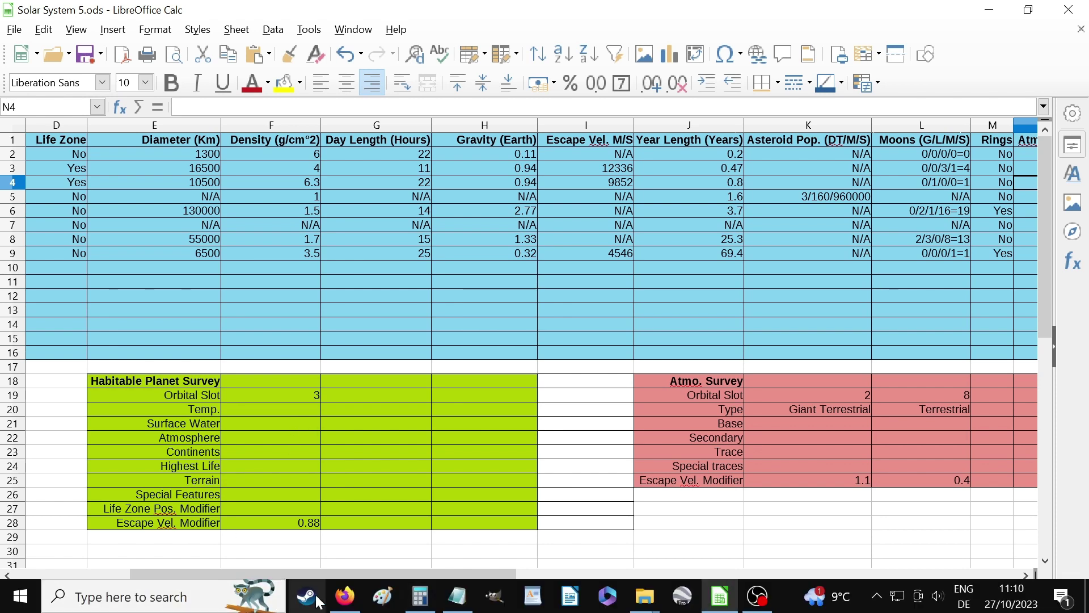
left_click(418, 603)
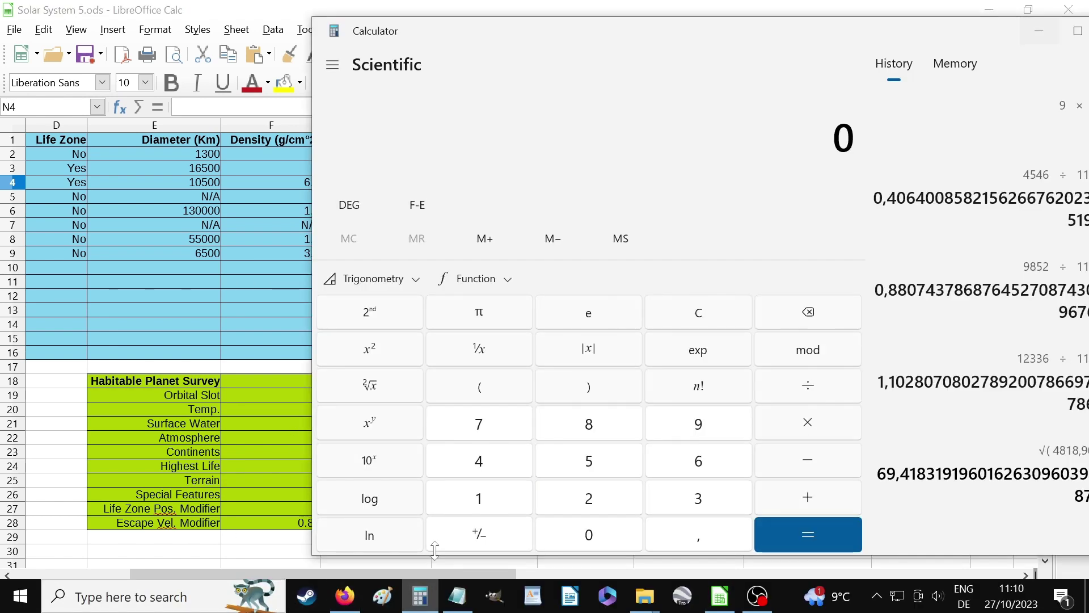
left_click(504, 433)
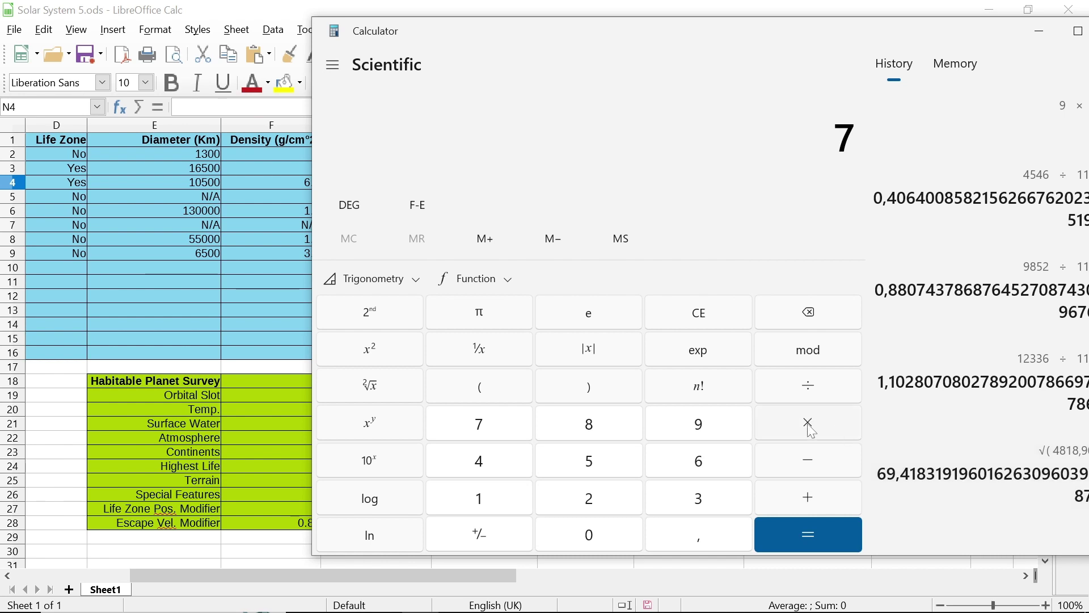
left_click(709, 315)
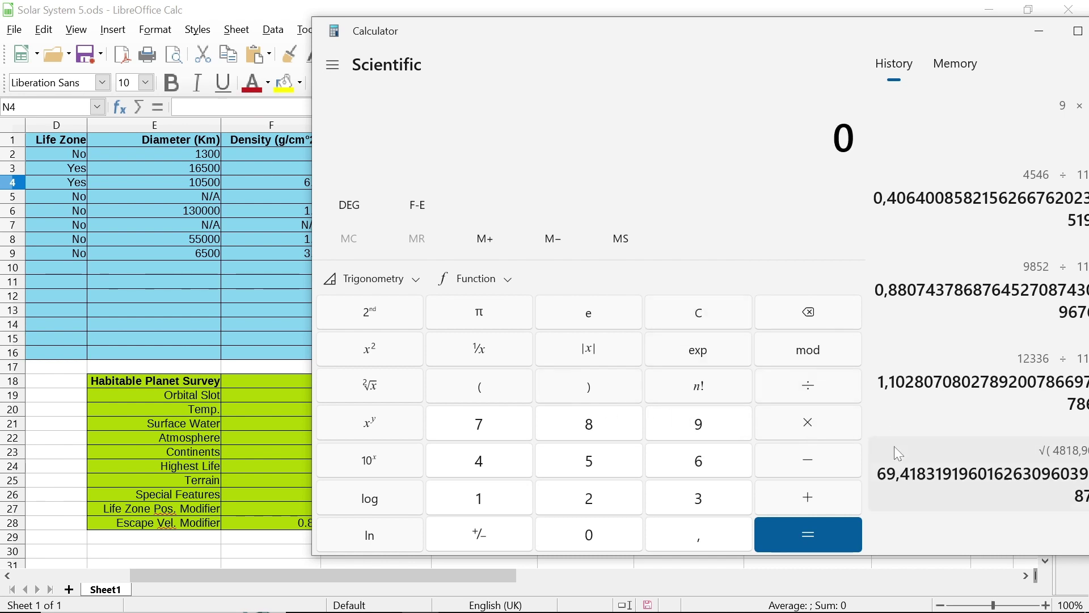
left_click(590, 423)
left_click(838, 423)
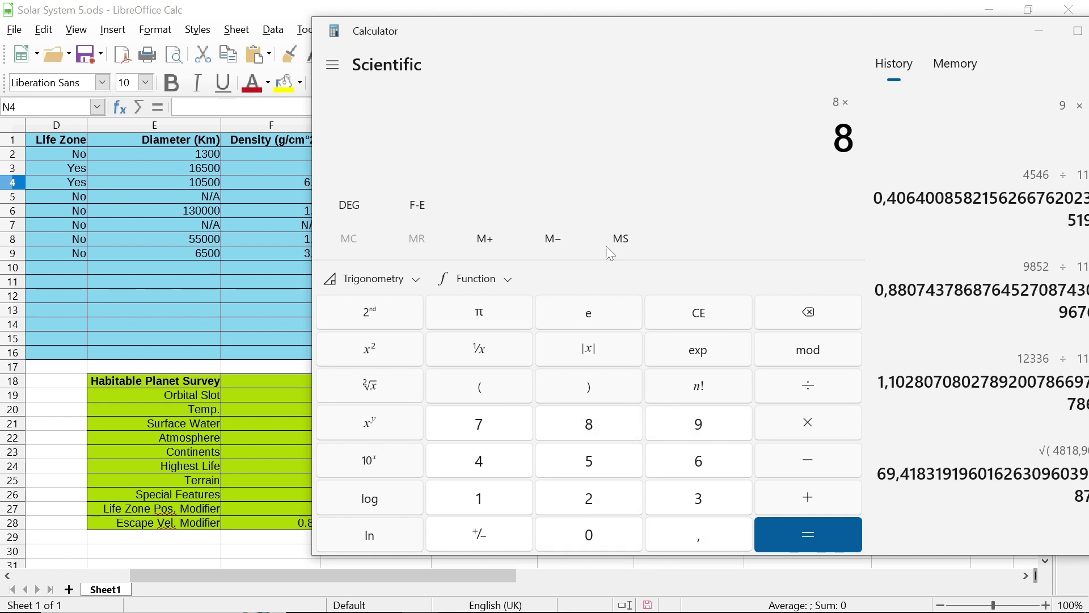
left_click_drag(575, 37, 683, 47)
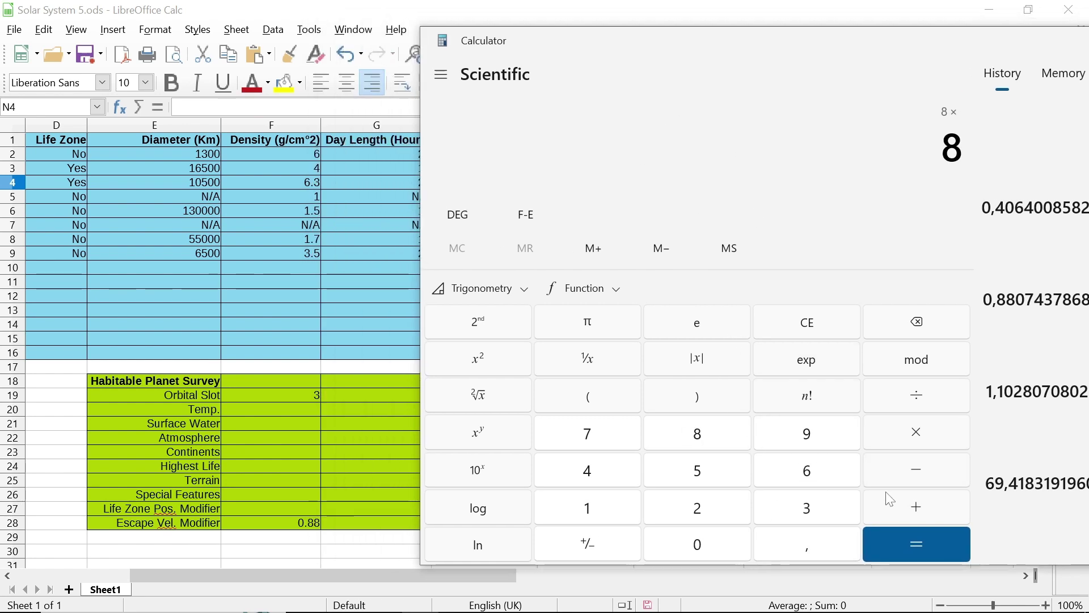
left_click(822, 557)
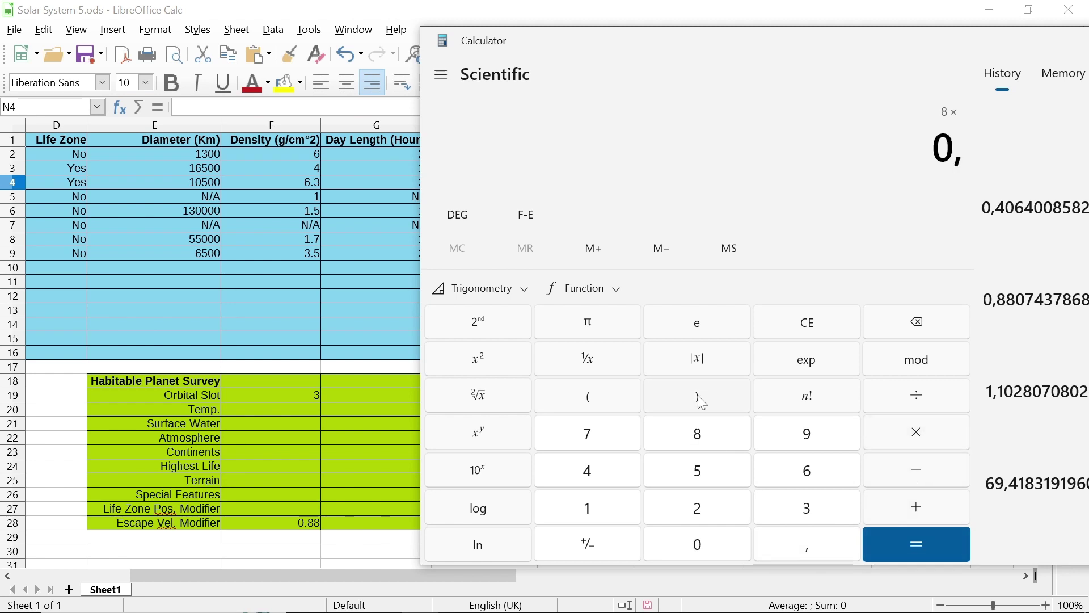
double_click(701, 434)
left_click(932, 536)
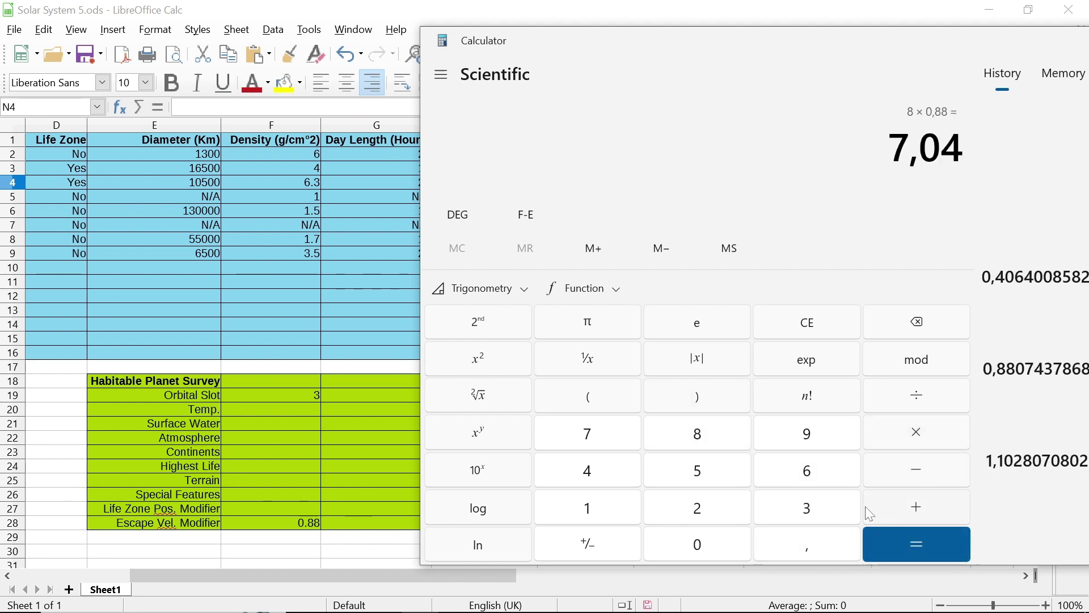
left_click_drag(972, 49, 790, 48)
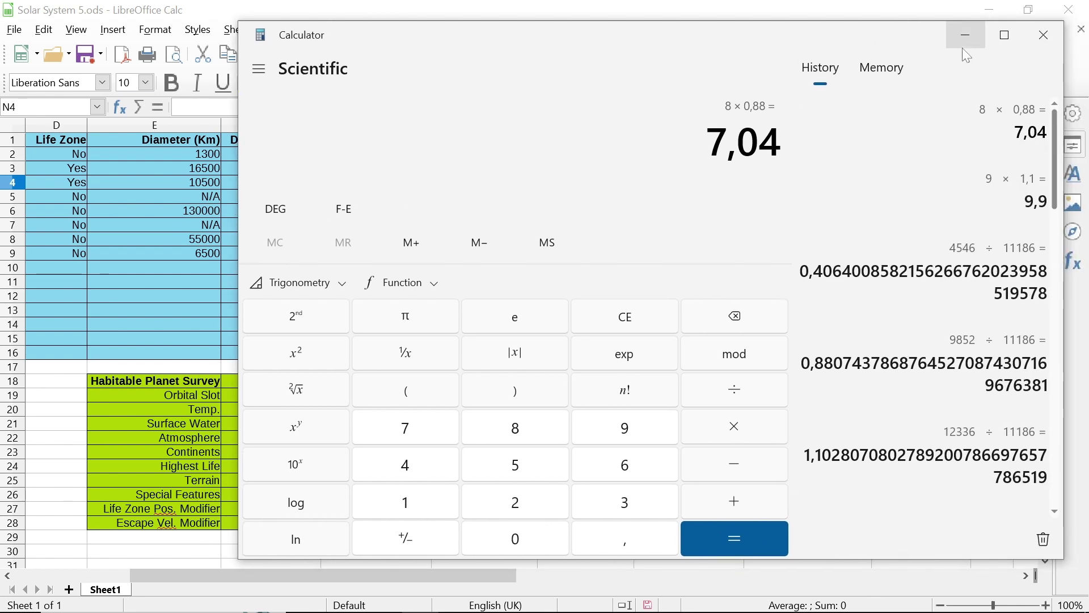
left_click(965, 35)
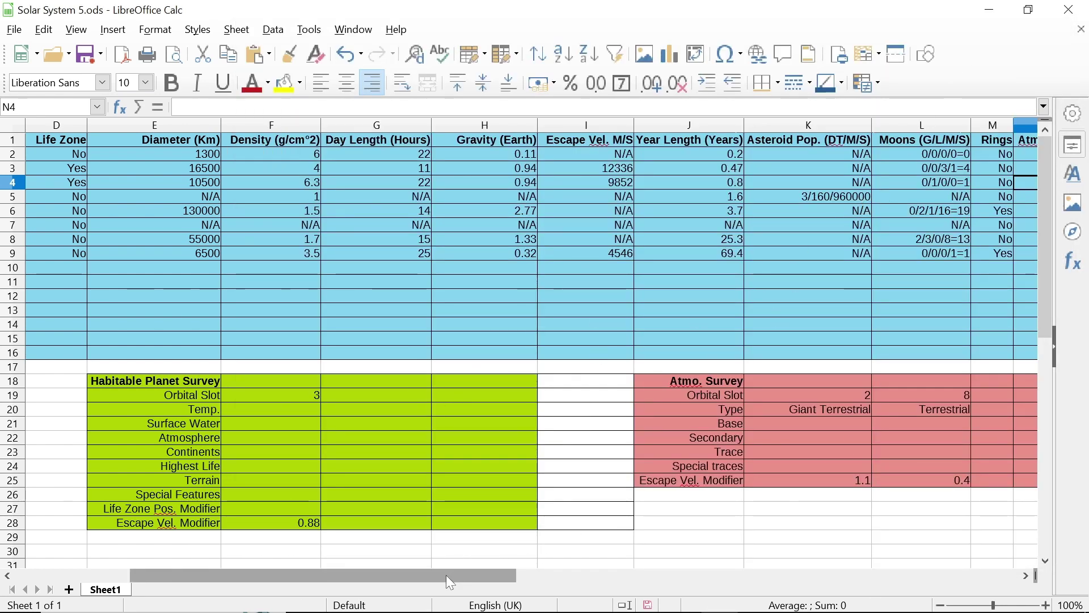
Enter Normal as the atmospheric pressure for orbital slot 3 and N/A for orbital slot 4.
left_click_drag(448, 580, 566, 579)
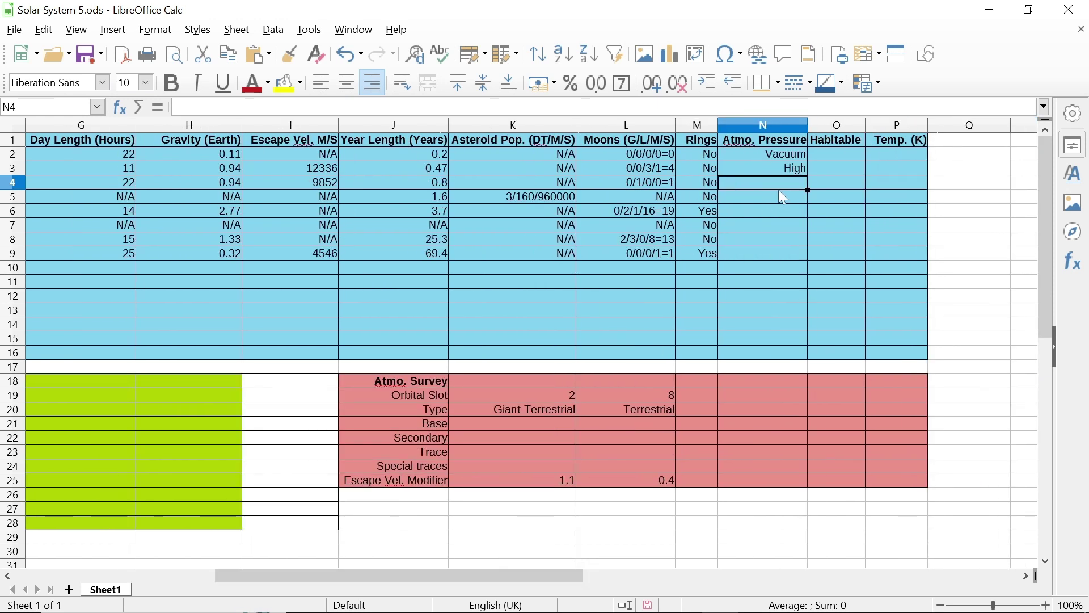
type("Normal")
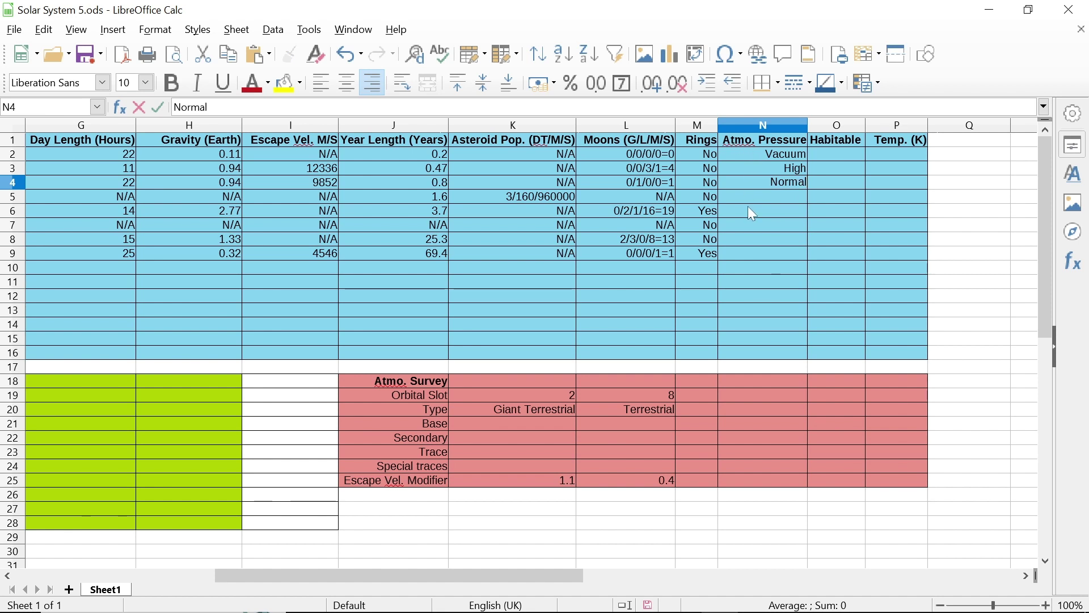
key("Return")
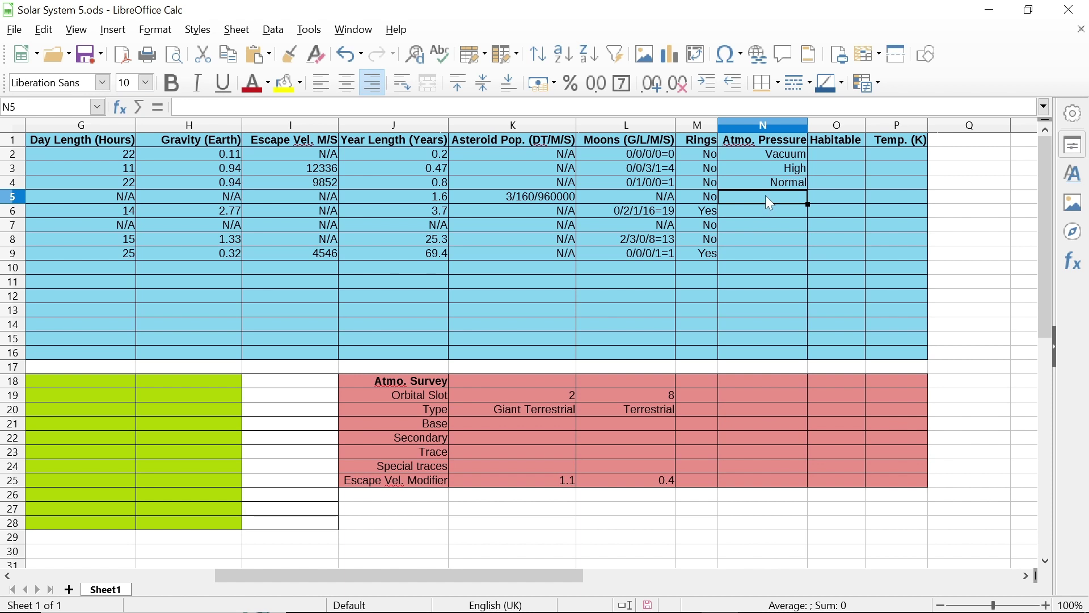
type("N/A")
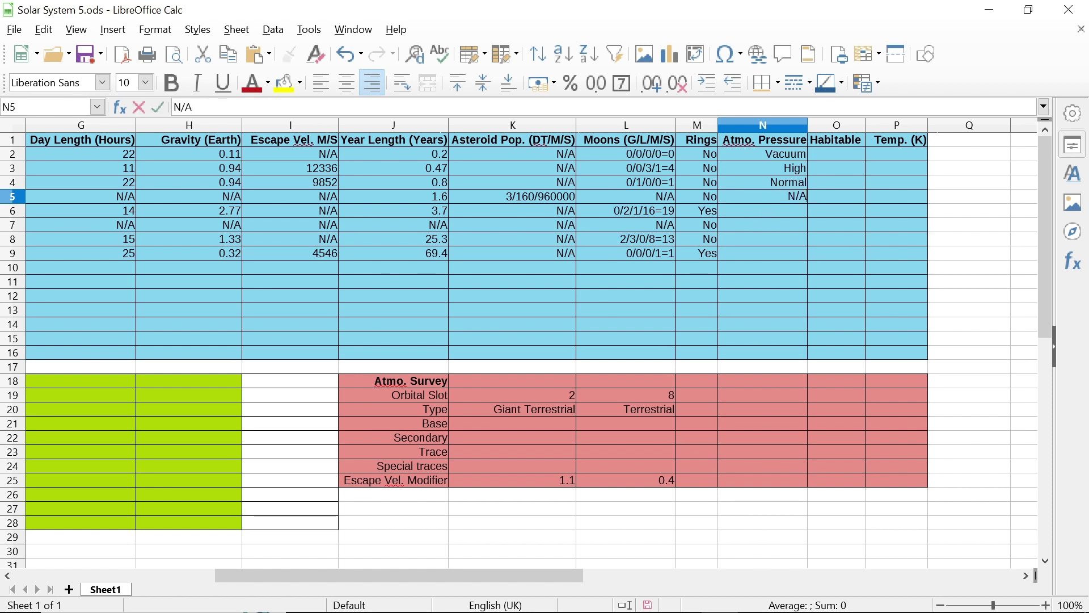
key("Return")
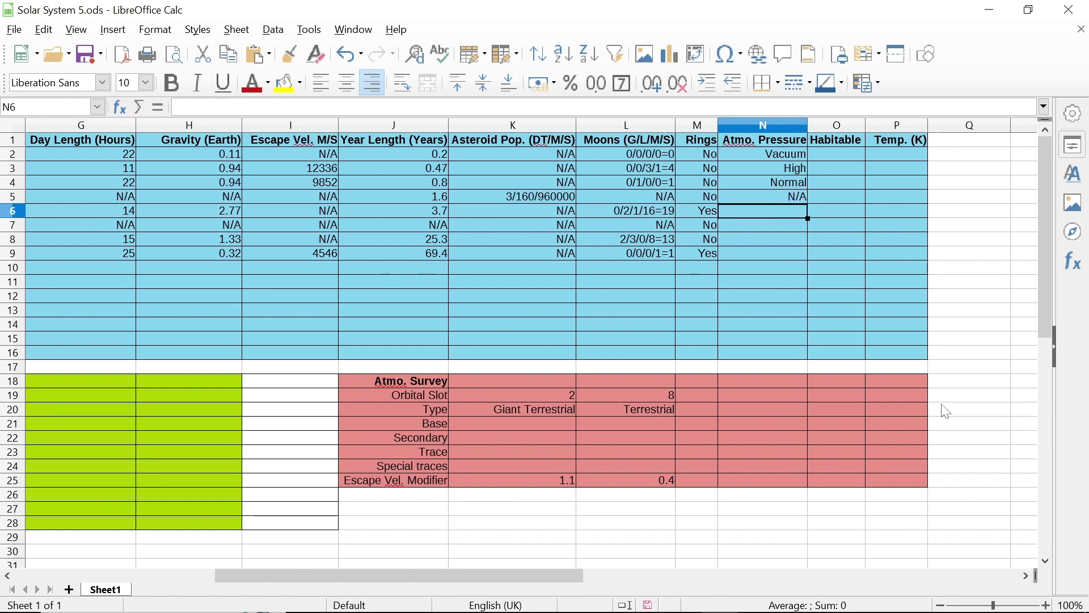
left_click_drag(506, 572, 559, 550)
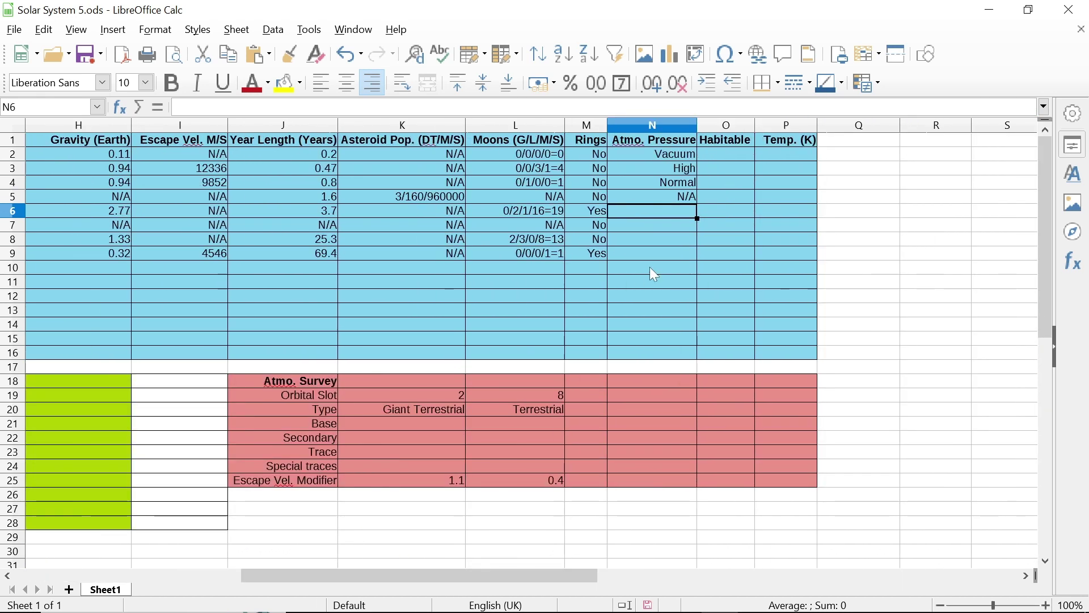
Enter N/A as the atmospheric pressure for orbital slots 5, 6 and 7.
type("N/A")
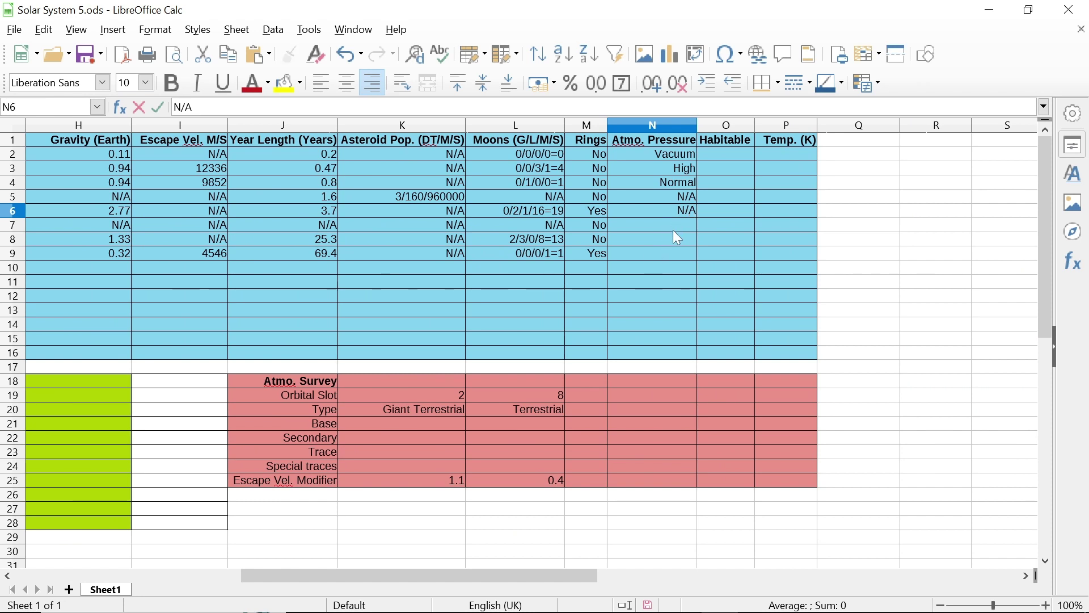
mouse_move(447, 576)
left_mouse_down()
mouse_move(318, 572)
mouse_move(302, 561)
mouse_move(363, 562)
mouse_move(304, 555)
mouse_move(216, 566)
mouse_move(434, 574)
left_mouse_up()
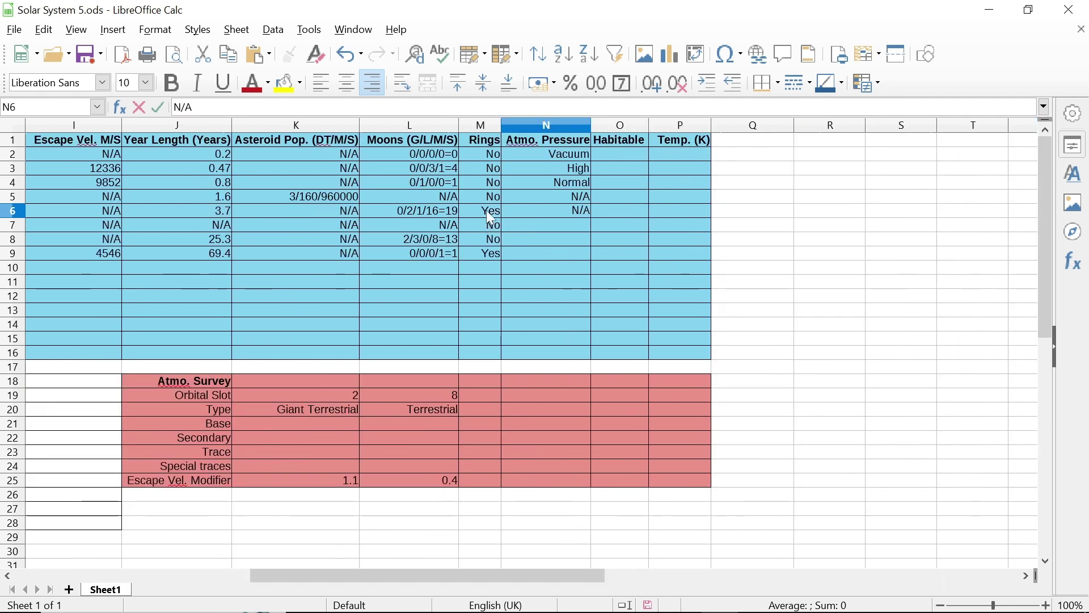
left_click(574, 230)
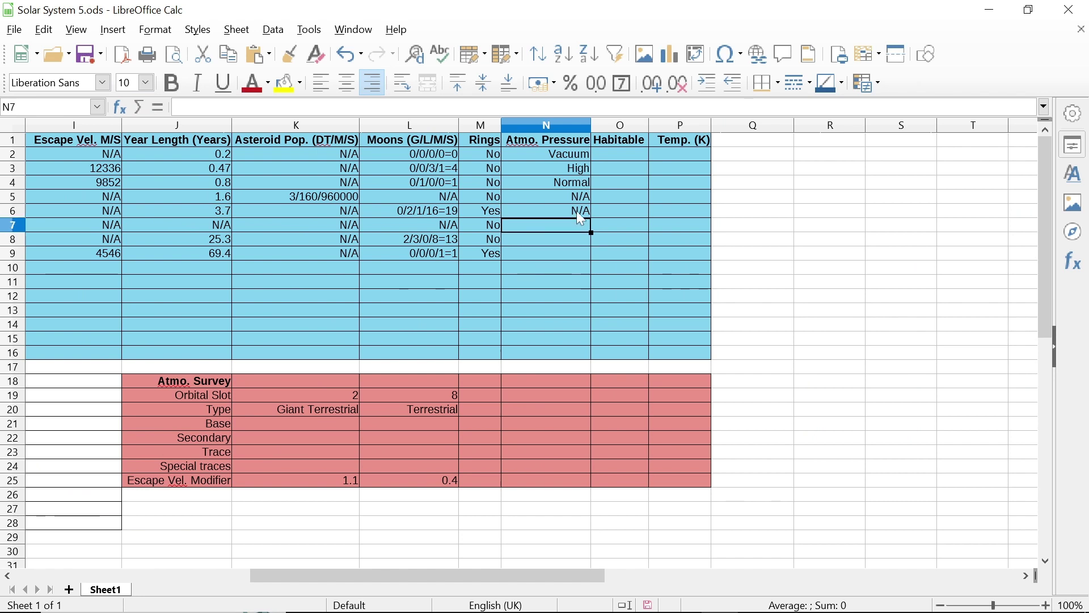
type("N/A")
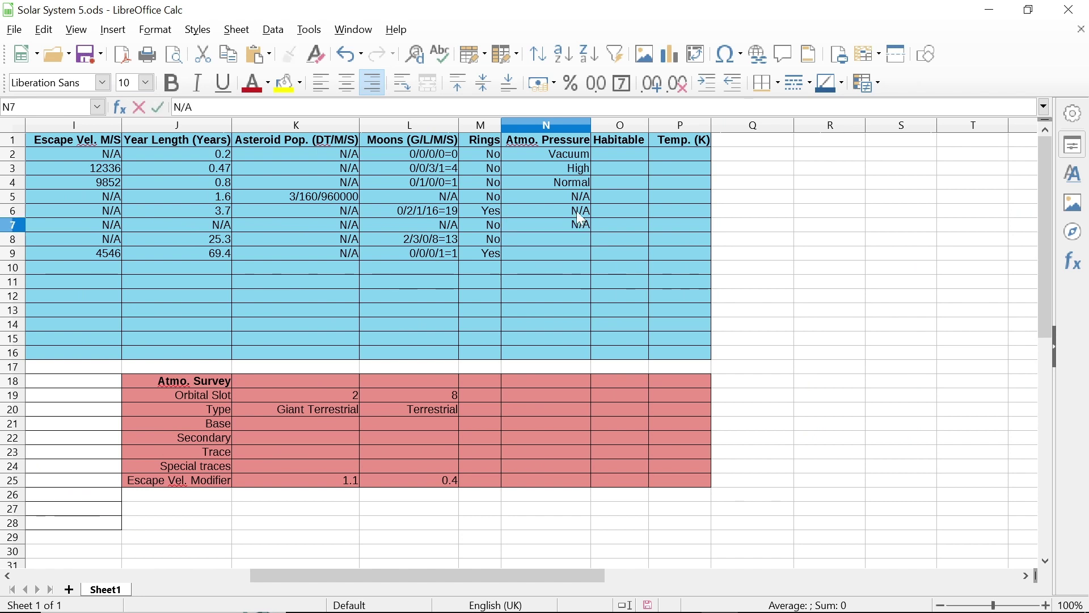
key("Return")
type("N")
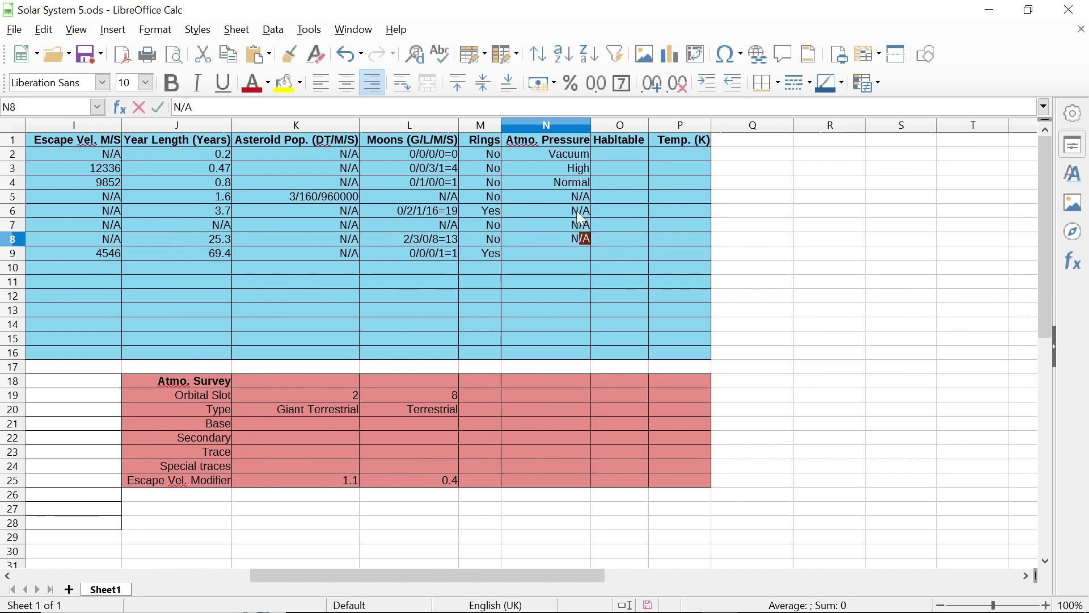
type("/A")
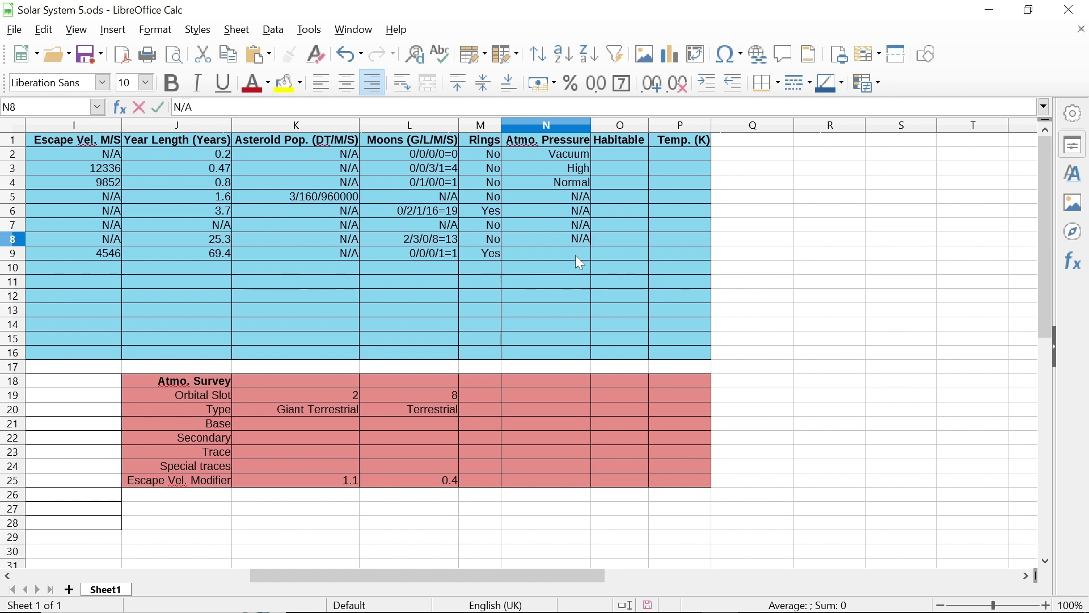
key("Return")
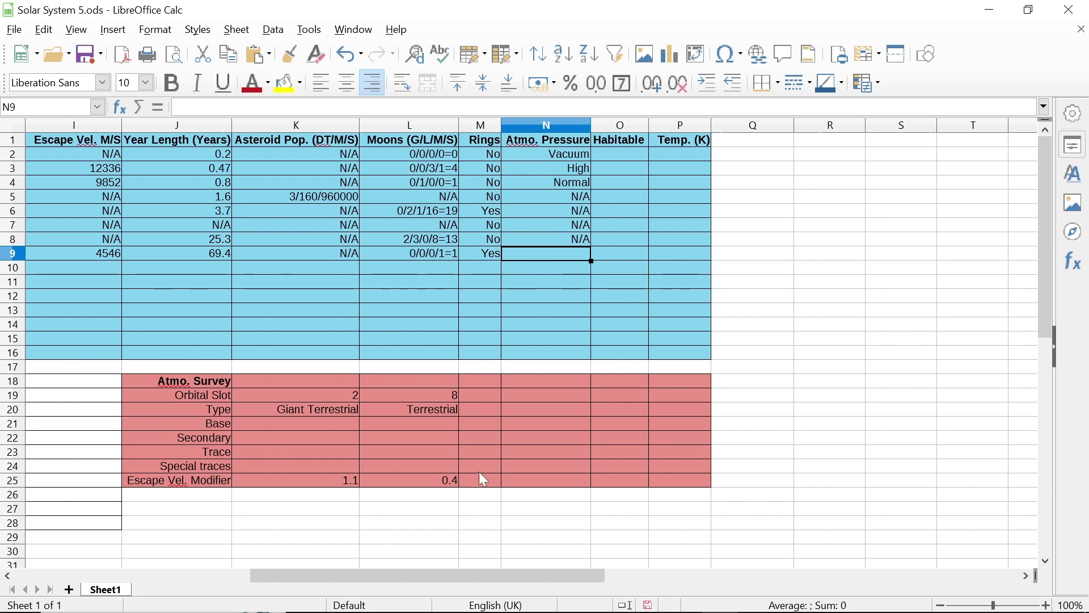
Multiply 6 by slot 8's escape velocity modifier of 0.4 in Calculator.
mouse_move(511, 610)
left_click(413, 605)
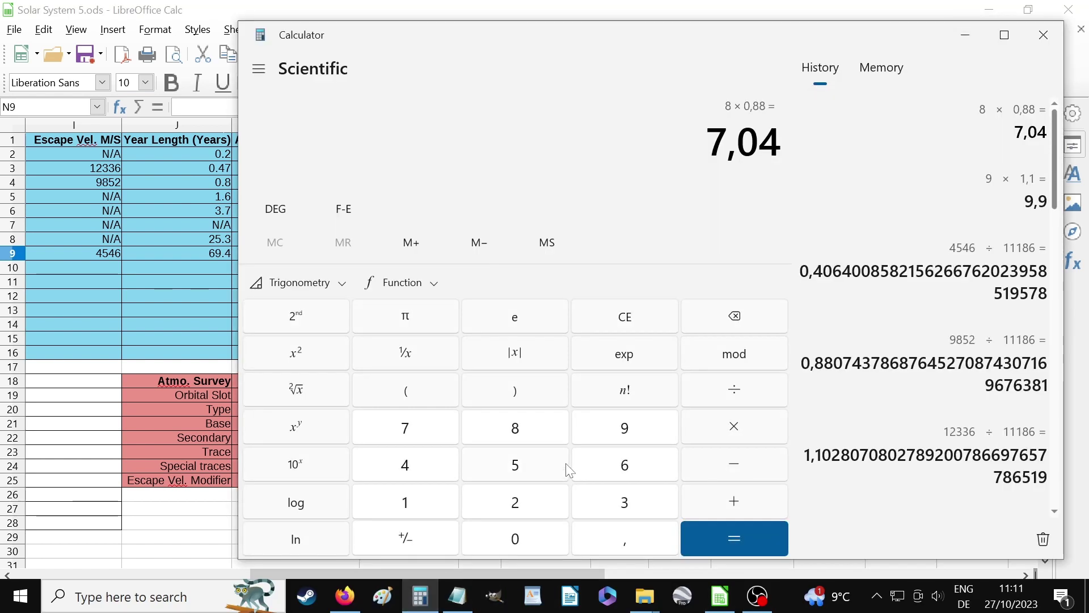
left_click(624, 472)
left_click(763, 428)
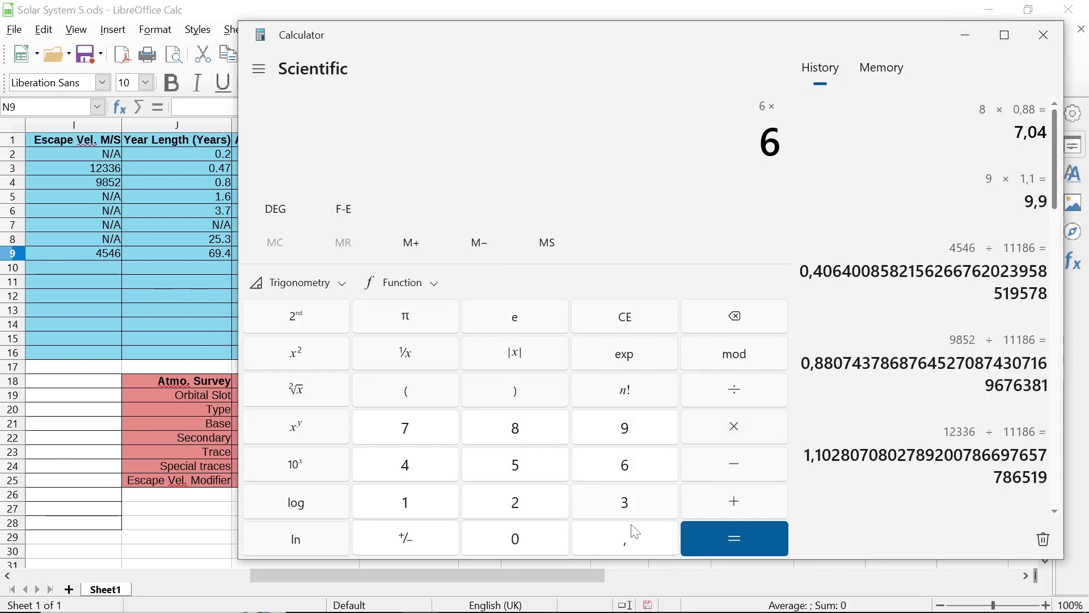
left_click(633, 533)
left_click(417, 464)
left_click(751, 527)
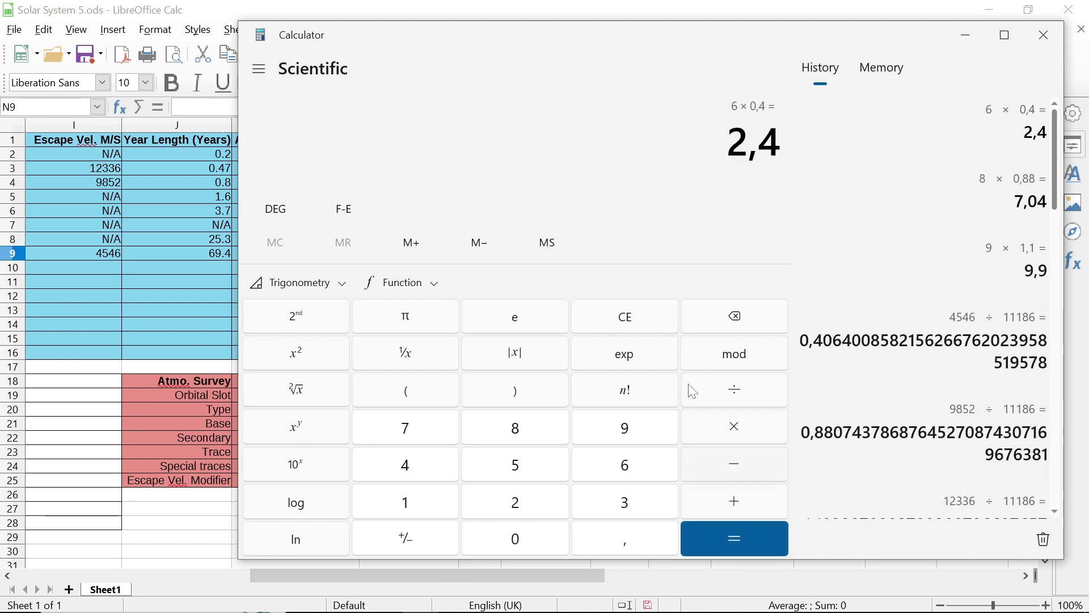
Return to the spreadsheet and enter Low as the atmospheric pressure for orbital slot 8.
left_click(992, 19)
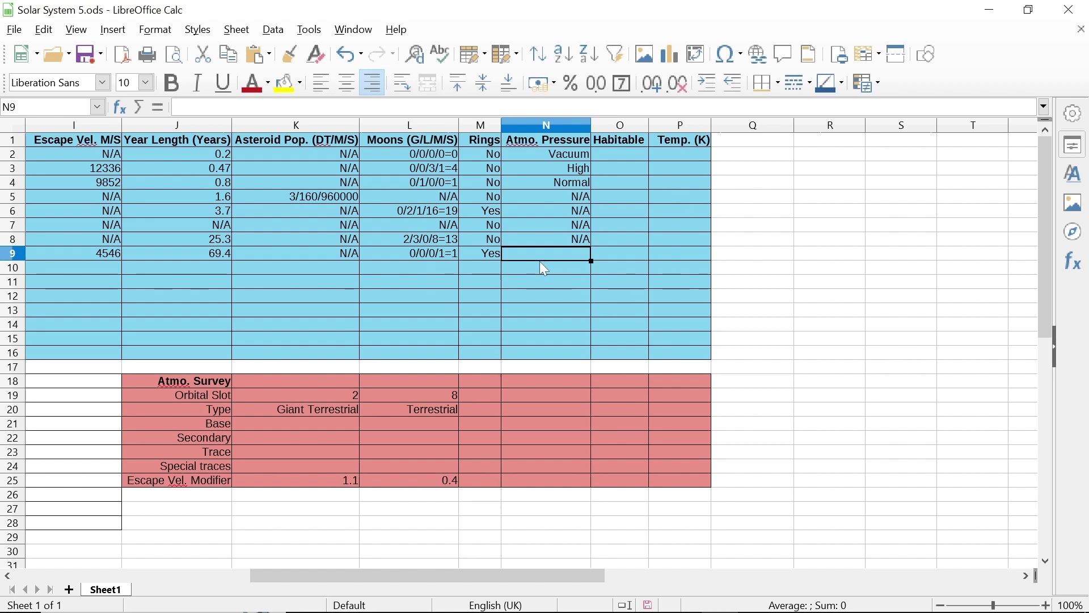
type("Low")
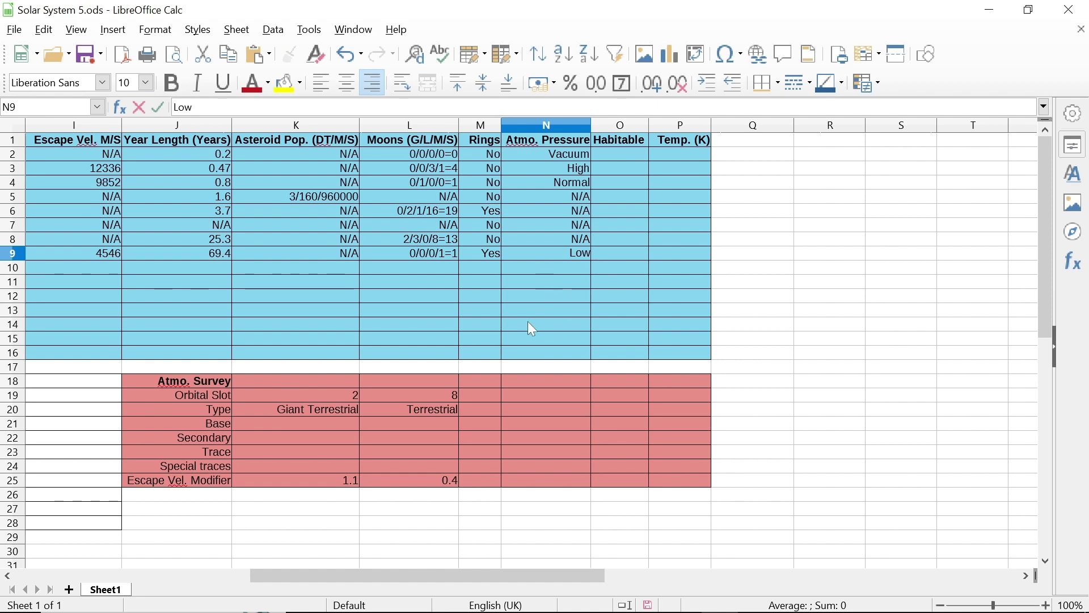
left_click(445, 424)
left_click(445, 436)
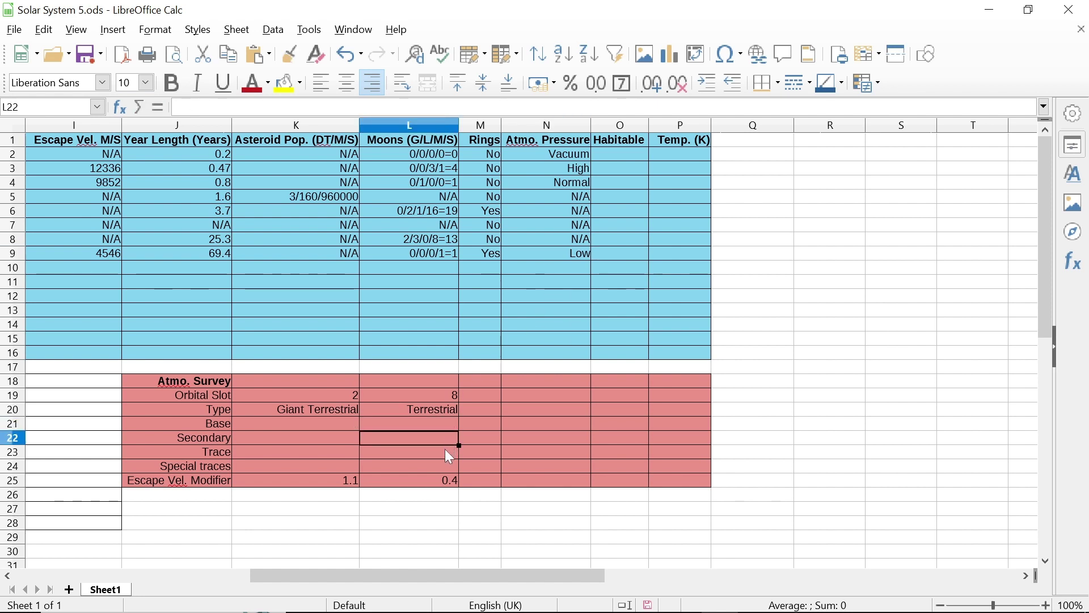
left_click(449, 457)
left_click(442, 463)
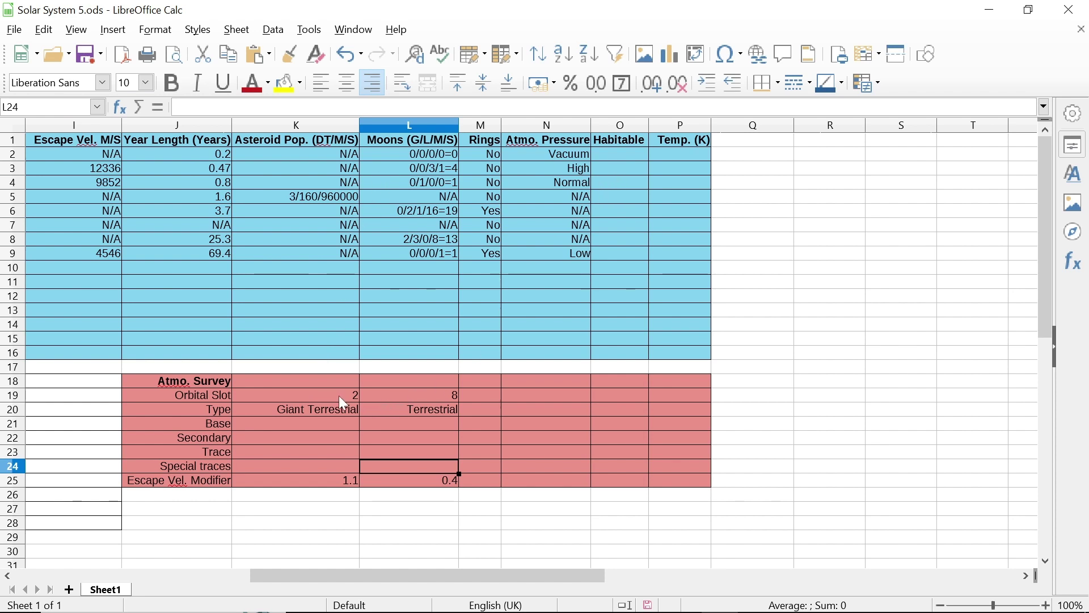
left_click(571, 168)
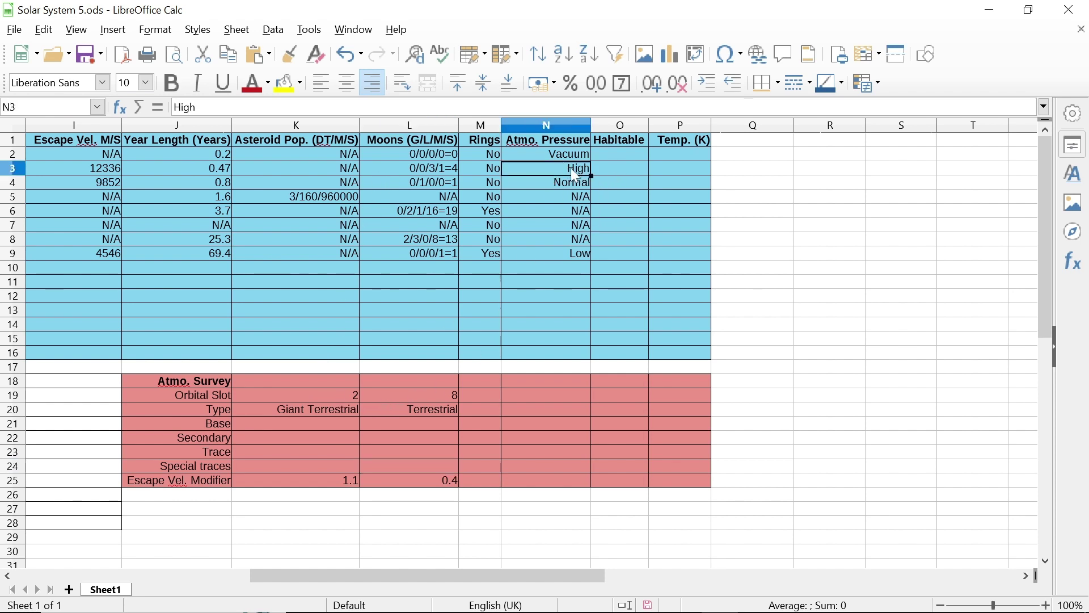
left_click(579, 256)
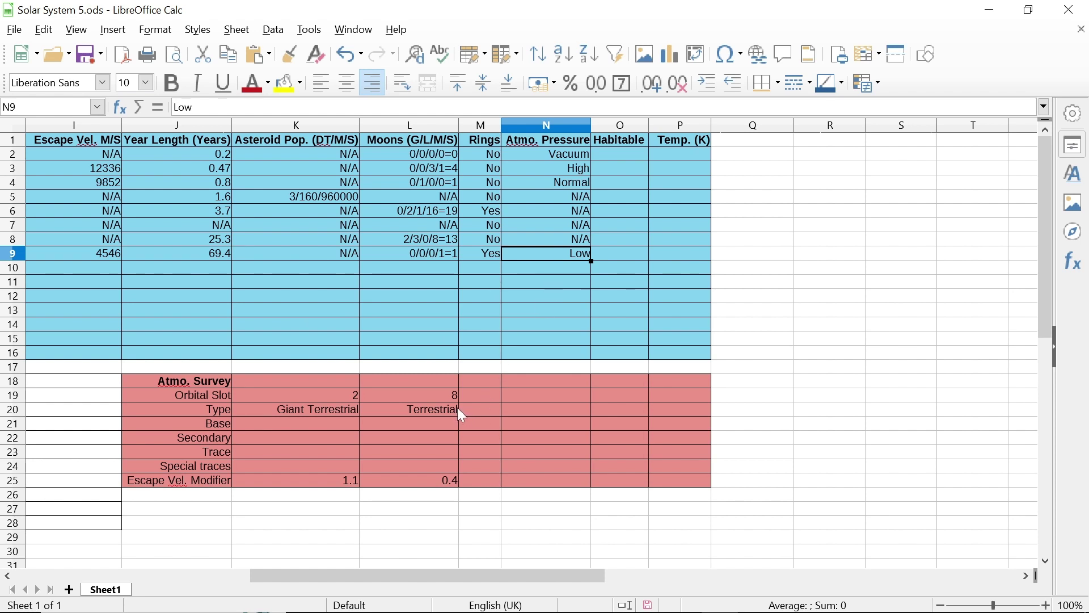
Open the cheat sheet in Notepad and highlight the airless-world temperature formula in item 15.
left_click(457, 596)
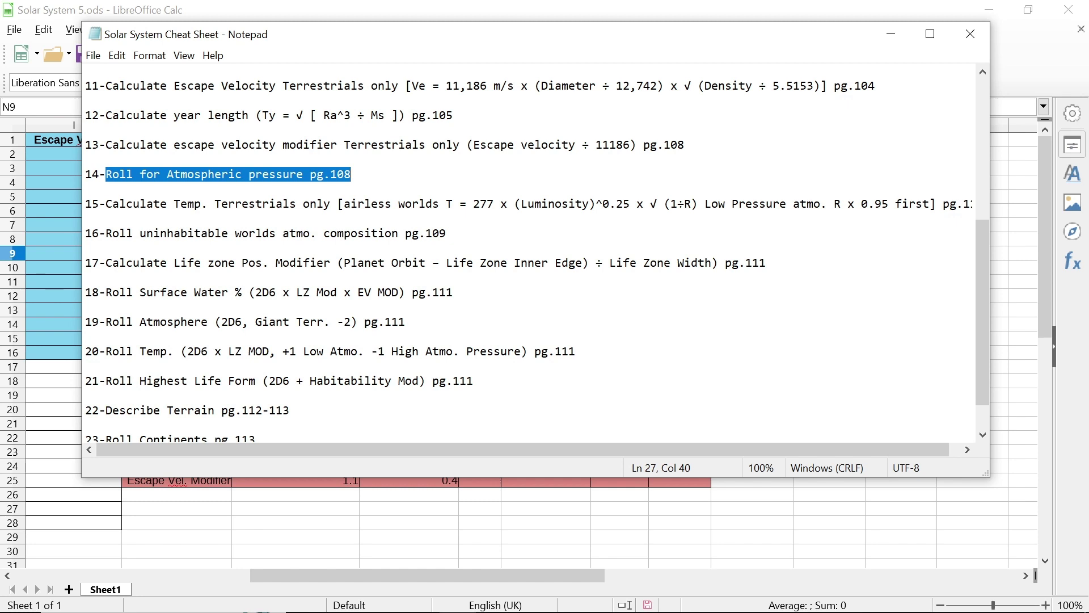
left_click_drag(309, 454, 321, 453)
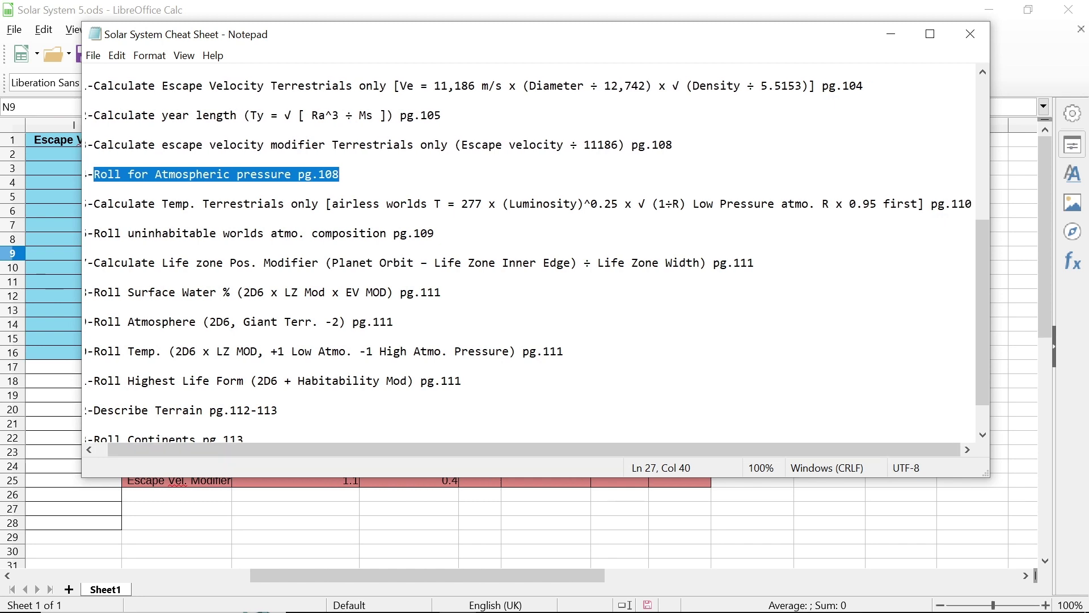
mouse_move(93, 203)
left_mouse_down()
mouse_move(973, 203)
mouse_move(85, 204)
left_mouse_up()
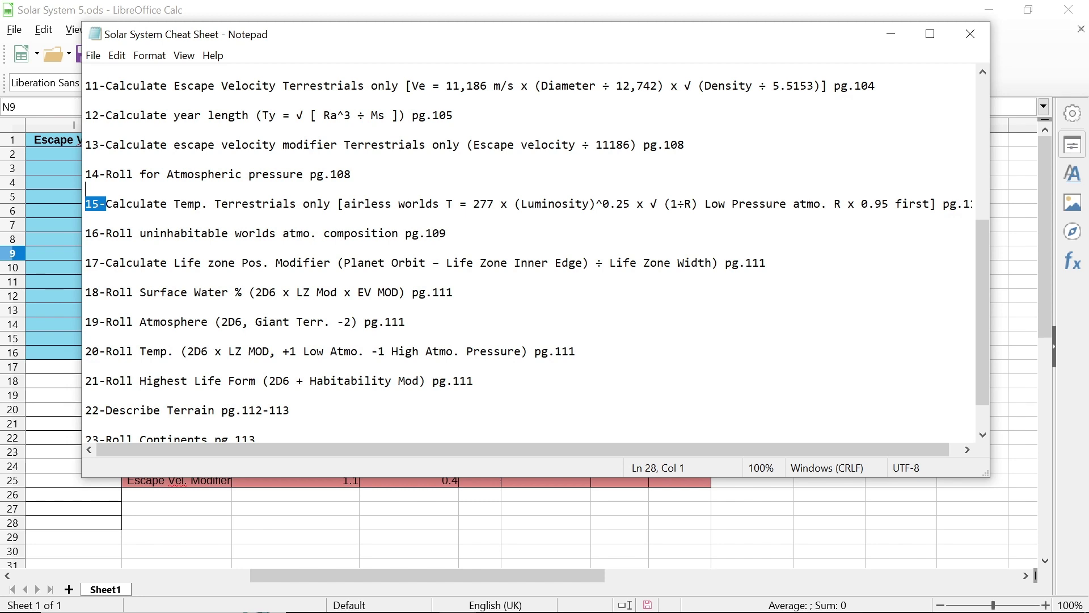
left_click_drag(446, 204, 698, 204)
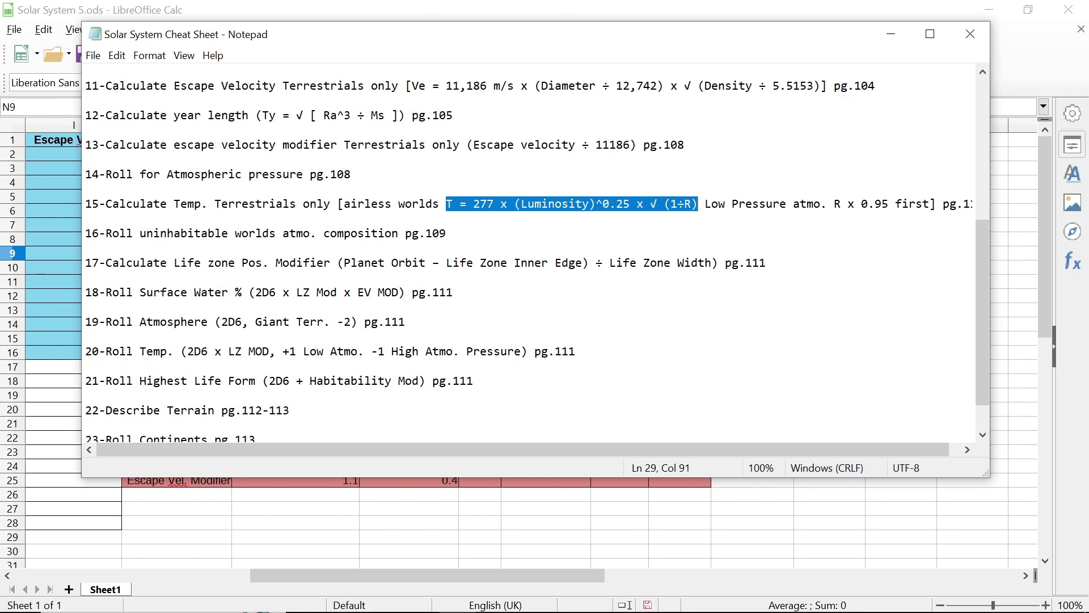
Look up the star's luminosity in the spreadsheet's Solar Survey and raise 0.65 to the power of 0.25 in Calculator.
left_click(469, 523)
left_click_drag(469, 576, 271, 560)
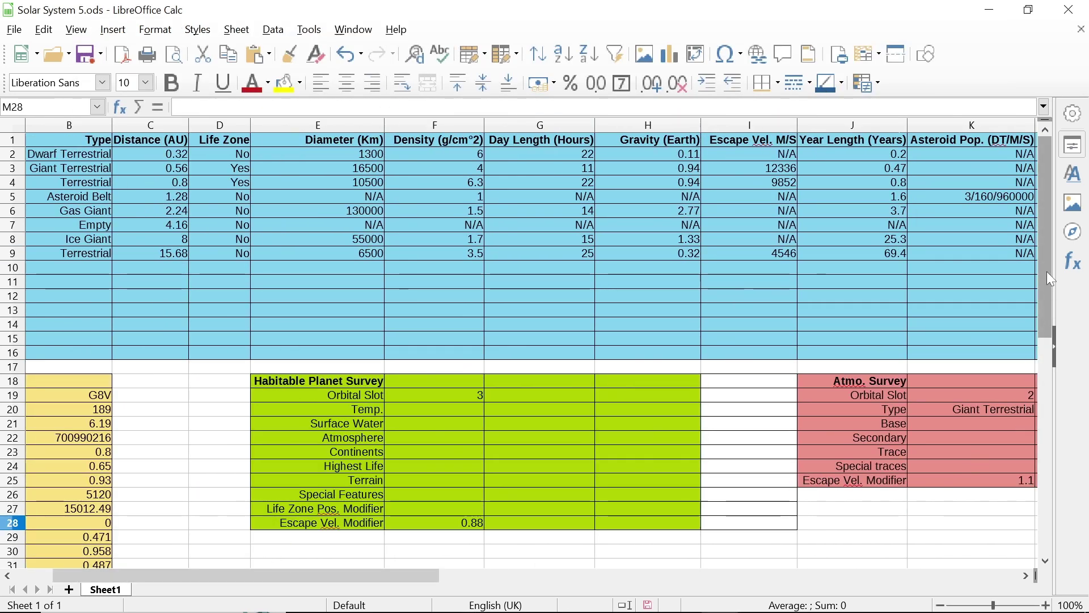
left_click_drag(1046, 271, 1036, 301)
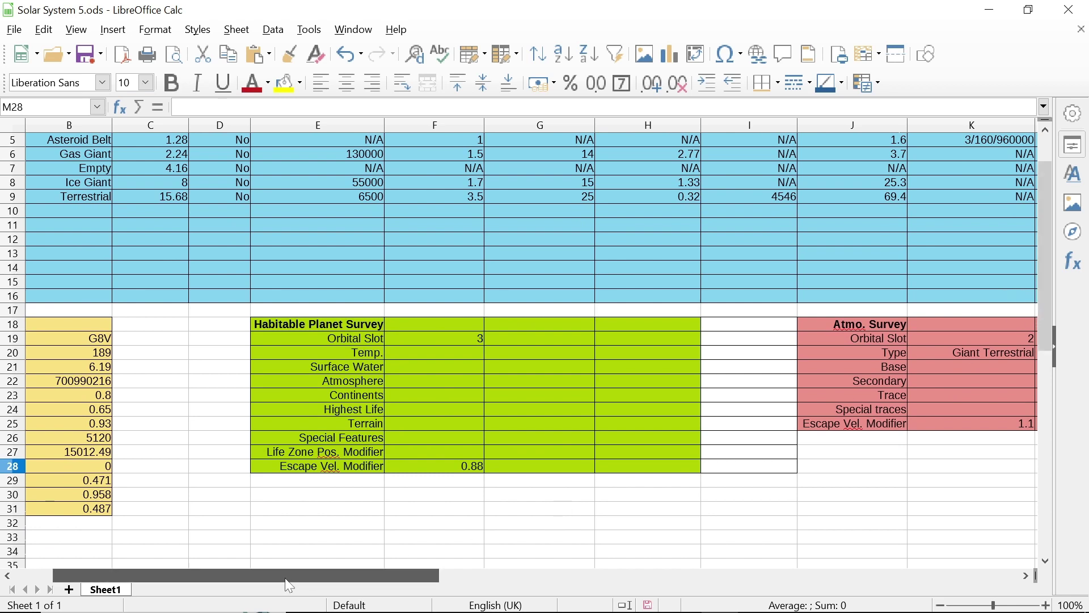
left_click_drag(289, 578, 260, 571)
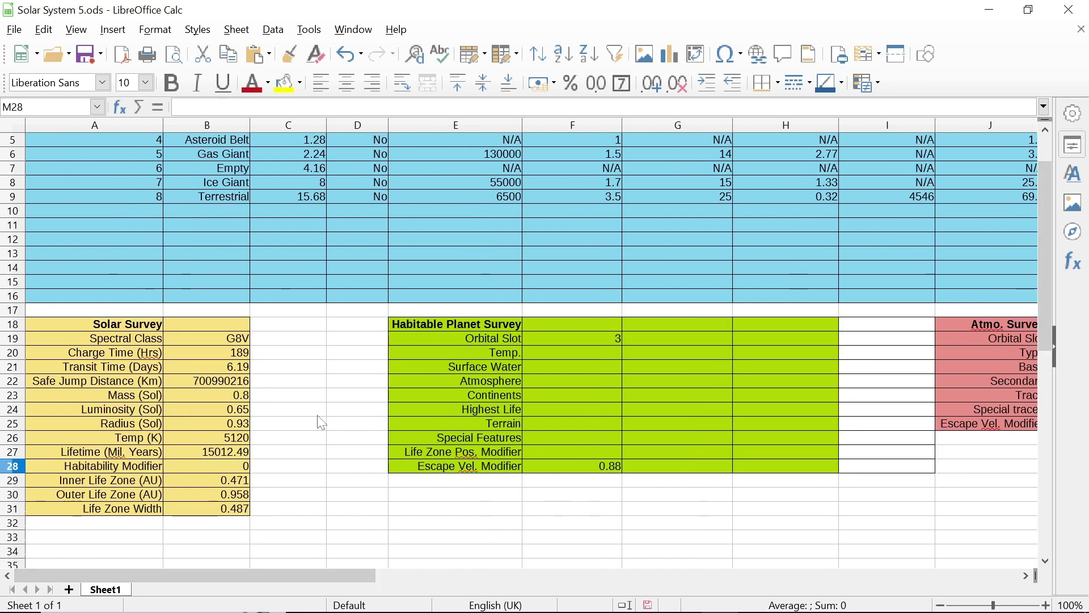
mouse_move(517, 584)
left_click(418, 603)
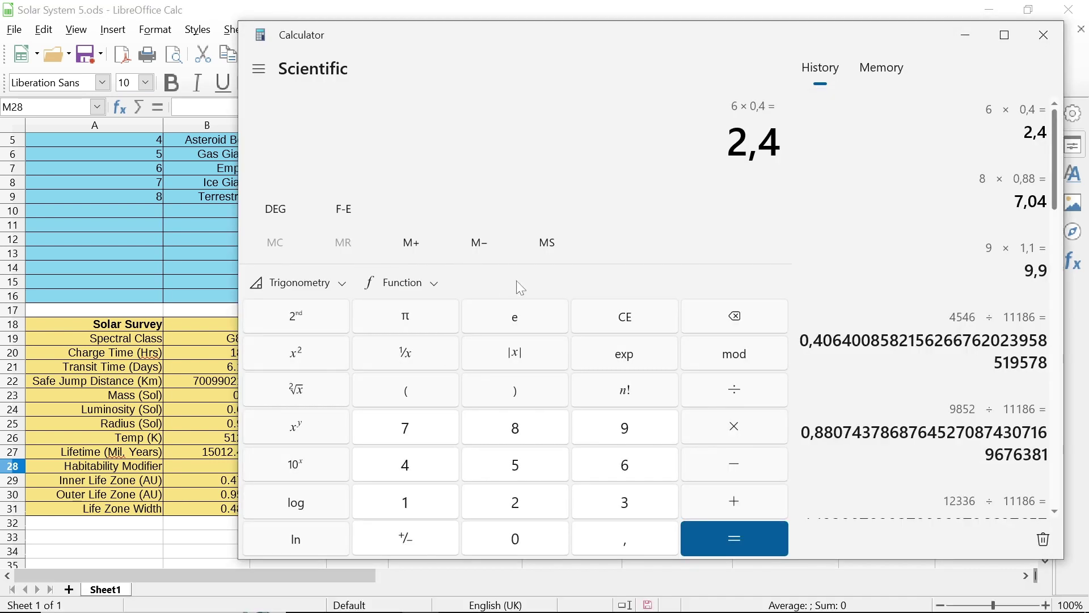
left_click(626, 316)
type(",65")
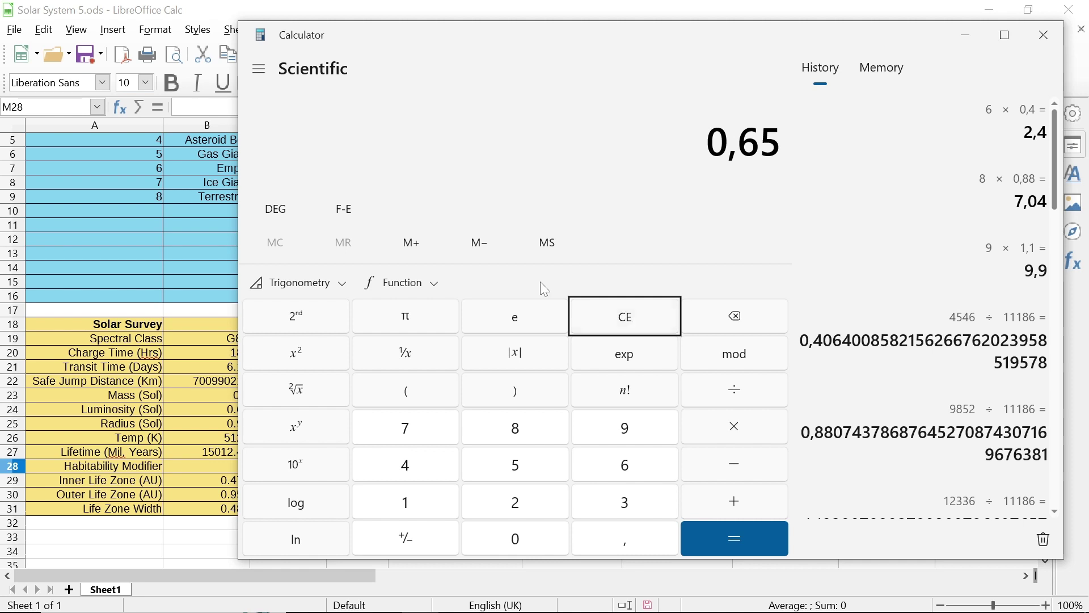
left_click(282, 433)
type(",25")
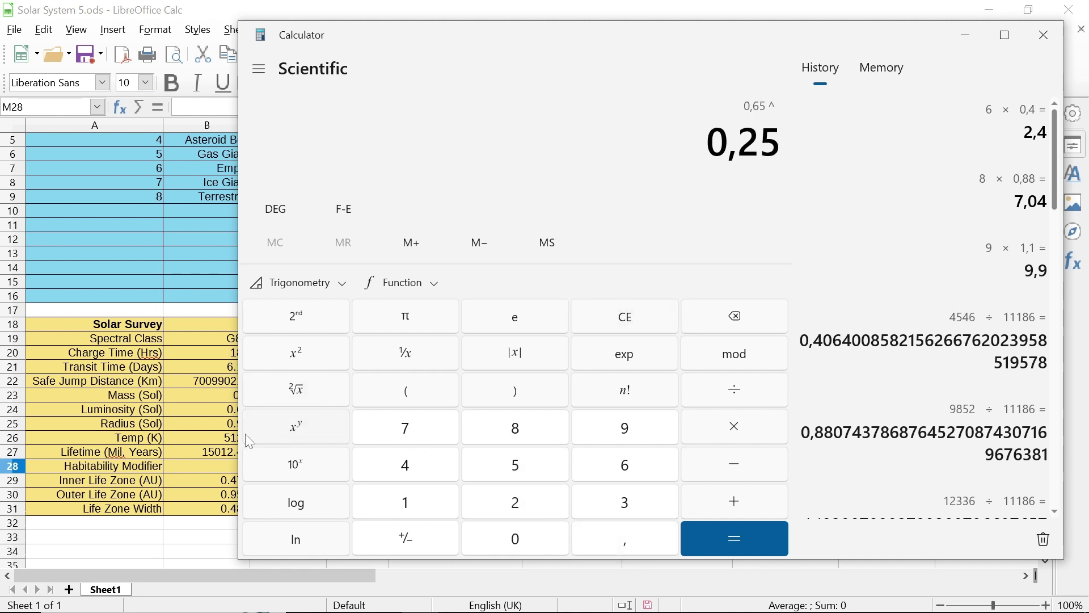
key("Return")
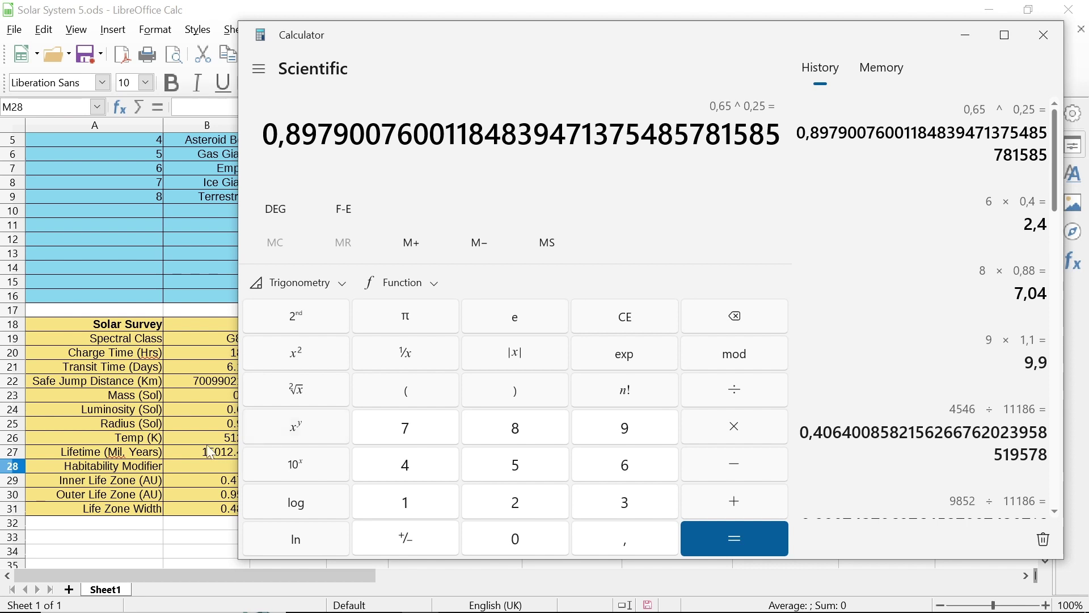
Switch back to the cheat sheet and highlight the (Luminosity)^0.25 term of the temperature formula.
mouse_move(174, 578)
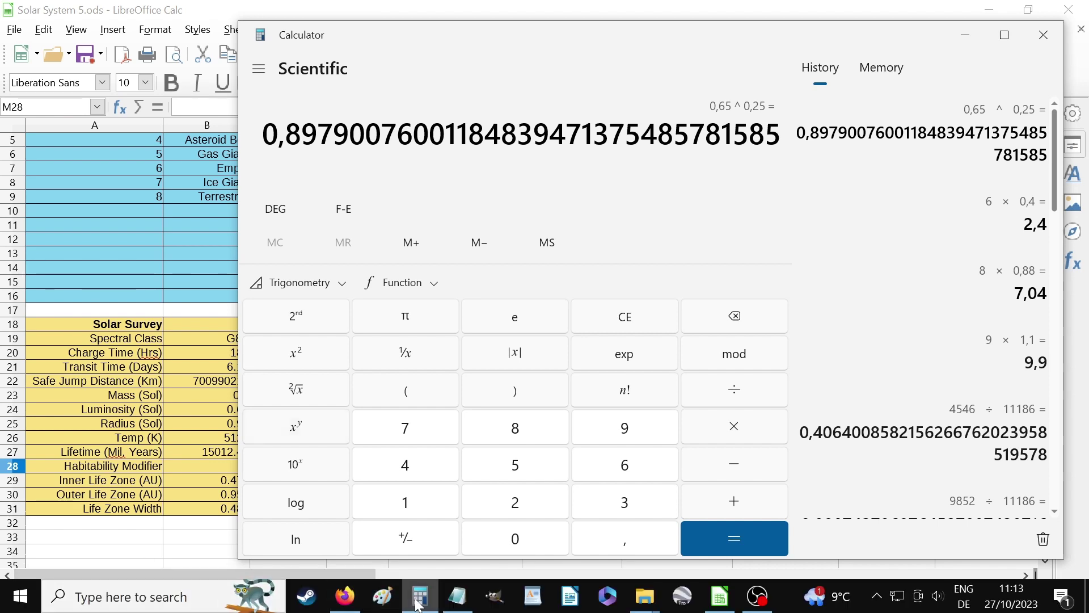
left_click(457, 596)
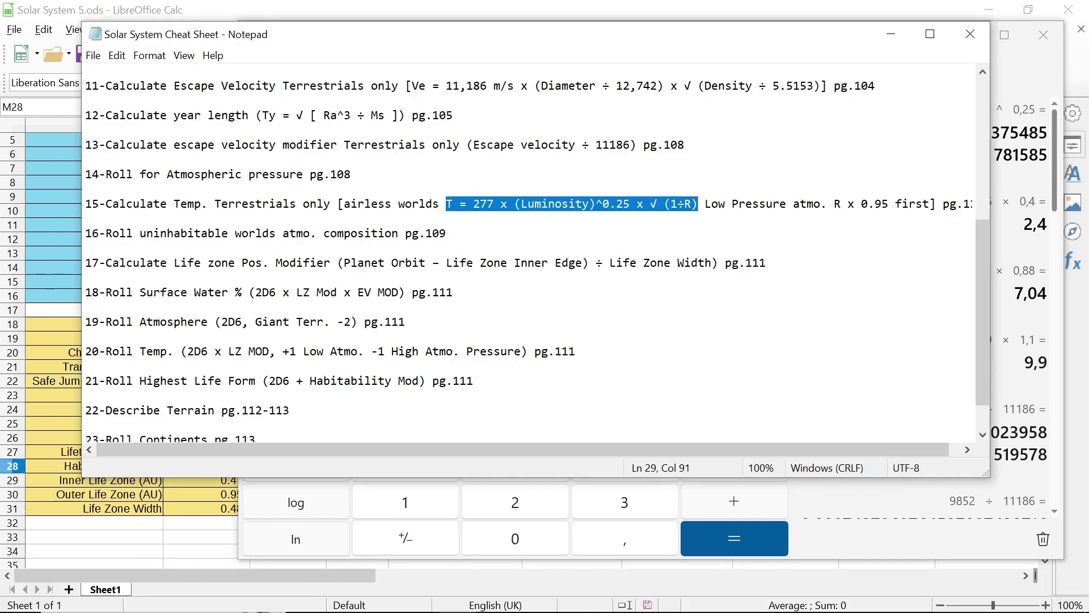
left_click_drag(521, 204, 630, 204)
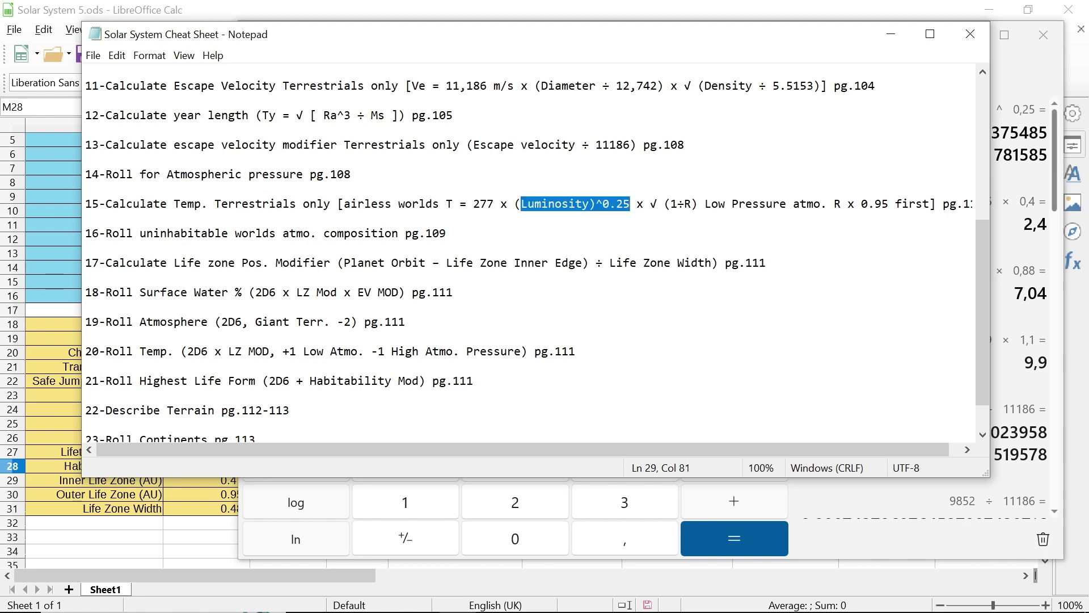
left_click_drag(515, 204, 630, 204)
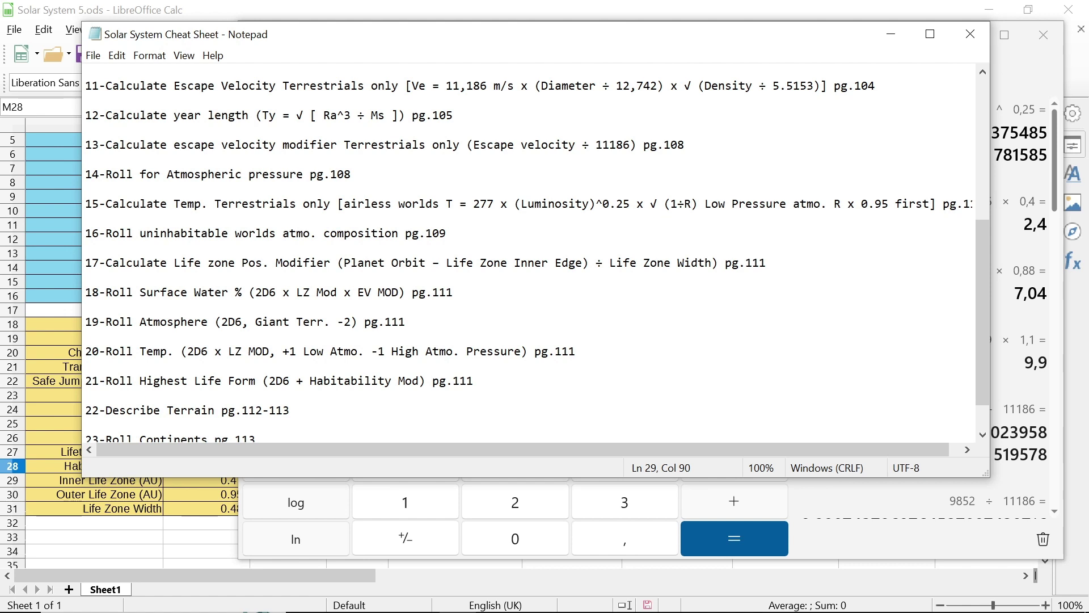
Highlight the √ (1÷R) term of the temperature formula in item 15.
key("shift+Left")
key("Left")
key("Left")
key("Left")
key("shift+Right")
key("shift+Right")
key("shift+Right")
key("Left")
key("Left")
key("Left")
key("Left")
key("shift+Right")
key("shift+Right")
key("shift+Right")
key("shift+Right")
key("shift+Right")
key("shift+Right")
key("shift+Right")
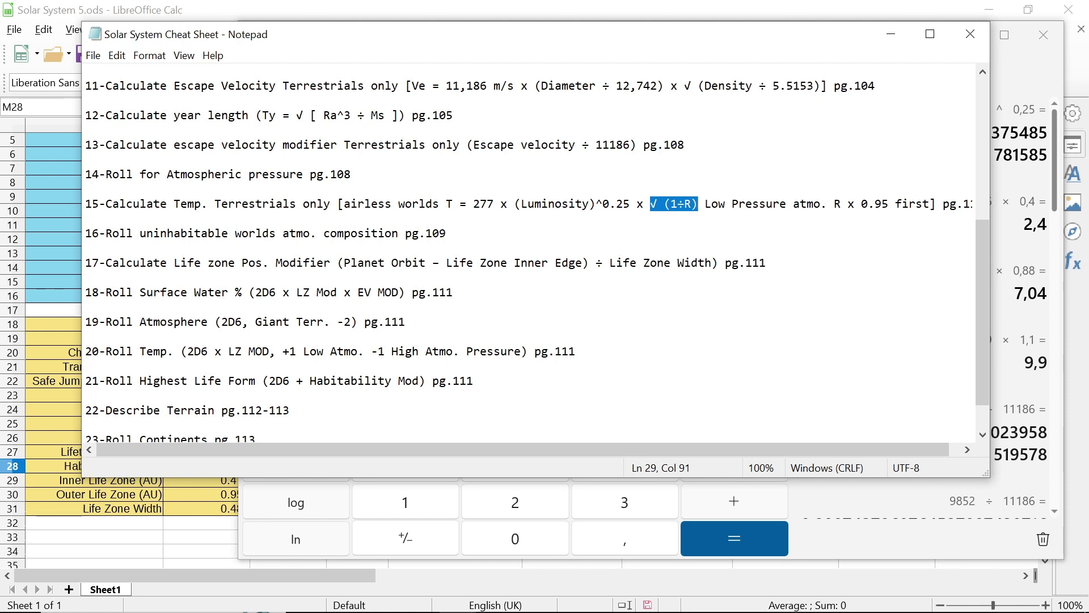
Review the order of the temperature formula by highlighting the luminosity term, its product with √ (1÷R), and the 277 factor.
left_click_drag(514, 204, 636, 204)
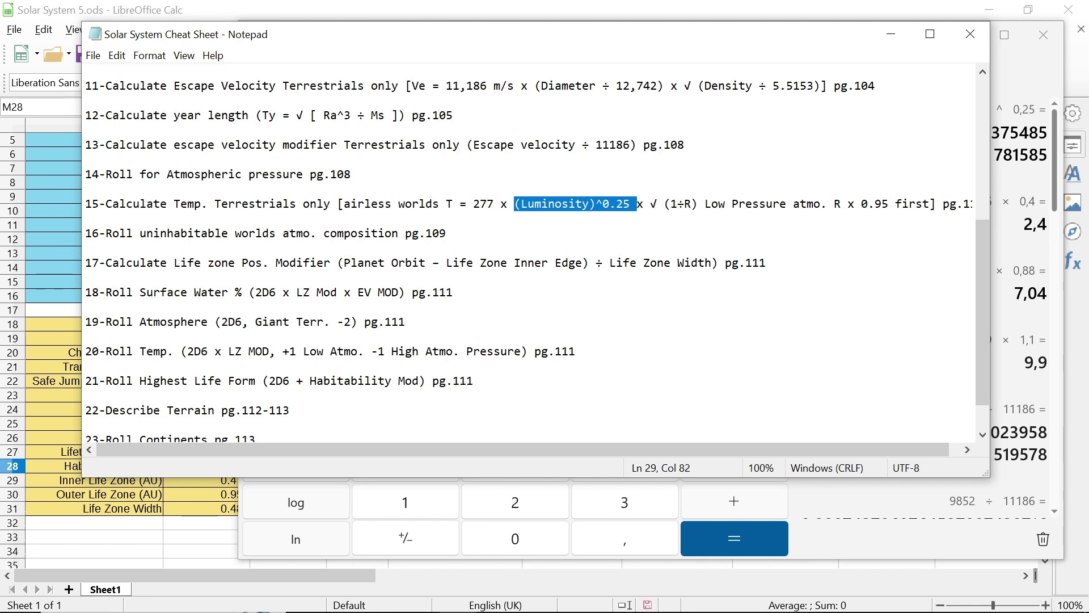
left_click_drag(514, 203, 698, 204)
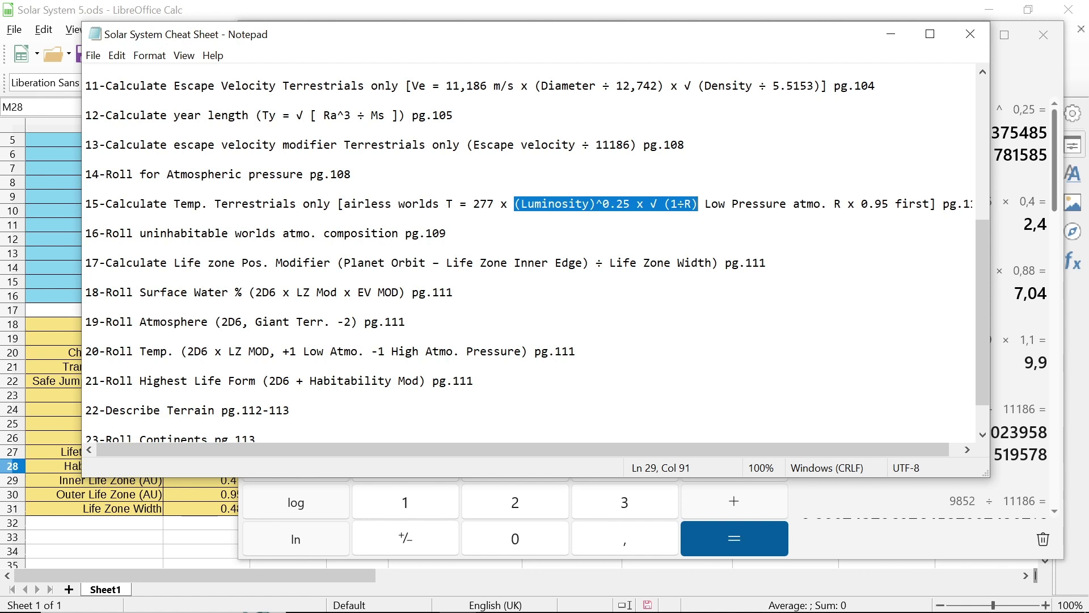
left_click_drag(473, 204, 494, 204)
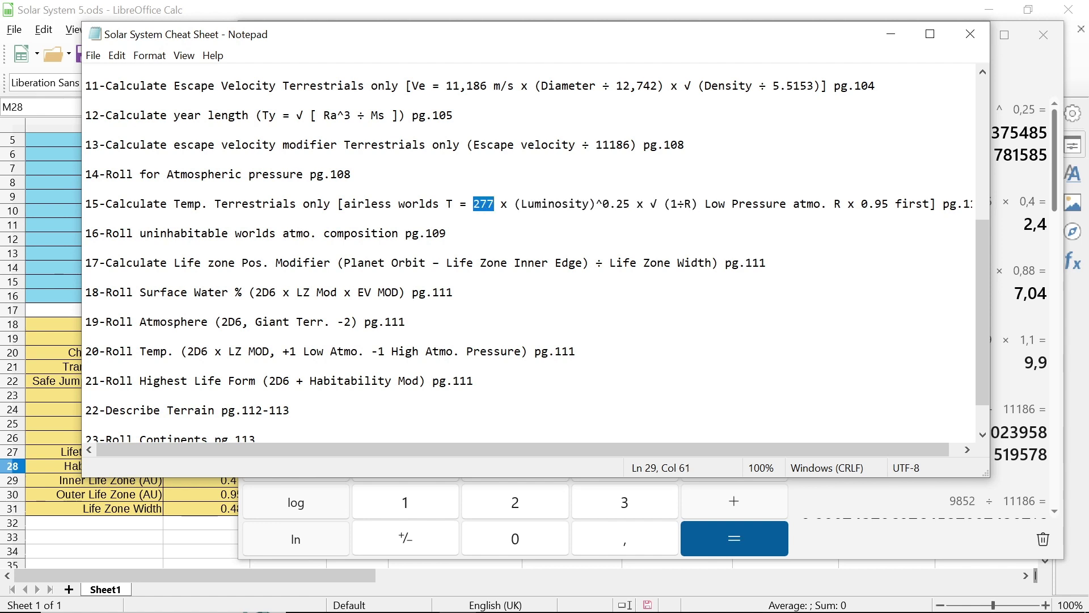
Return to the solar system spreadsheet and locate the planet table's Habitable and Temp. (K) columns.
left_click(880, 37)
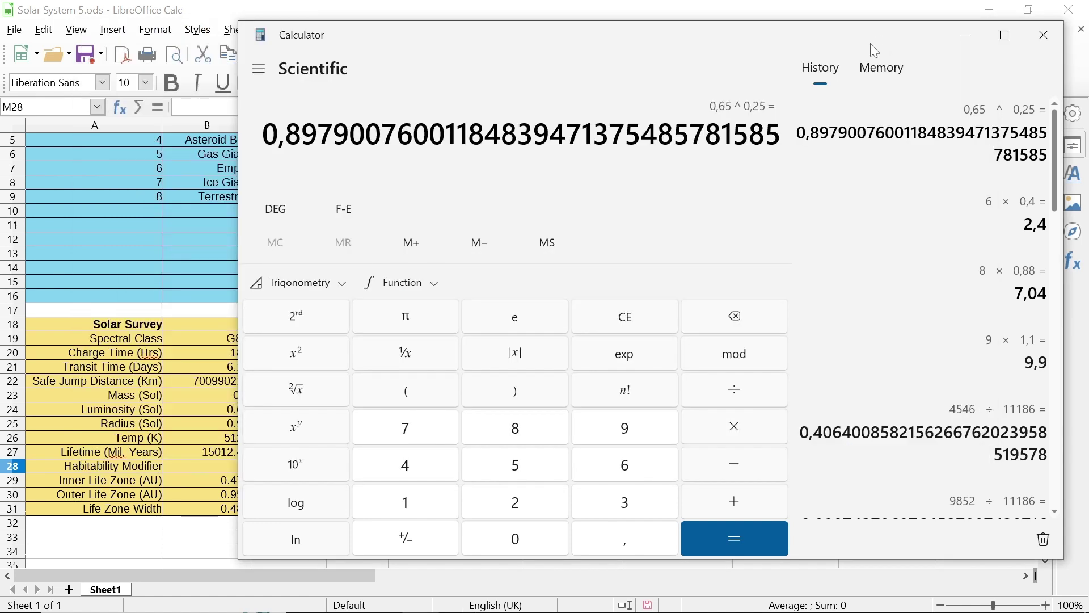
left_click(978, 38)
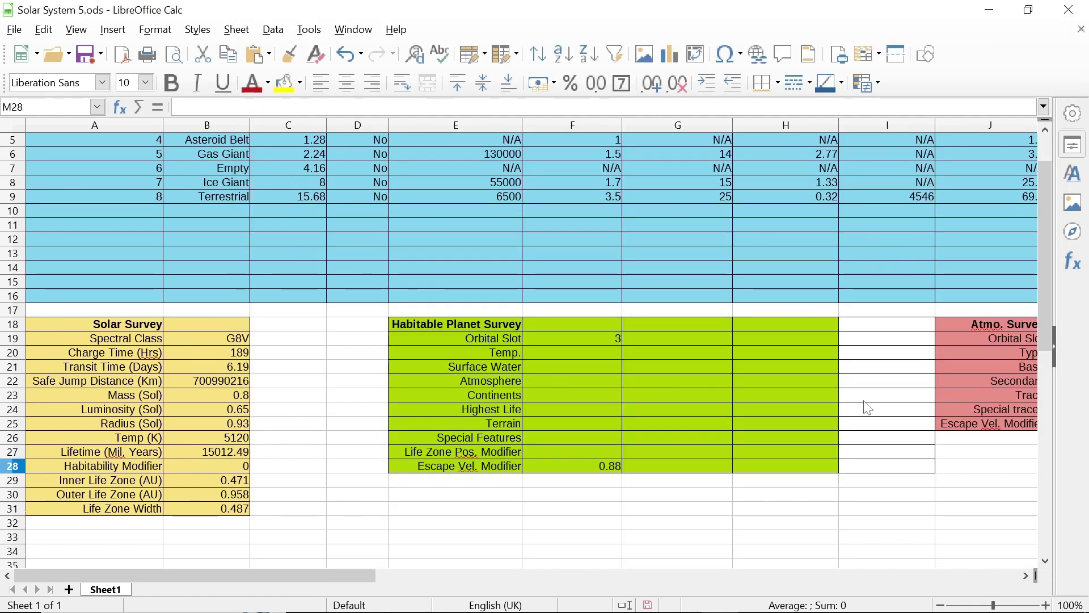
left_click_drag(210, 572, 538, 605)
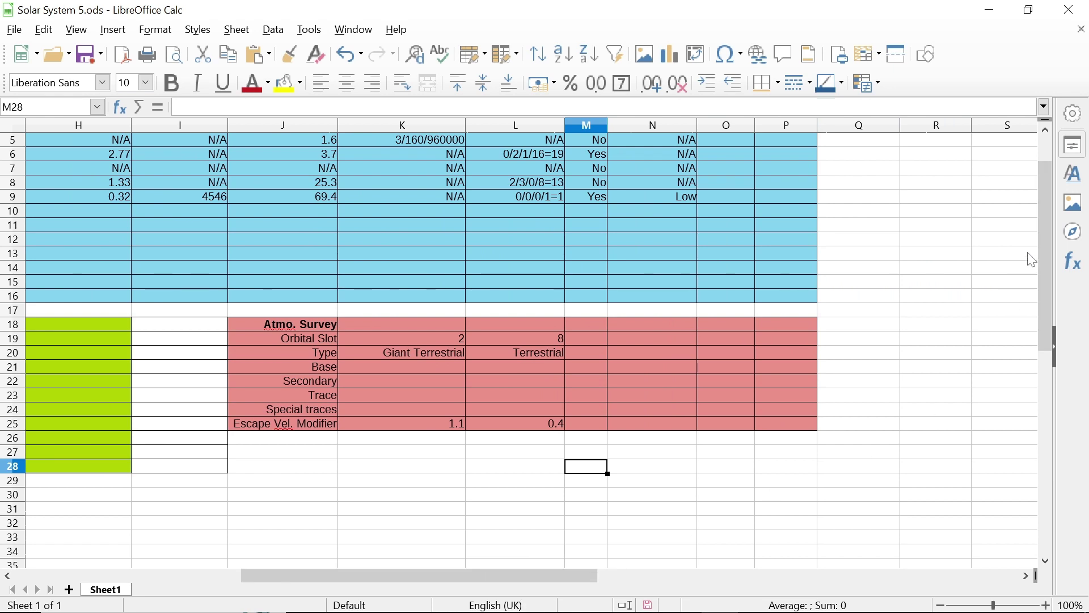
scroll(1051, 251, "up", 2)
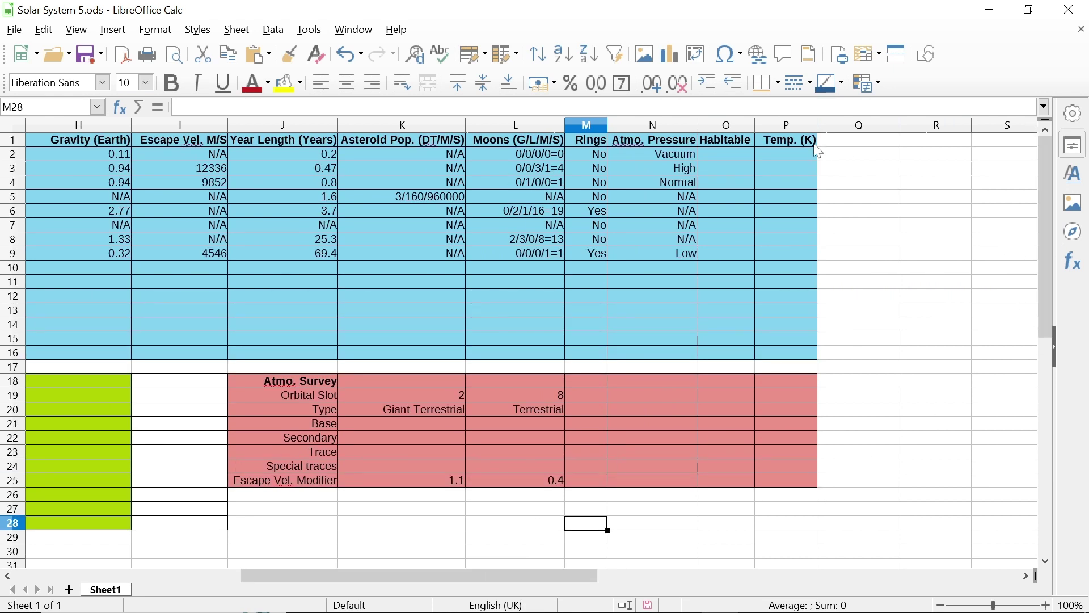
left_click(782, 152)
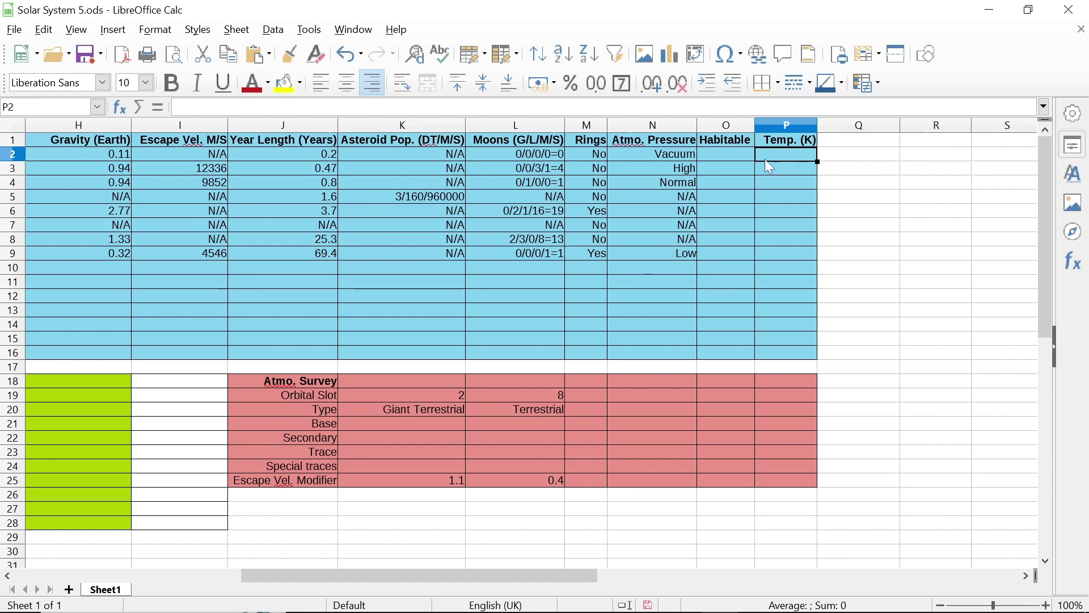
left_click(740, 182)
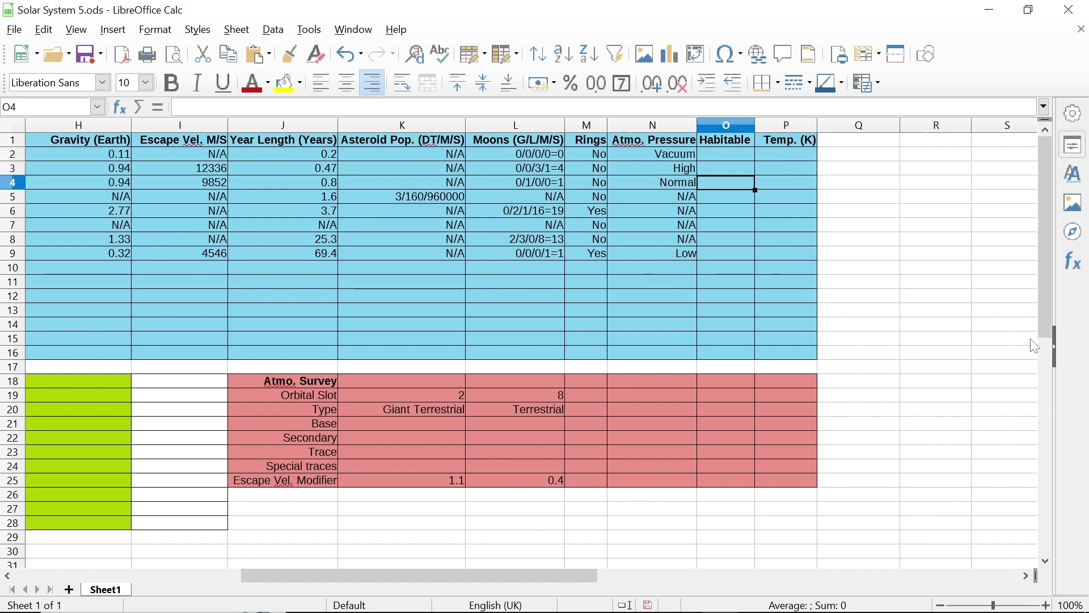
Fill in the Habitable column for rows 3 to 5 with No, Yes and No.
left_click(725, 169)
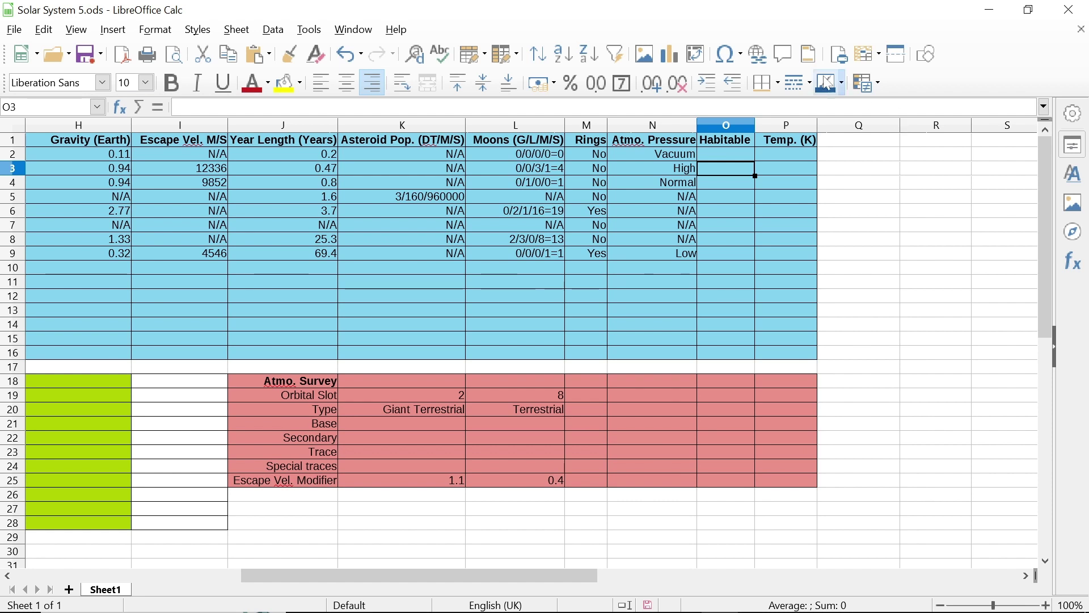
type("No")
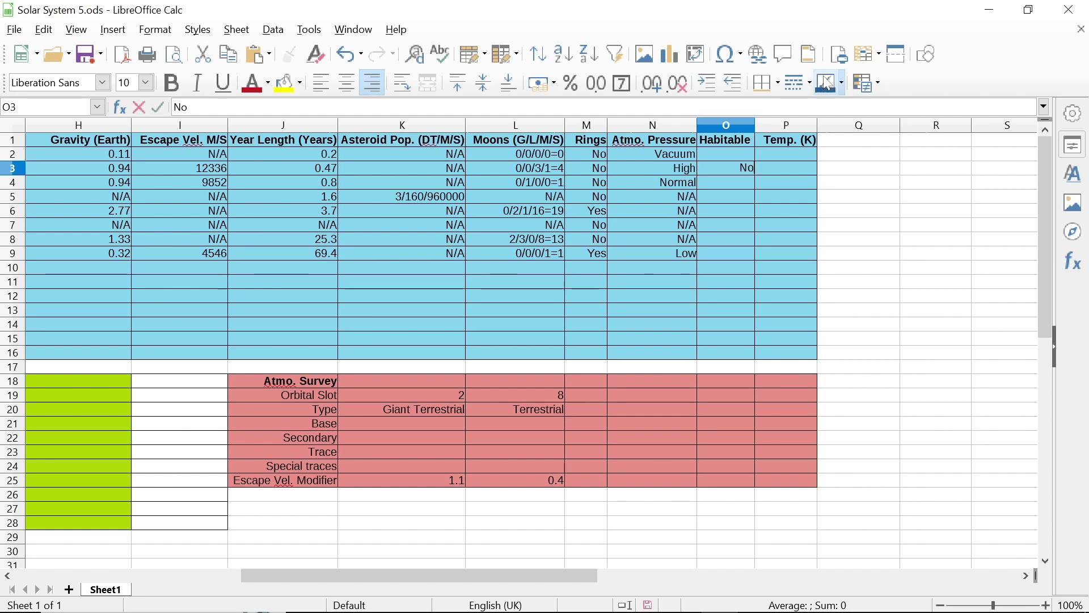
key("Return")
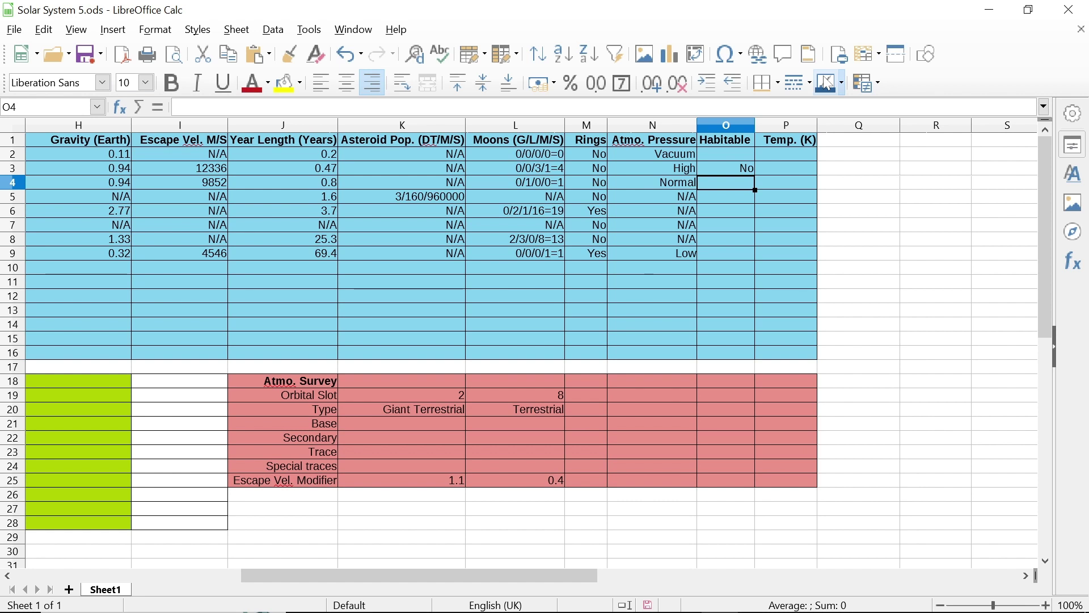
type("Yes")
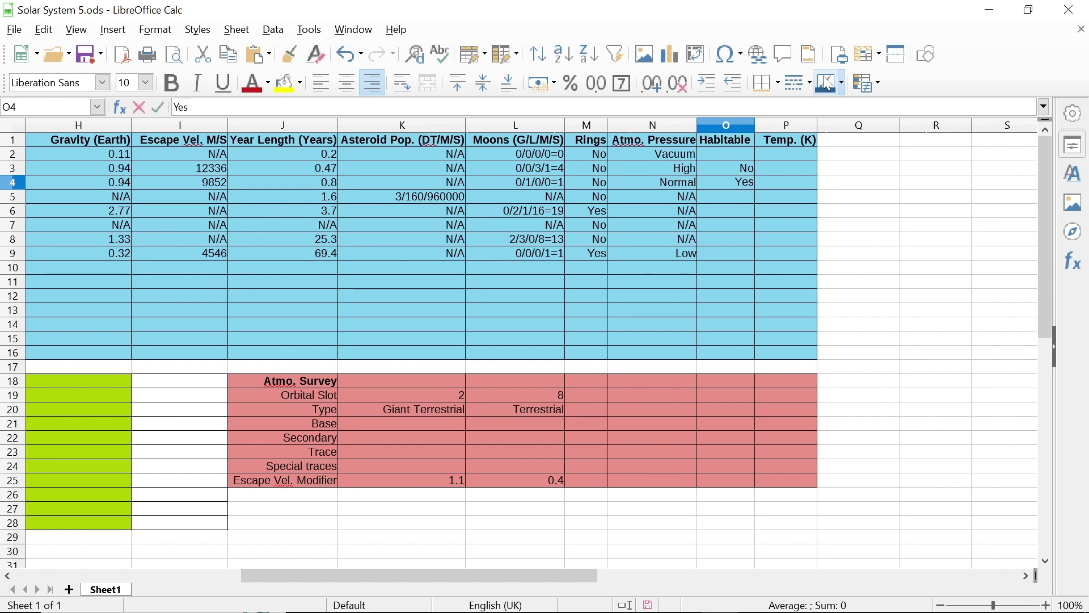
key("Return")
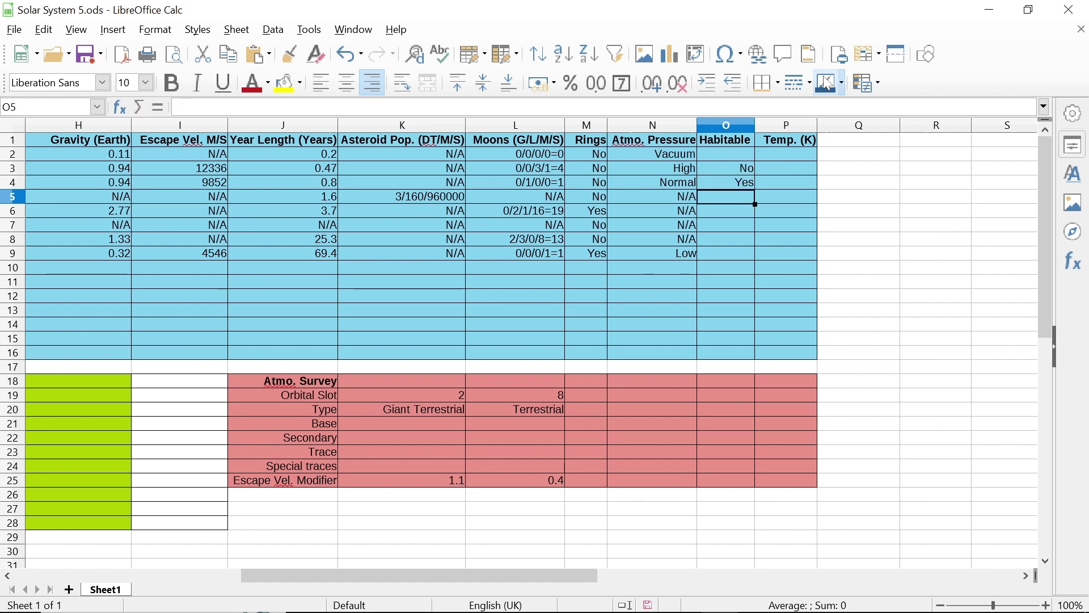
type("No")
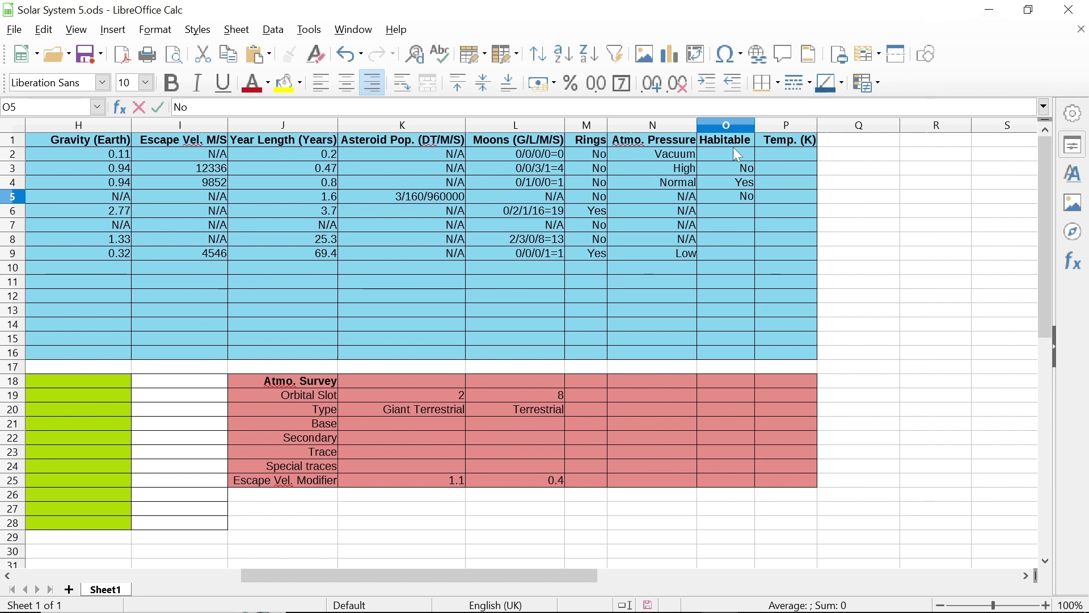
left_click(791, 197)
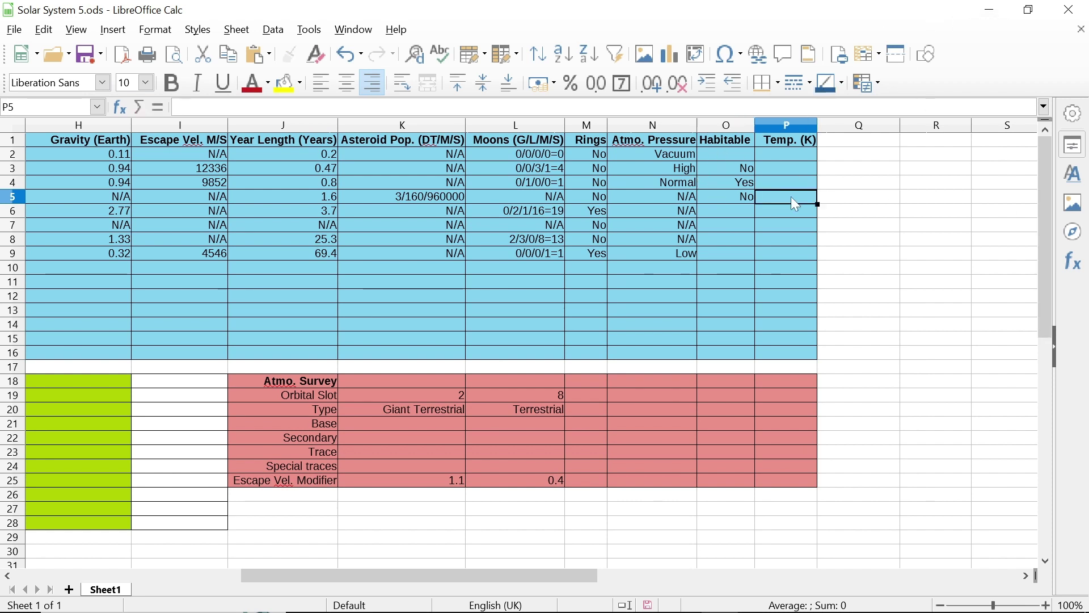
Copy the No from row 5 of the Habitable column into rows 6 to 9 and row 2.
left_click(720, 193)
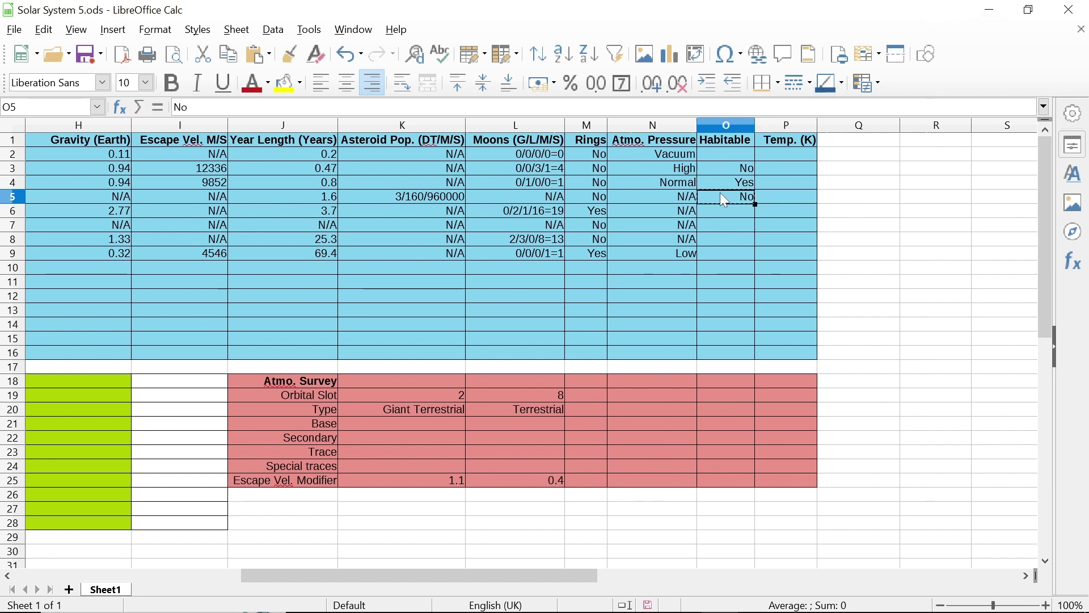
key("ctrl+c")
left_click_drag(730, 203, 733, 251)
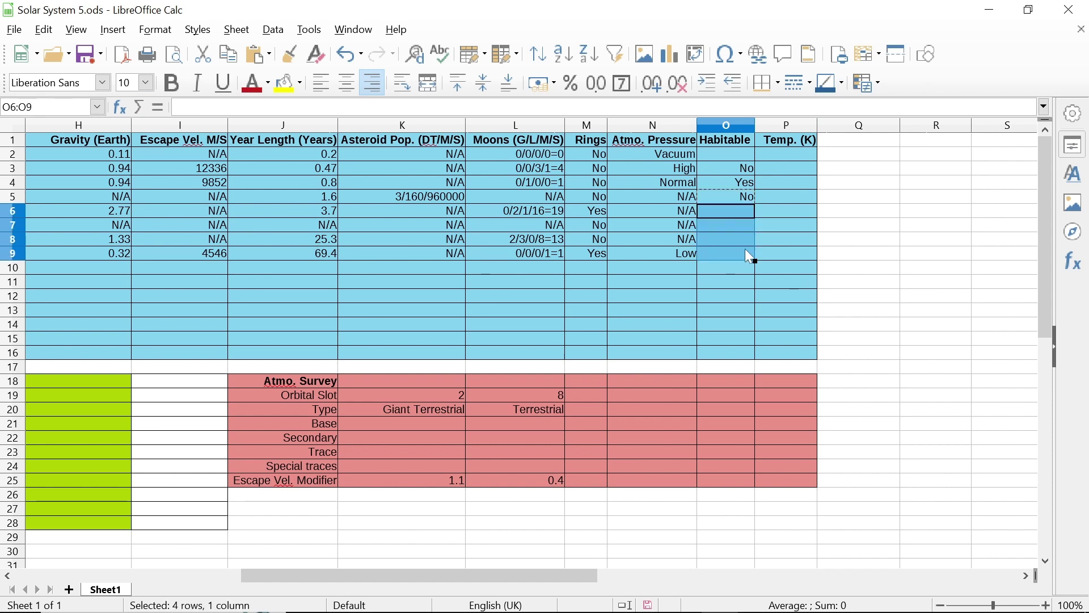
key("ctrl+v")
left_click(730, 154)
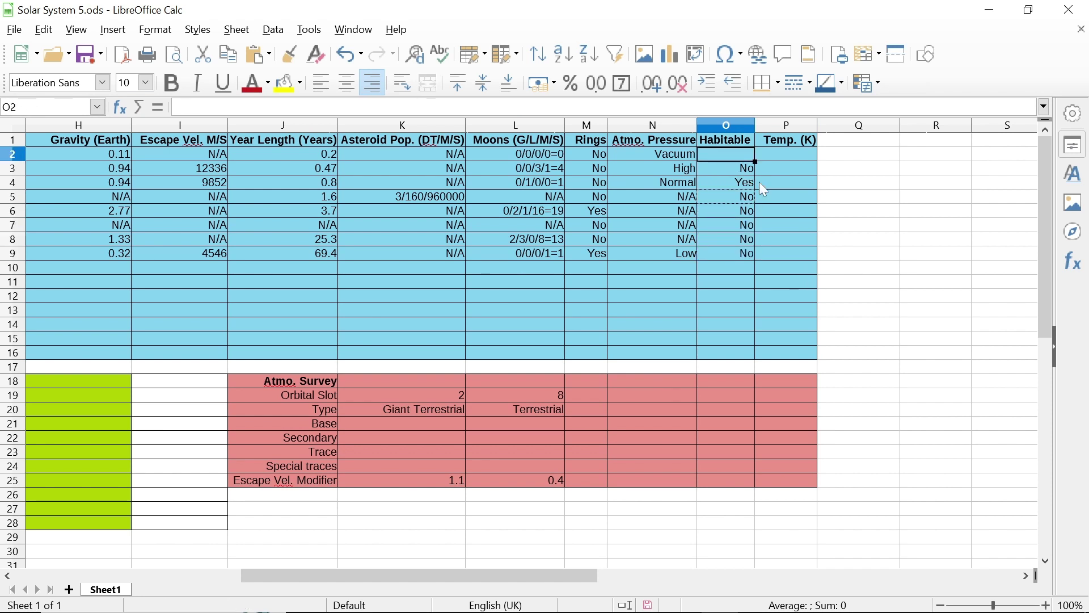
key("ctrl+v")
left_click(749, 195)
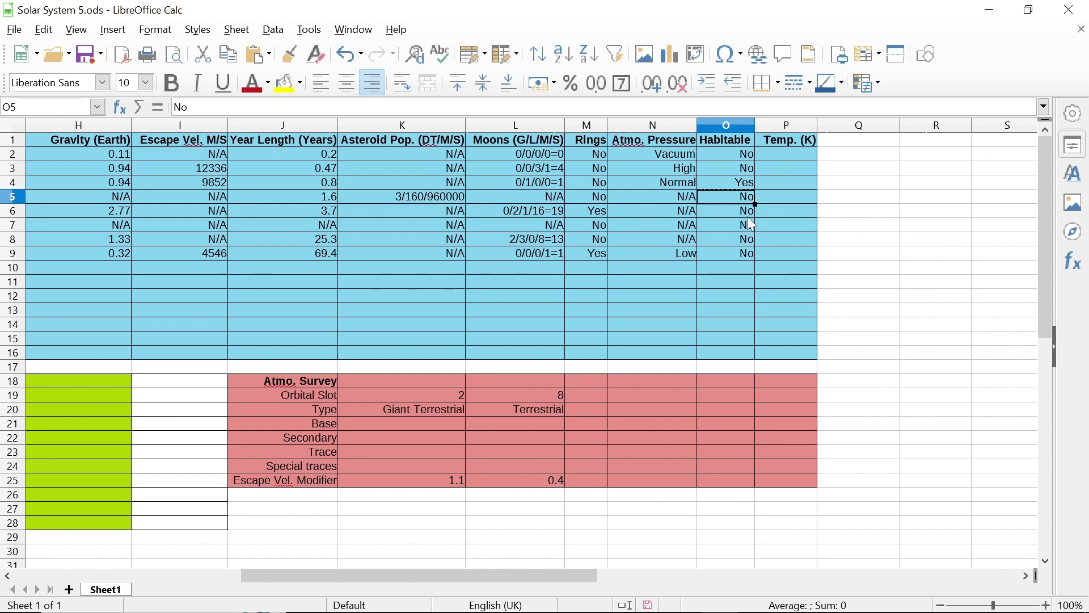
left_click(747, 221)
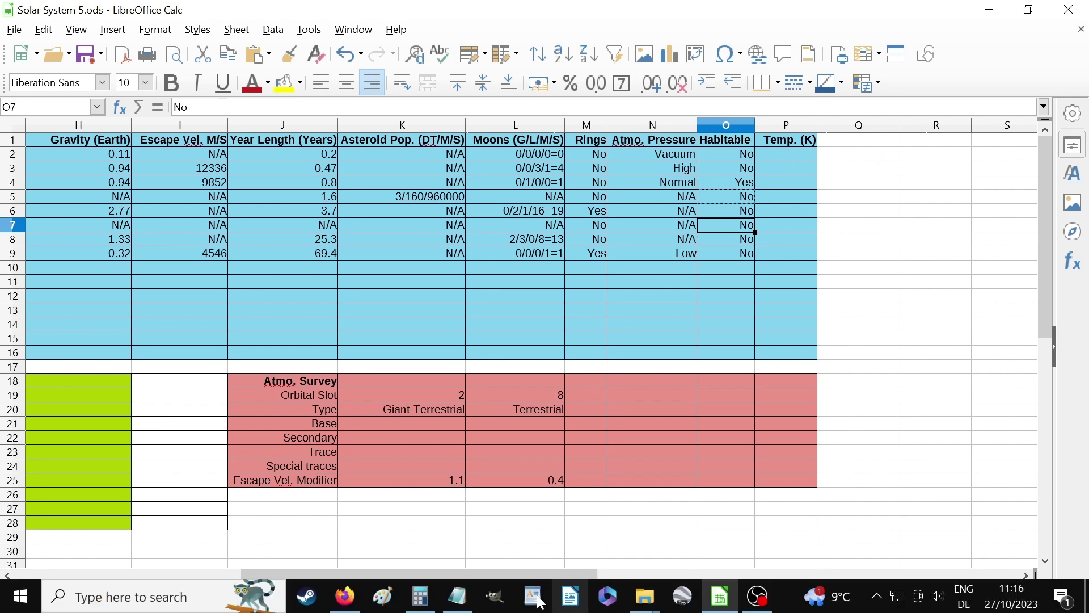
Check the temperature formula in the cheat sheet, highlighting its (Luminosity)^0.25 term, and return to the spreadsheet.
left_click(460, 595)
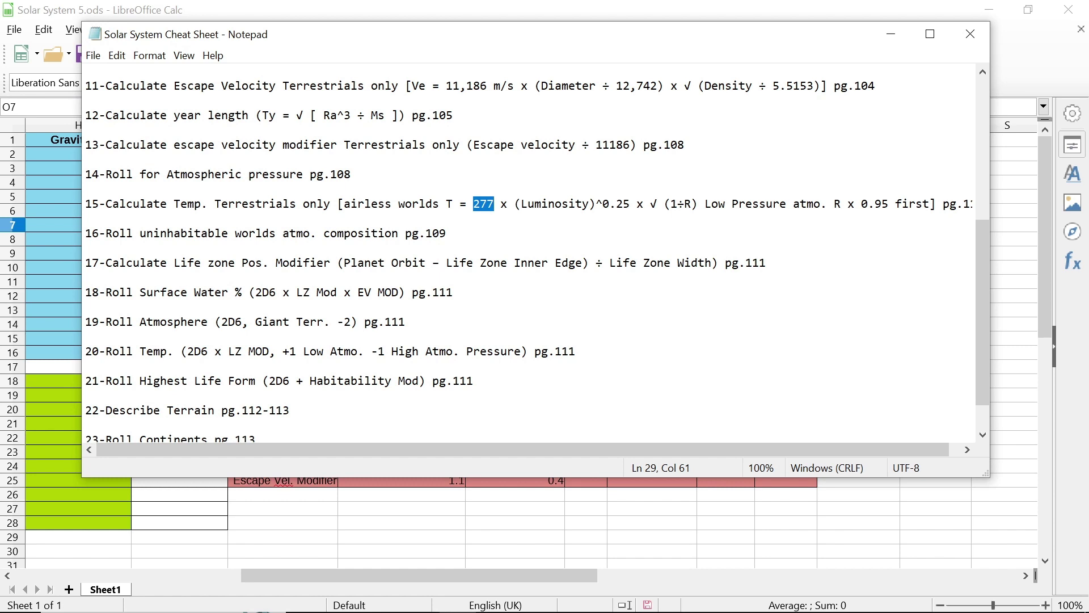
left_click_drag(515, 204, 630, 204)
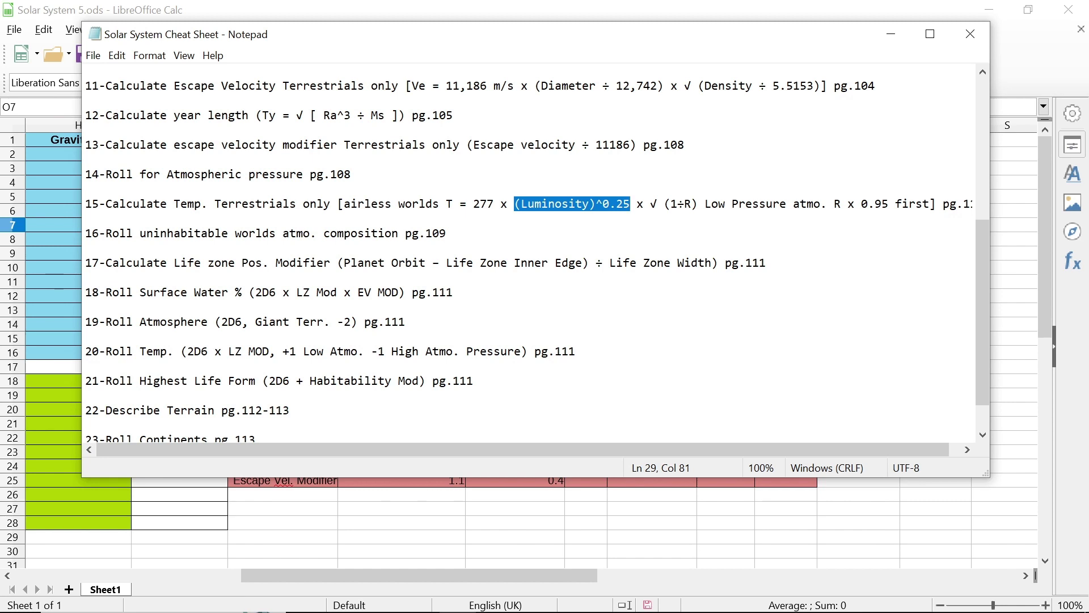
left_click(890, 39)
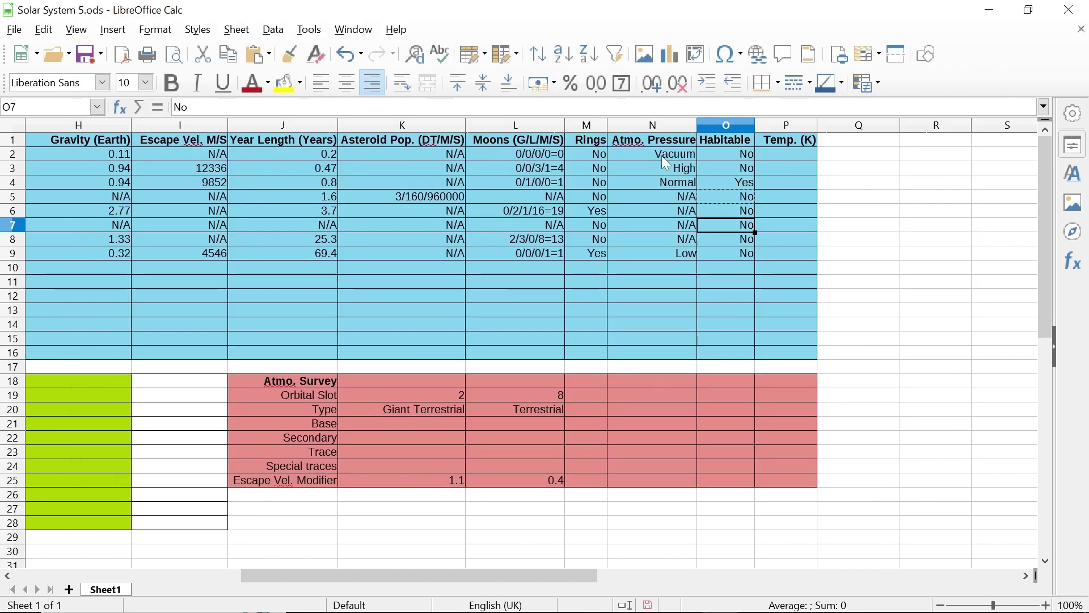
Look up the dwarf terrestrial's distance in AU in the spreadsheet and review the full temperature formula in the cheat sheet.
left_click_drag(379, 571, 190, 587)
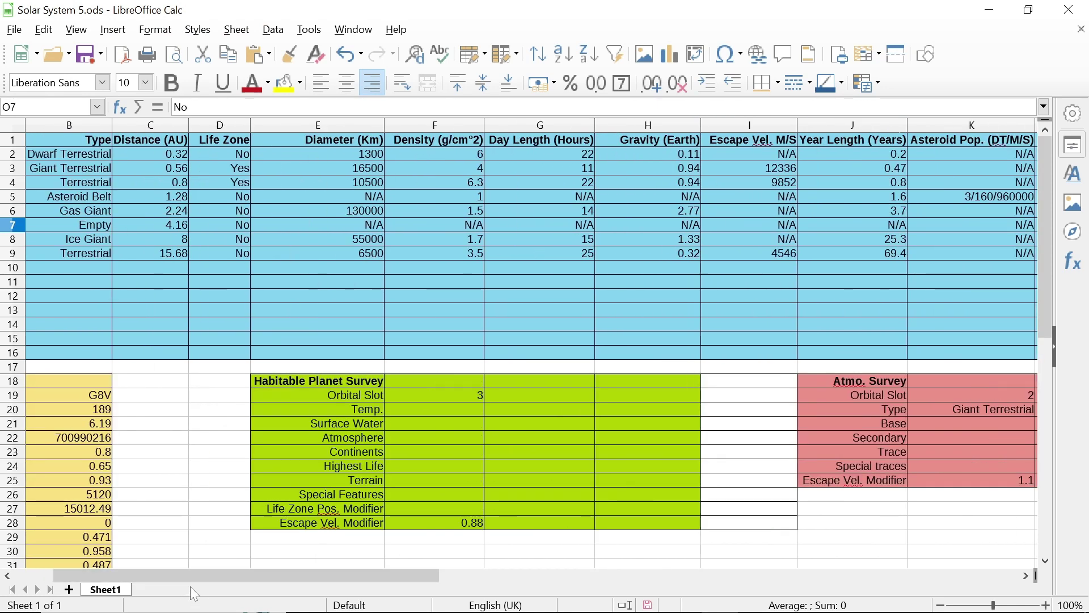
left_click(137, 151)
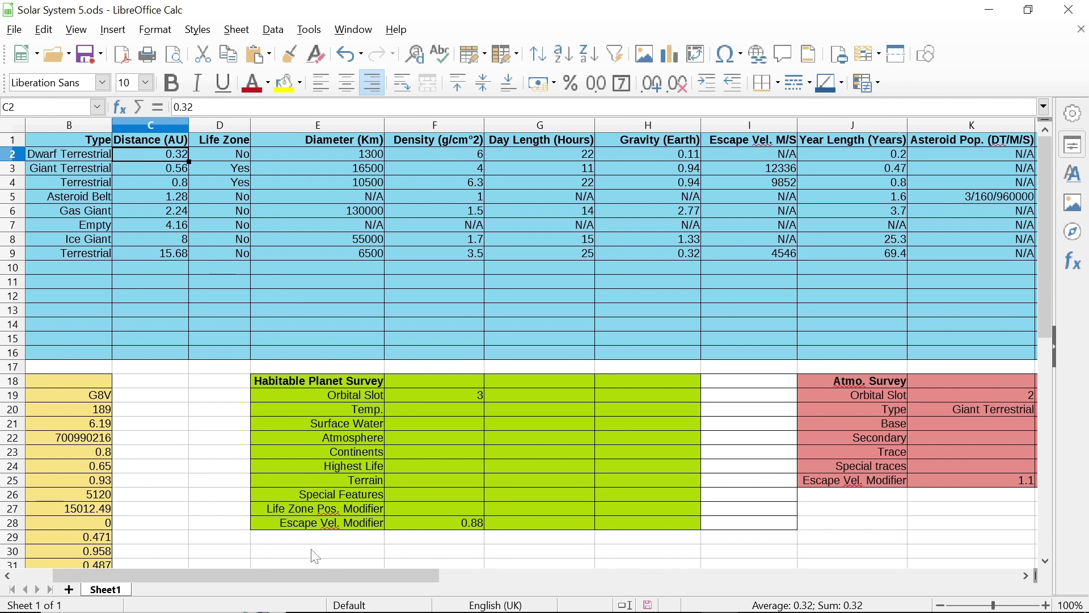
left_click_drag(278, 577, 523, 584)
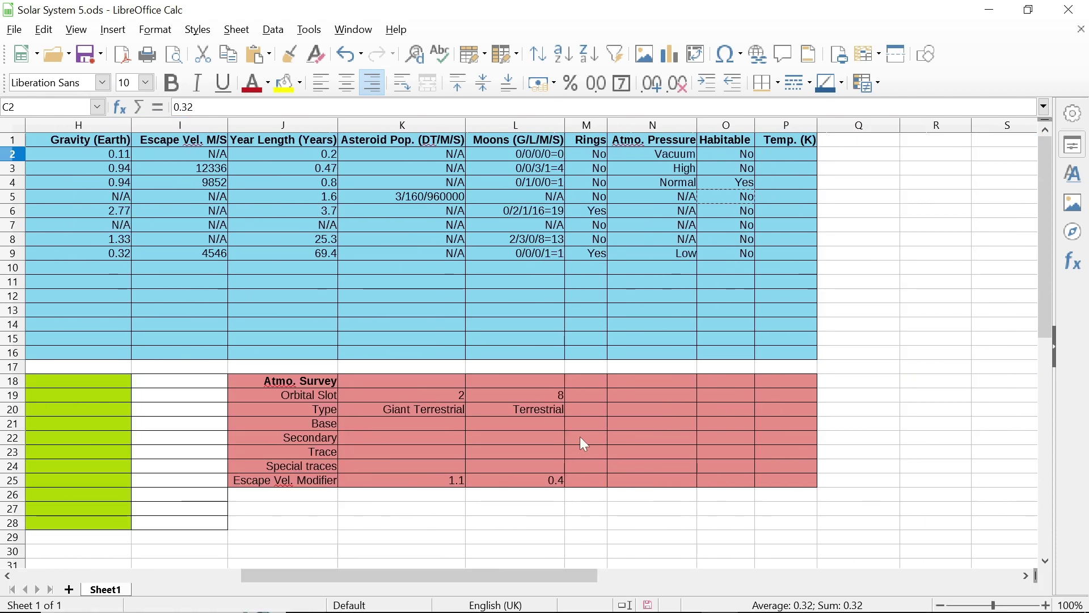
left_click(458, 594)
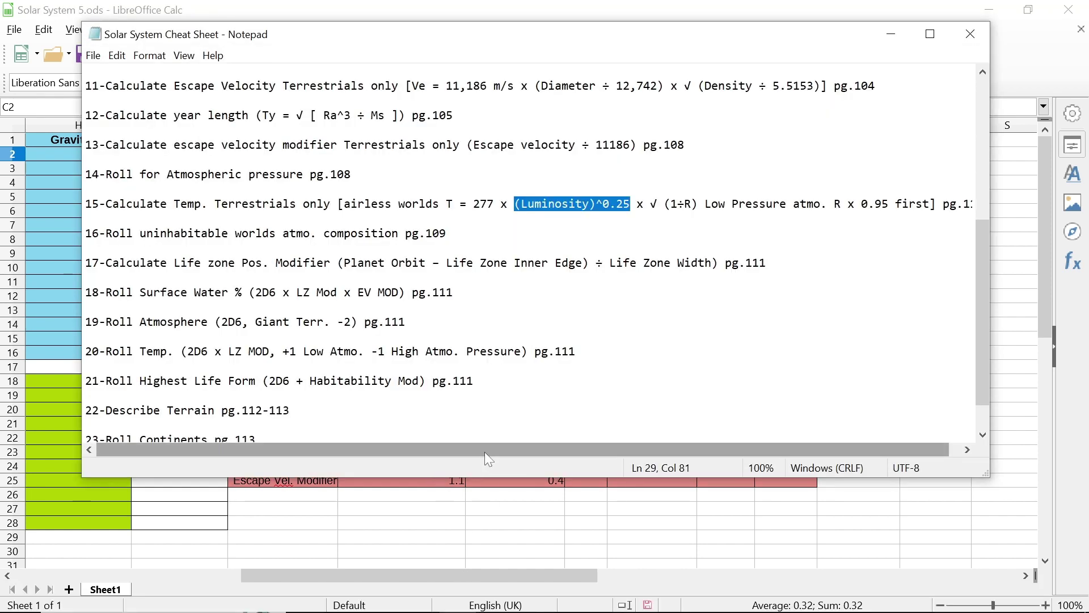
left_click_drag(484, 452, 522, 448)
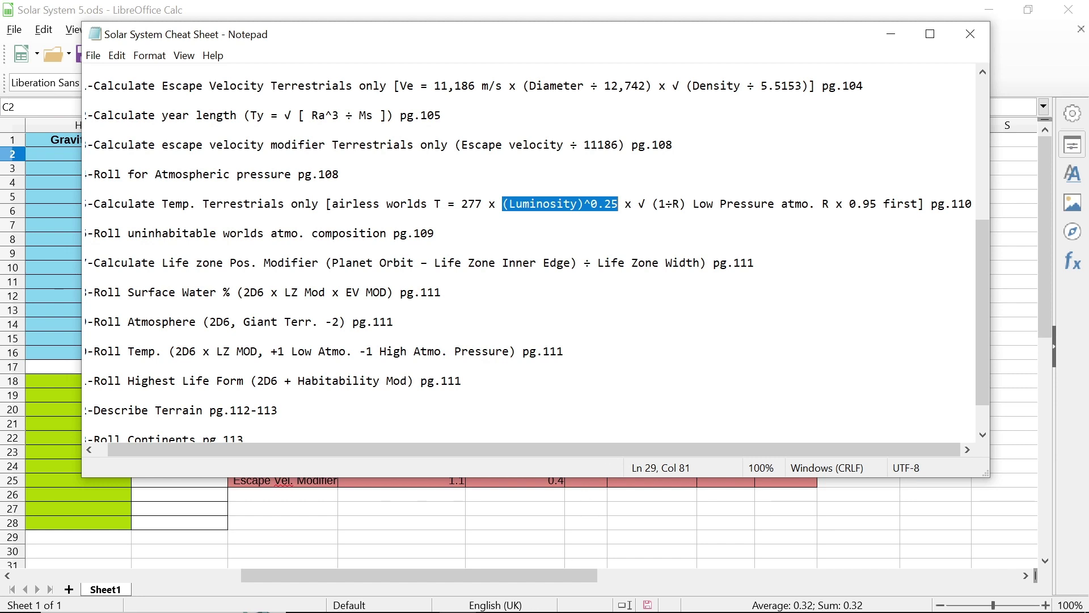
Switch to Calculator, divide 1 by 0.32 and take the square root of the result.
left_click(420, 595)
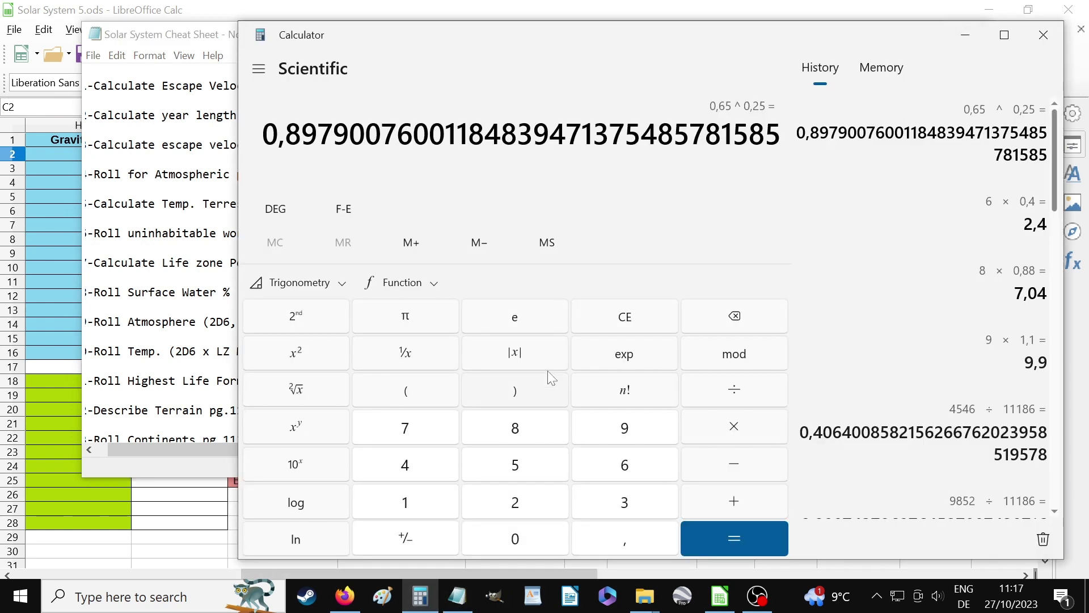
left_click(645, 314)
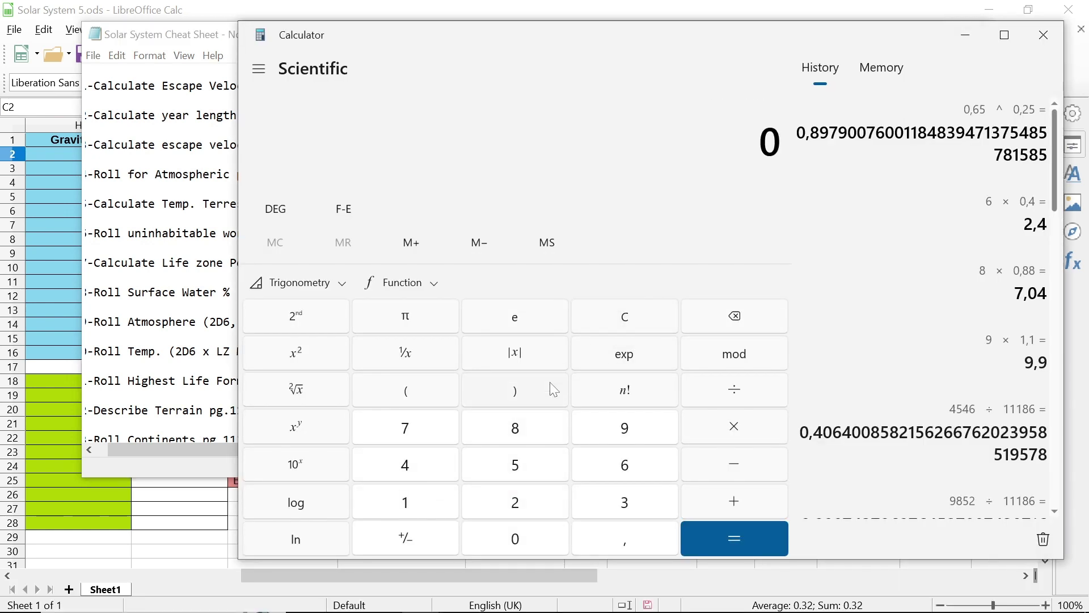
type("1/0.3")
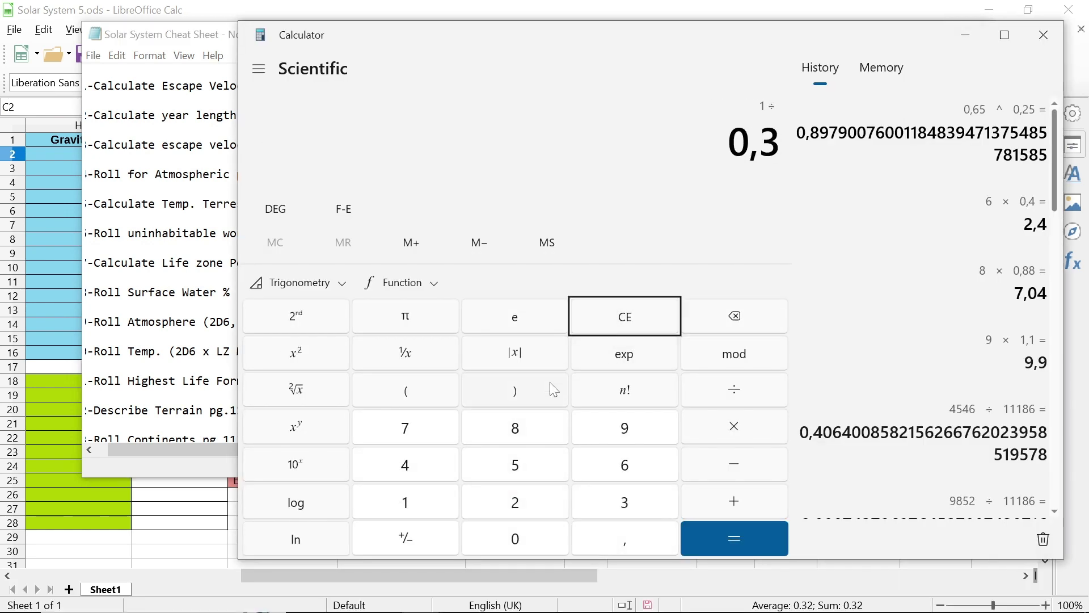
type("2")
key("Return")
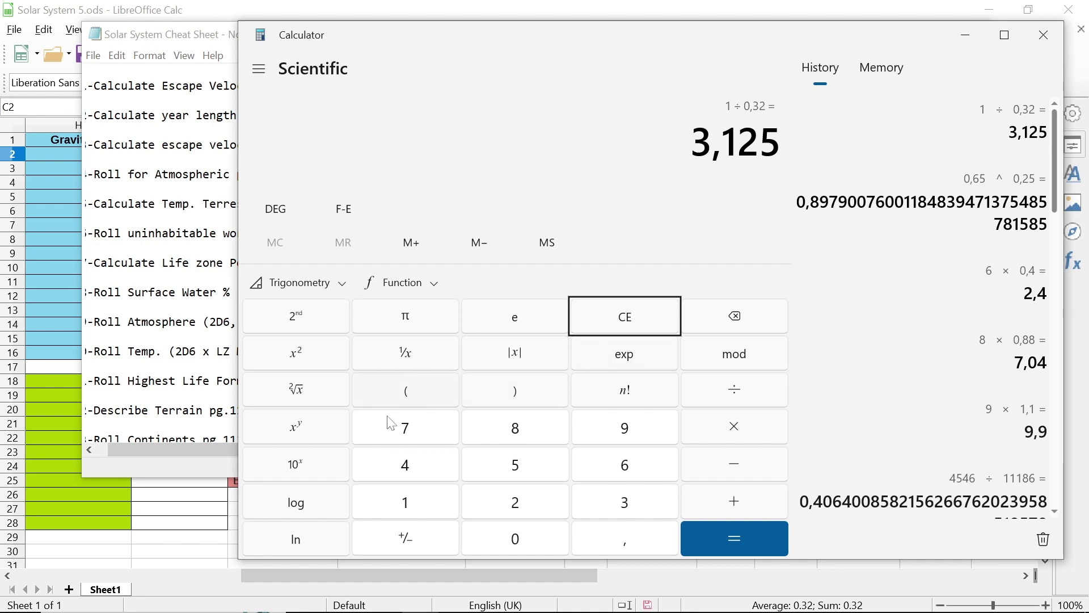
left_click(295, 400)
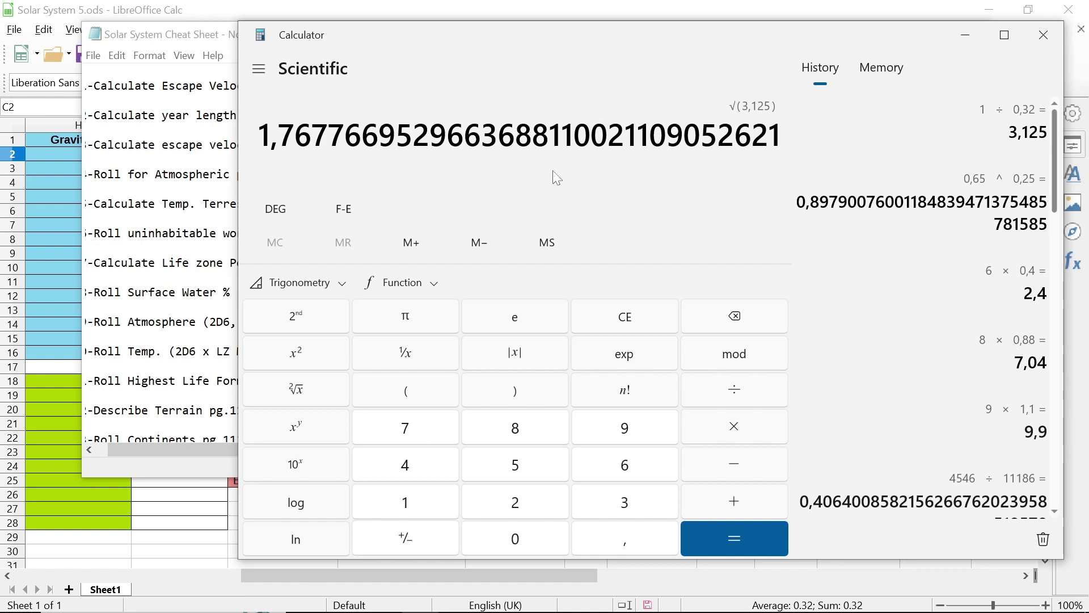
Multiply the square root of 3.125 by the luminosity factor 0.8979.
left_click(758, 423)
type("089")
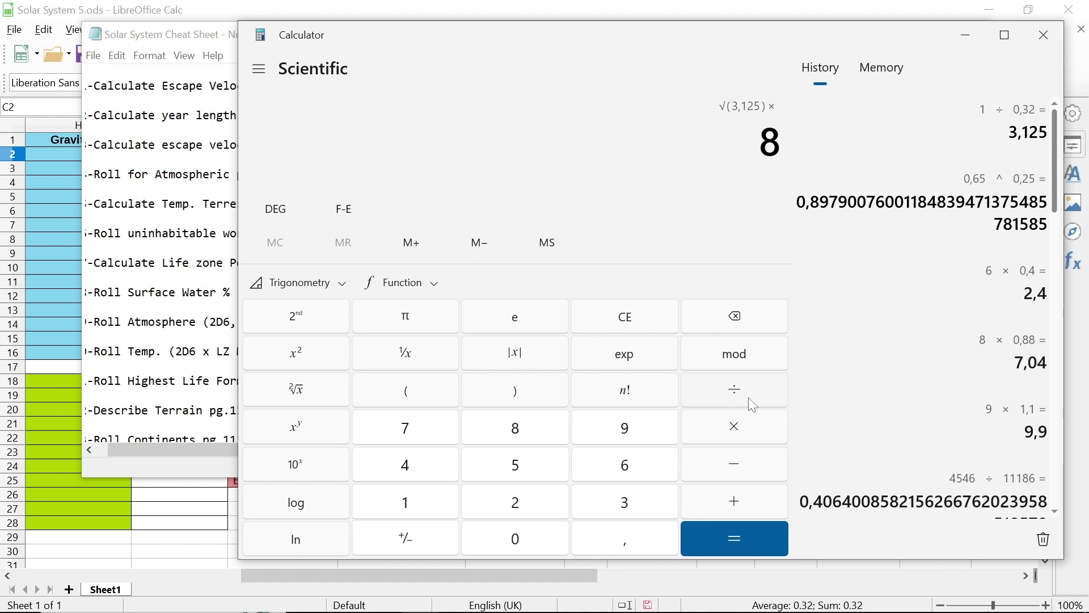
type("79")
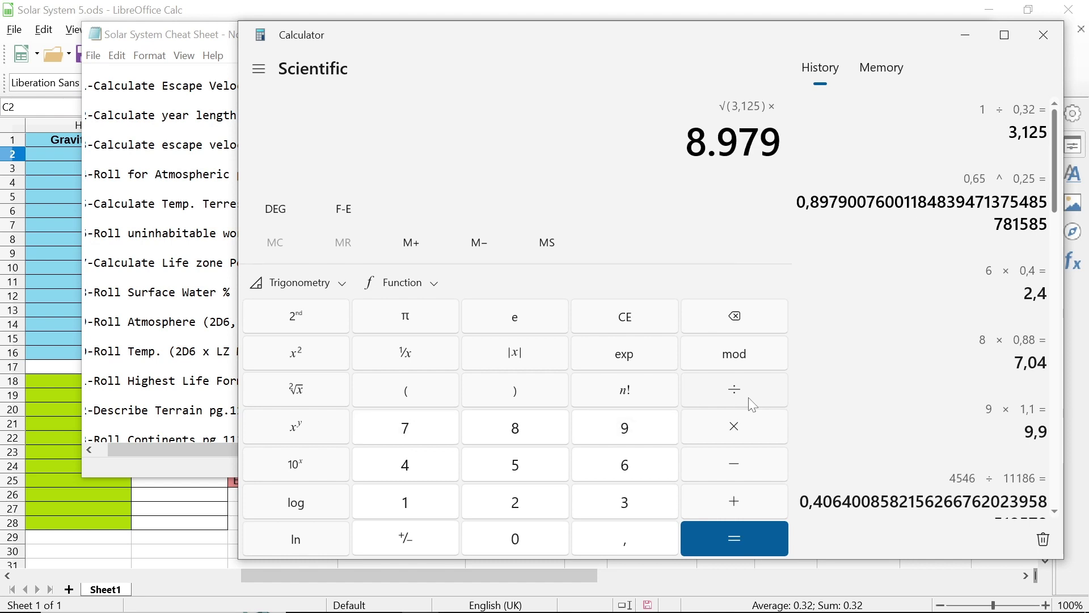
type("00")
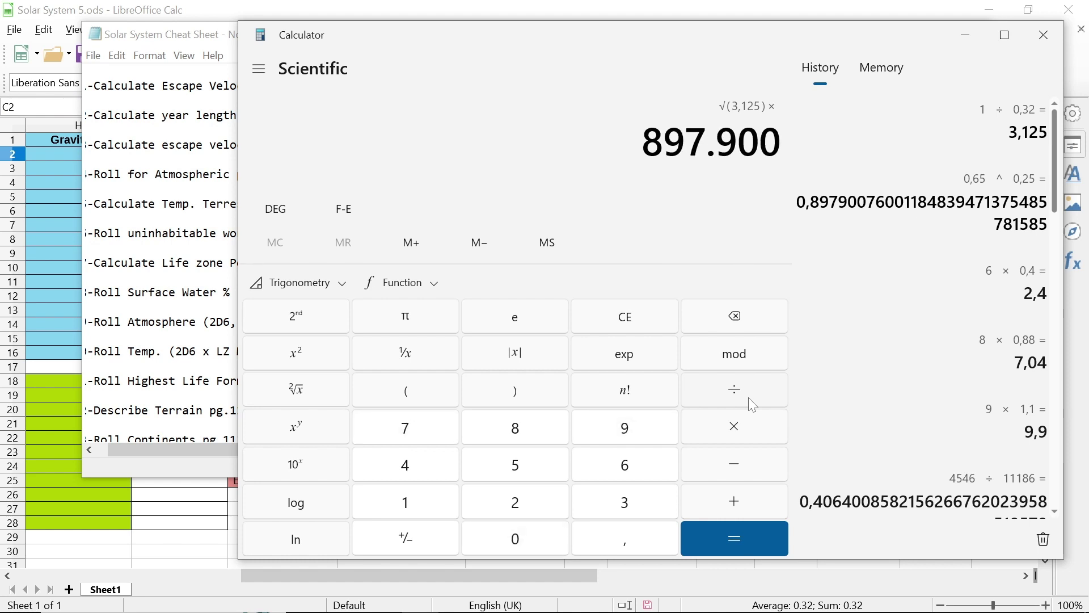
key("BackSpace")
key("BackSpace")
key("BackSpace")
key("BackSpace")
key("BackSpace")
key("BackSpace")
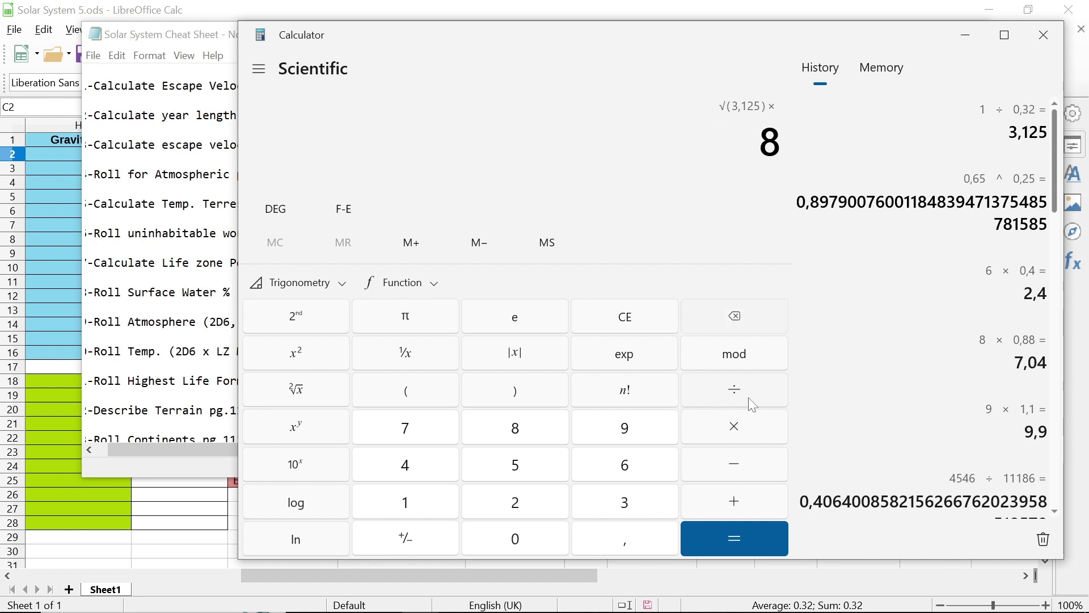
type(",")
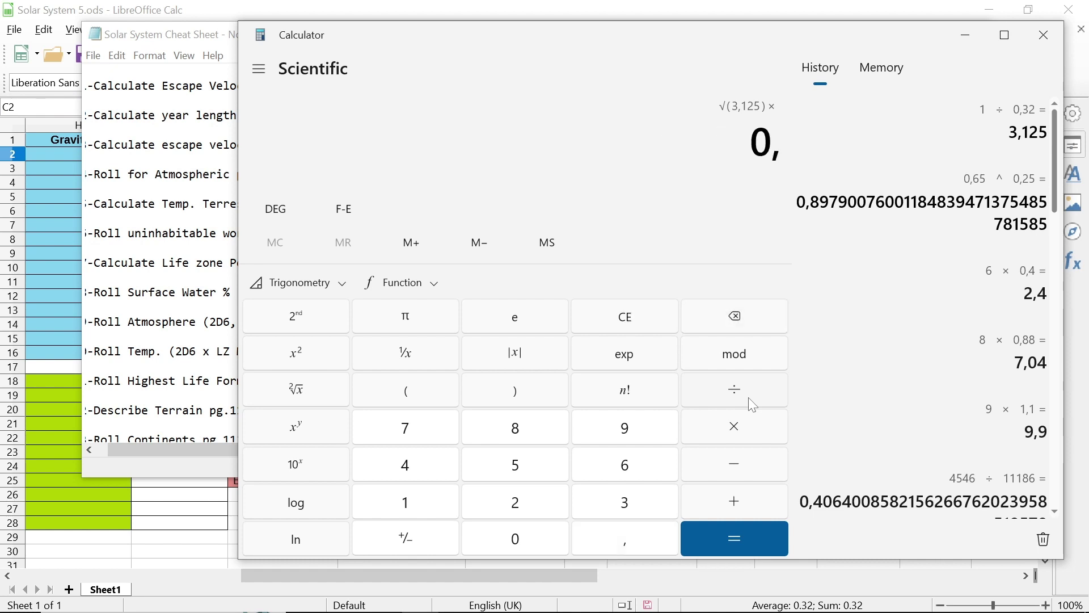
type("89")
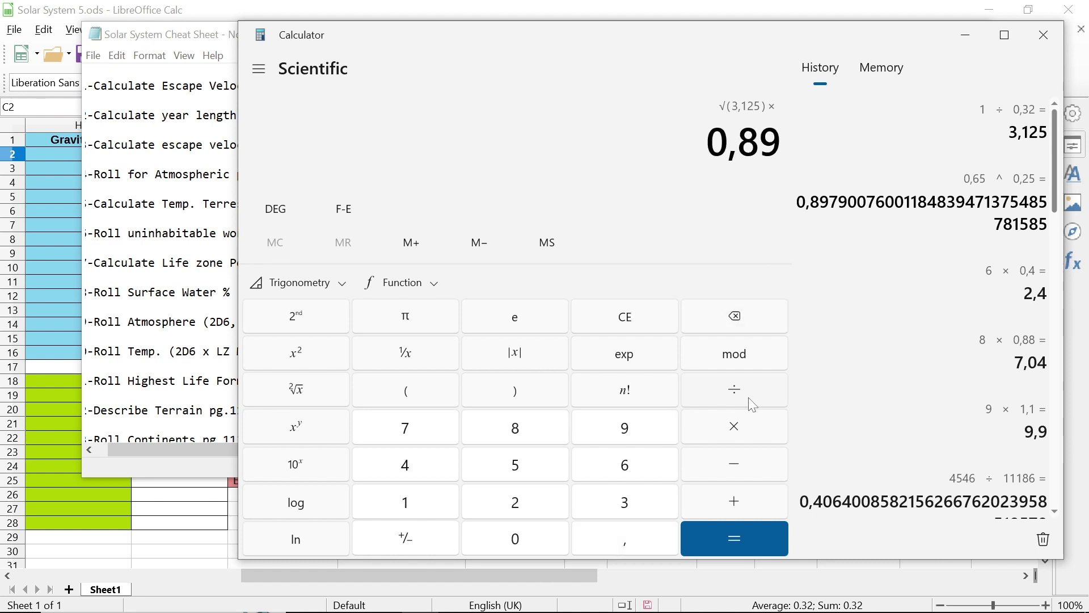
type("7900")
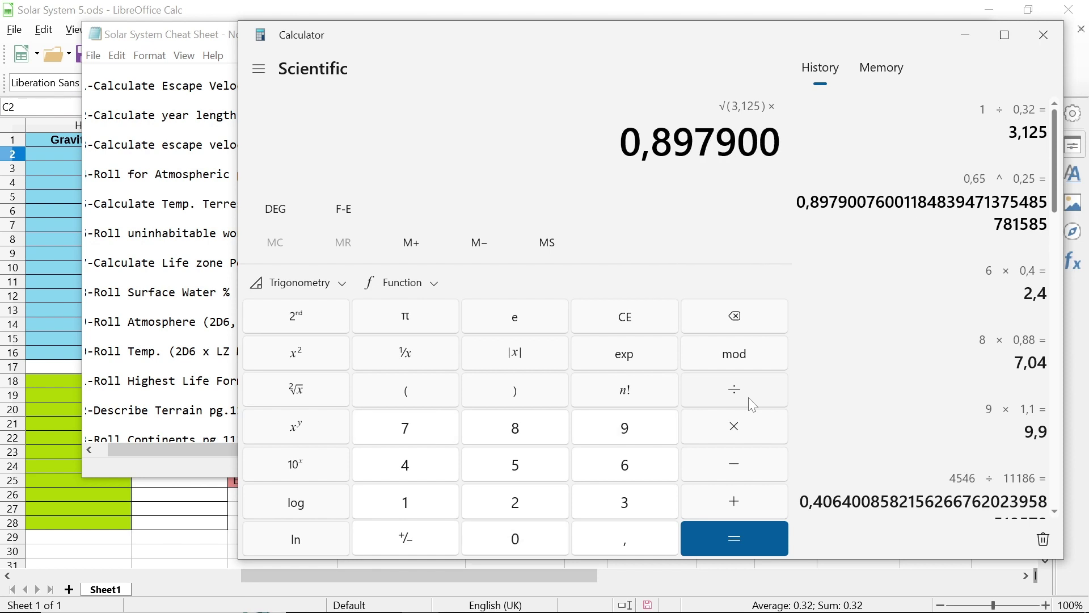
key("Return")
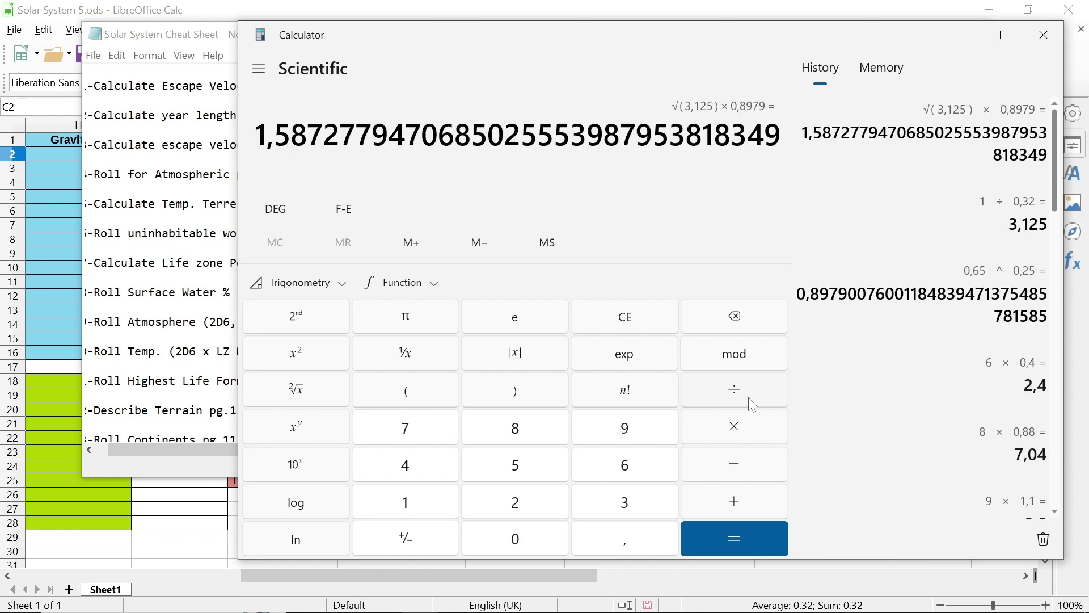
Multiply the resulting product by 277 to calculate the first planet's temperature.
type("*2")
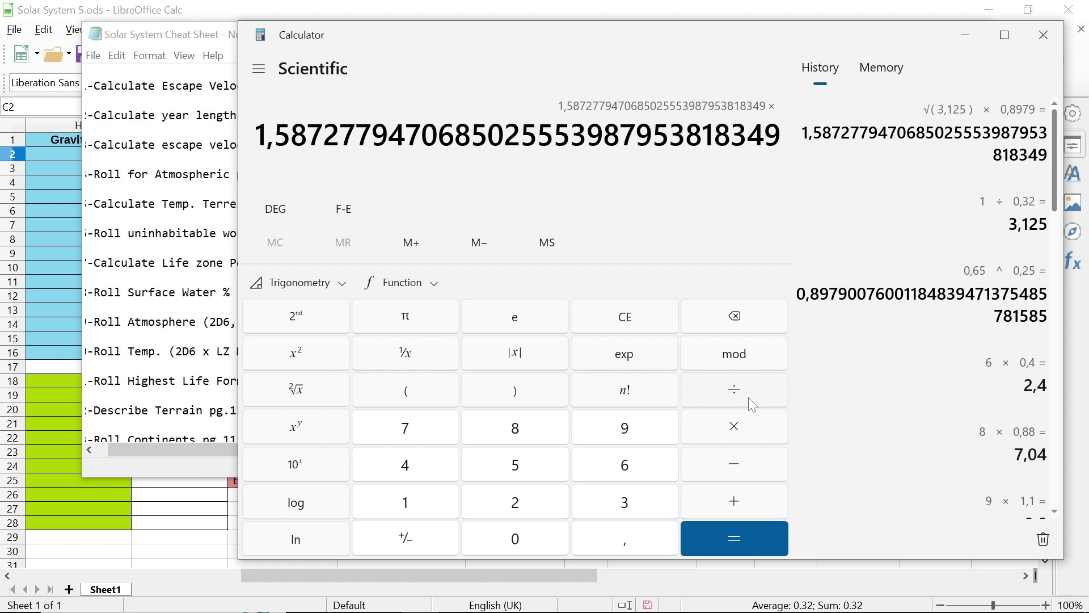
type("77")
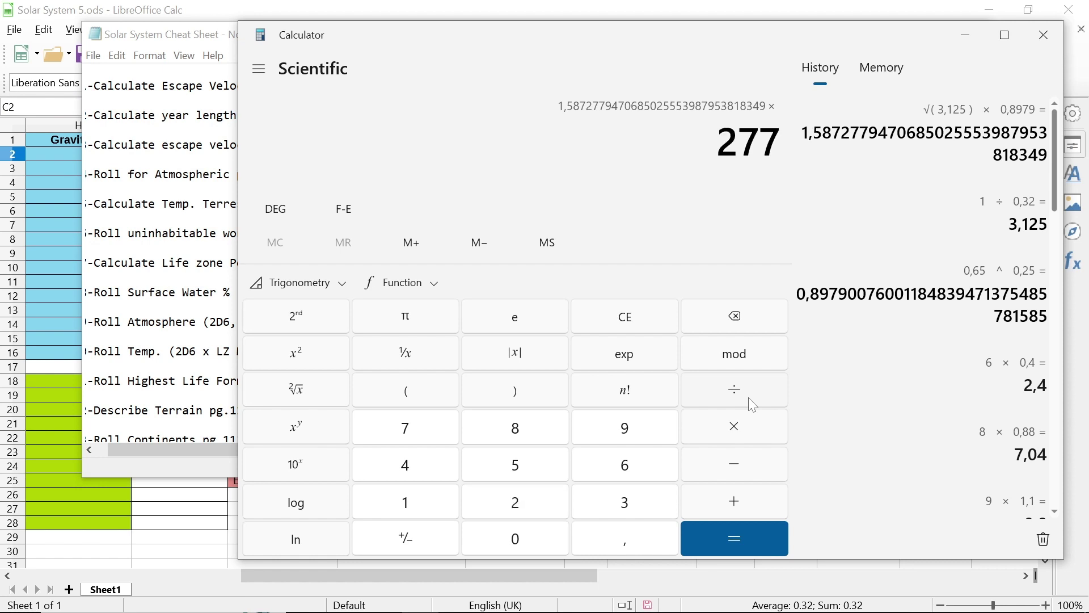
key("Return")
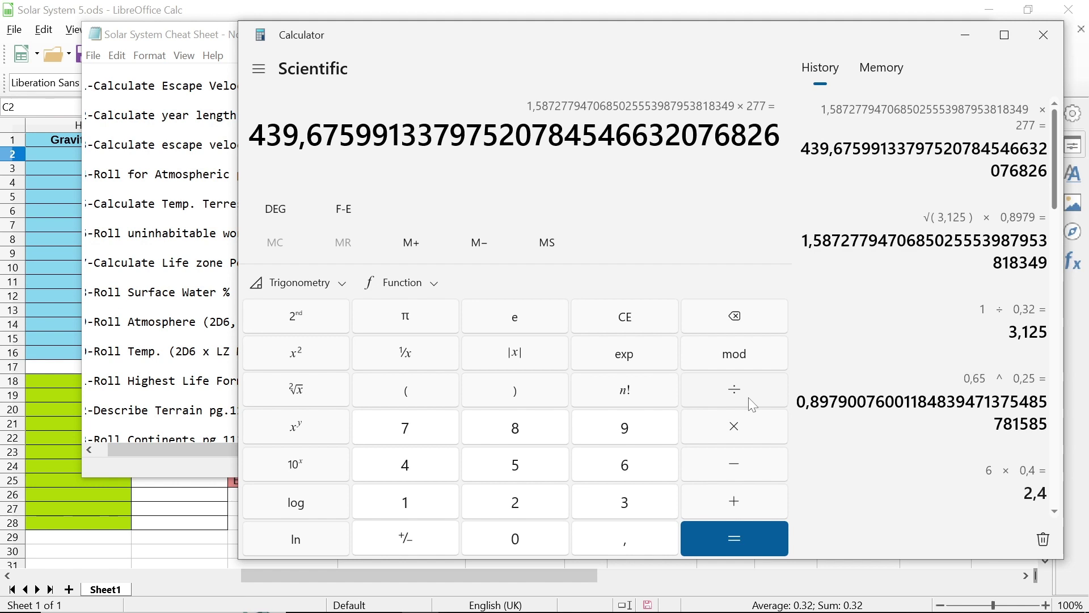
Minimize Calculator, close the cheat sheet, and enter 440 in row 2 of the spreadsheet's Temp. (K) column.
left_click(964, 36)
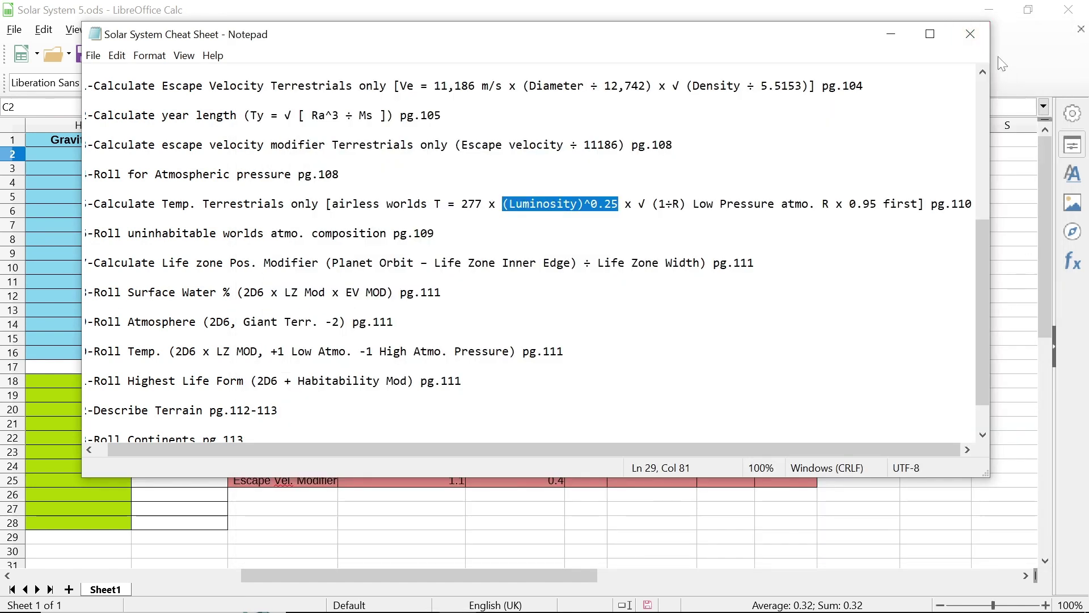
left_click(970, 34)
left_click(780, 153)
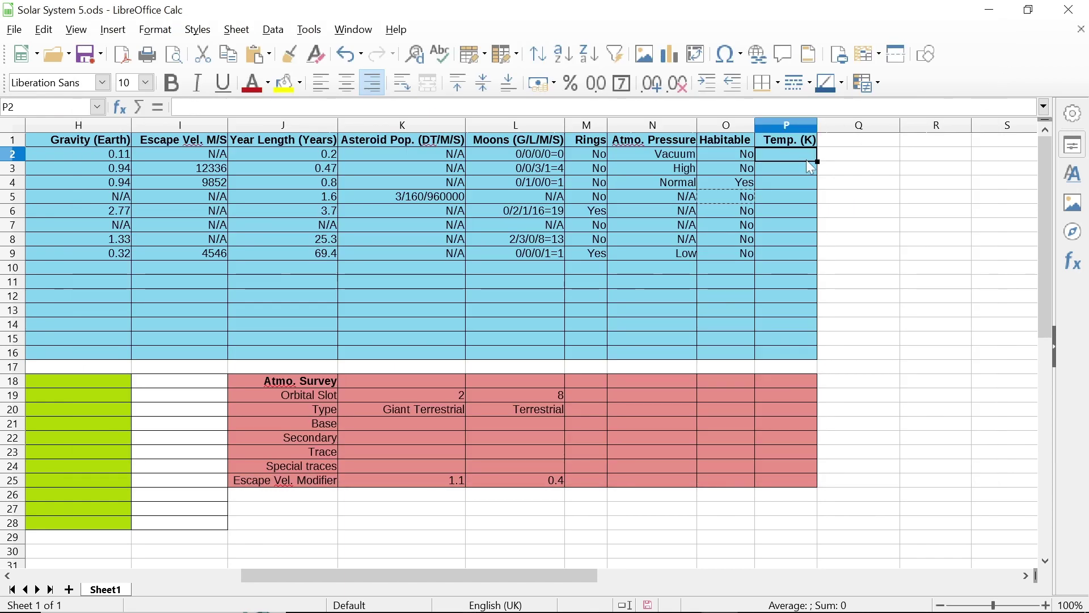
left_click(420, 597)
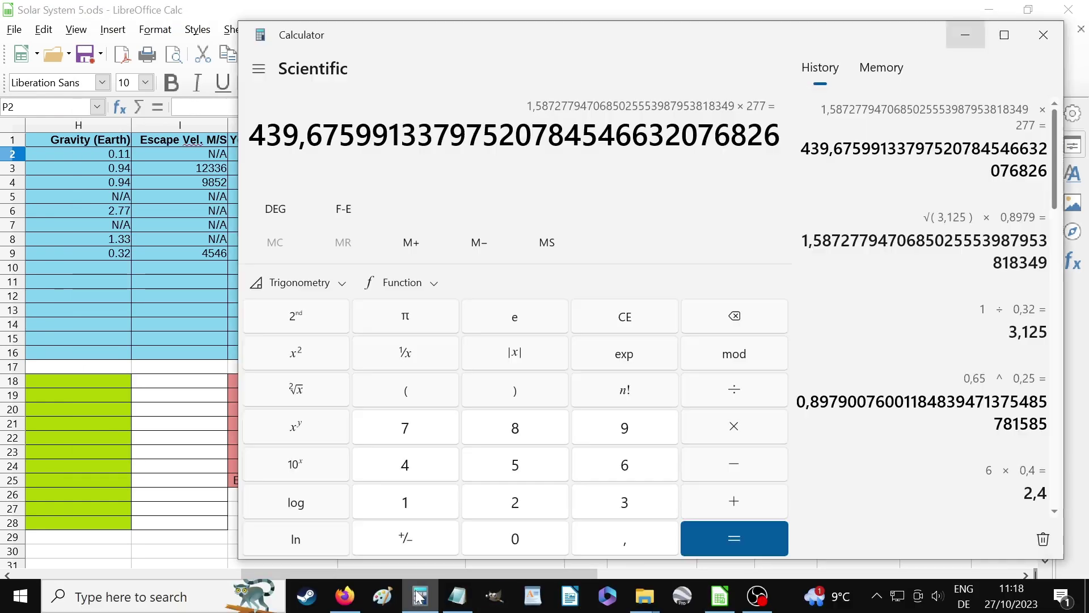
left_click(420, 596)
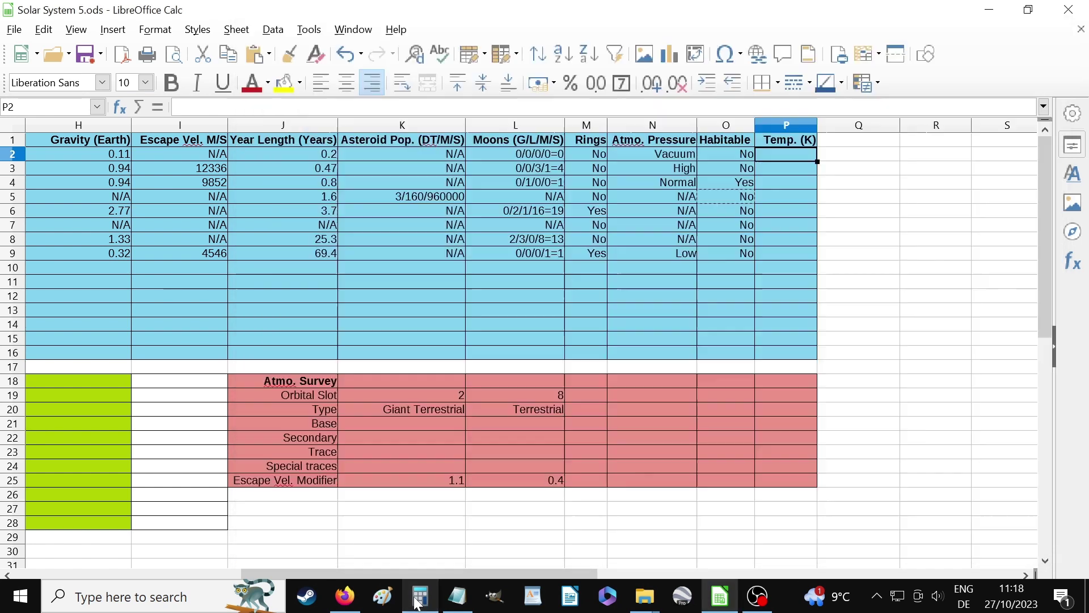
type("440")
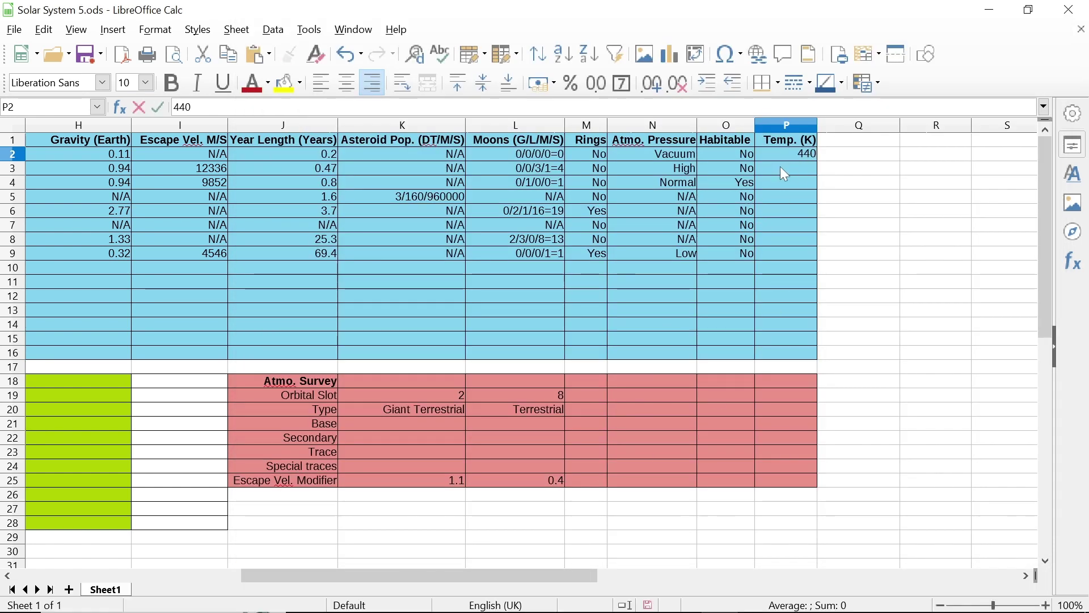
key("Return")
Switch to Calculator and clear the previous result.
left_click_drag(454, 576, 547, 573)
mouse_move(456, 607)
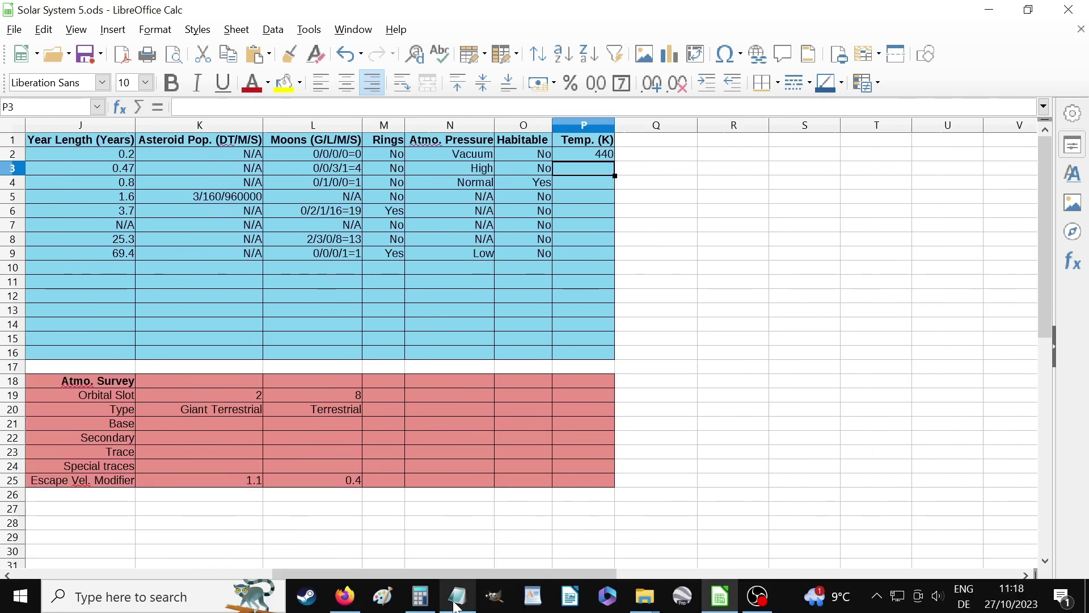
left_click(421, 596)
left_click(598, 321)
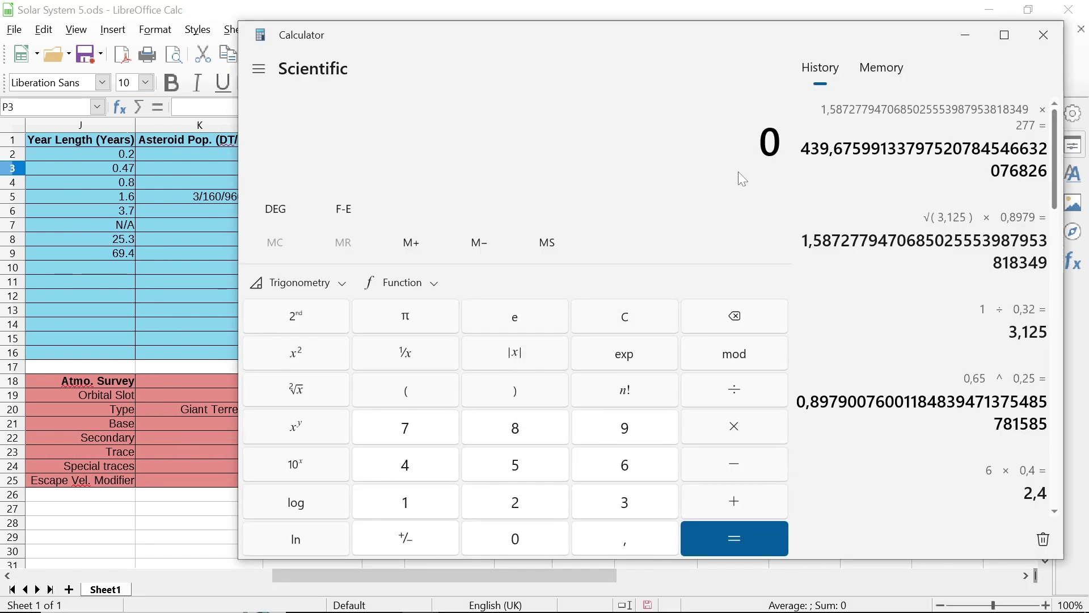
type(",56")
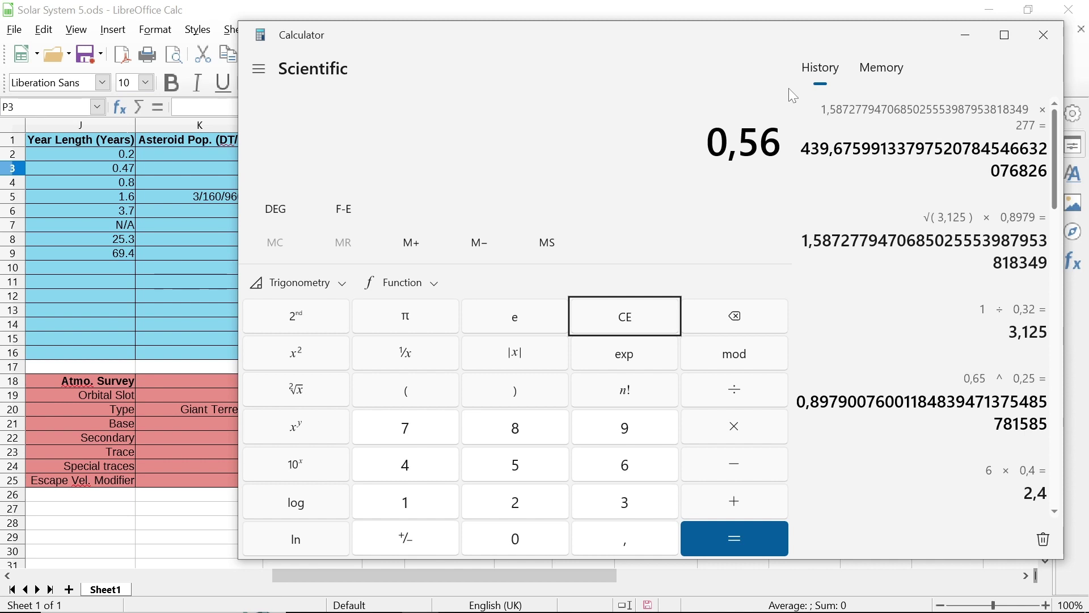
key("BackSpace")
key("BackSpace")
key("BackSpace")
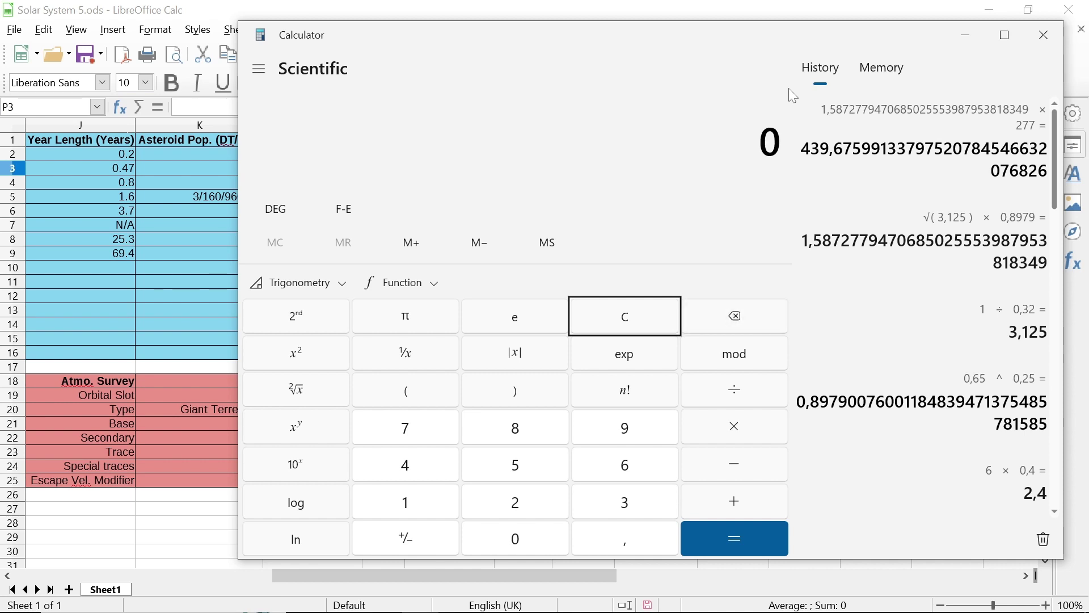
Divide 1 by 0.56 and take the square root of the result.
type("1")
type(",56")
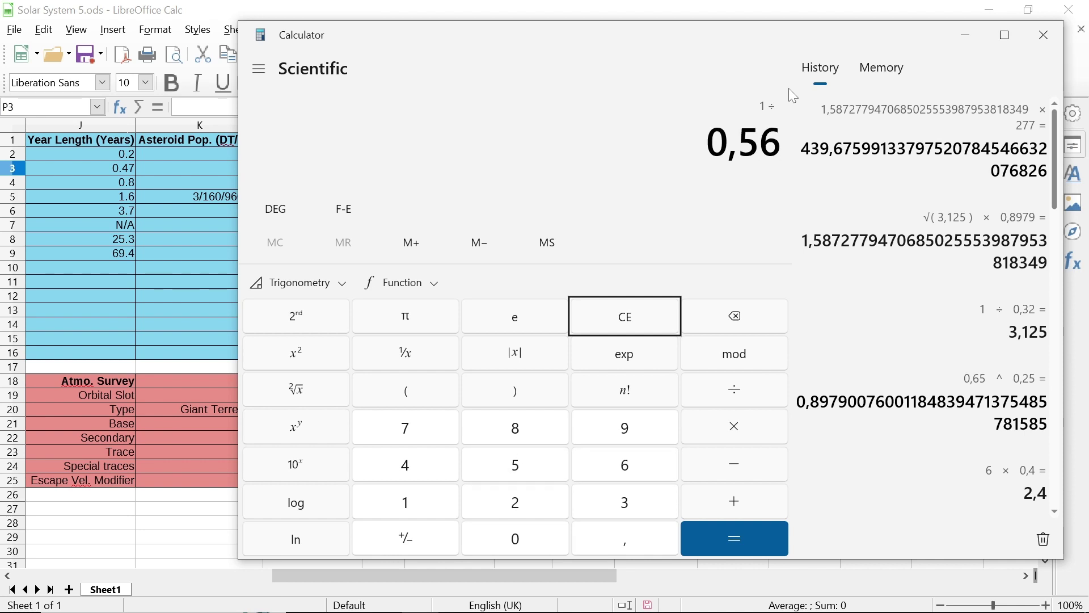
key("Return")
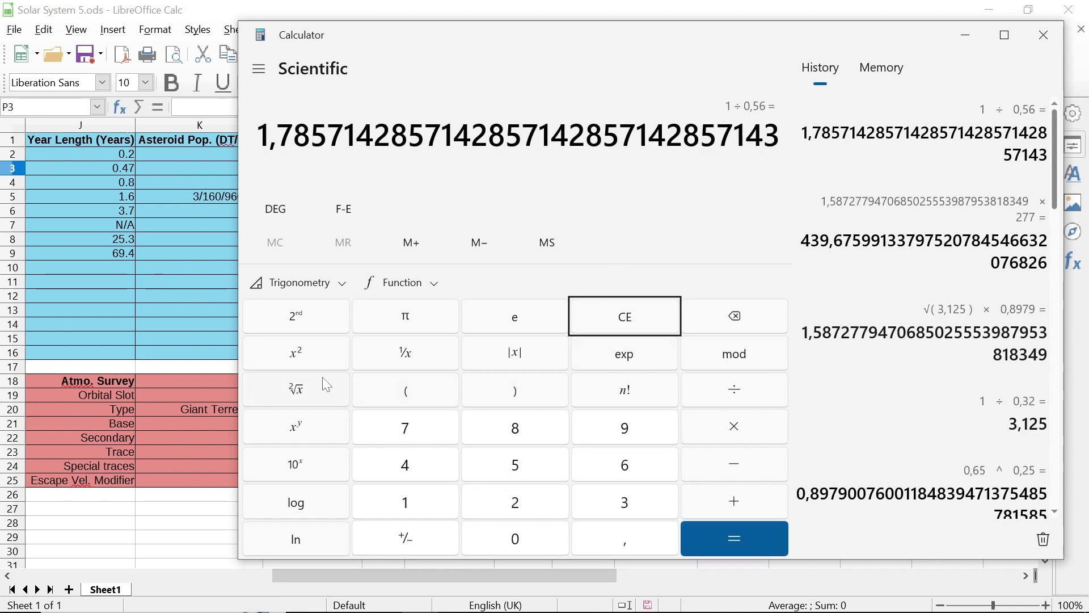
left_click(308, 391)
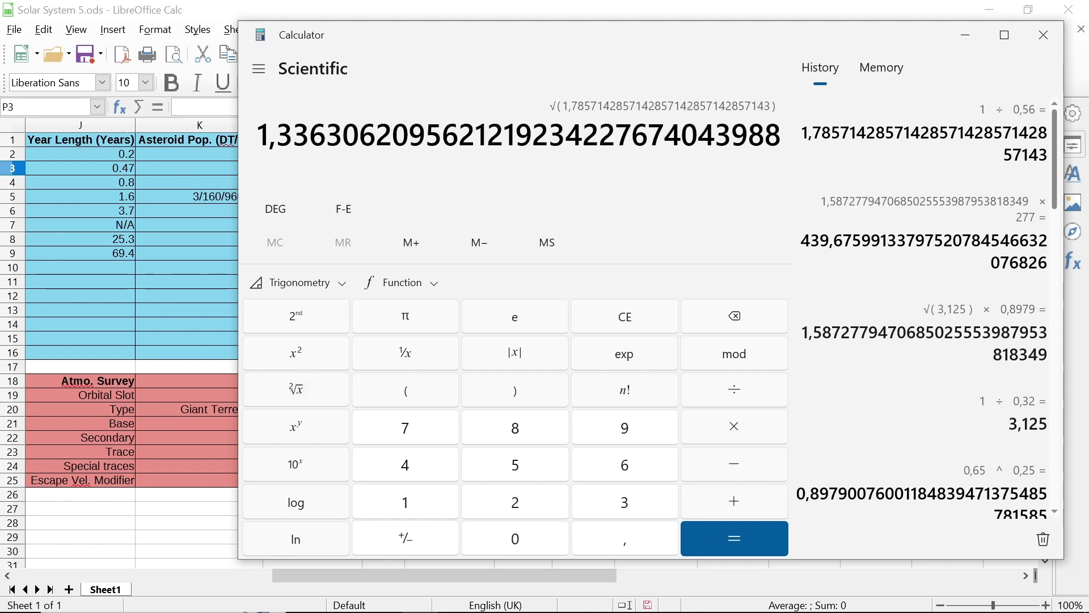
Multiply the square root of the 1 ÷ 0.56 result by the luminosity factor 0.8979.
key("asterisk")
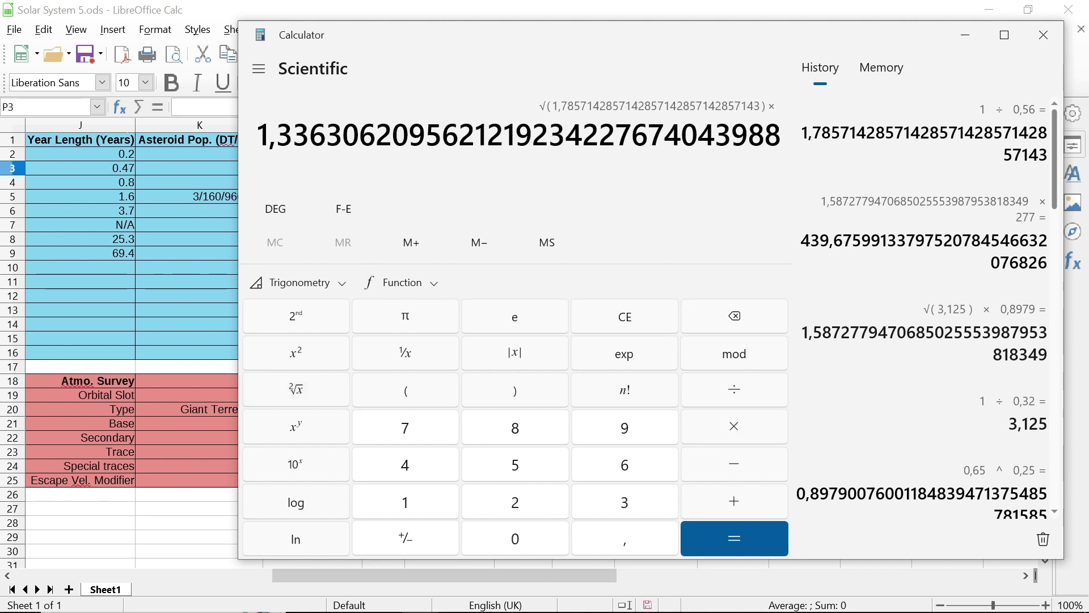
type("0,8")
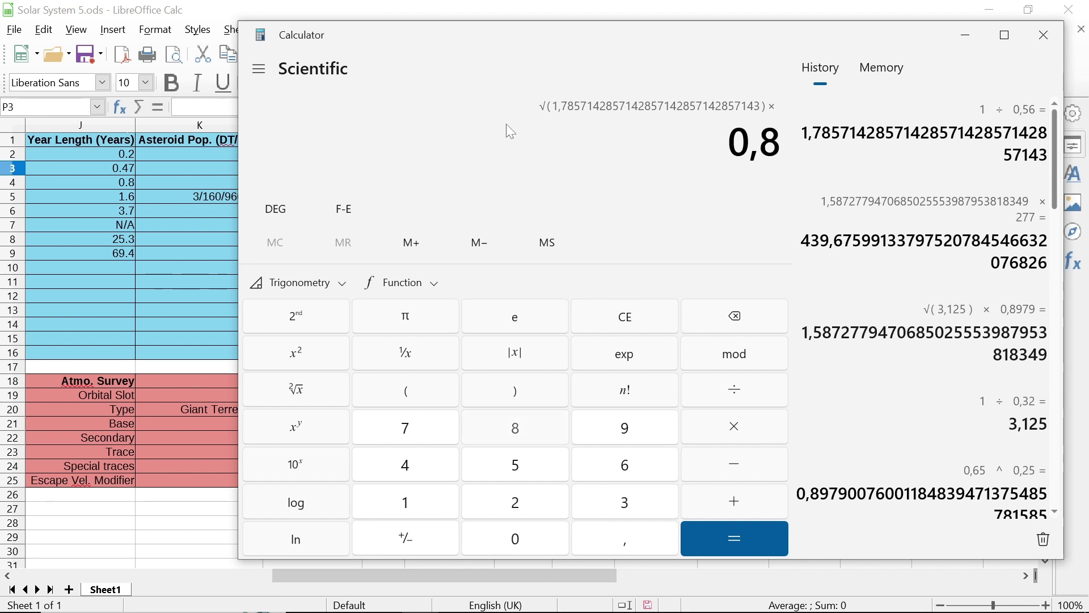
type("97")
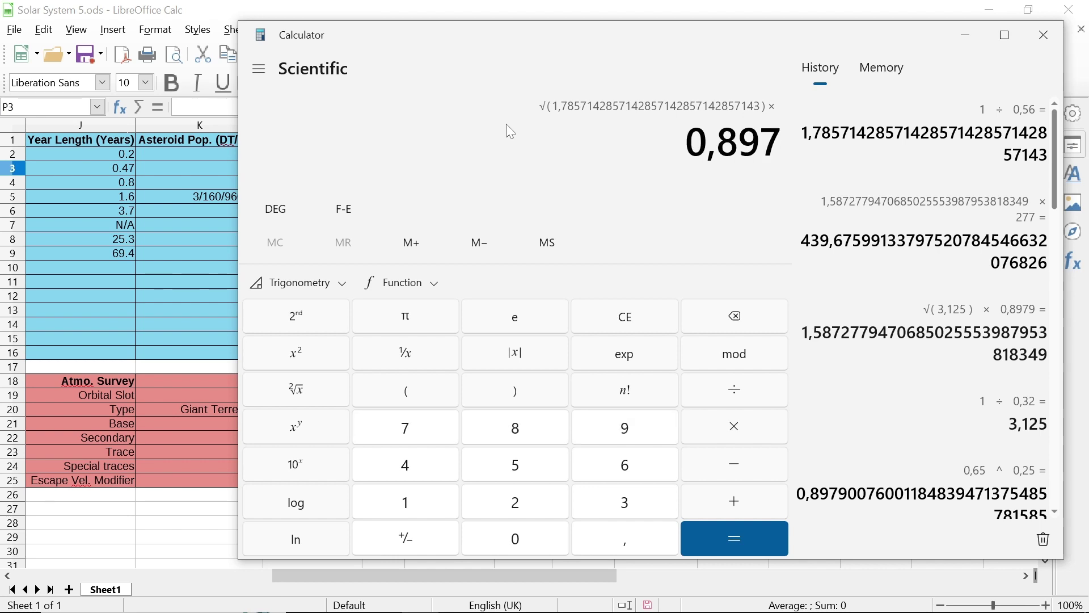
type("900")
key("Return")
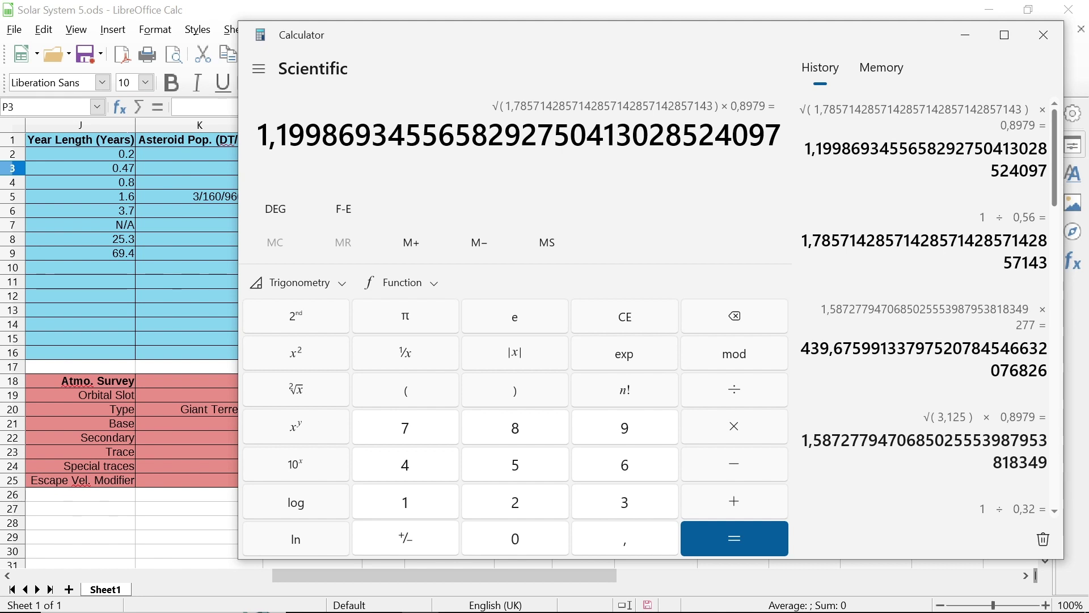
Multiply the second planet's product by 277 to calculate its temperature.
key("asterisk")
type("277")
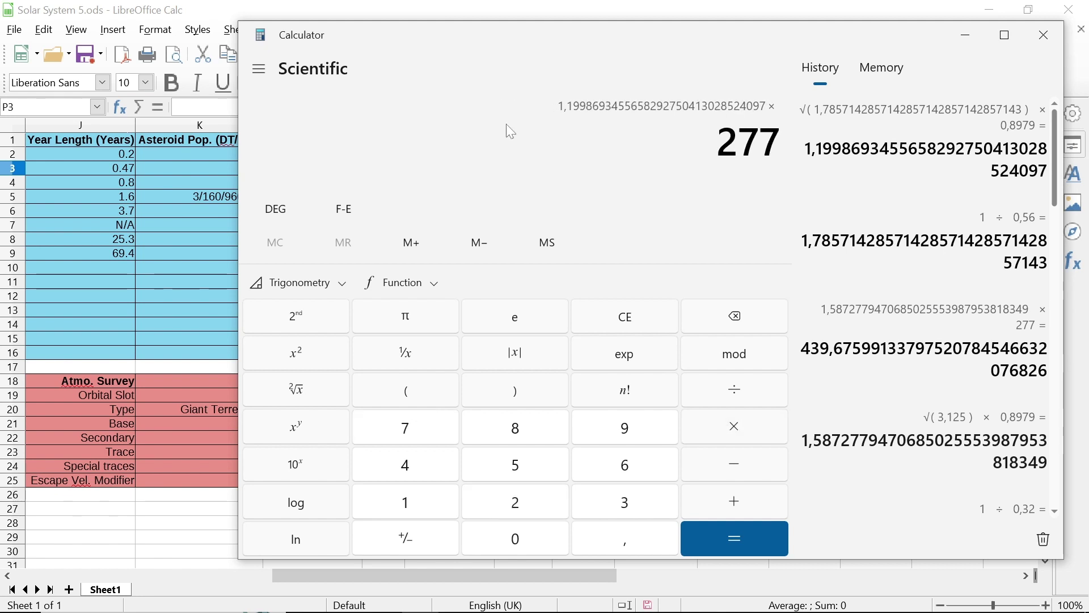
key("Return")
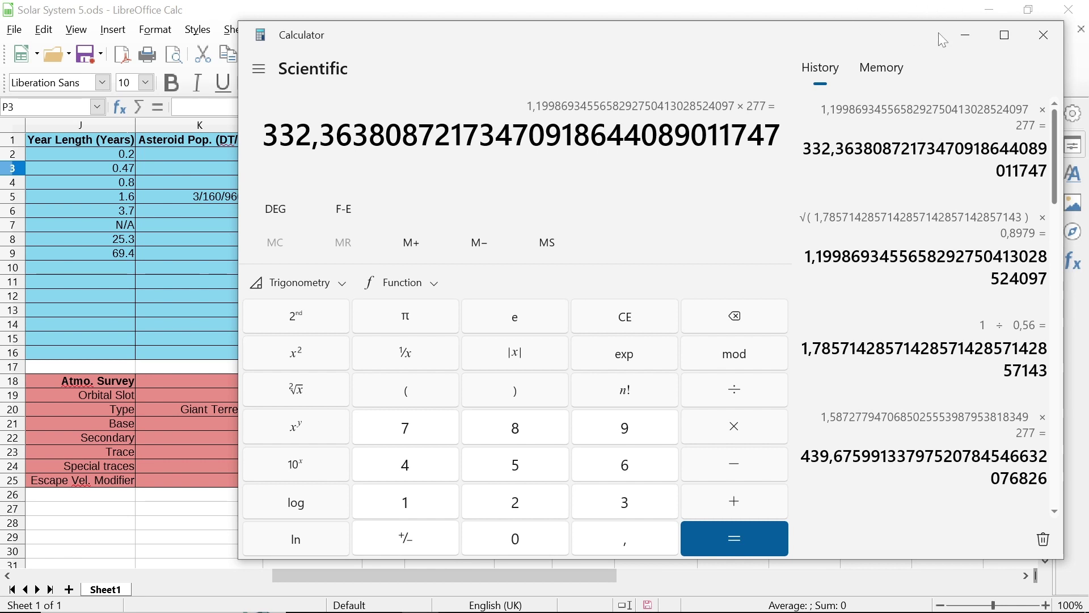
Return to the spreadsheet, recheck the Calculator result, and enter 332 in row 3 of the Temp. (K) column.
left_click(963, 34)
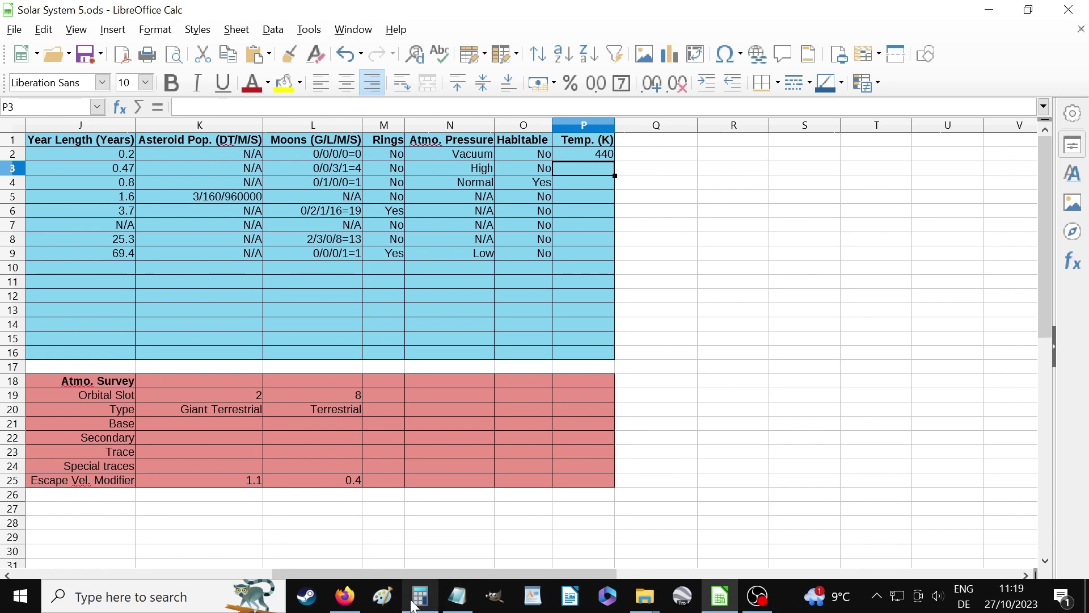
left_click(420, 607)
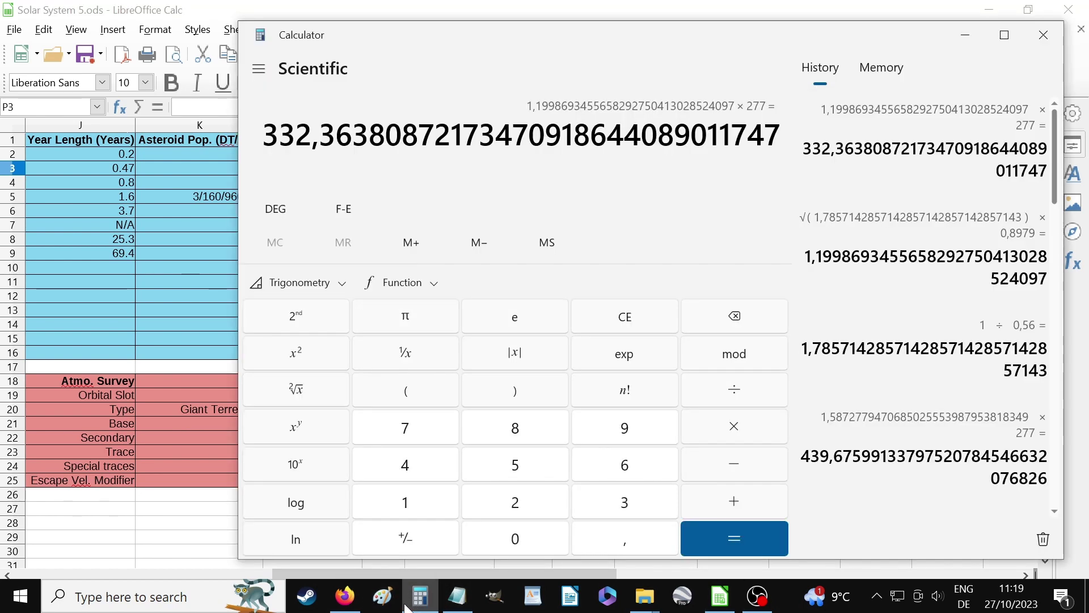
left_click(419, 602)
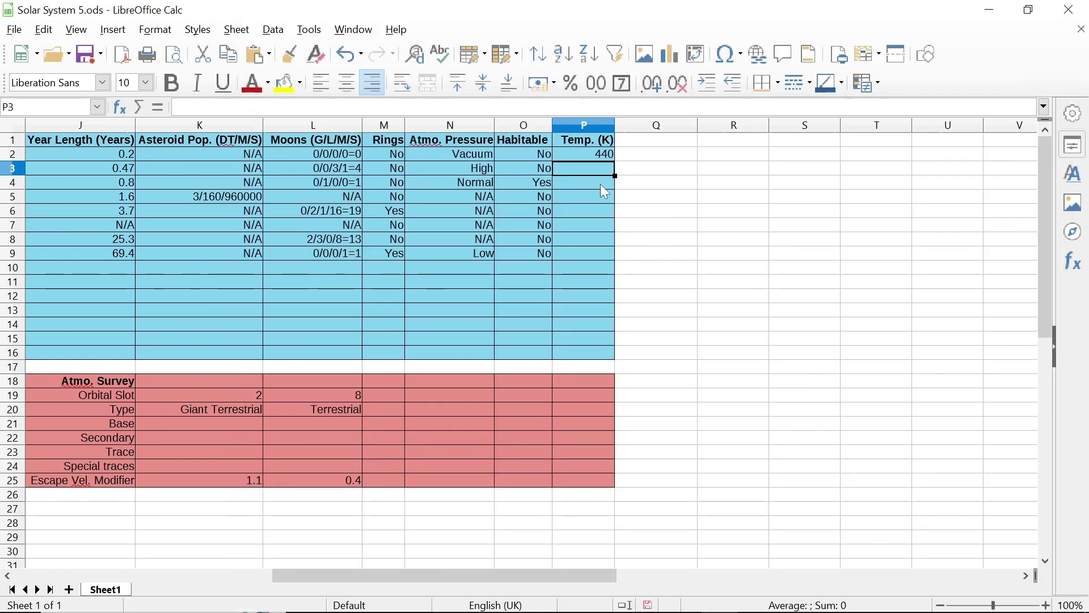
type("332")
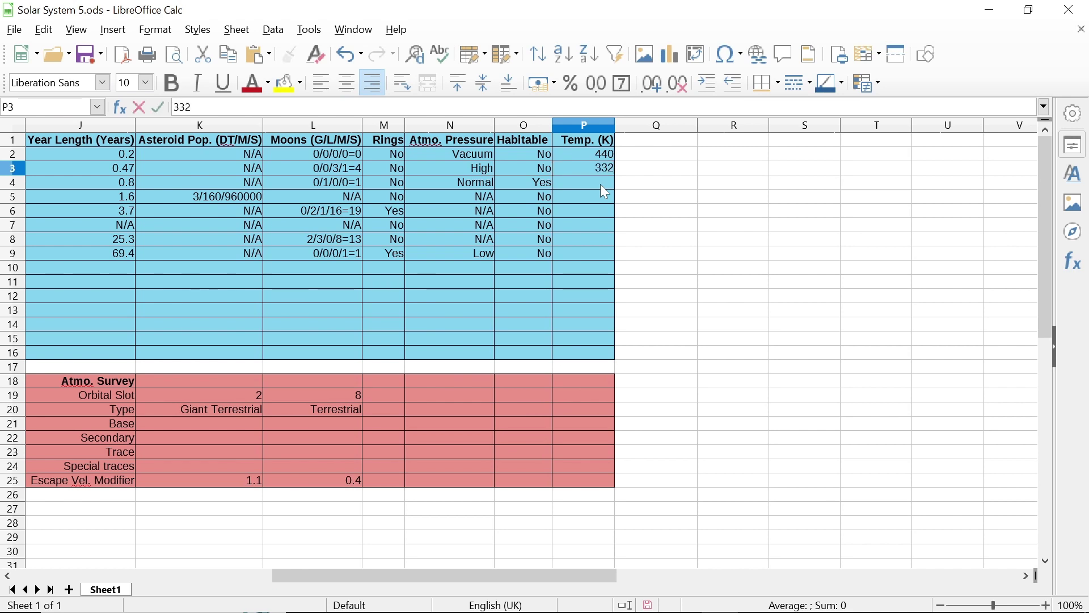
key("Return")
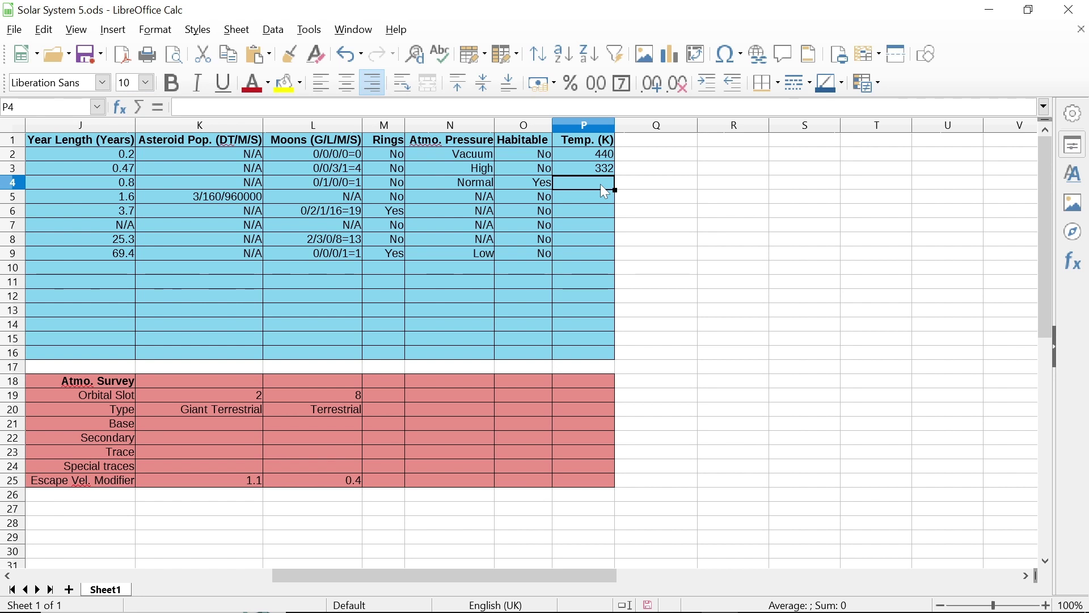
Clear the row 3 entry in the Temp. (K) column and check that planet's Atmo. Pressure value.
left_click(595, 255)
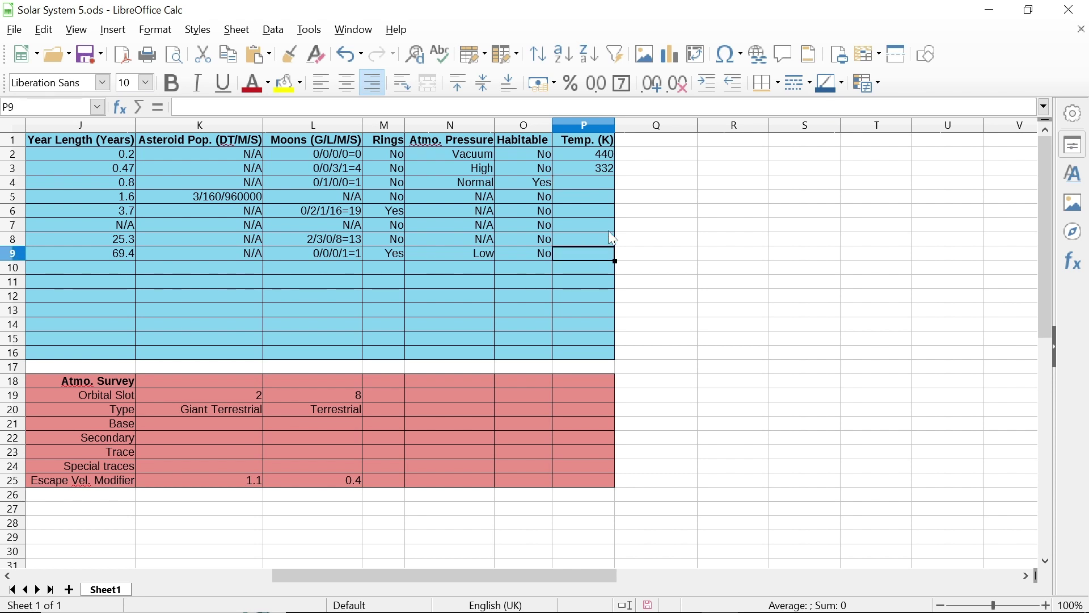
left_click(604, 167)
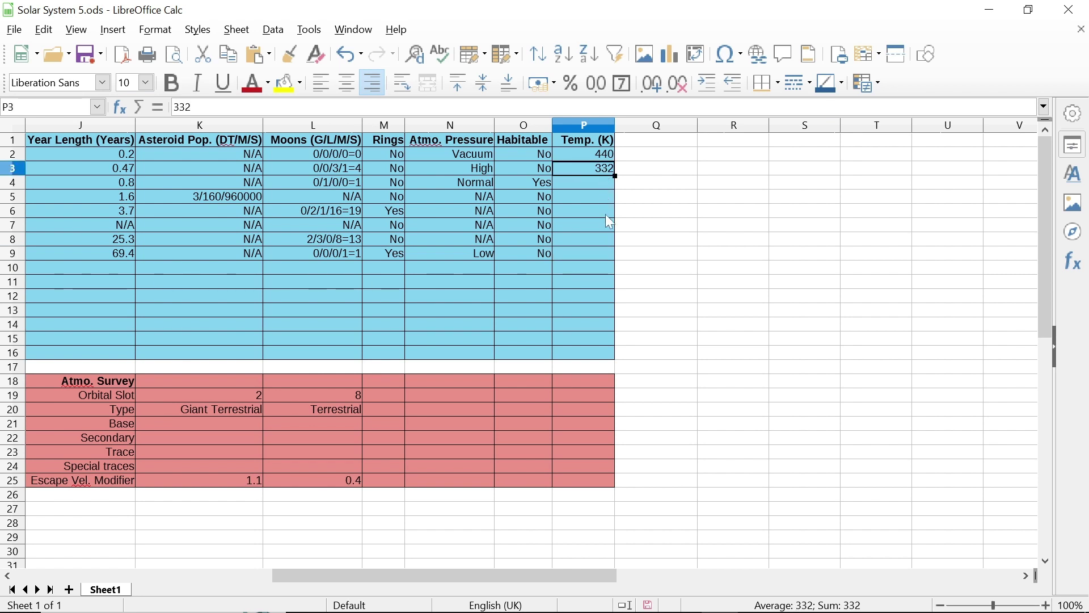
key("Delete")
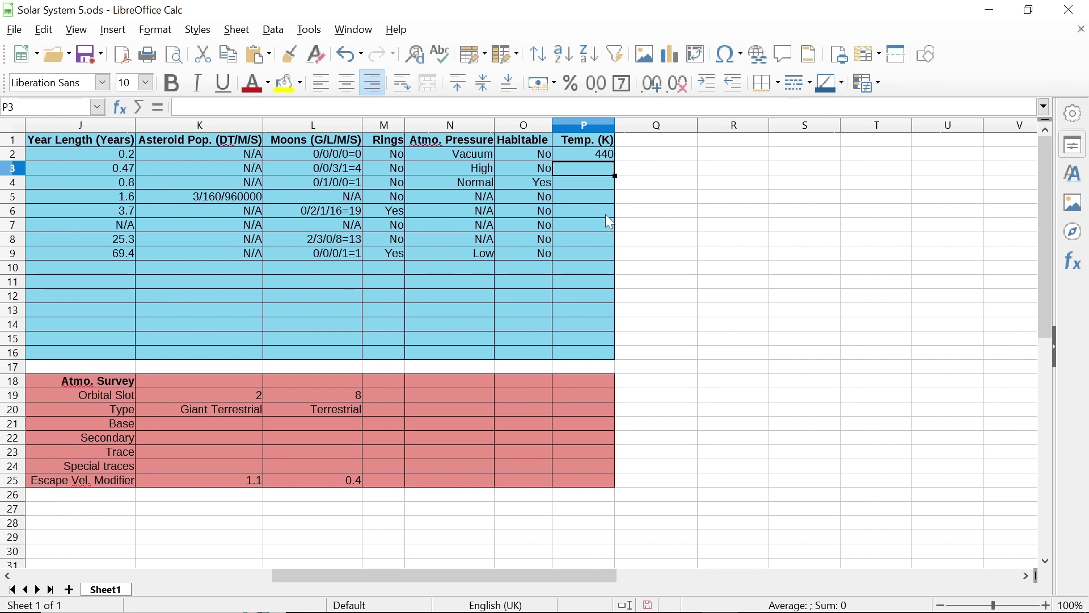
left_click(479, 173)
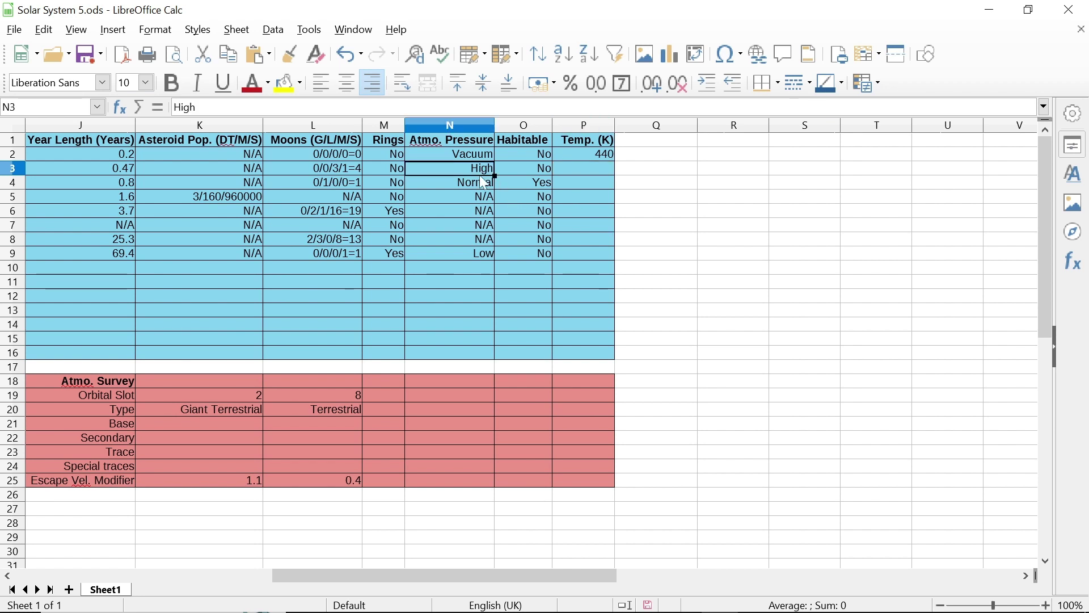
left_click(569, 172)
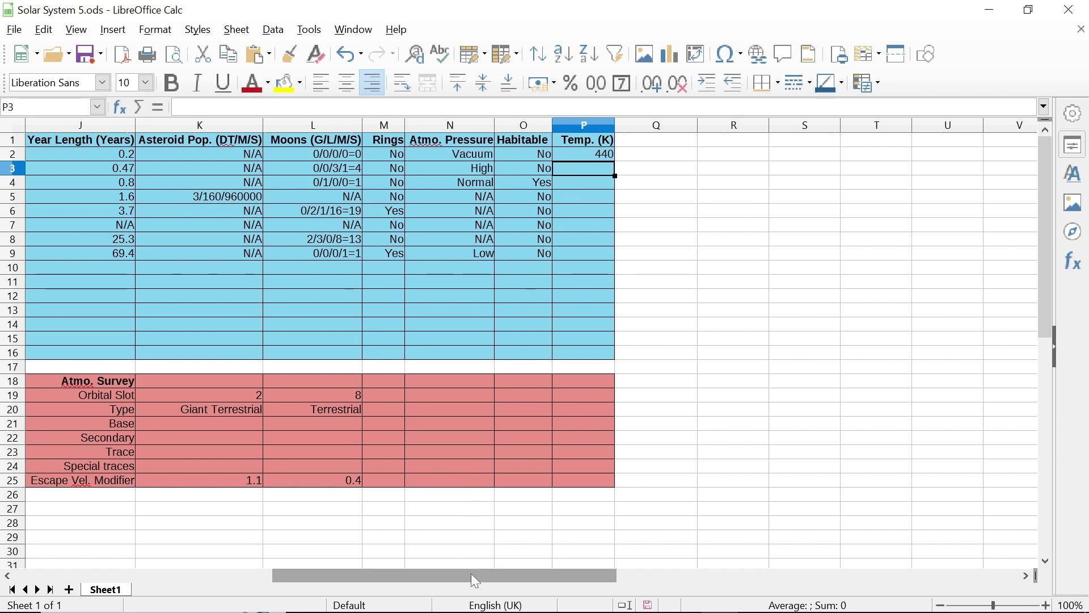
Switch to Calculator and multiply the second planet's distance of 0.56 by the high-pressure modifier 0.8.
mouse_move(471, 575)
left_mouse_down()
mouse_move(268, 559)
mouse_move(550, 555)
mouse_move(469, 553)
left_mouse_up()
mouse_move(467, 603)
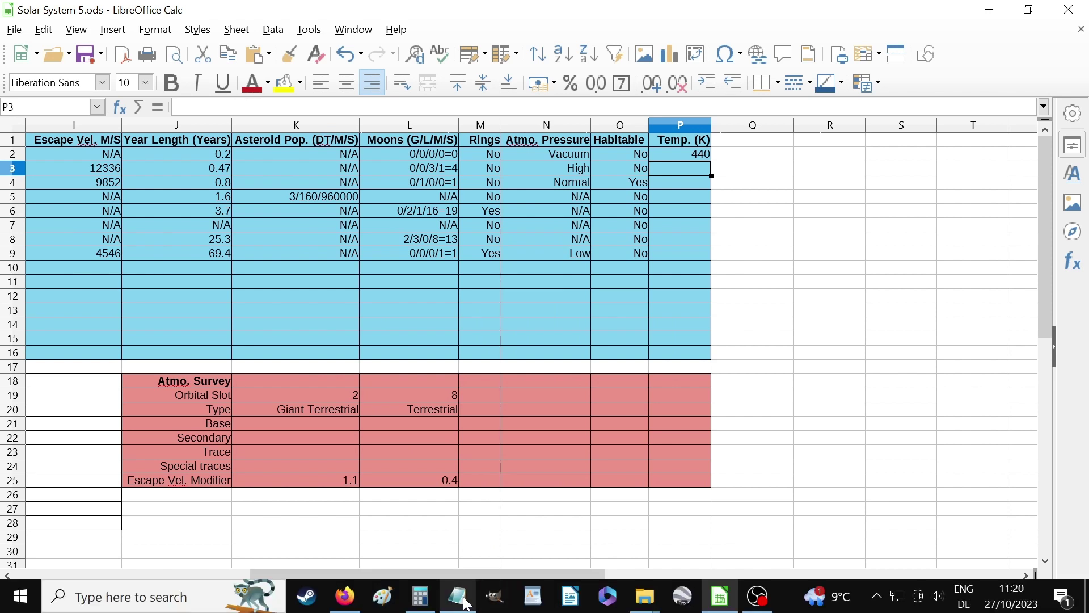
left_click(419, 601)
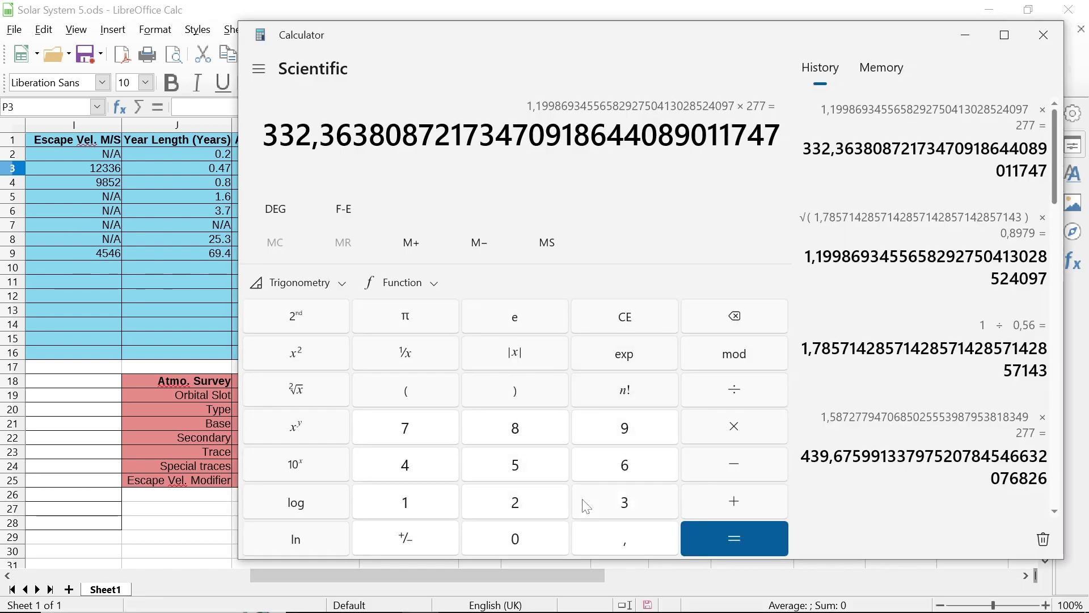
left_click(603, 539)
left_click(549, 482)
left_click(638, 468)
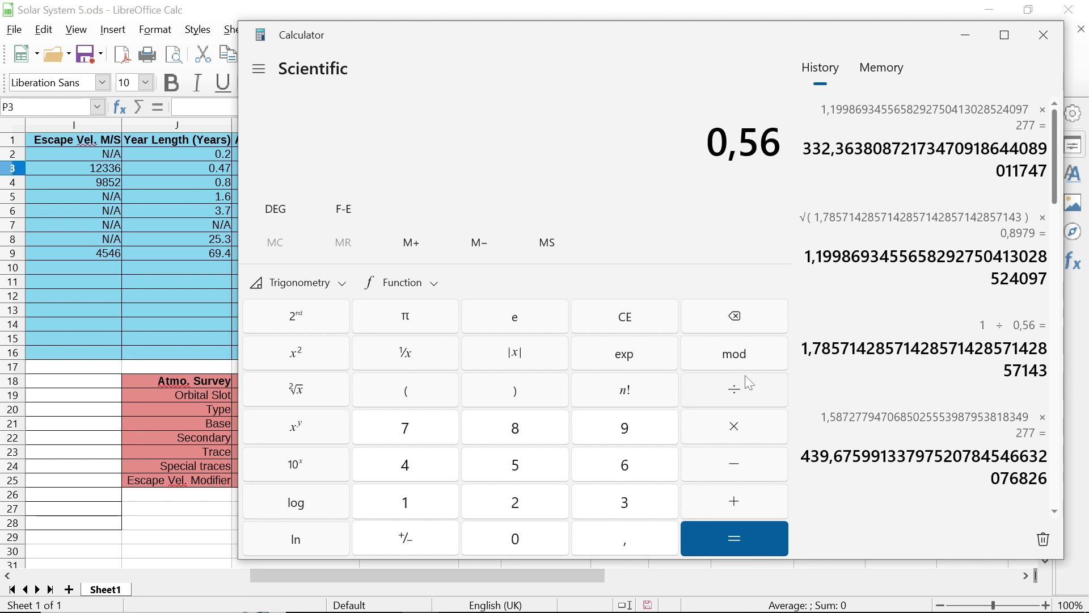
left_click(749, 414)
left_click(641, 549)
left_click(539, 430)
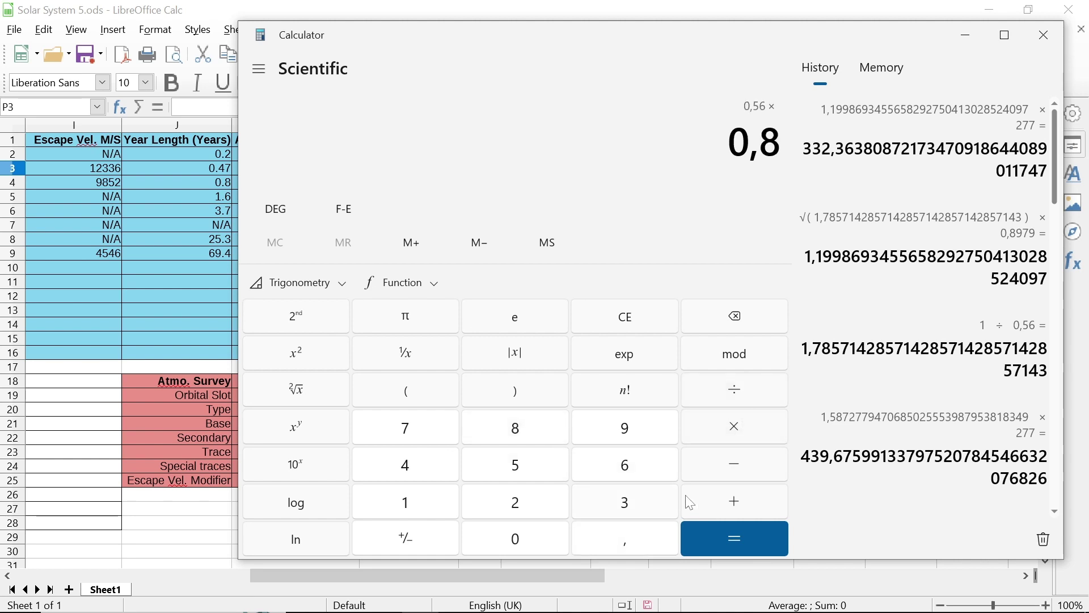
left_click(721, 536)
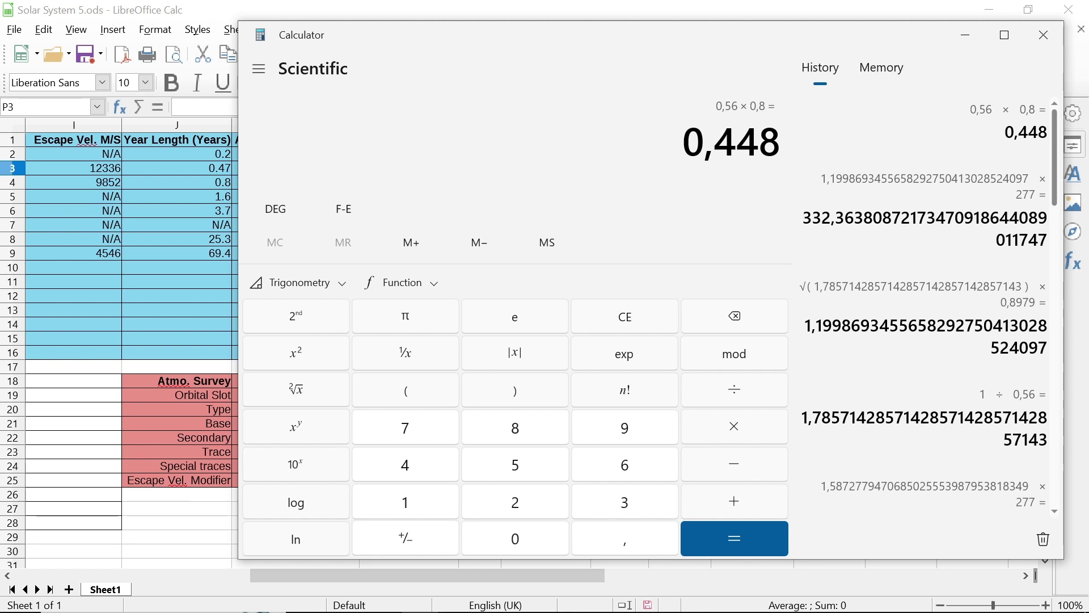
Clear the calculation, divide 1 by 0.44, and take the square root of the result.
left_click(600, 319)
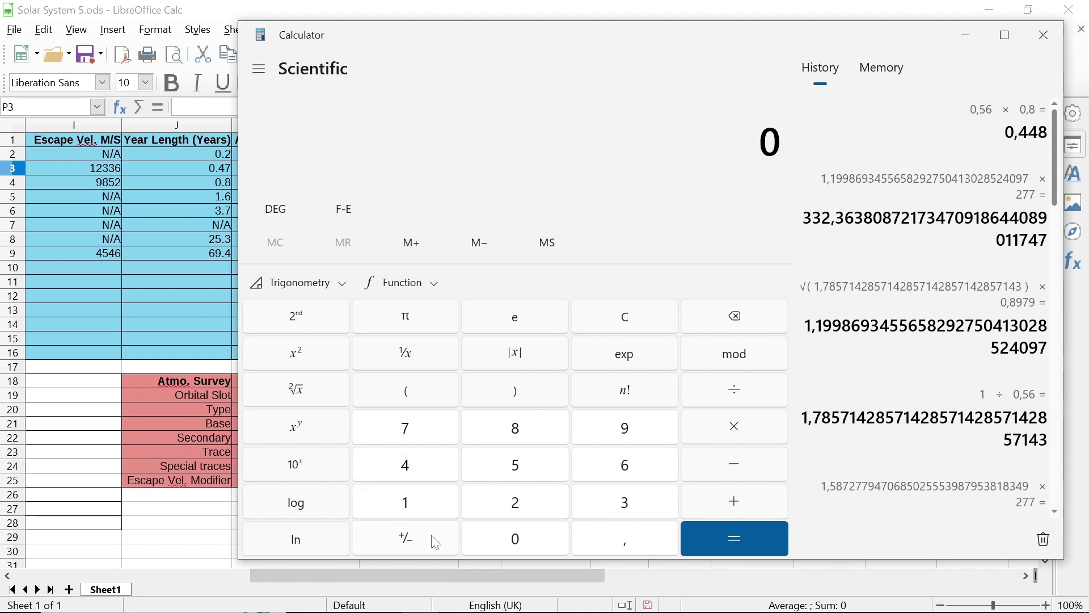
left_click(438, 505)
left_click(719, 395)
left_click(611, 545)
left_click(409, 468)
left_click(409, 468)
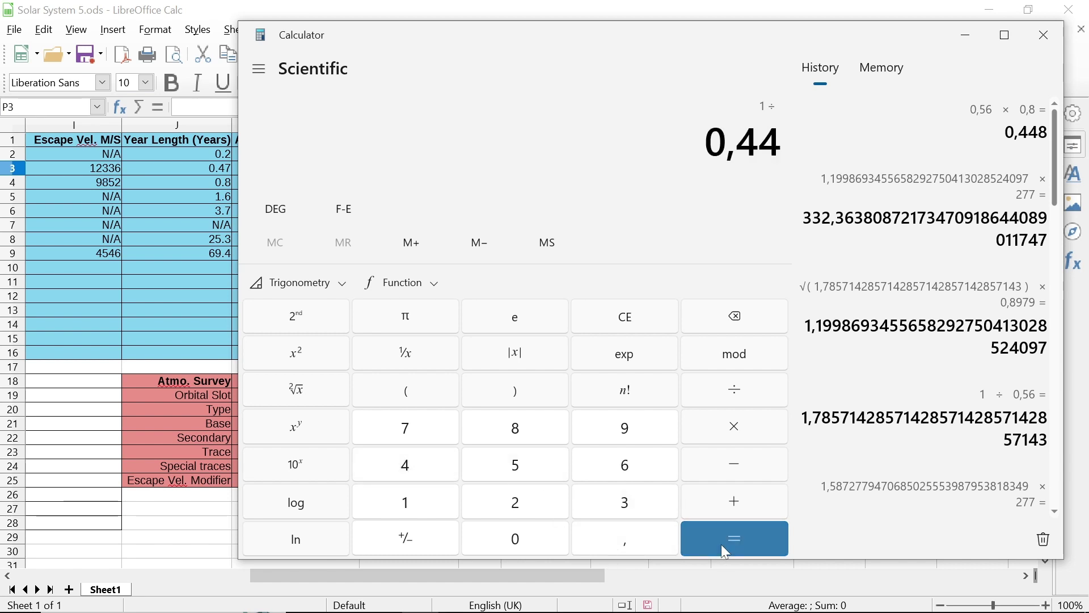
left_click(724, 547)
left_click(309, 389)
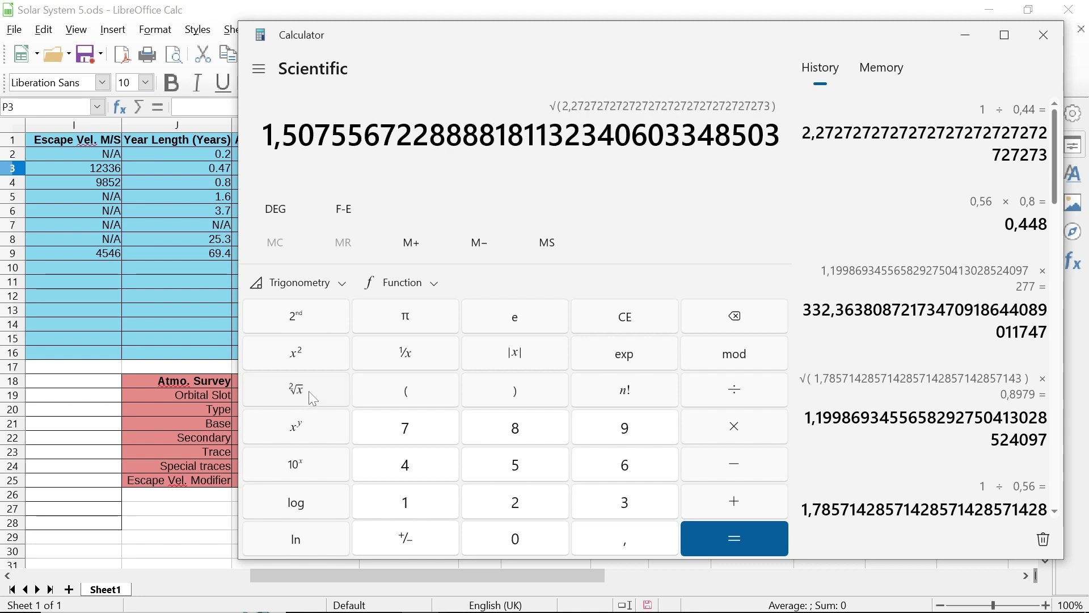
Multiply the square root of the 1 ÷ 0.44 result by the luminosity factor 0.8979.
left_click(761, 420)
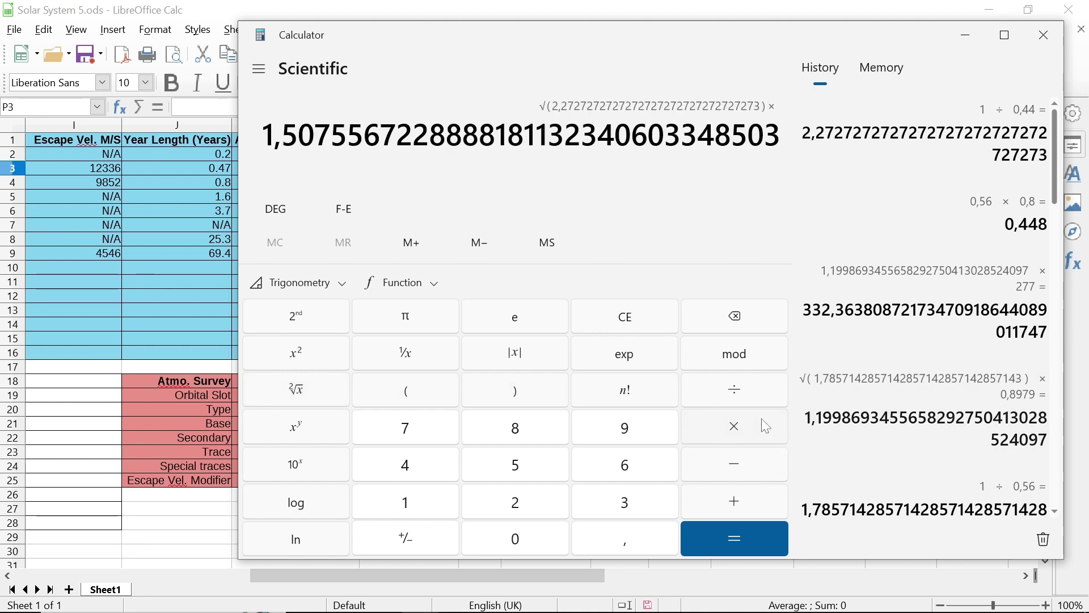
type("0,89")
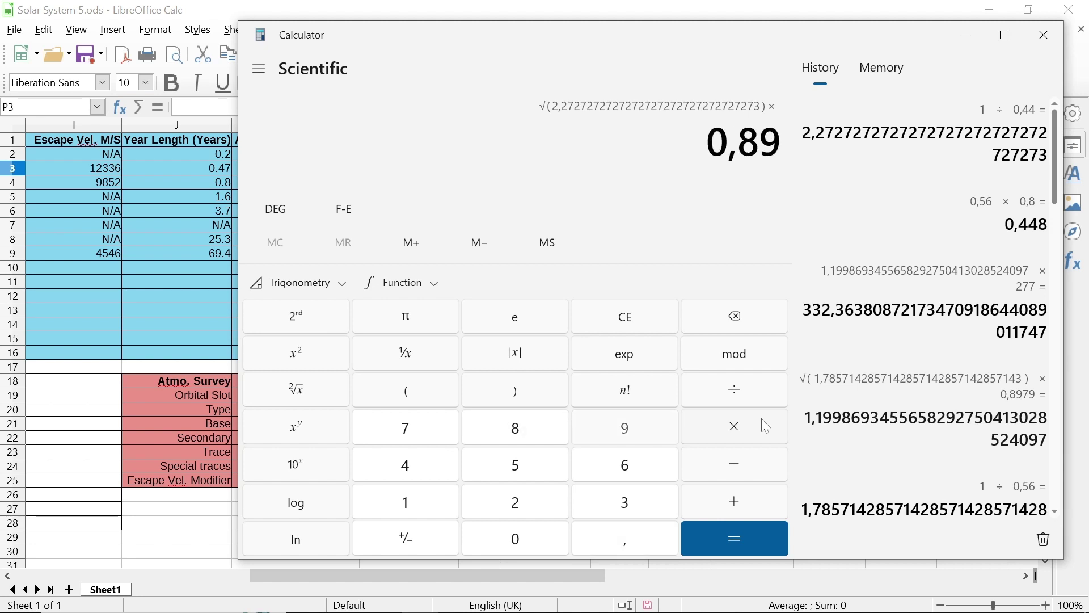
type("79")
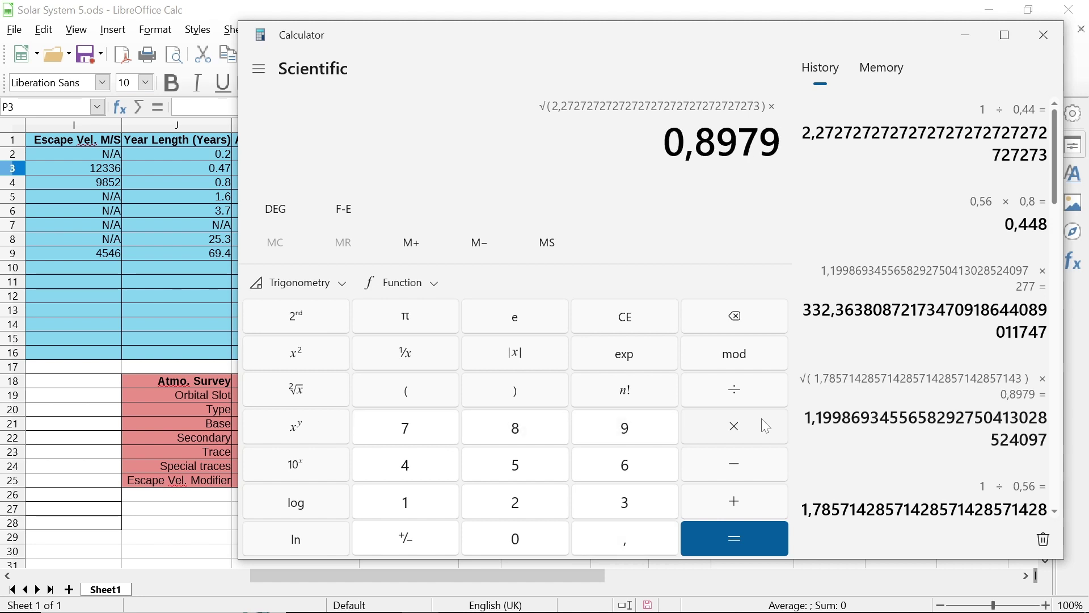
key("Return")
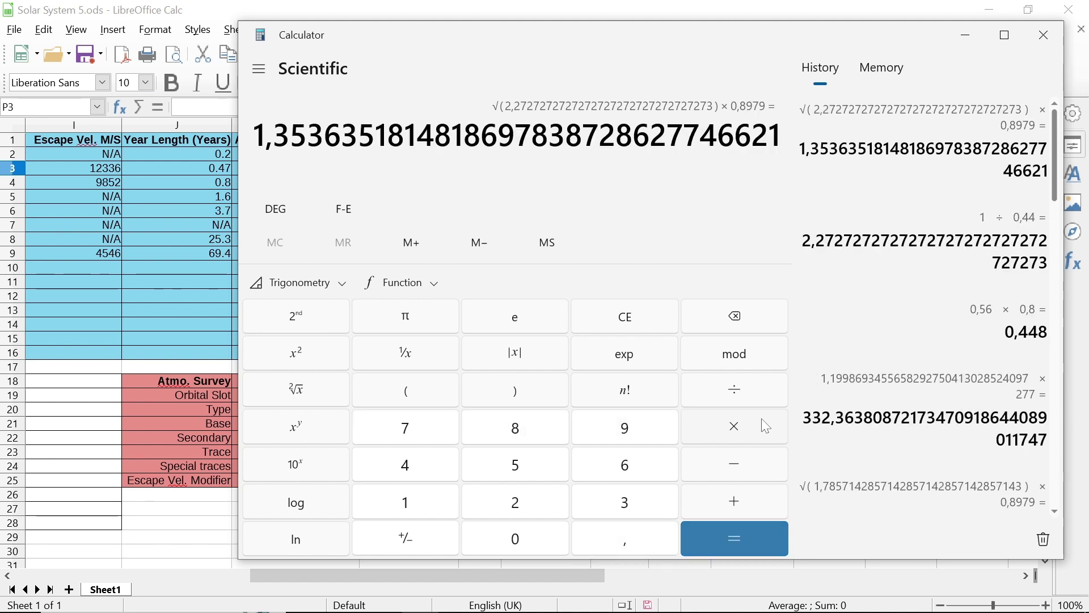
Multiply that product by 277, return to the spreadsheet, and enter 374 in row 3 of the Temp. (K) column.
type("*277")
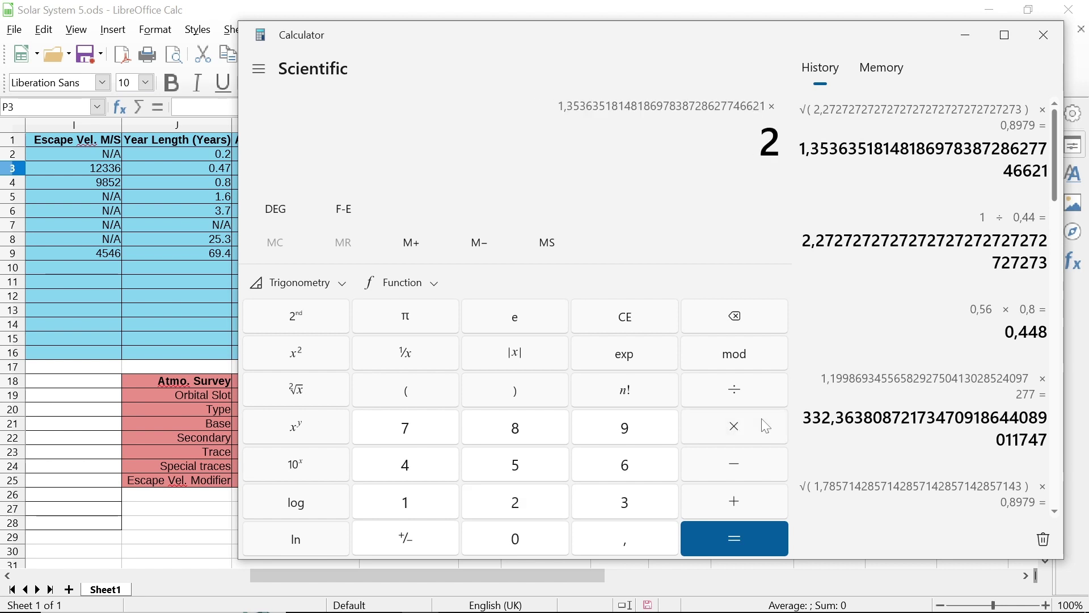
key("Return")
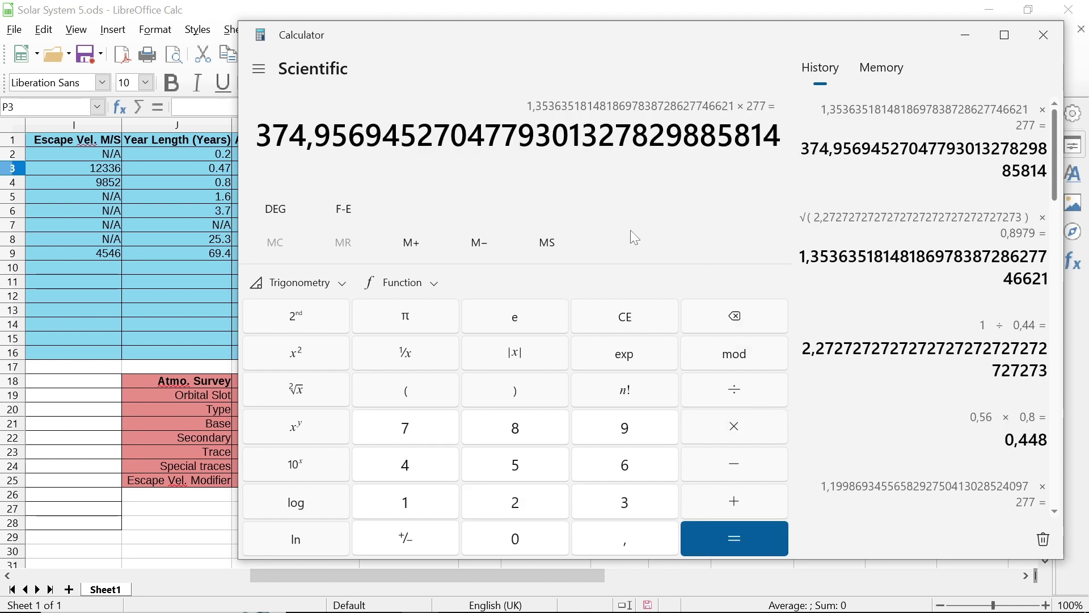
left_click(967, 33)
type("374")
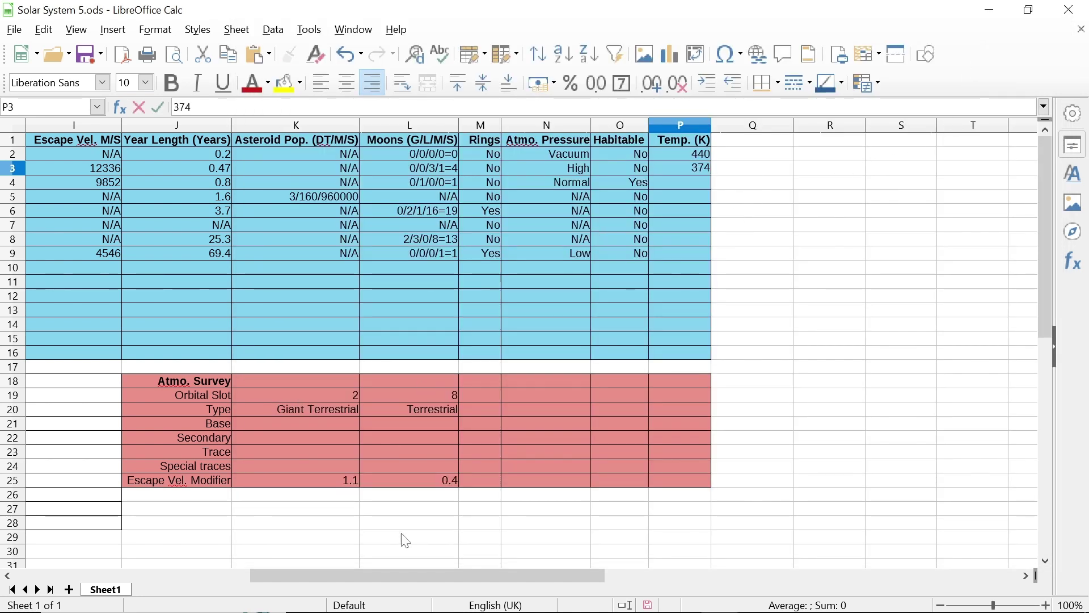
Look up the distance of the planet in orbital slot 8 and multiply 15.68 by 0.95 in Calculator.
left_click_drag(414, 575, 197, 554)
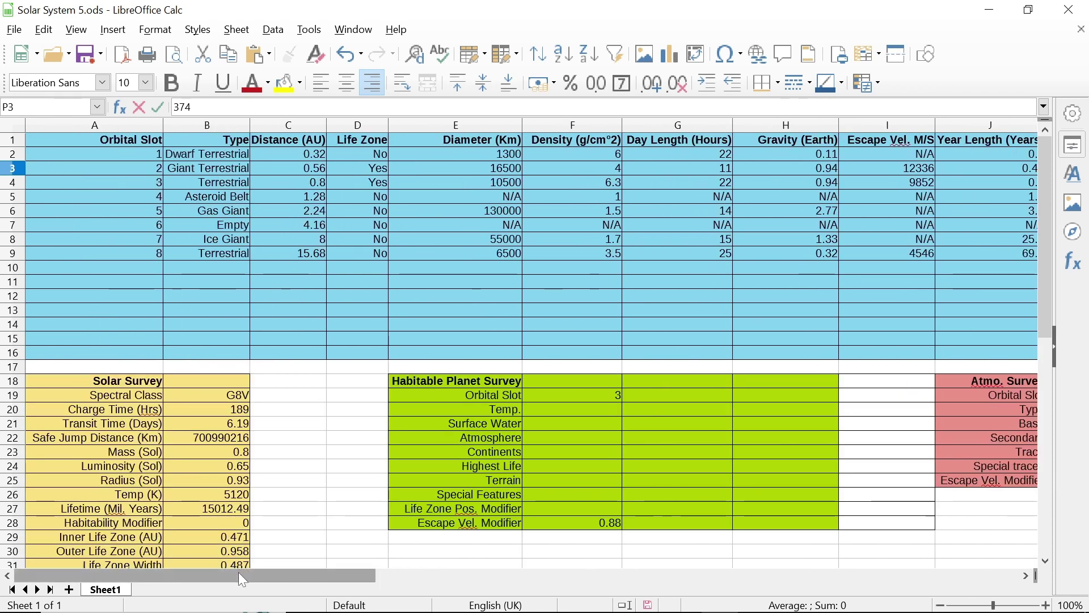
left_click_drag(238, 572, 543, 601)
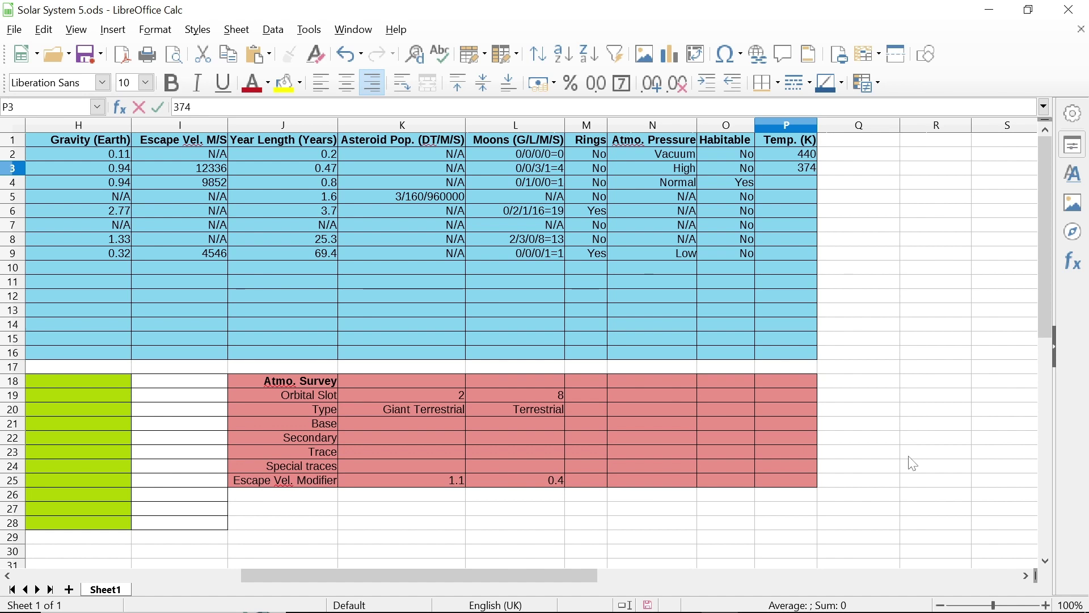
left_click_drag(464, 577, 292, 566)
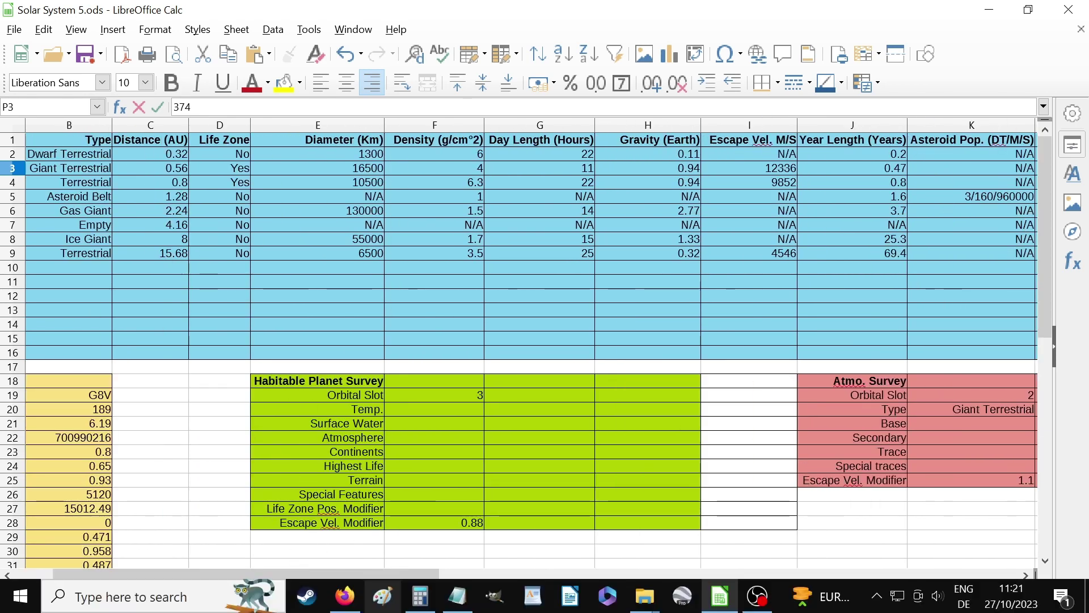
left_click(419, 596)
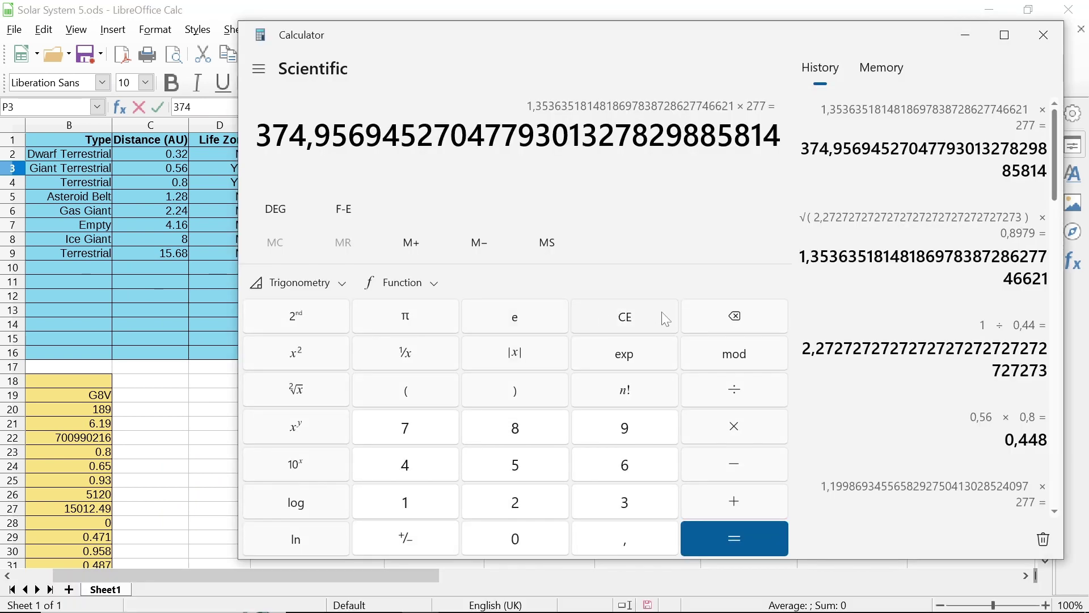
left_click(665, 319)
type("15")
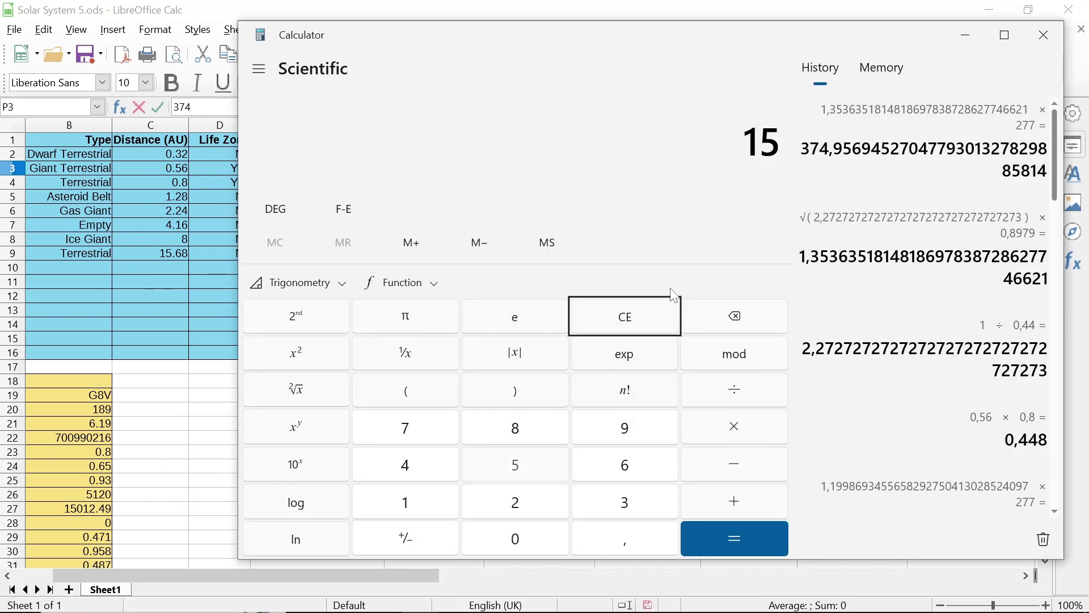
type(",")
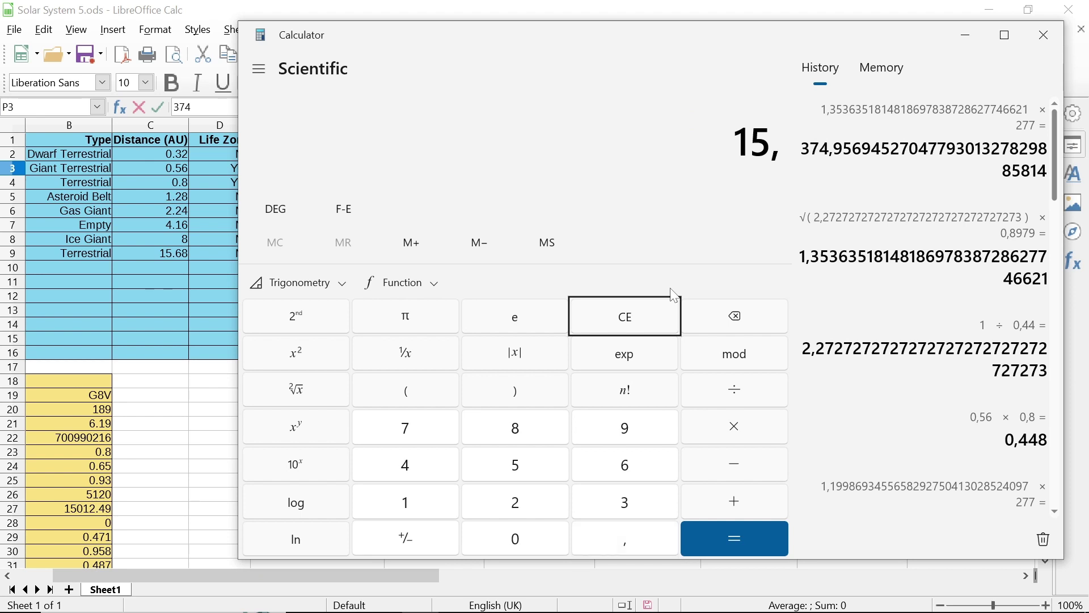
type("68*0,")
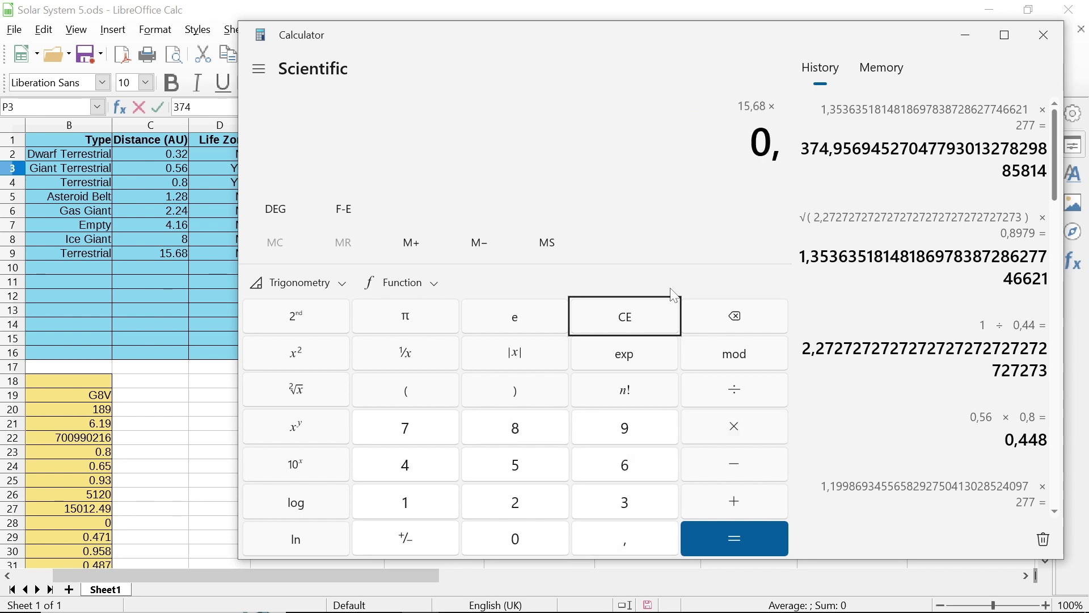
type("95")
key("Return")
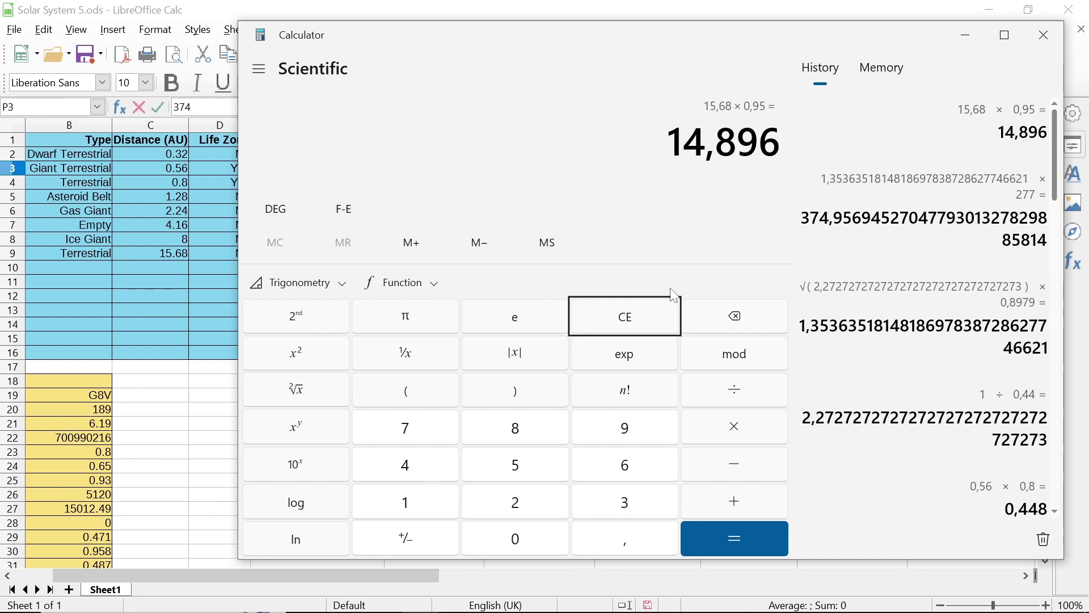
Clear the calculation, divide 1 by 14.89, and take the square root of the result.
left_click(652, 326)
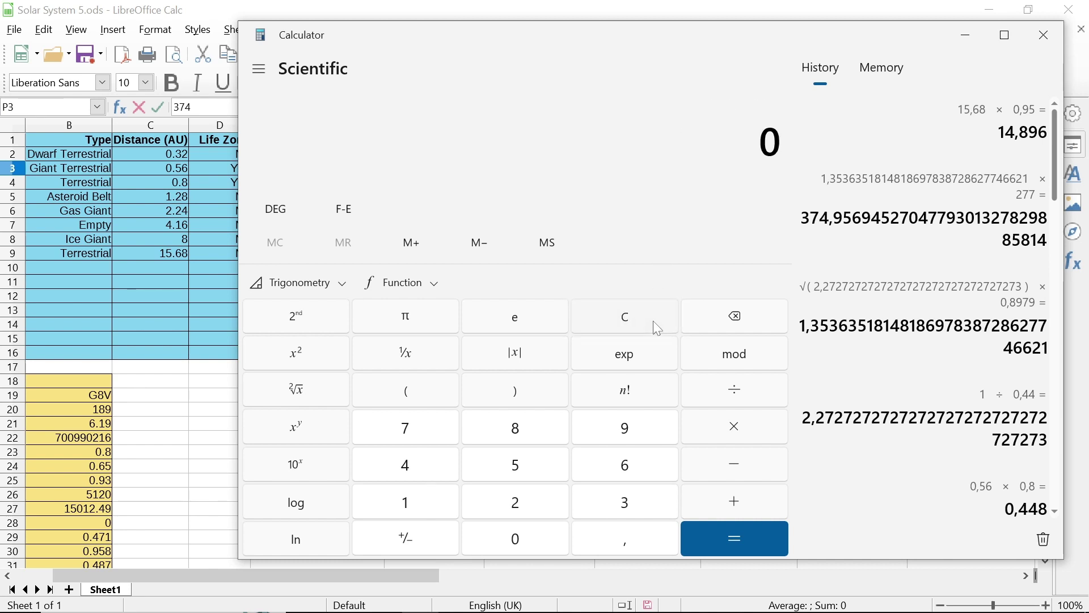
type("1/14")
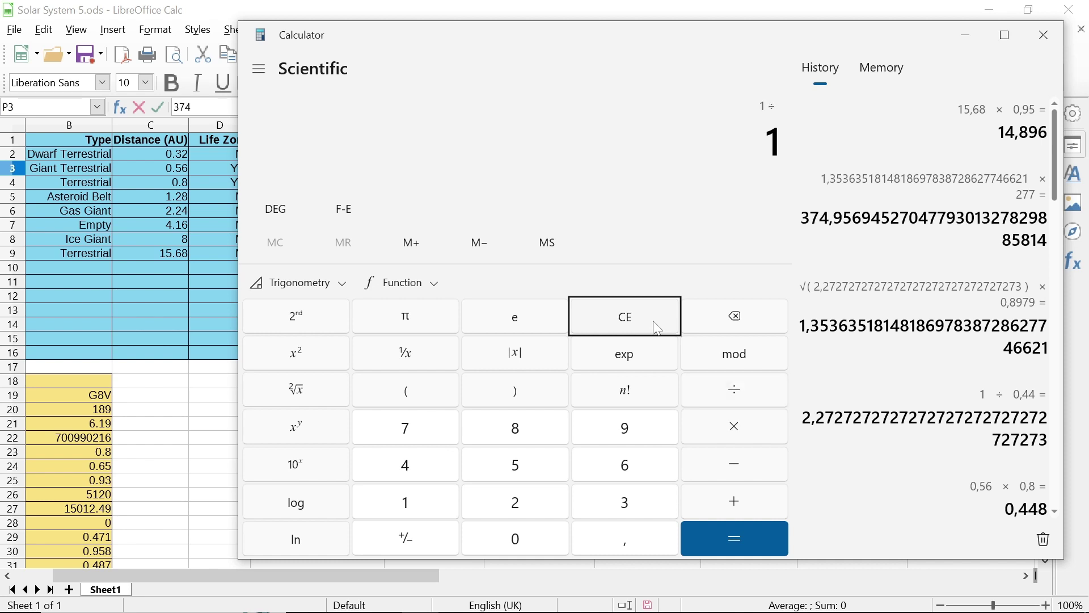
type(",89")
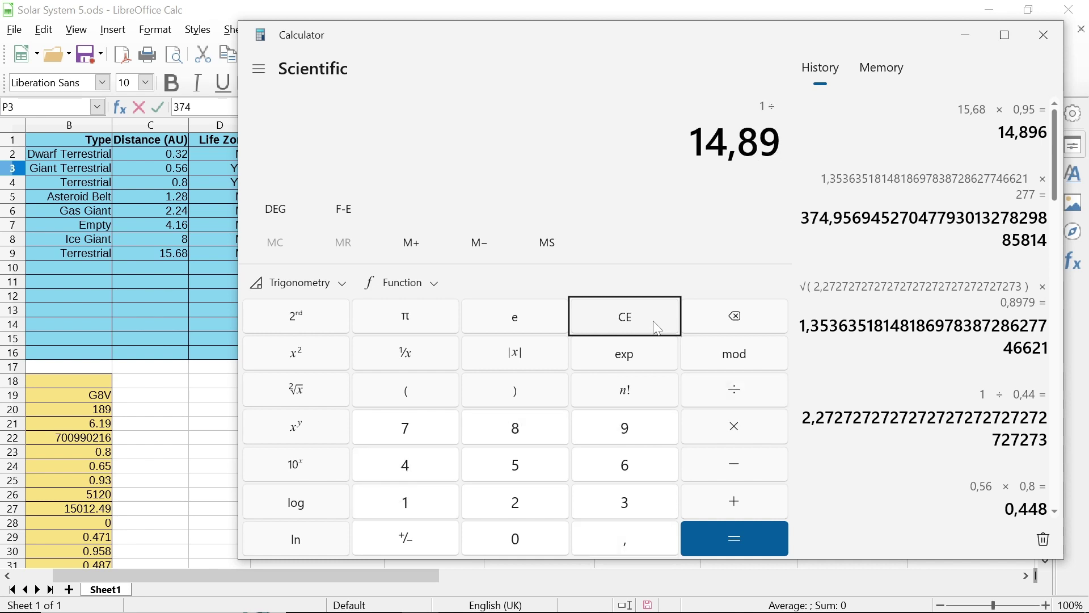
key("Return")
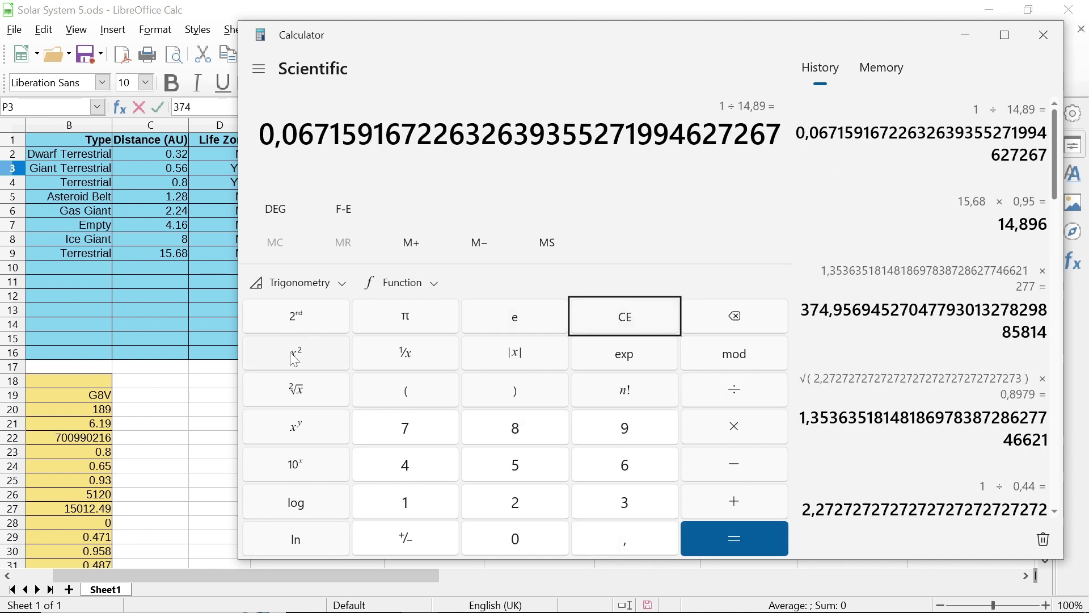
left_click(294, 391)
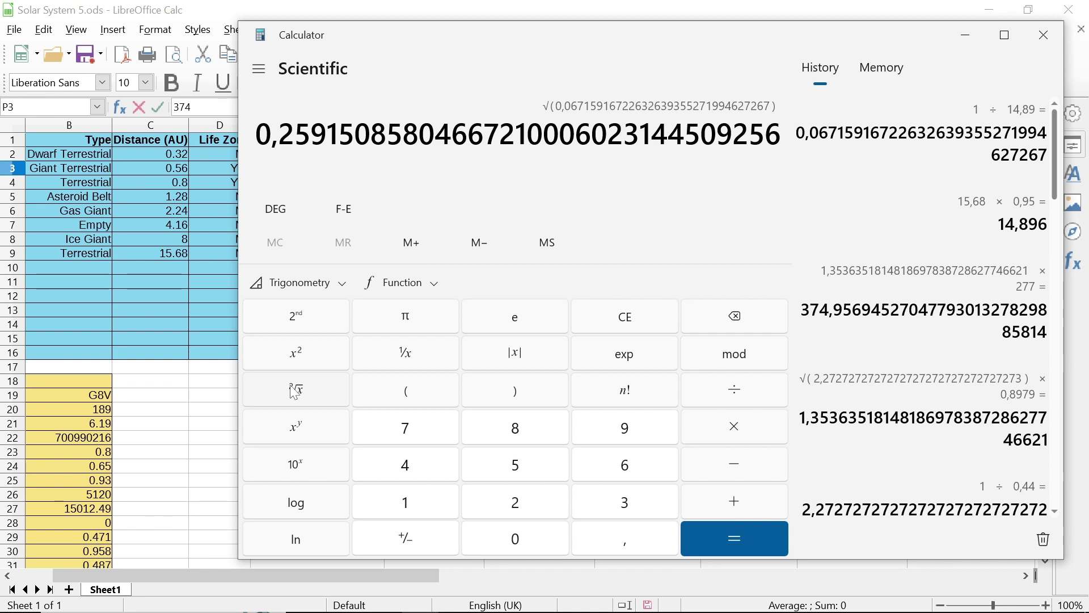
Multiply the square root of the 1 ÷ 14.89 result by 0.8979, and multiply that product by 277.
left_click(766, 434)
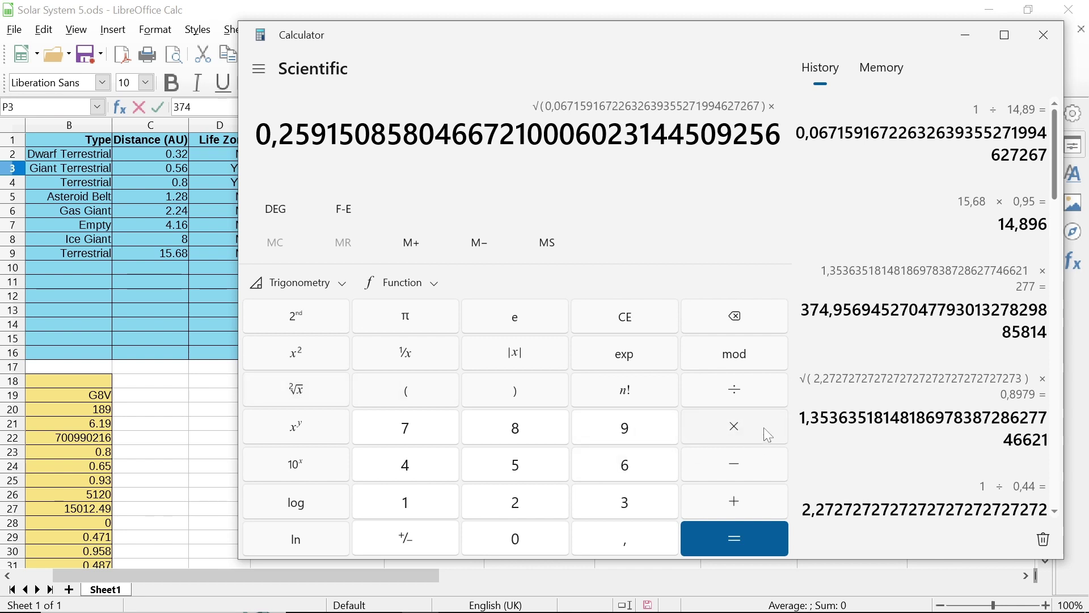
type(",8")
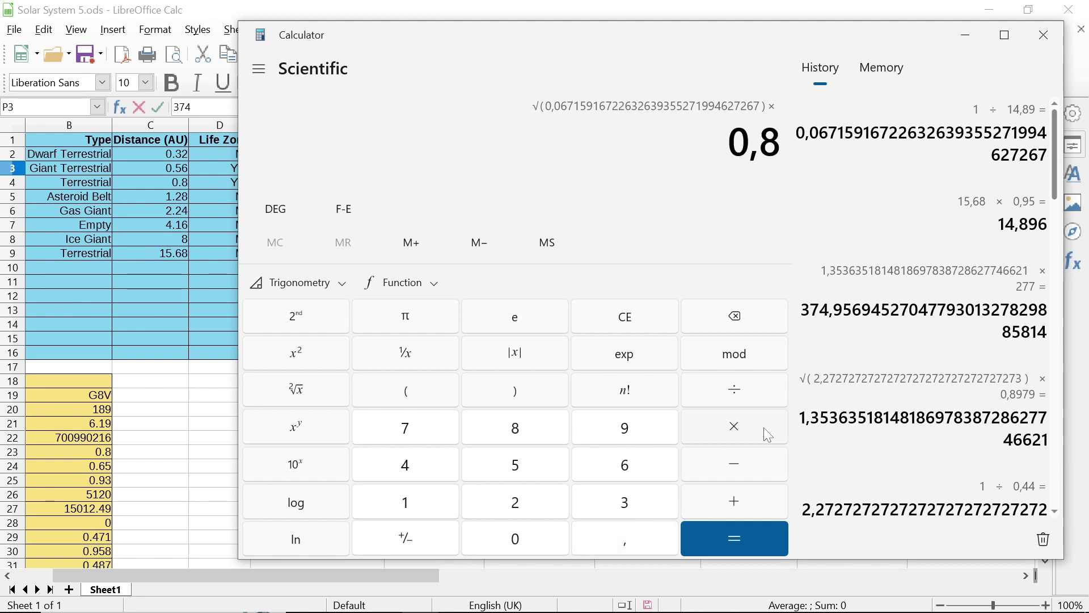
type("979")
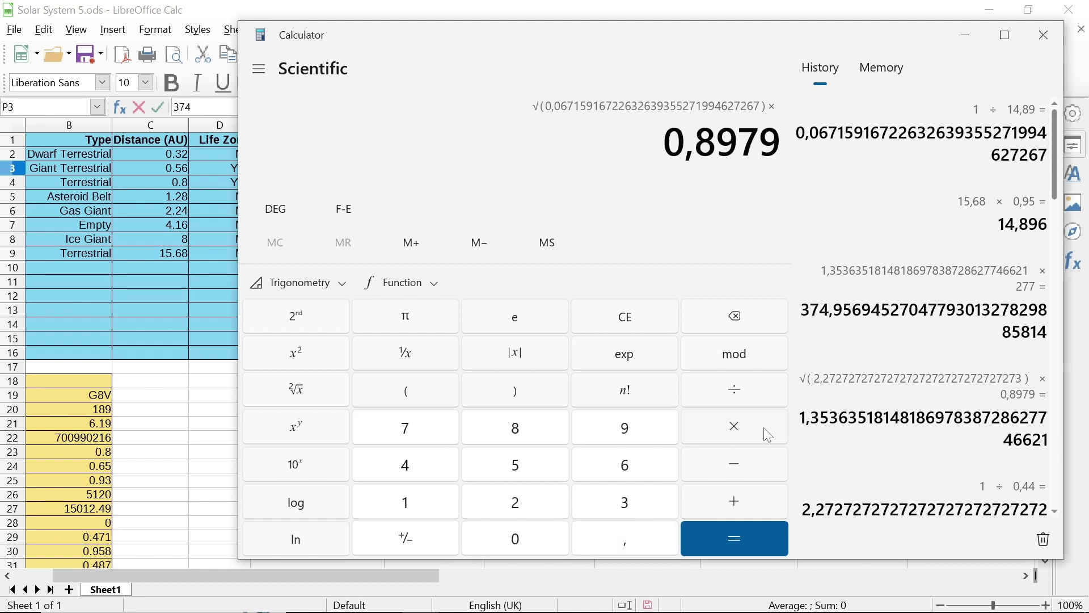
key("Return")
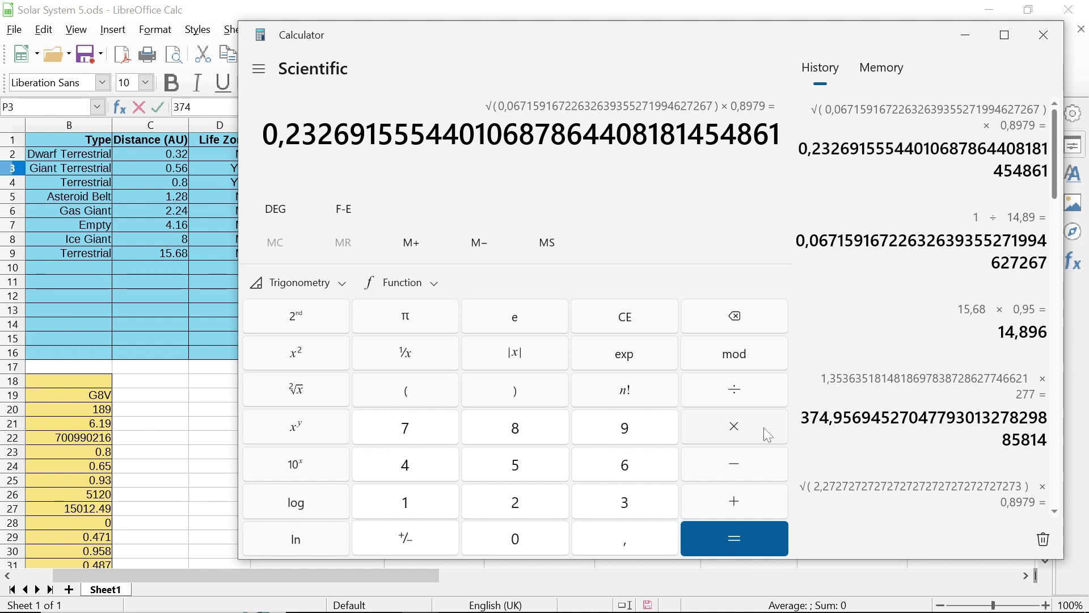
key("asterisk")
type("277")
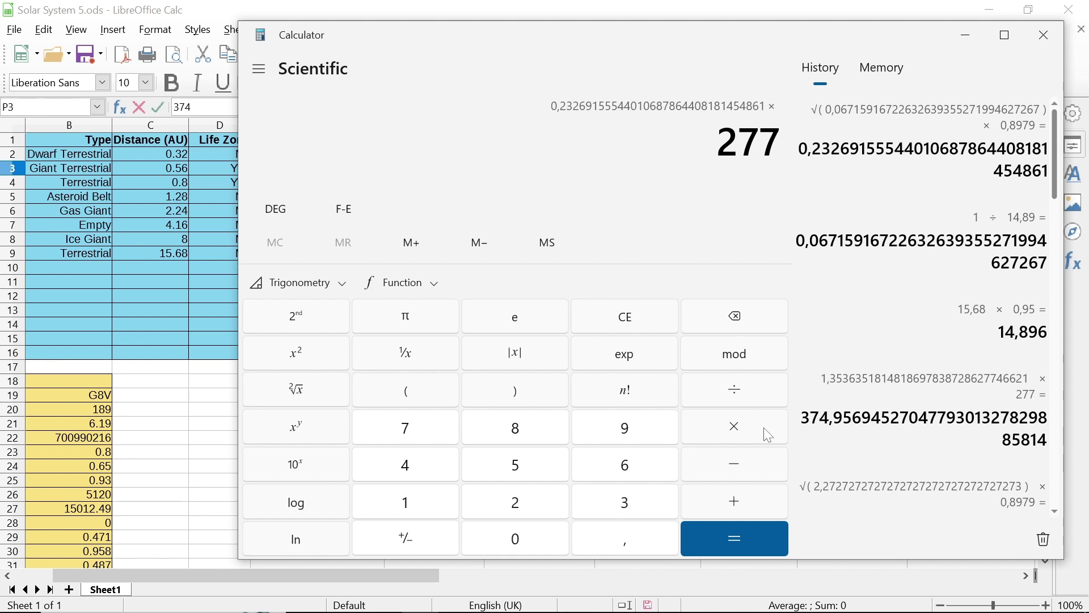
key("Return")
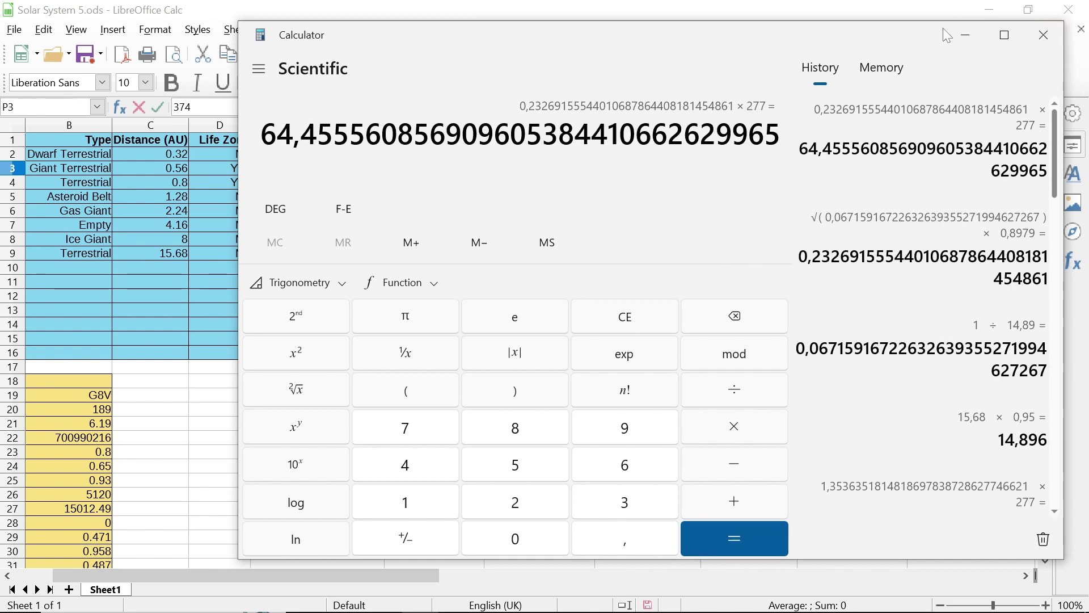
Return to the spreadsheet and enter 64 in row 9 of the Temp. (K) column.
left_click(964, 37)
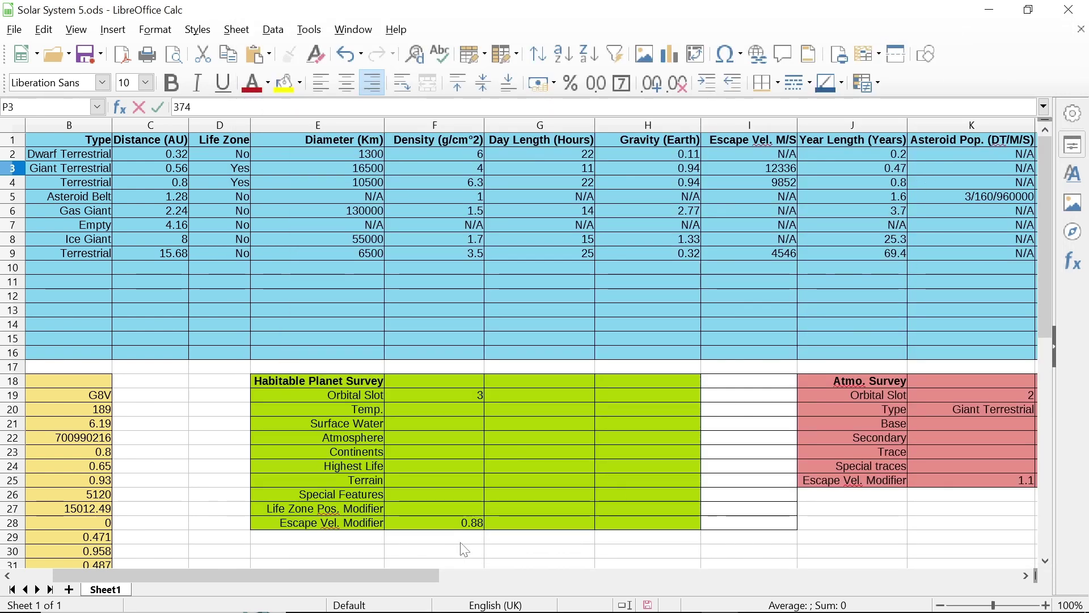
left_click_drag(392, 579, 662, 582)
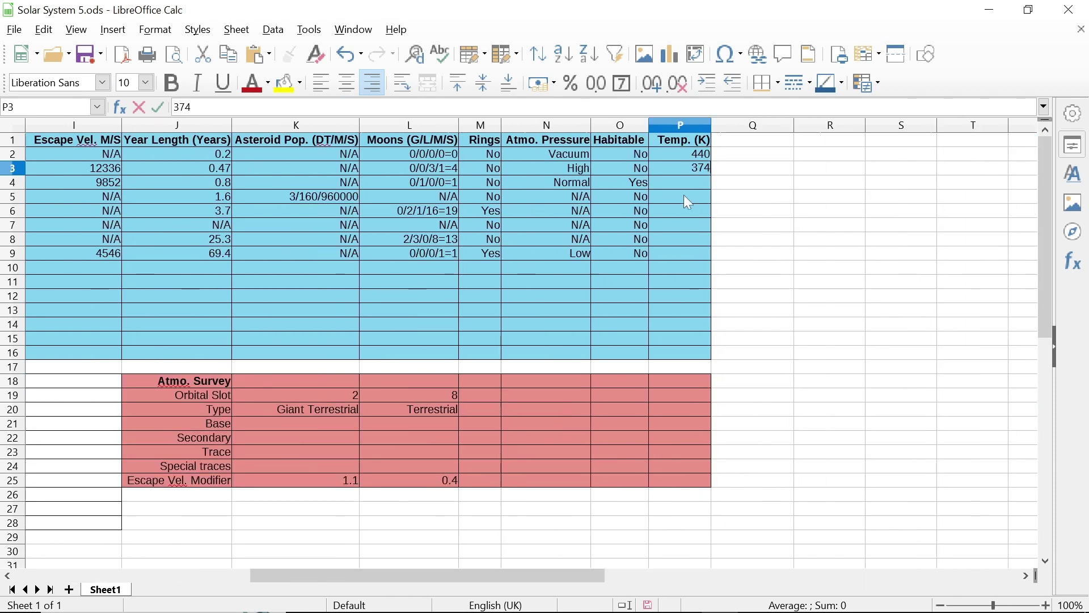
left_click(699, 253)
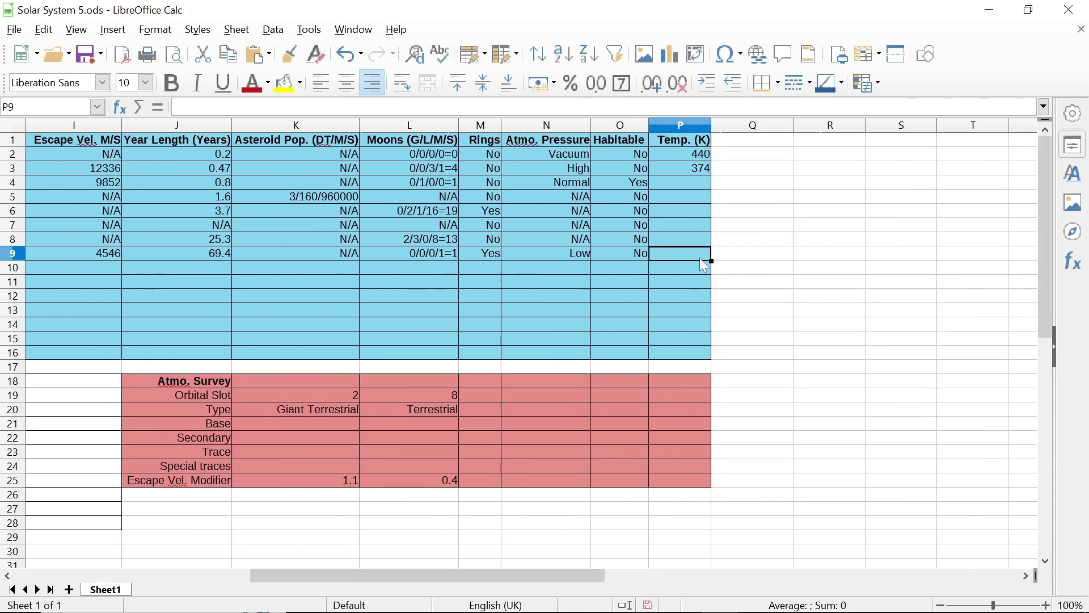
type("64")
left_click(158, 107)
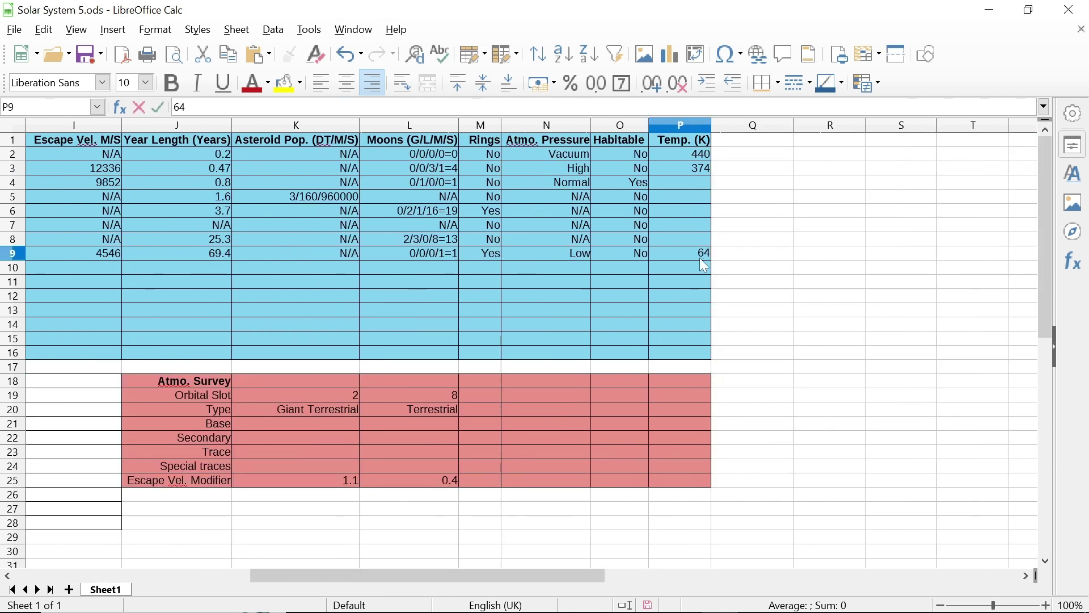
Fill rows 4 through 8 of the Temp. (K) column with N/A.
left_click(705, 185)
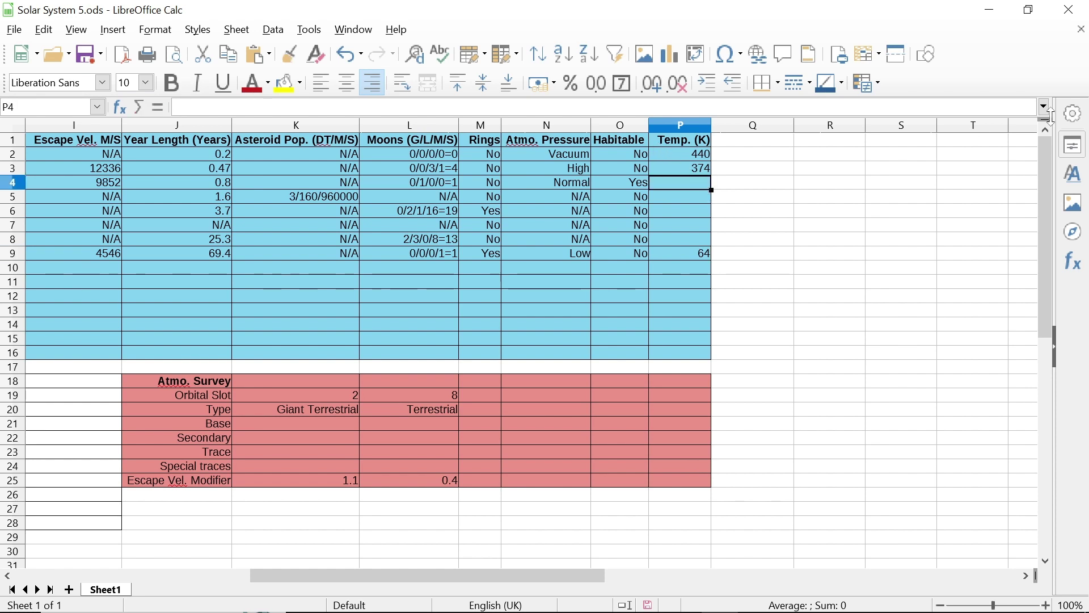
type("N/")
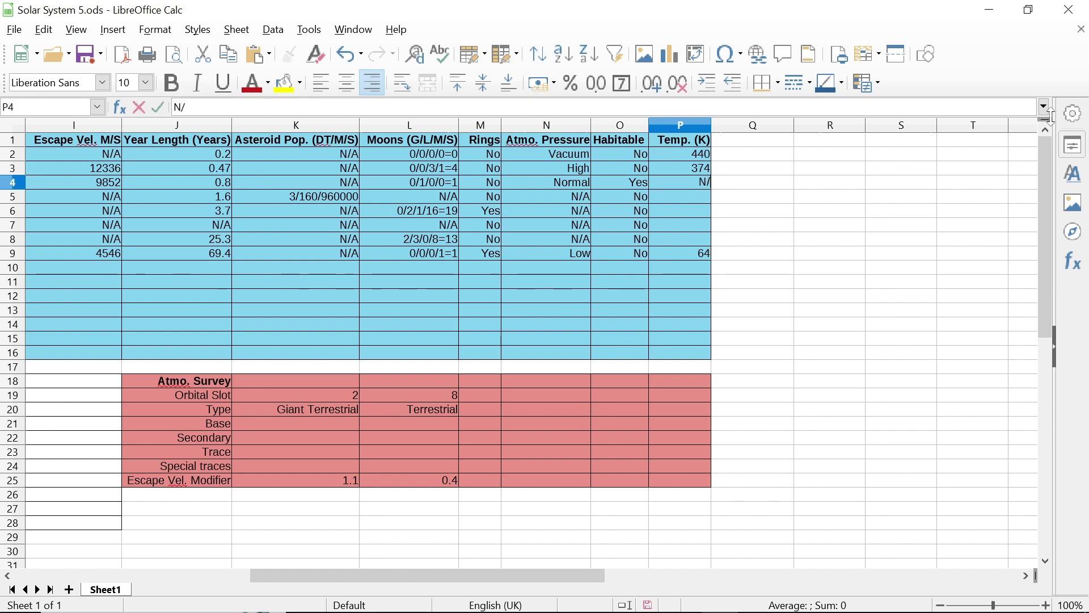
type("A")
key("Return")
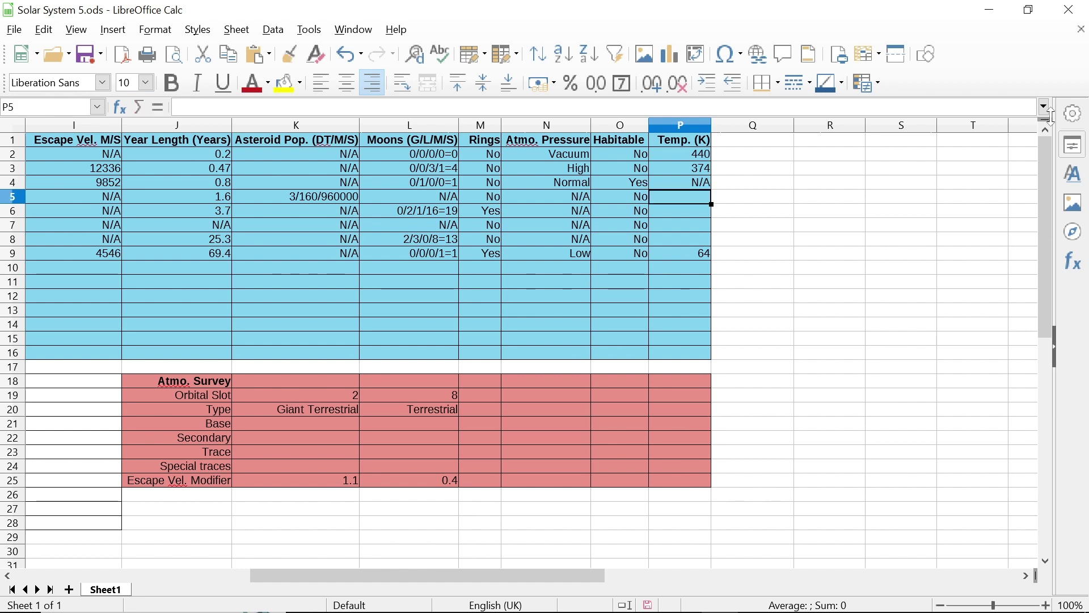
type("N/A")
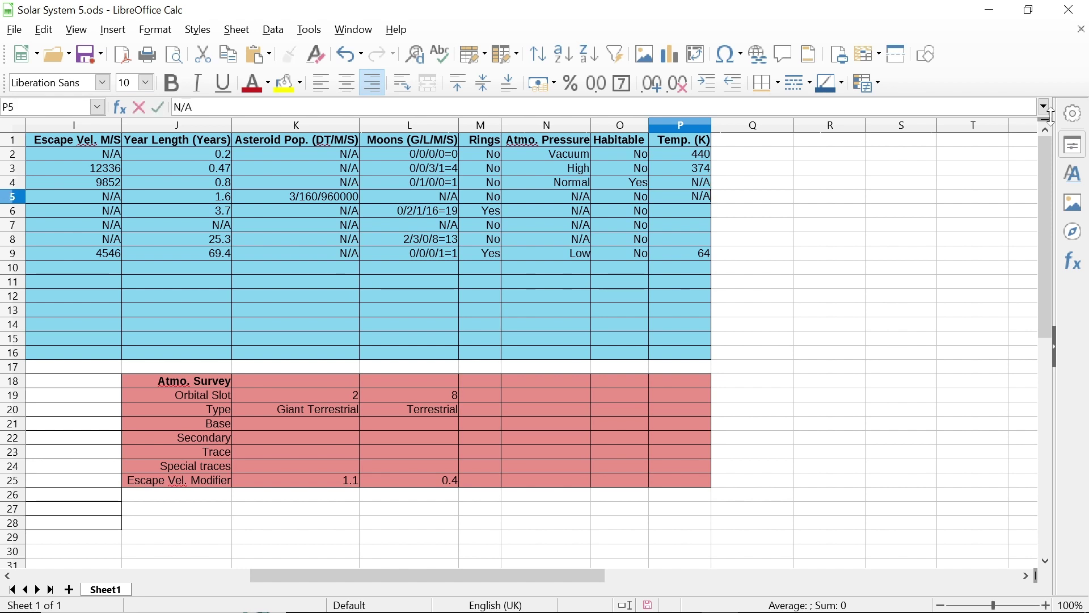
key("Return")
type("N/A")
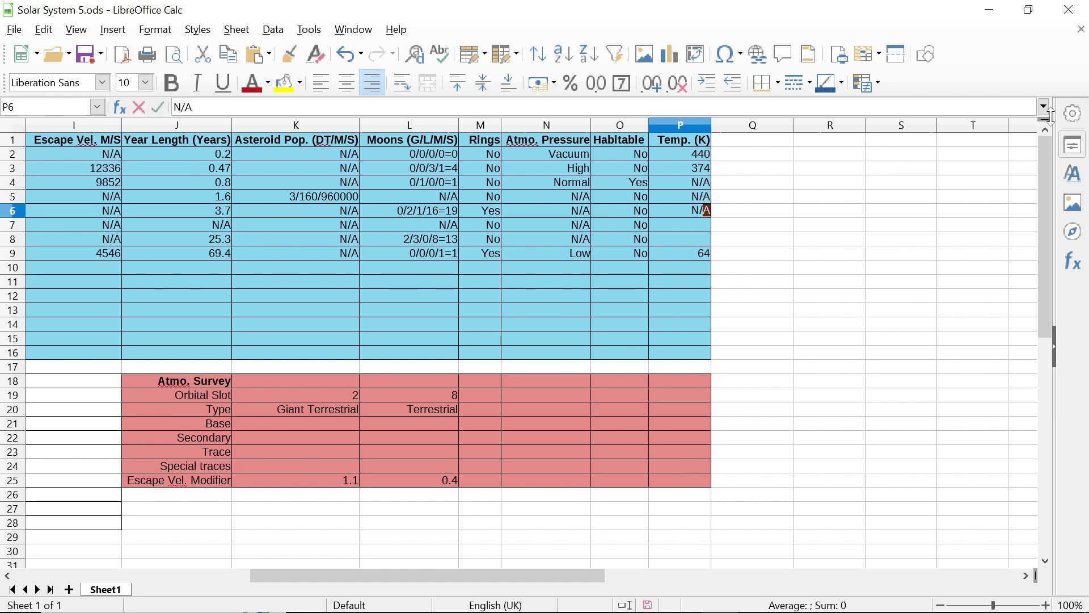
key("Return")
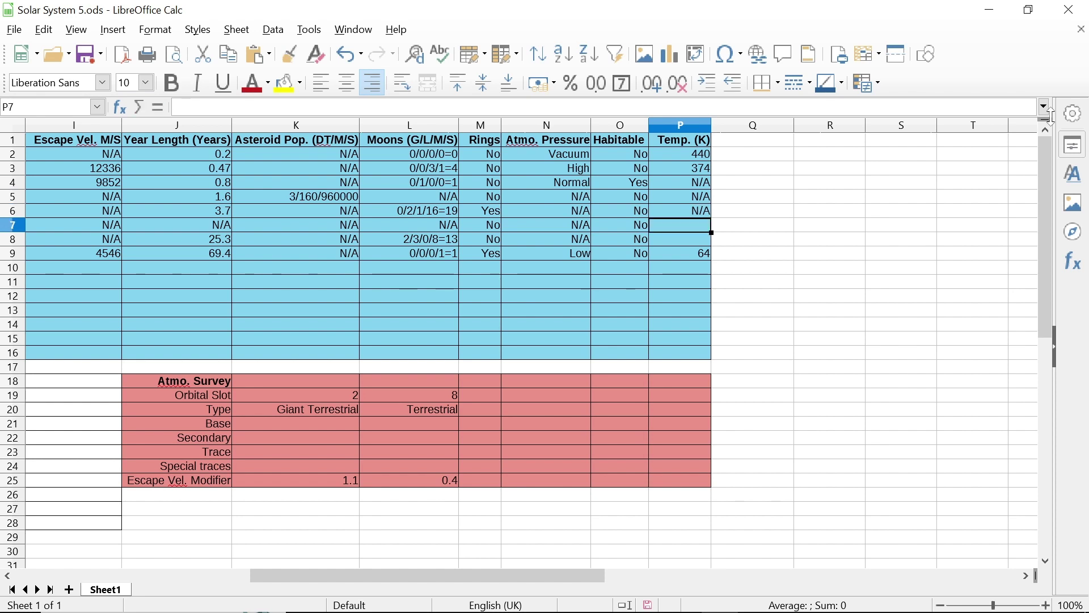
type("N/a")
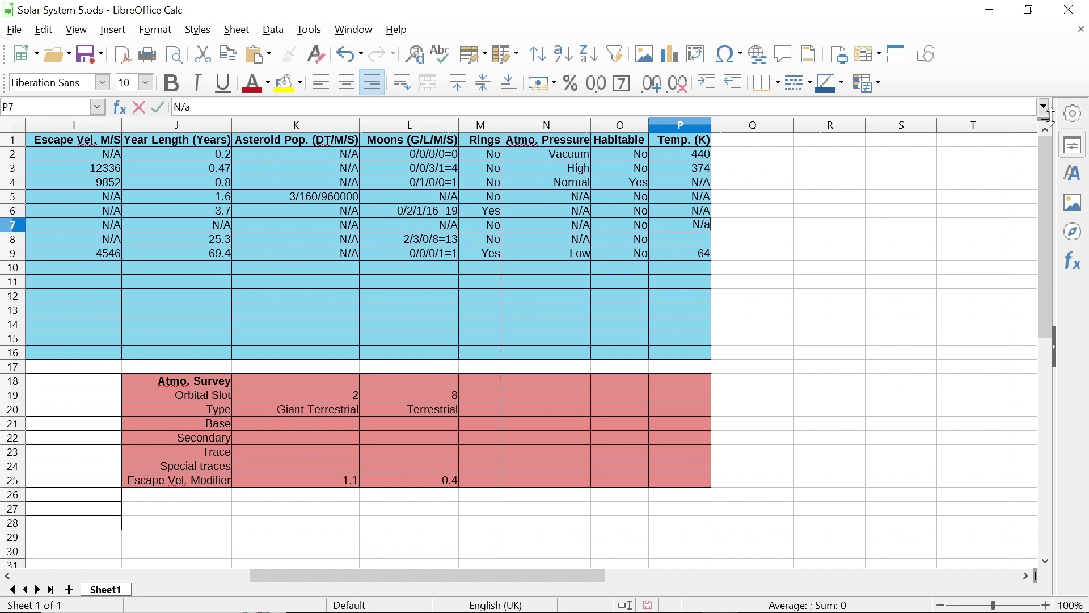
key("Return")
type("N/A")
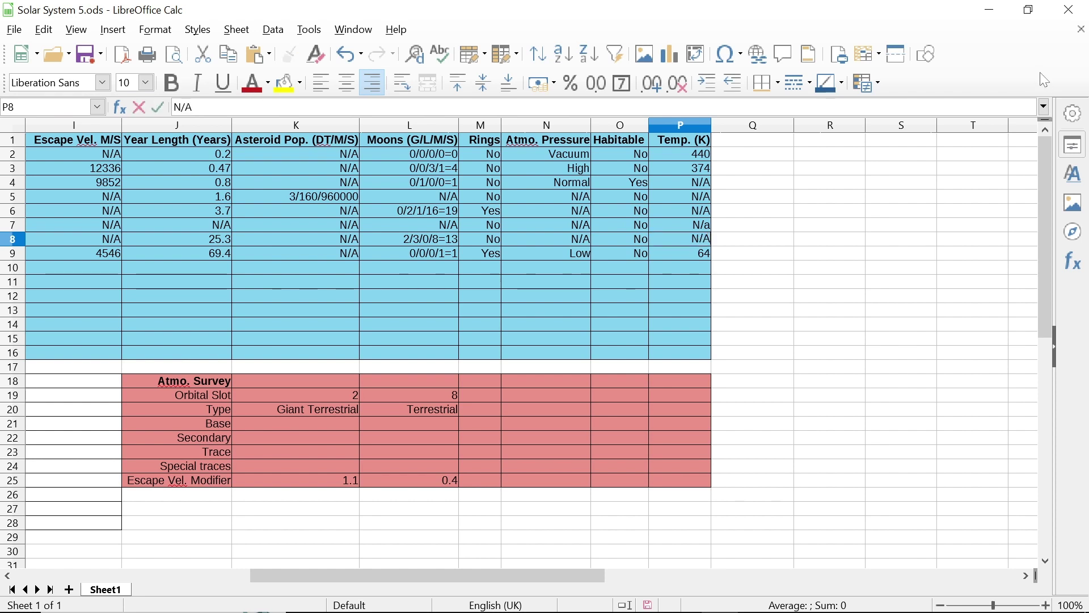
Correct the capitalisation of the row 7 temperature entry to N/A.
left_click(707, 227)
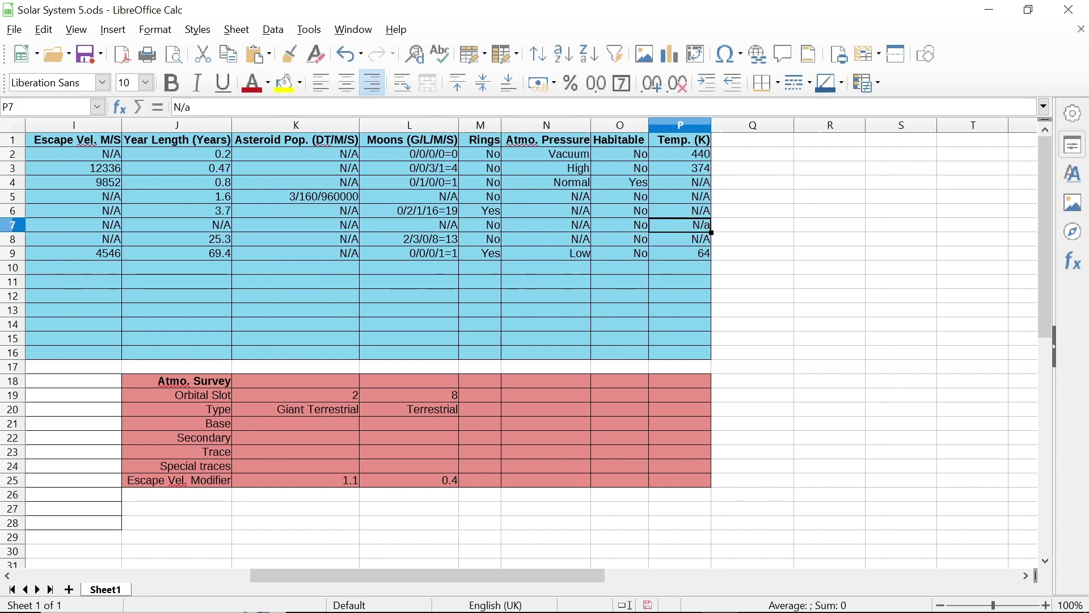
left_click(367, 109)
key("BackSpace")
type("A")
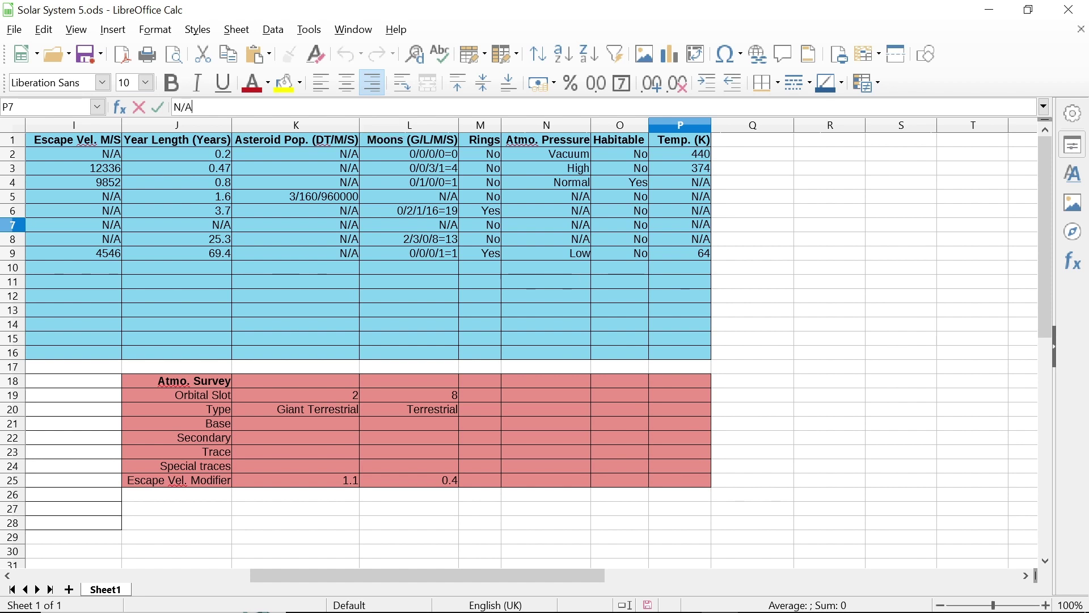
key("Return")
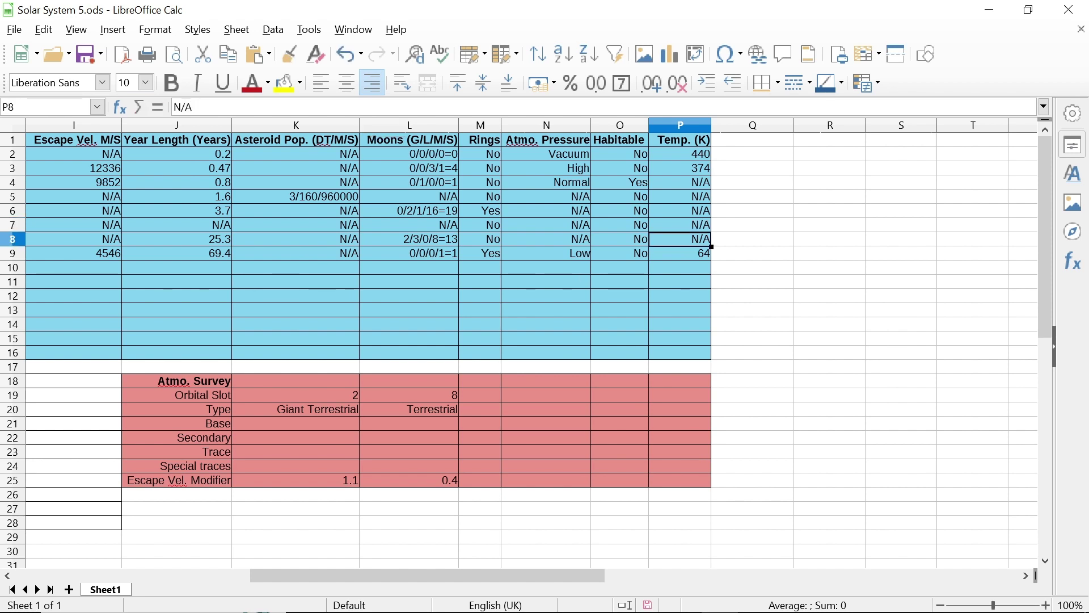
Consult the Solar System Cheat Sheet in Notepad for step 16 on rolling uninhabitable worlds' atmospheric composition, then return to the spreadsheet.
mouse_move(414, 608)
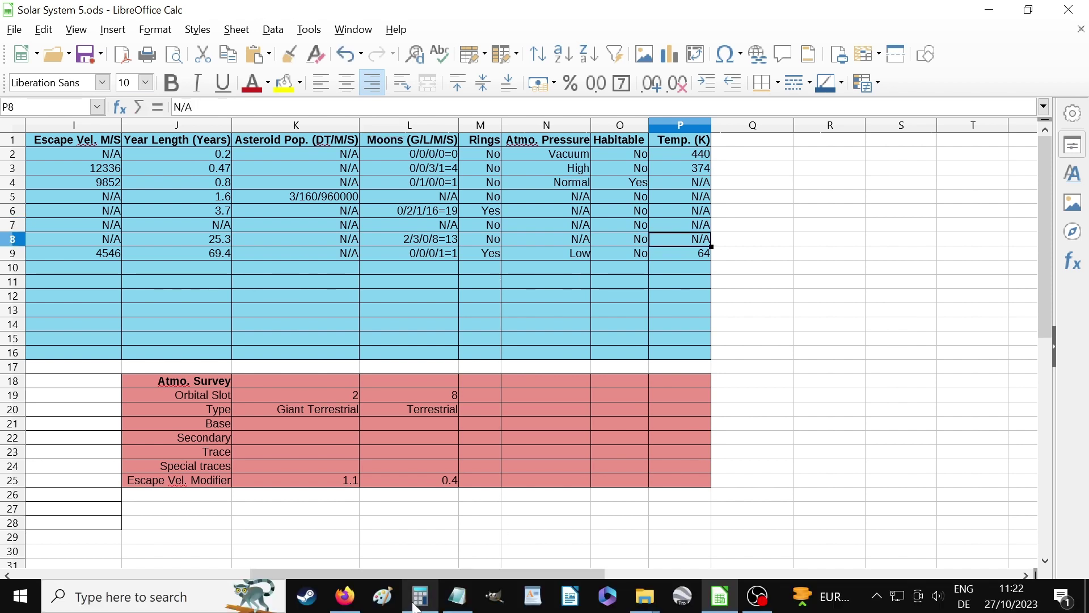
left_click(457, 597)
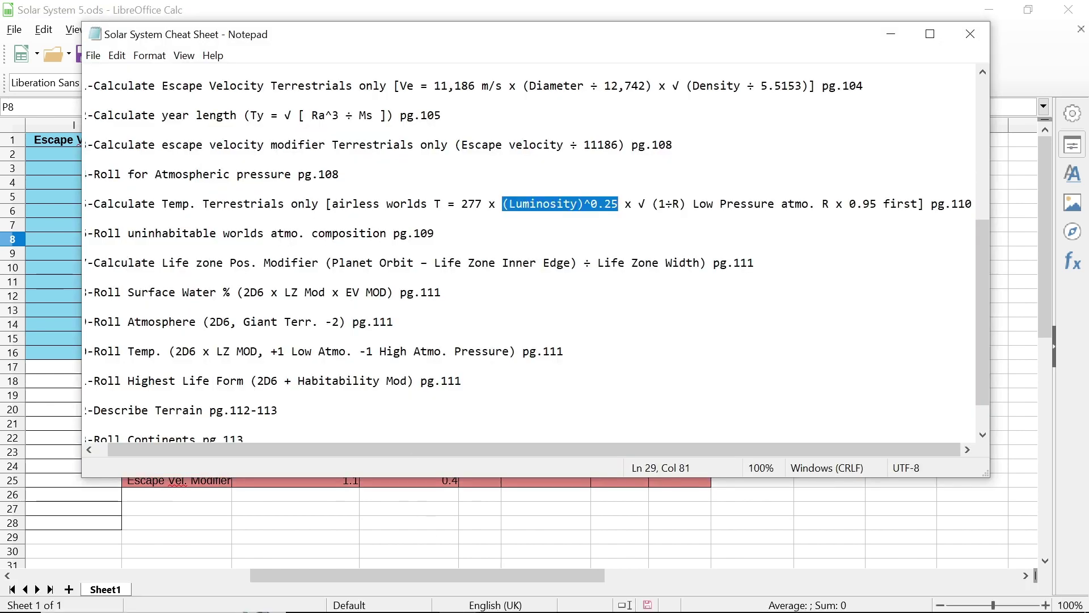
left_click_drag(94, 234, 398, 233)
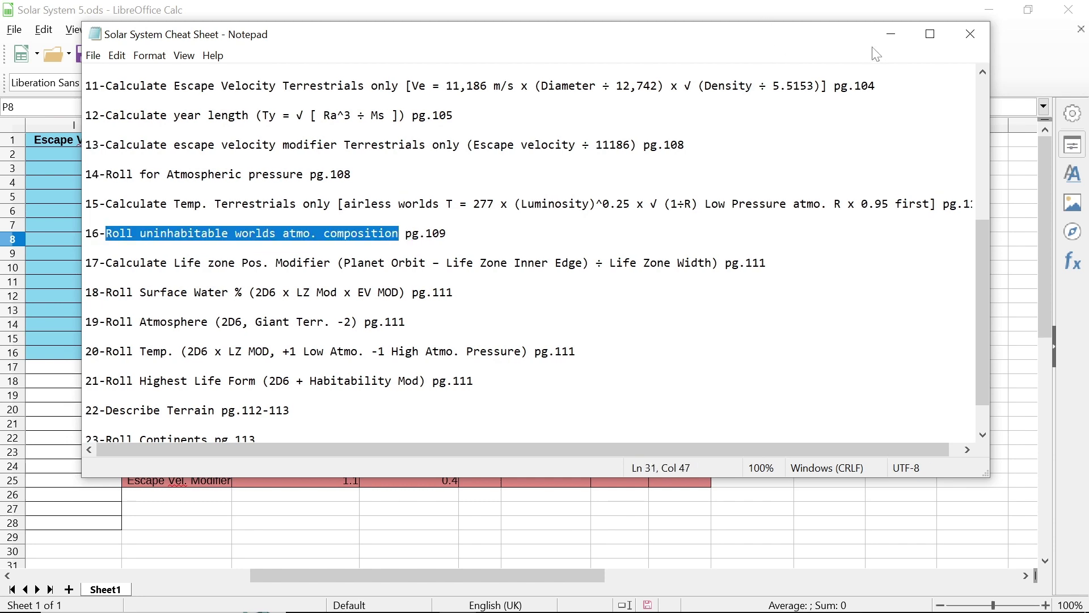
left_click(889, 35)
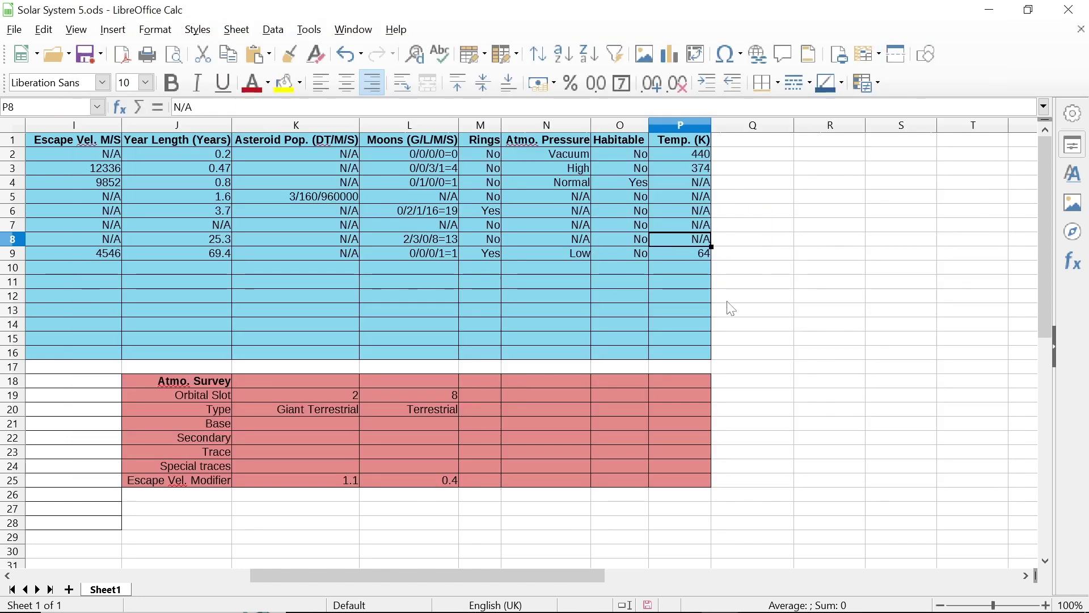
Check the escape velocities of the planets in orbital slots 2 and 8.
left_click(256, 417)
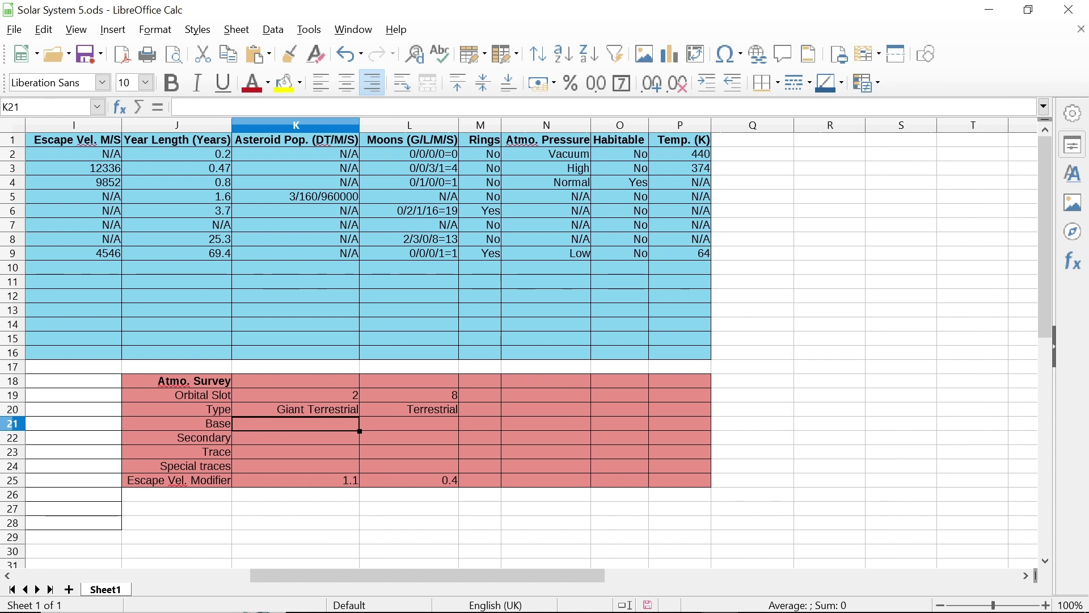
left_click(458, 596)
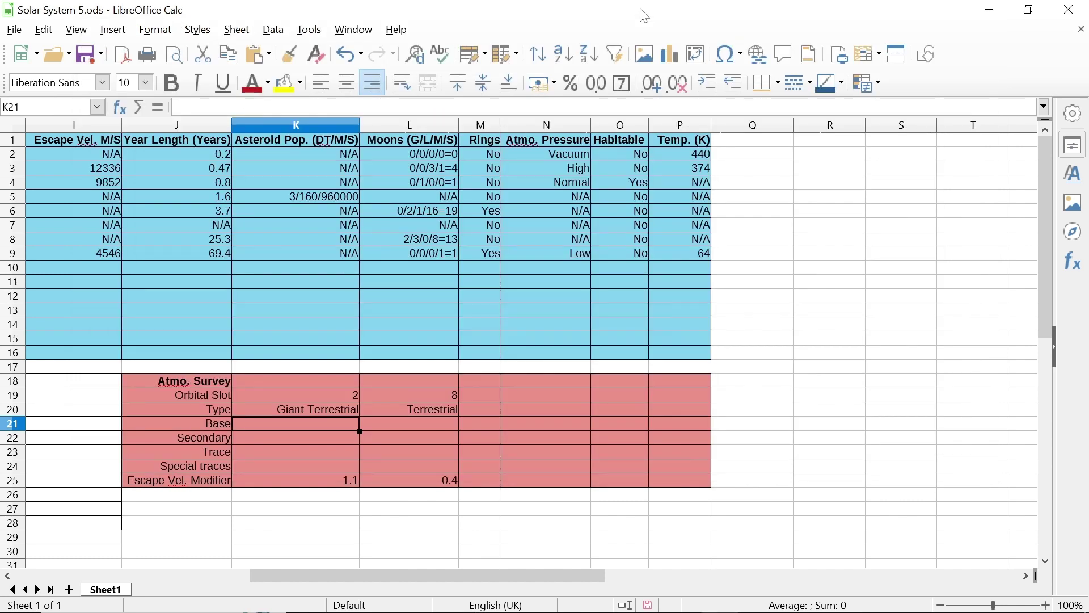
left_click(642, 11)
left_click_drag(454, 570, 229, 555)
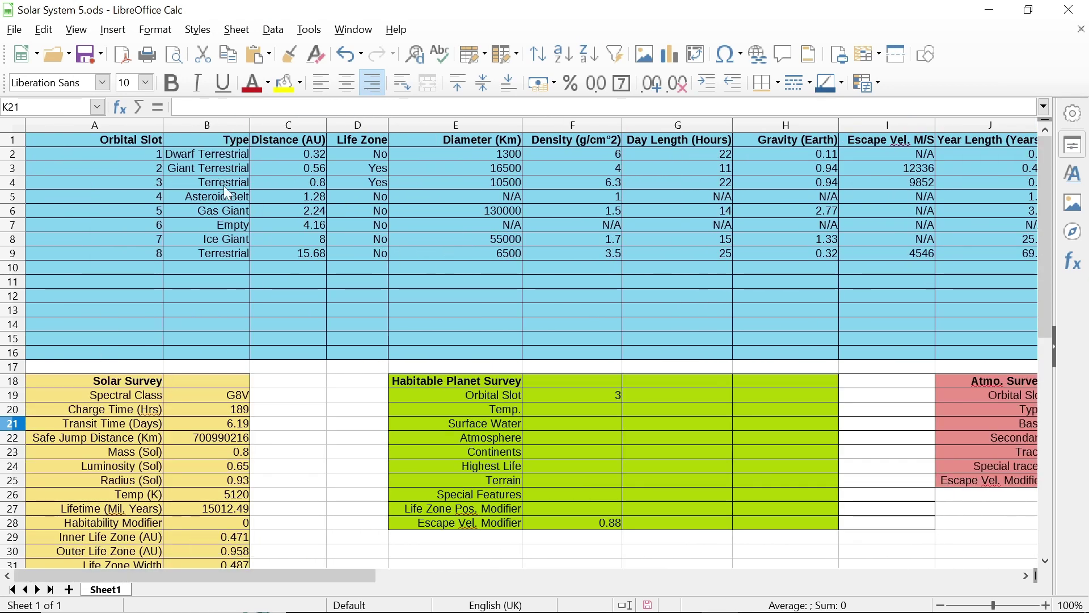
left_click(925, 167)
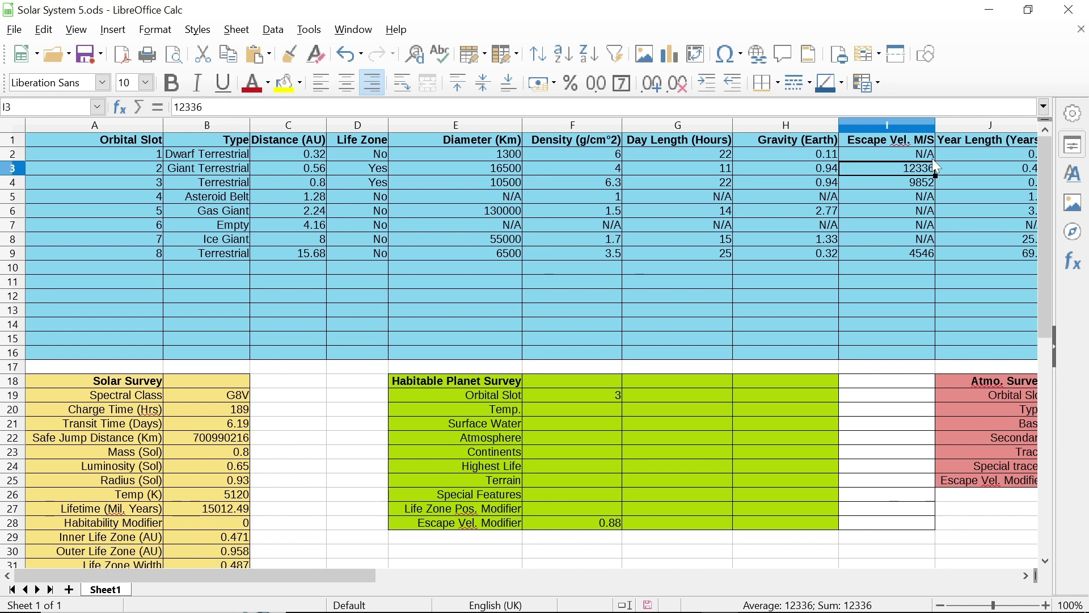
left_click(892, 253)
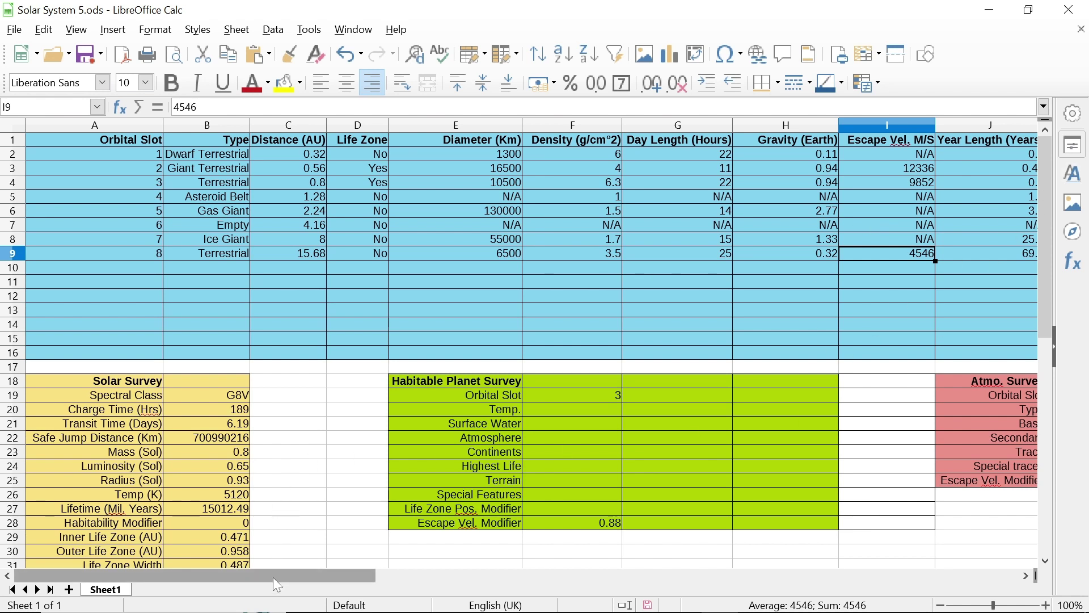
Enter Nitrogen as the Base gas for orbital slot 2 in the Atmo. Survey table.
left_click_drag(273, 577, 358, 574)
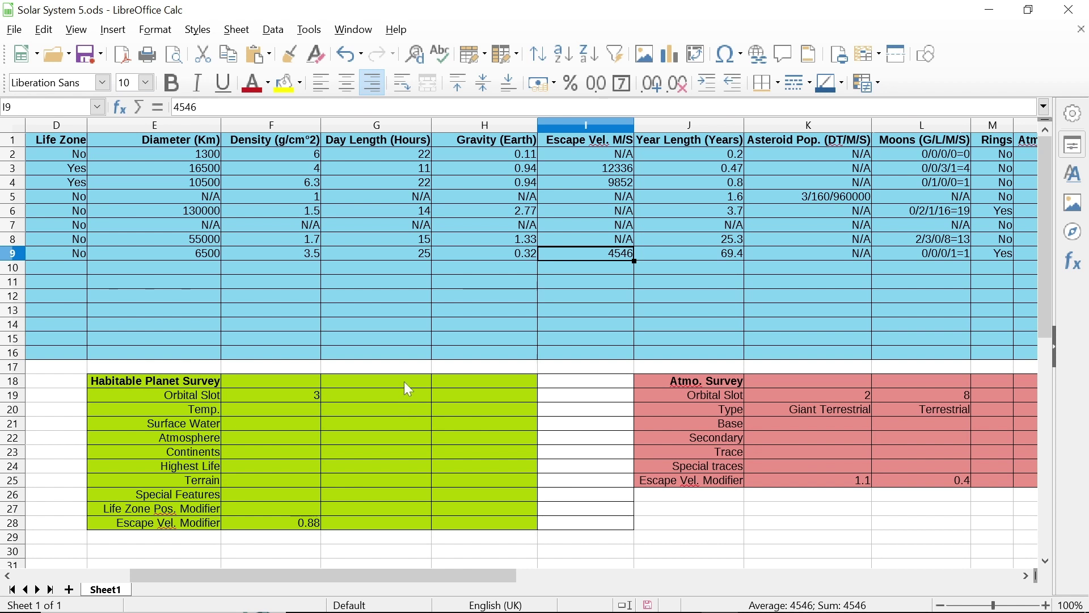
left_click_drag(827, 419, 823, 411)
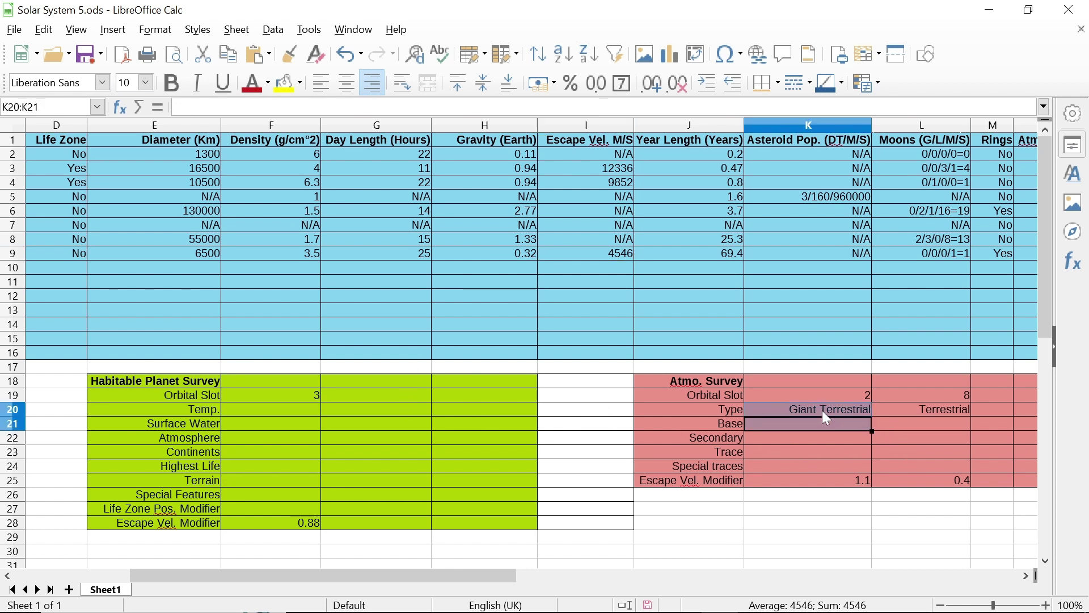
left_click(809, 420)
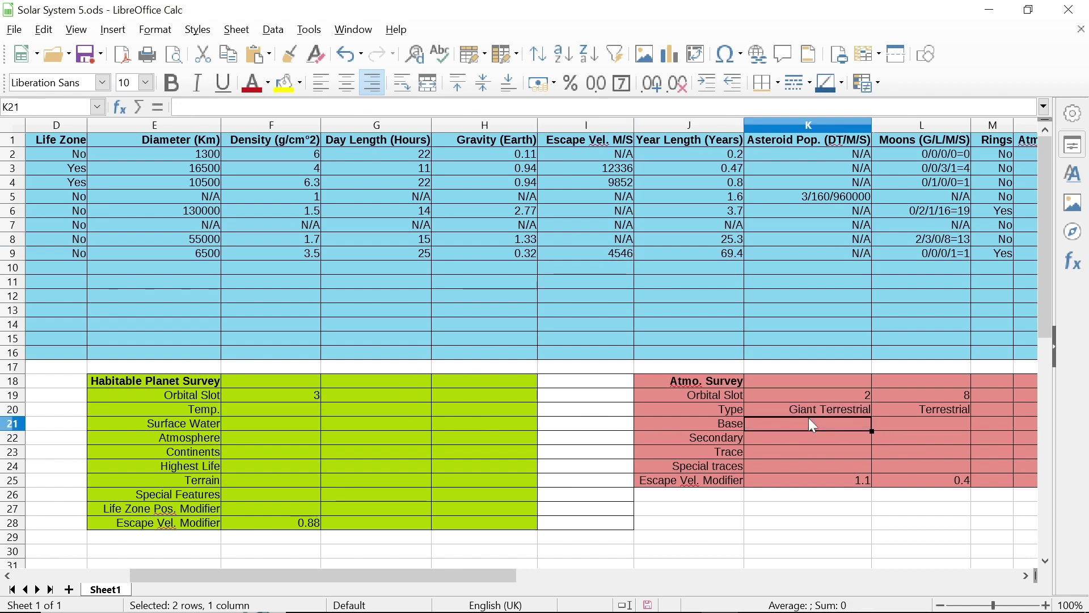
type("Nit")
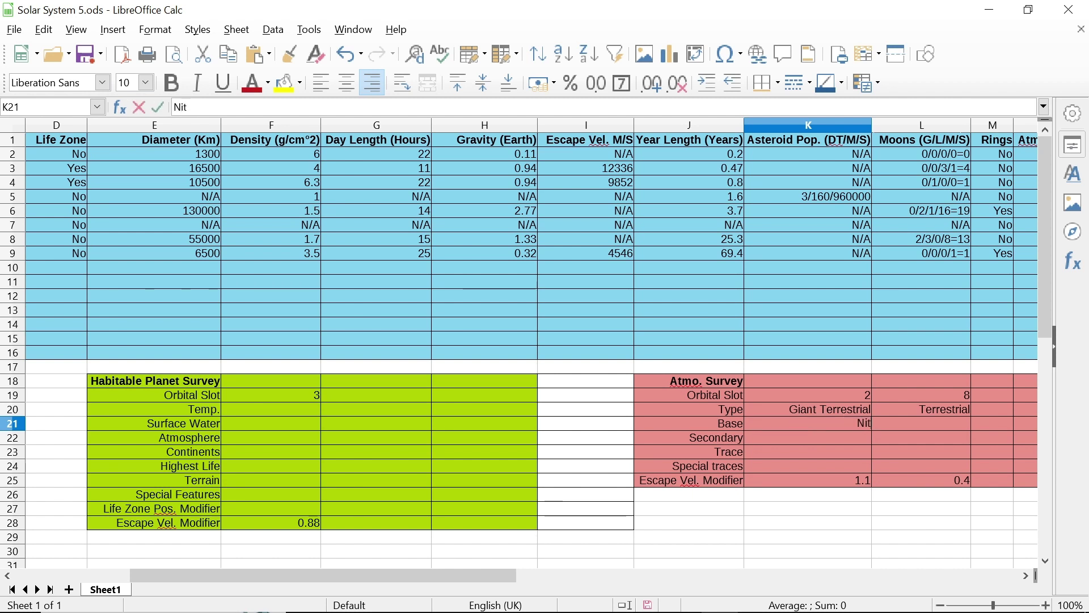
type("rogen")
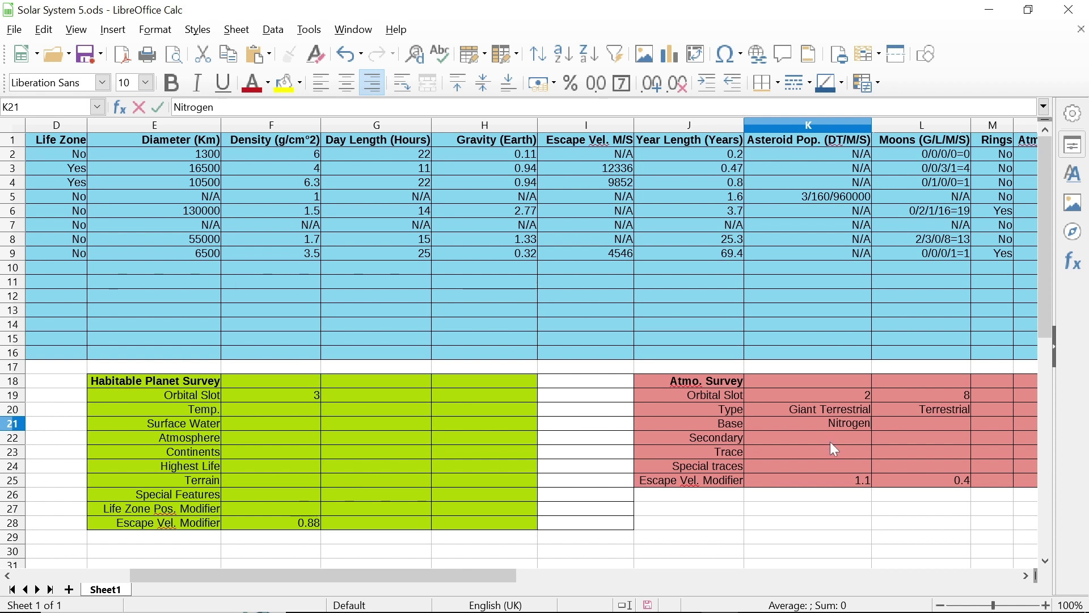
Enter Methane as the Secondary gas for orbital slot 2 in the Atmo. Survey table.
key("Return")
type("Me")
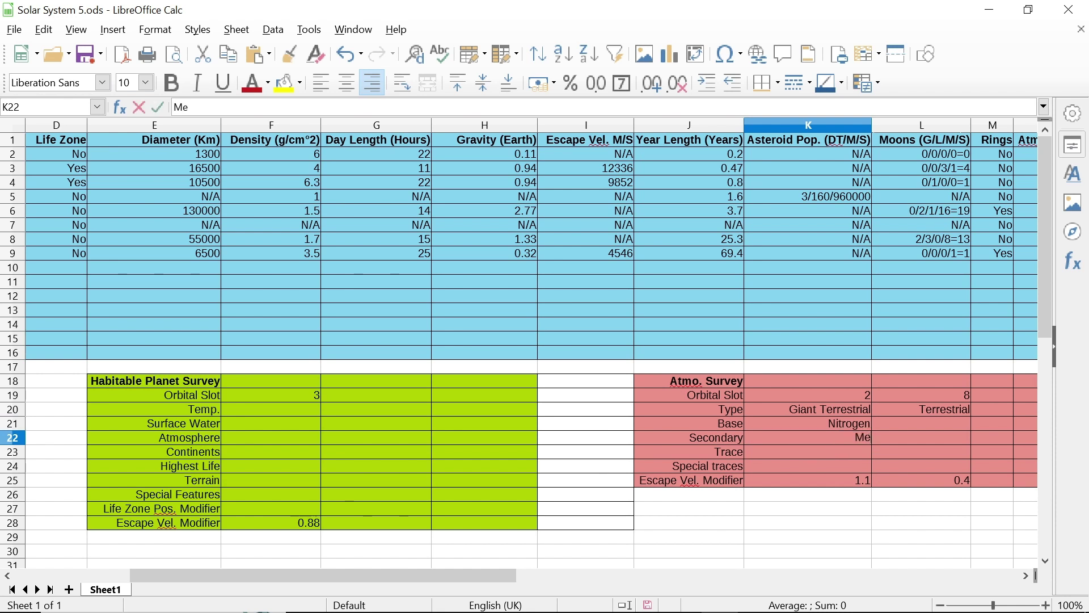
type("thane")
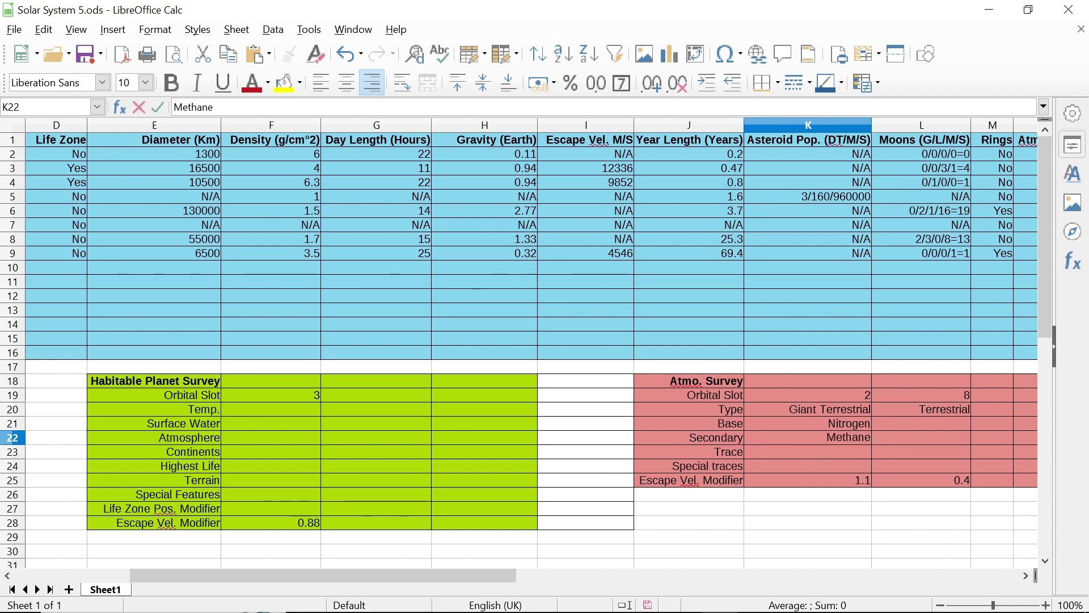
left_click(865, 451)
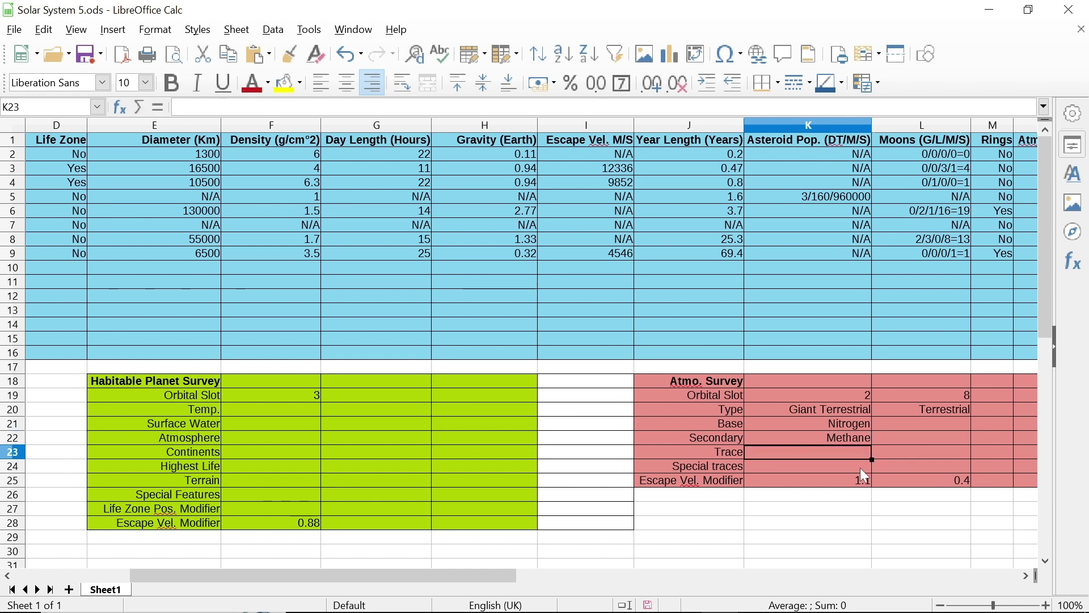
Review the planet data for orbital slot 2 and enter None as its Trace gas in the Atmo. Survey table.
left_click(860, 468)
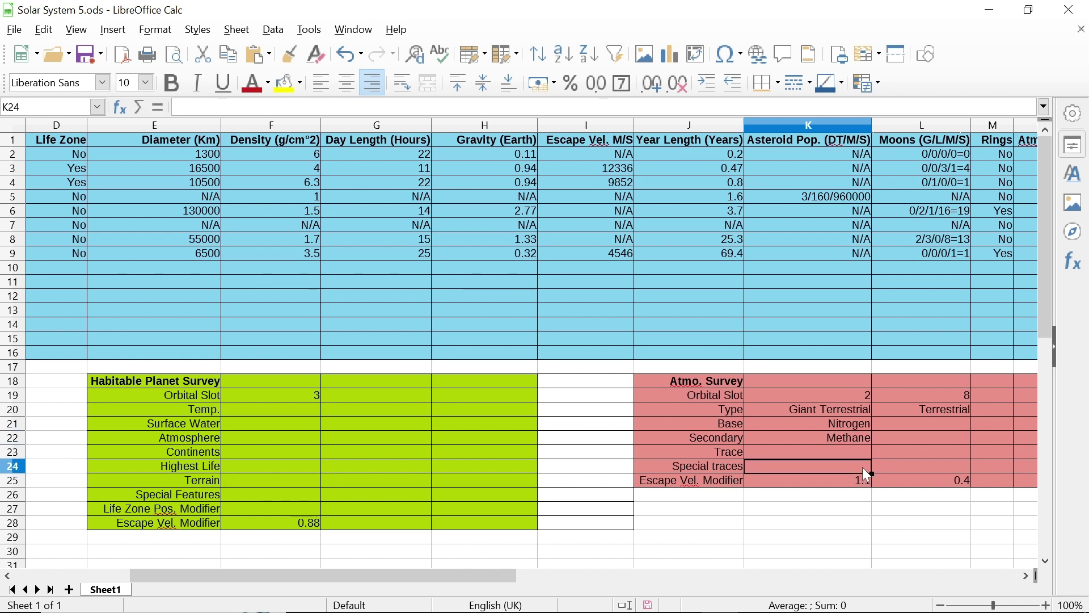
left_click(863, 456)
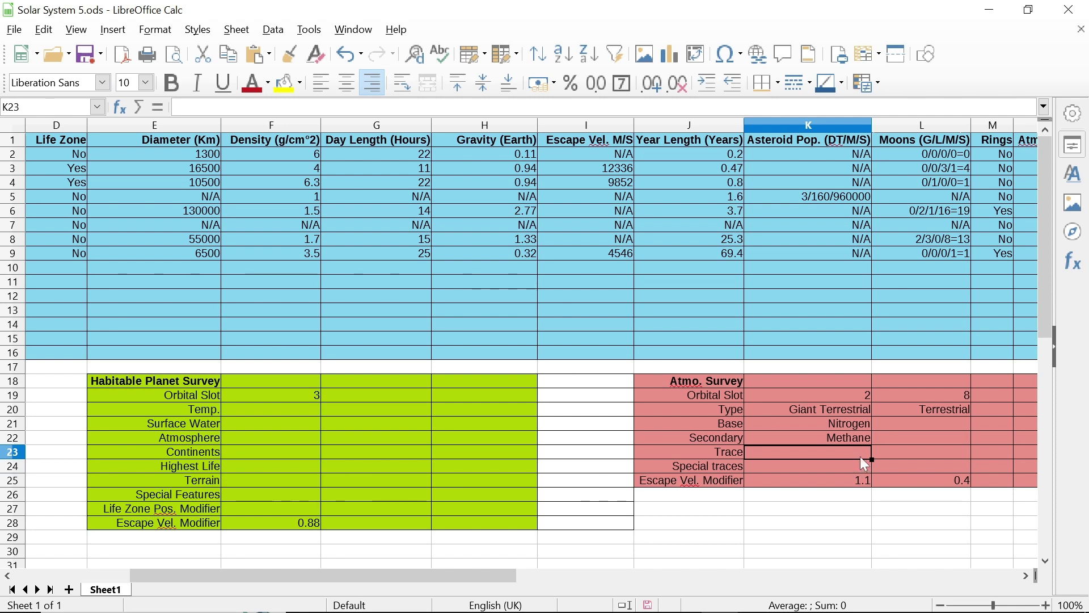
scroll(862, 465, "left", 3)
scroll(856, 463, "right", 18)
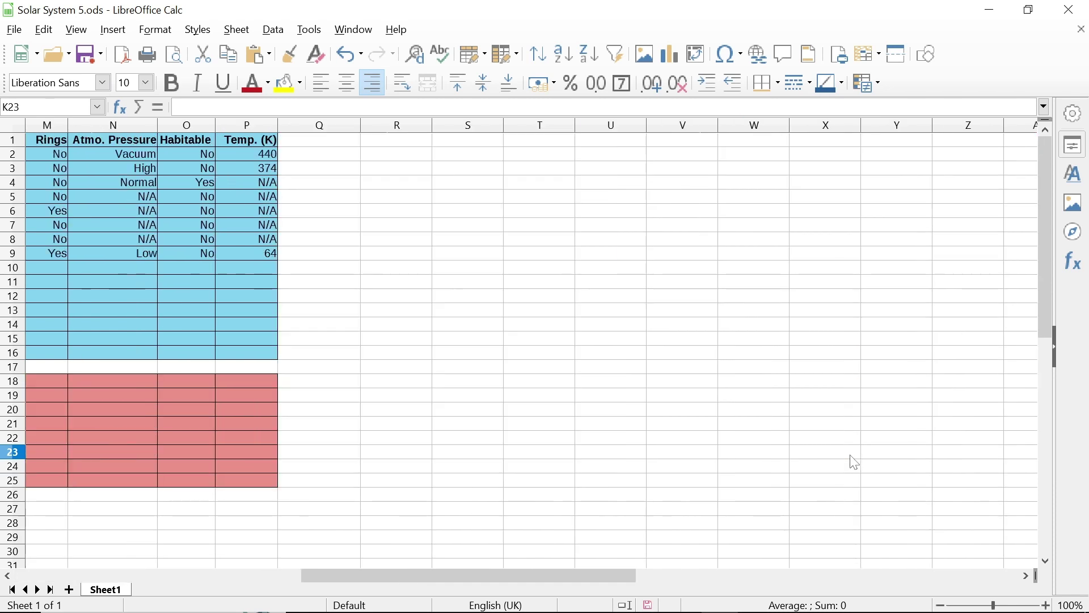
scroll(851, 461, "left", 18)
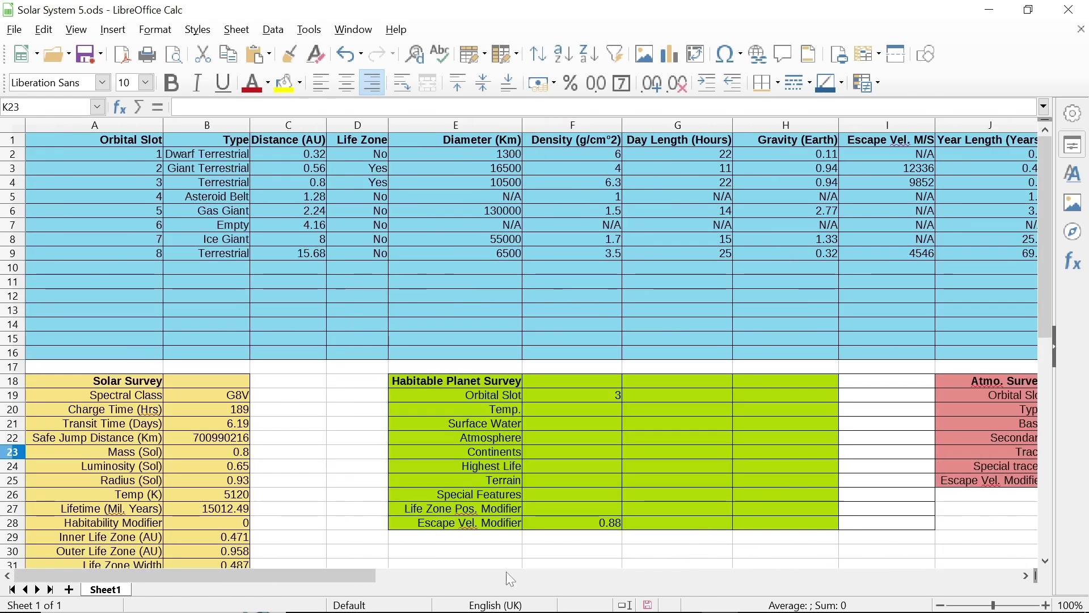
left_click_drag(359, 572, 594, 570)
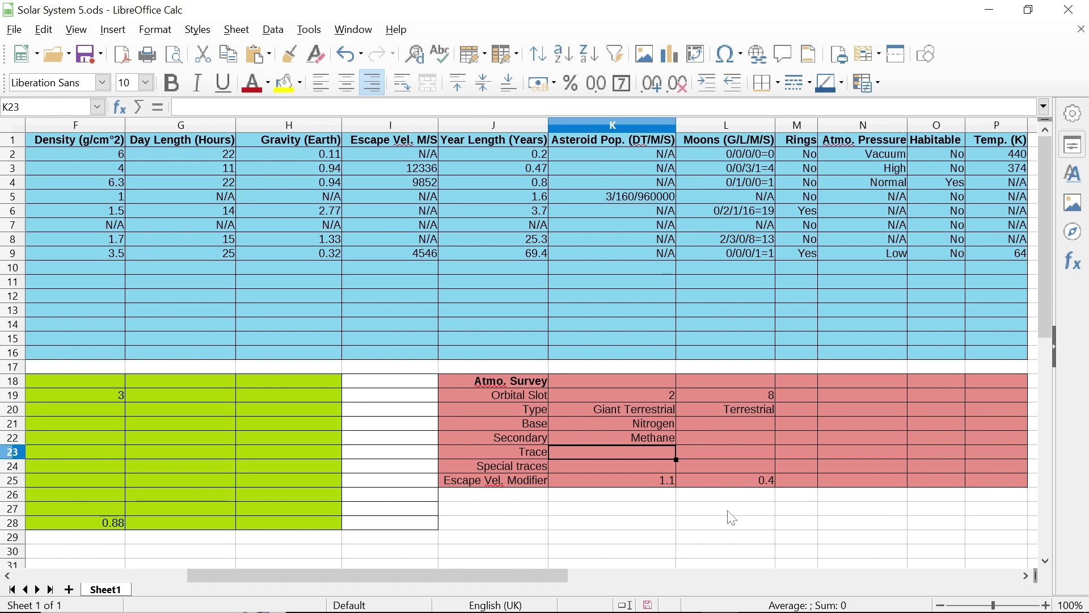
left_click(632, 465)
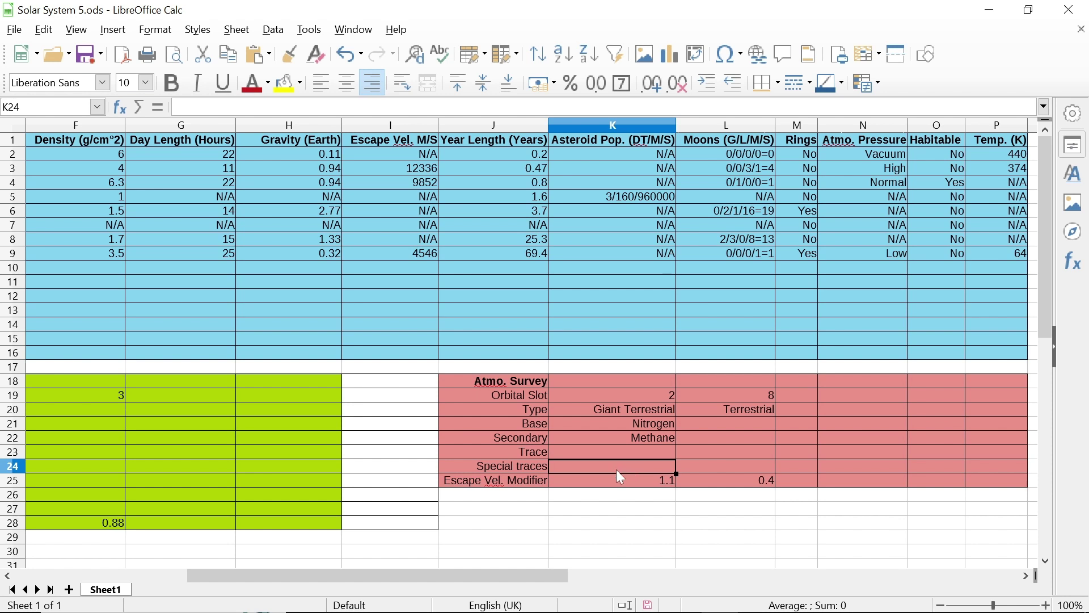
left_click(573, 452)
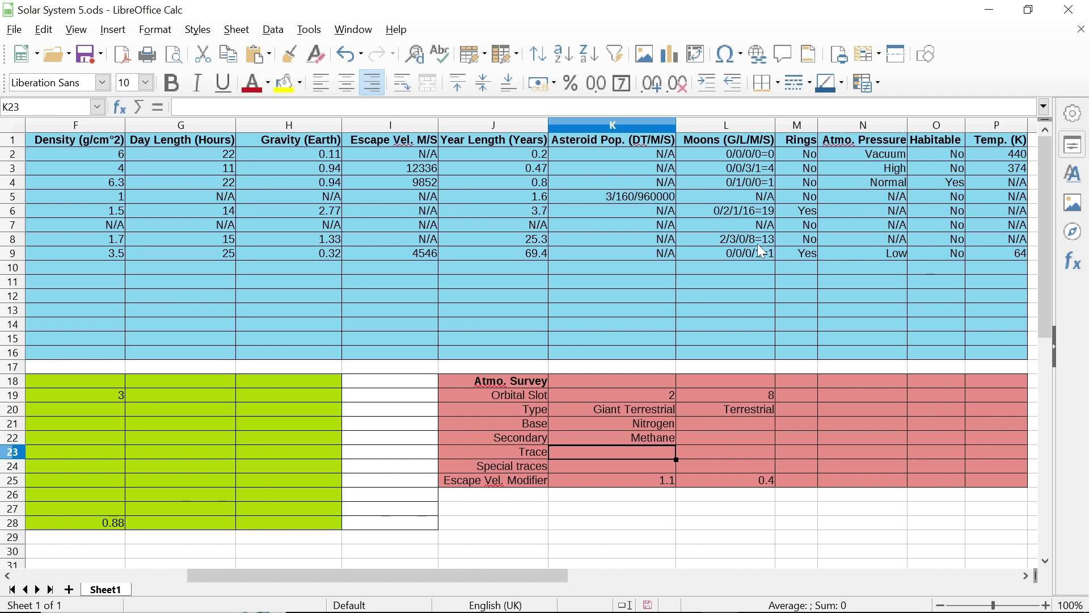
type("None")
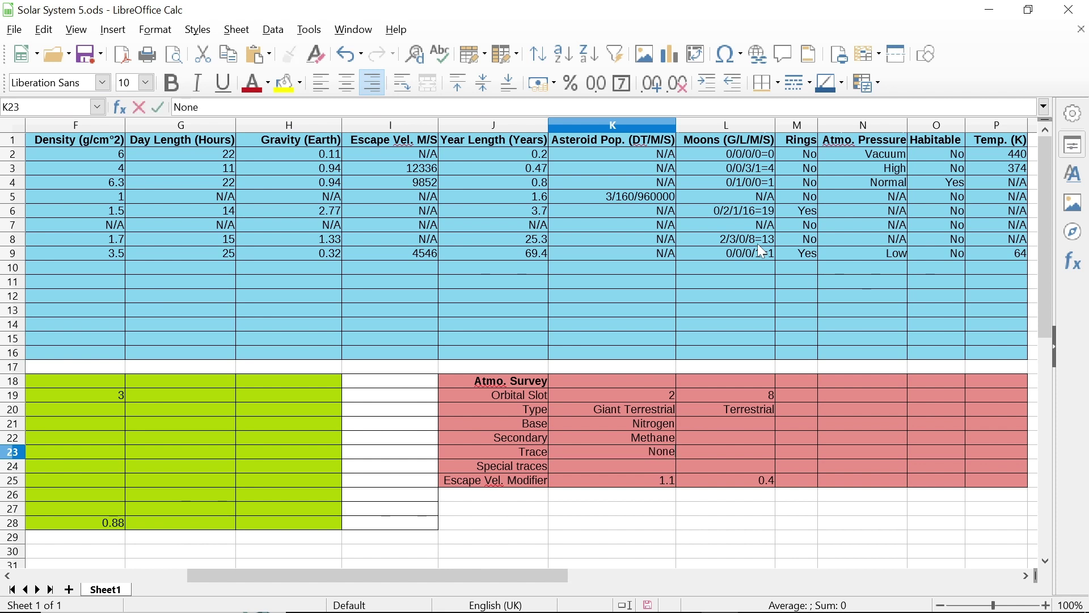
Enter Argon 1% as the Special traces for orbital slot 2.
left_click(638, 462)
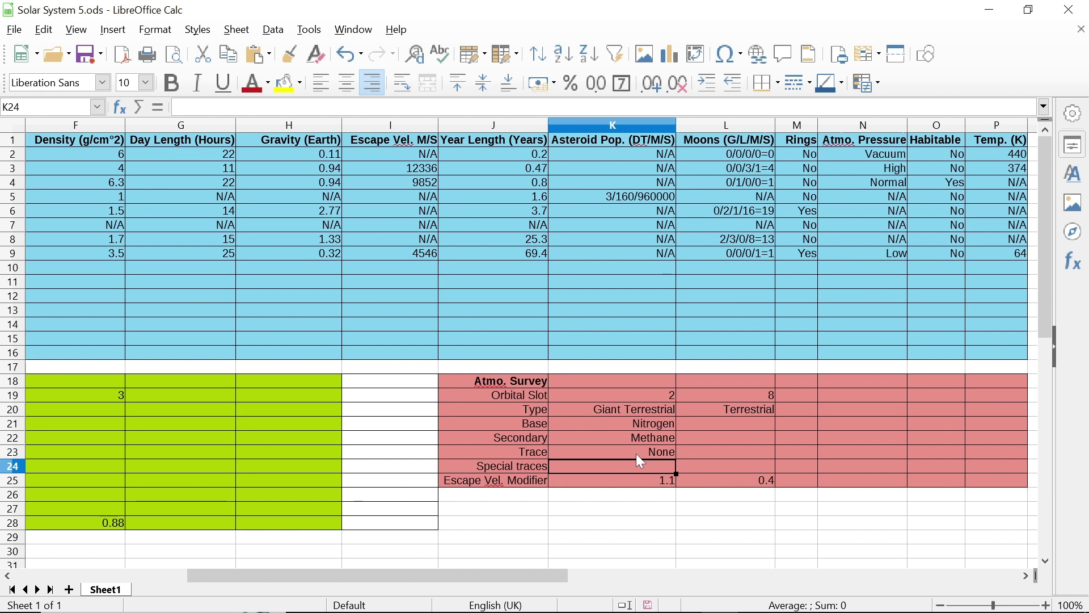
type("Argon")
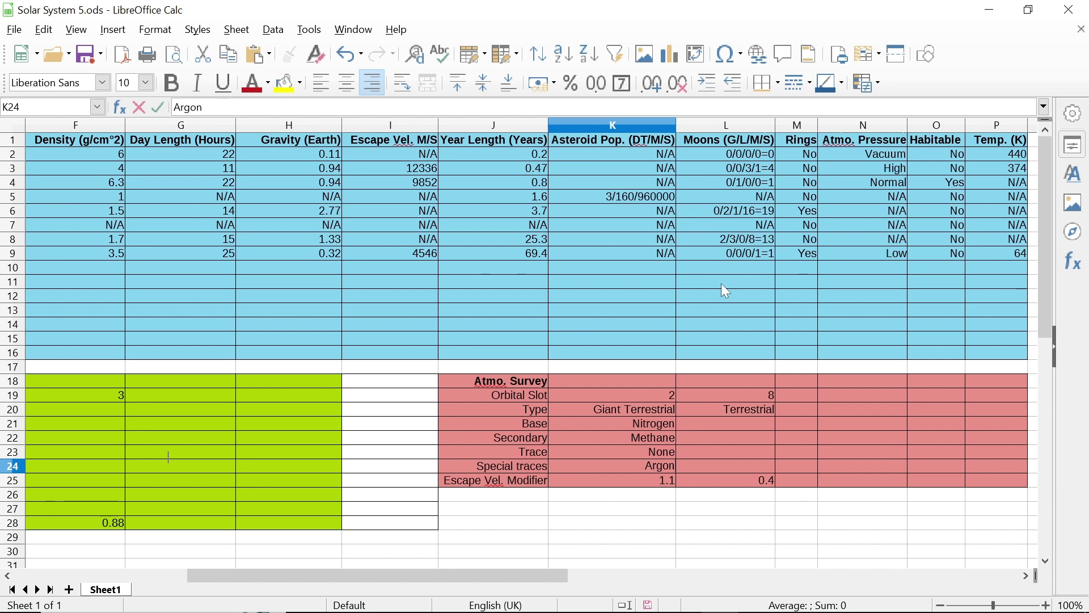
type("1%")
key("Up")
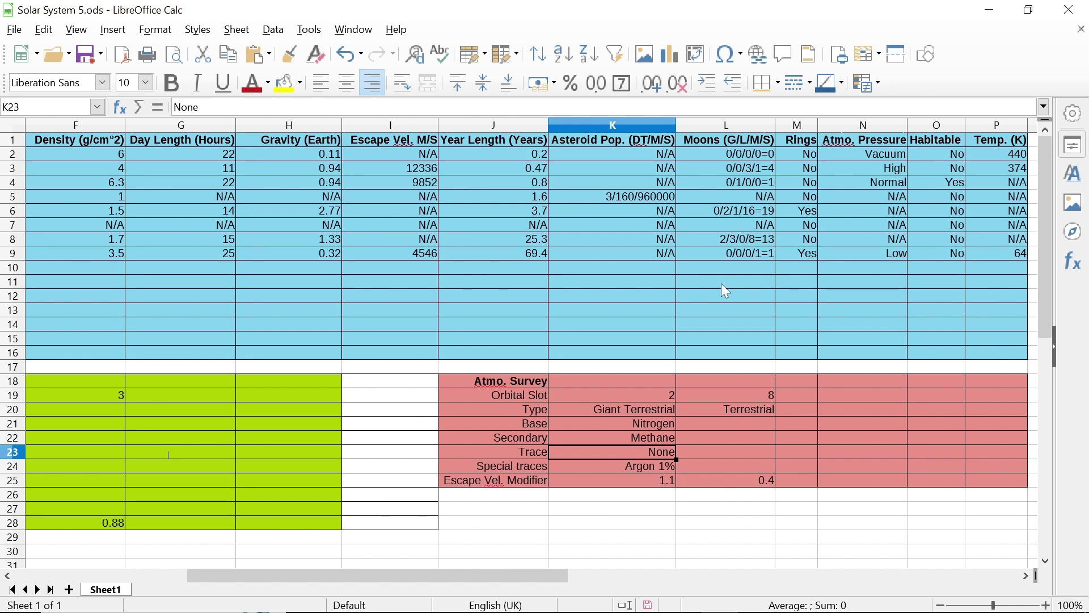
Add 20% to the Methane entry in the Secondary row for orbital slot 2.
key("Up")
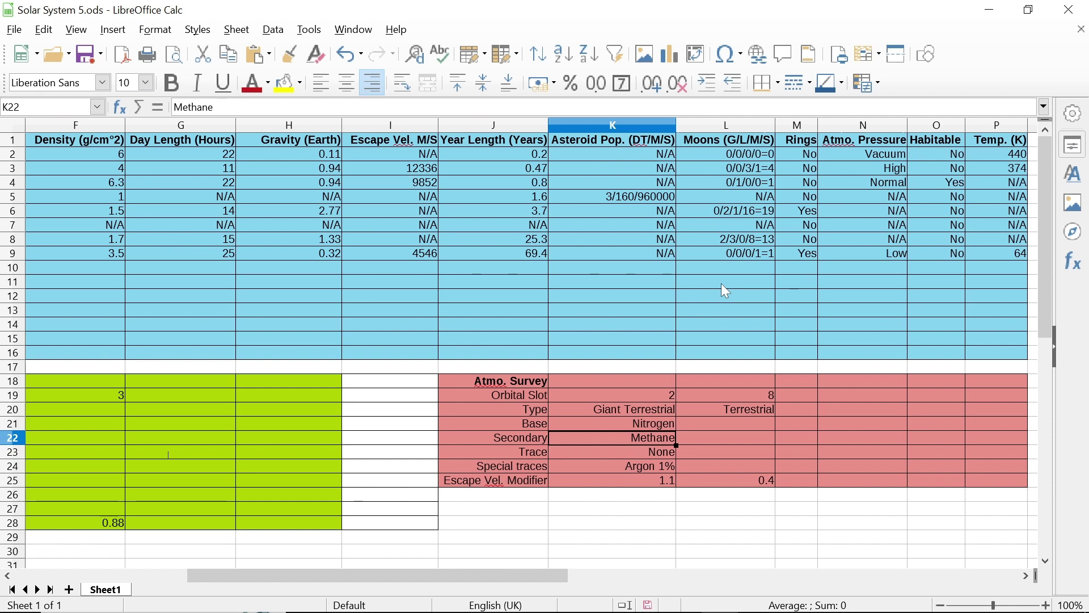
key("Down")
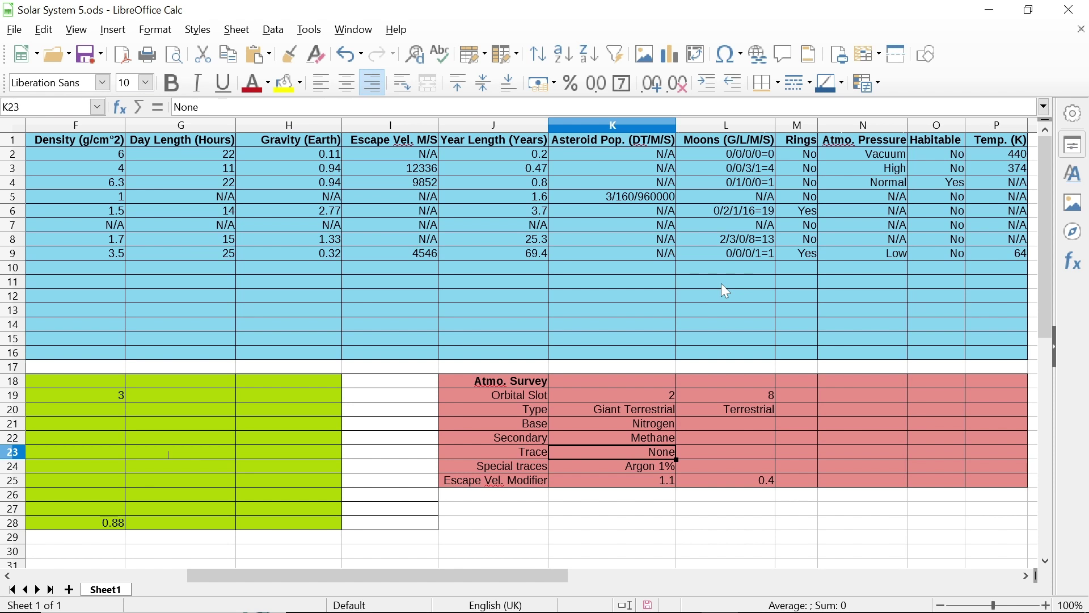
key("Down")
key("Up")
key("Up")
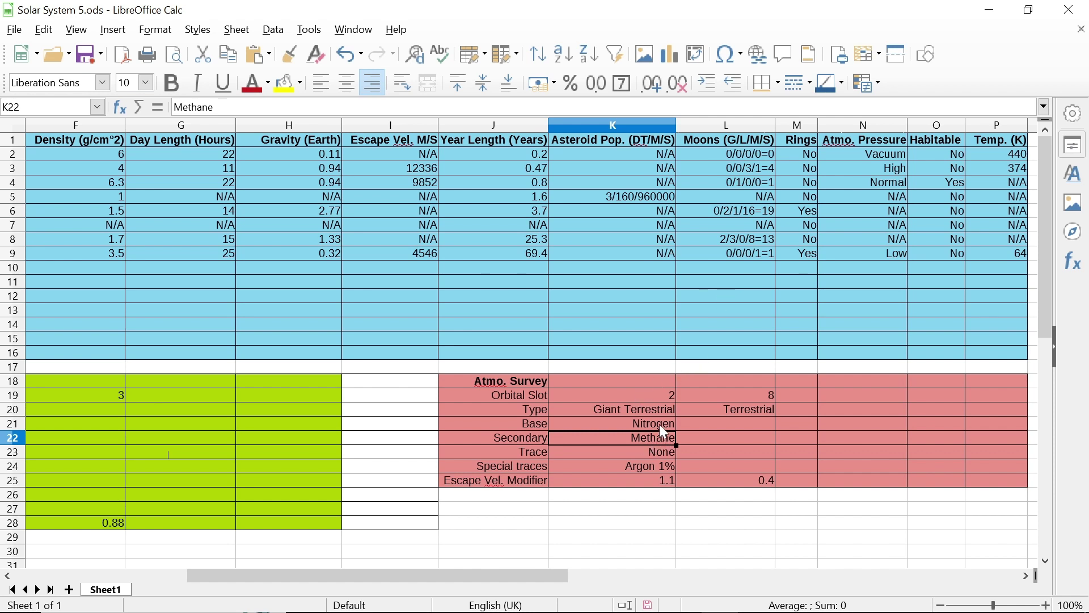
left_click(351, 106)
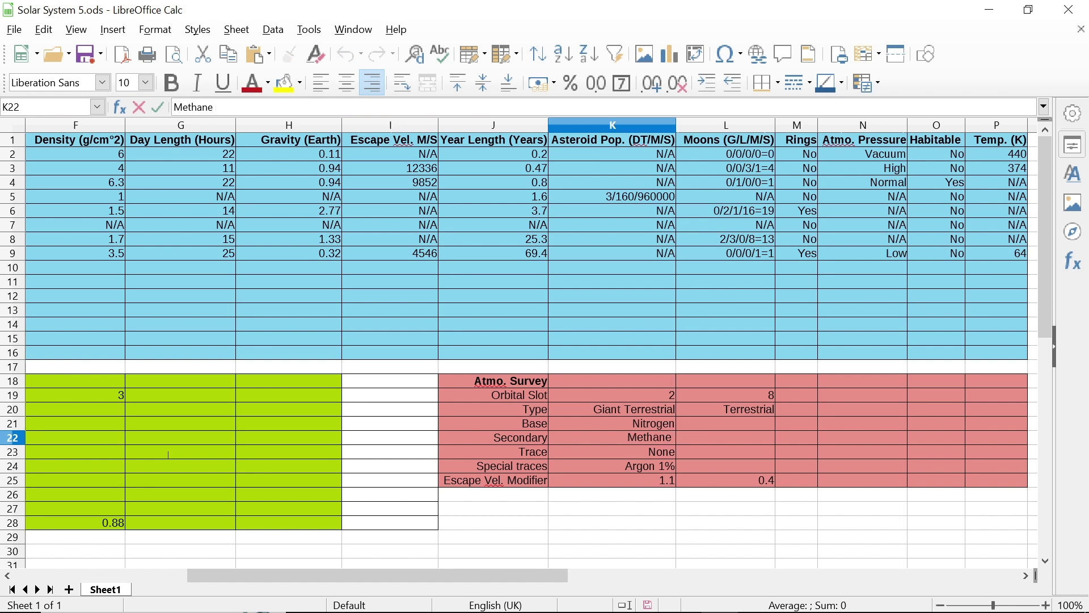
type("20%")
key("Return")
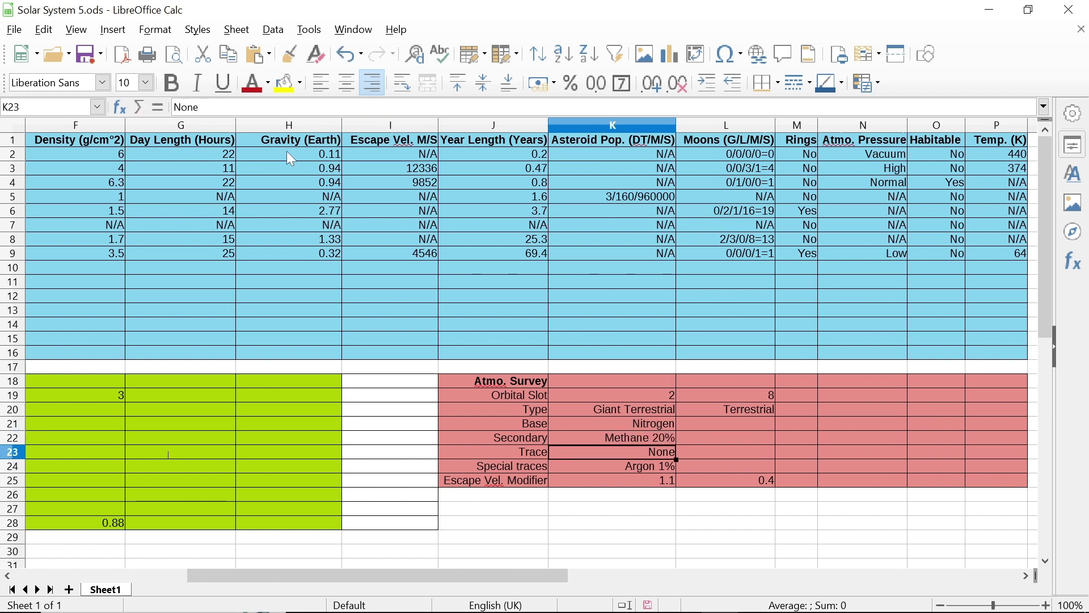
Add 79% to the Nitrogen entry in the Base row for orbital slot 2.
left_click(639, 423)
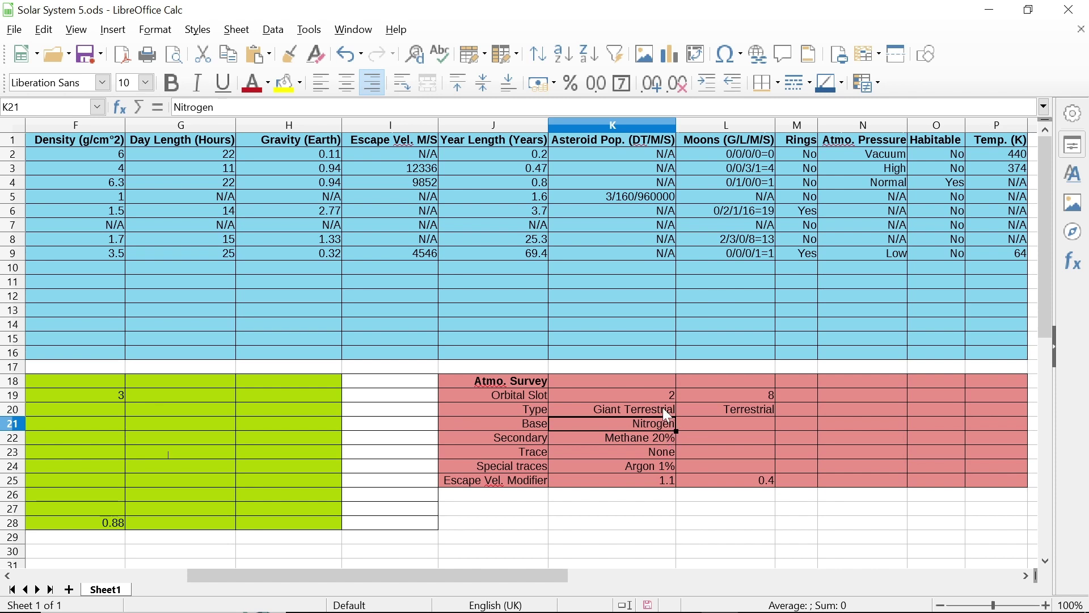
scroll(663, 408, "right", 3)
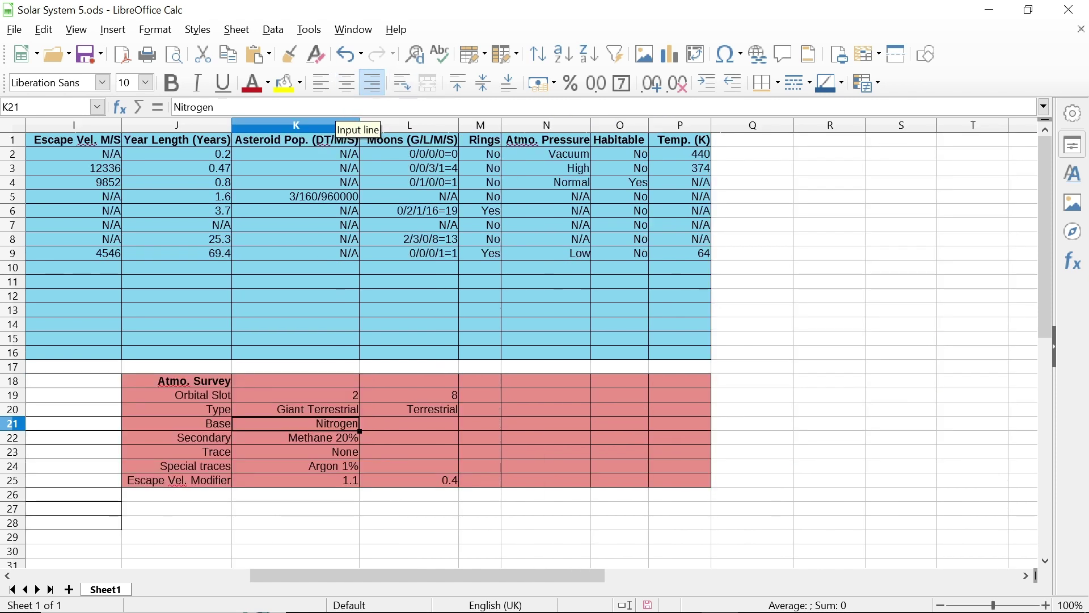
left_click(337, 107)
type("79")
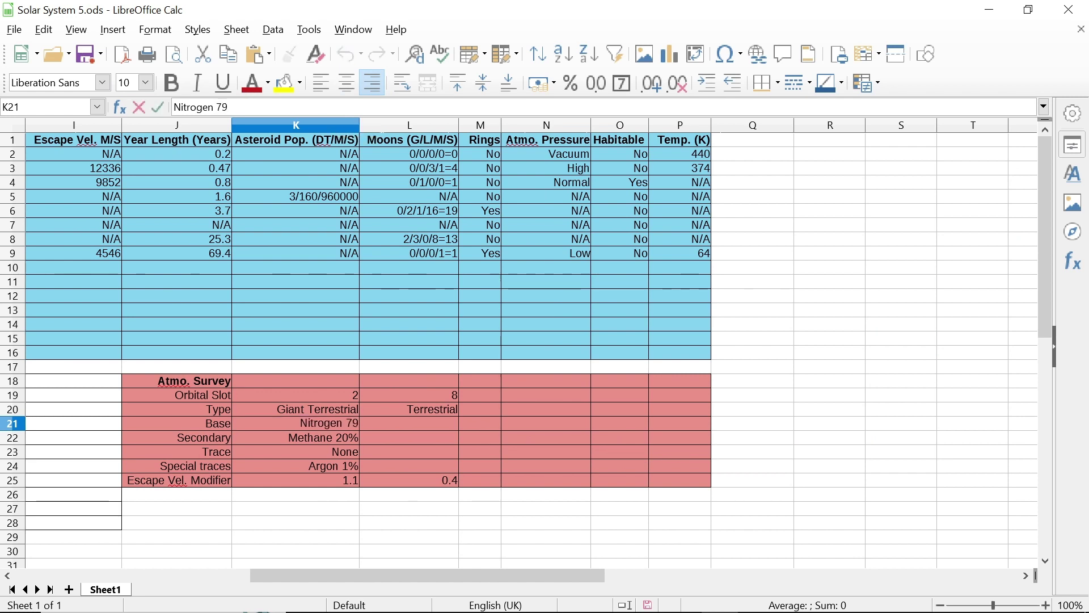
type("%")
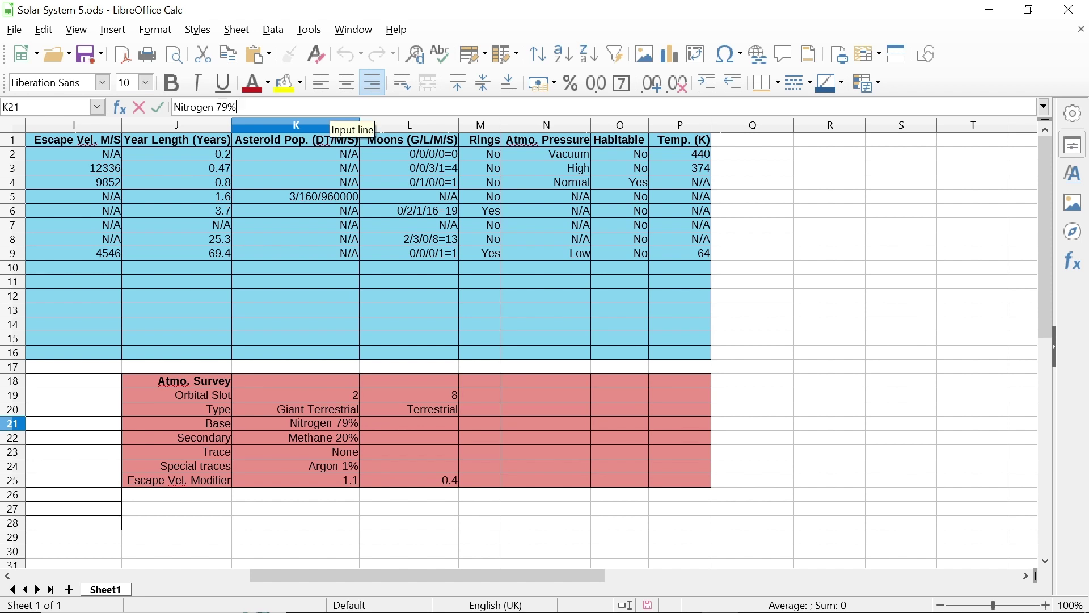
key("Return")
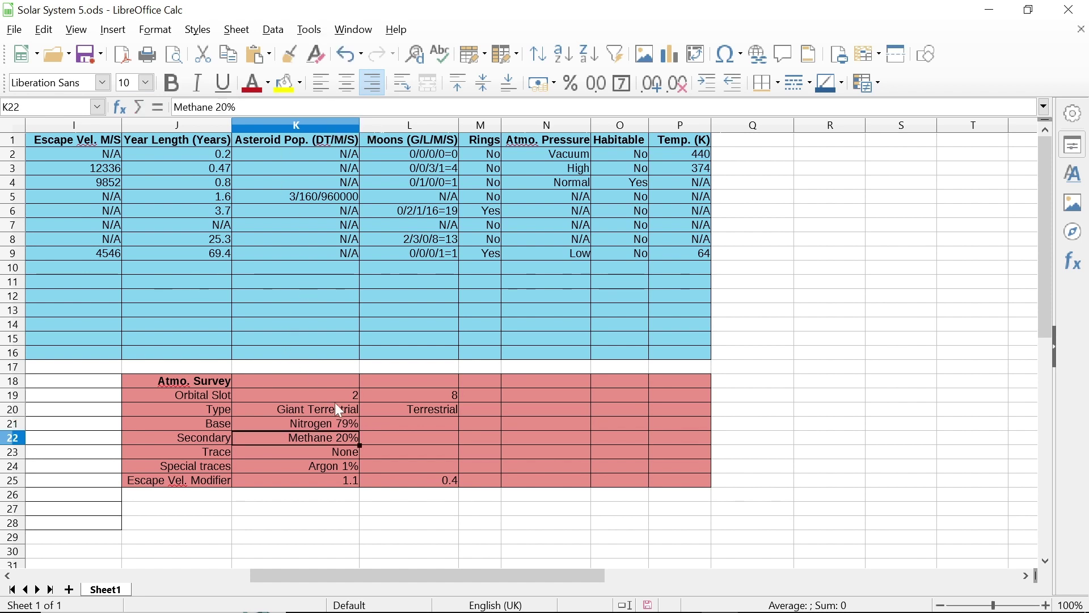
Enter Carbon Dioxide as the Base gas for orbital slot 8 in the Atmo. Survey table.
left_click_drag(428, 571, 367, 560)
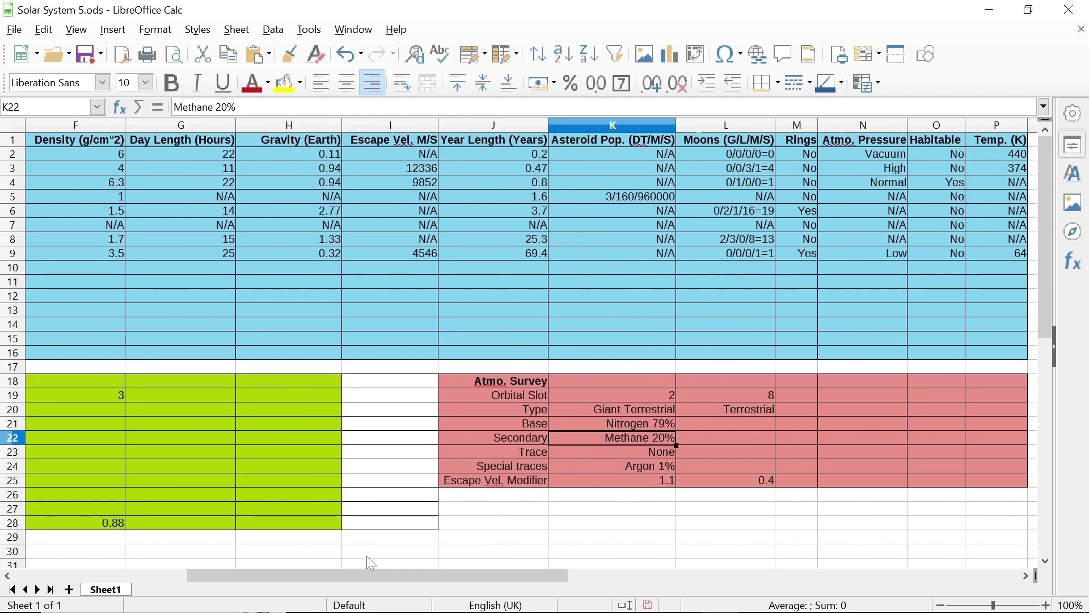
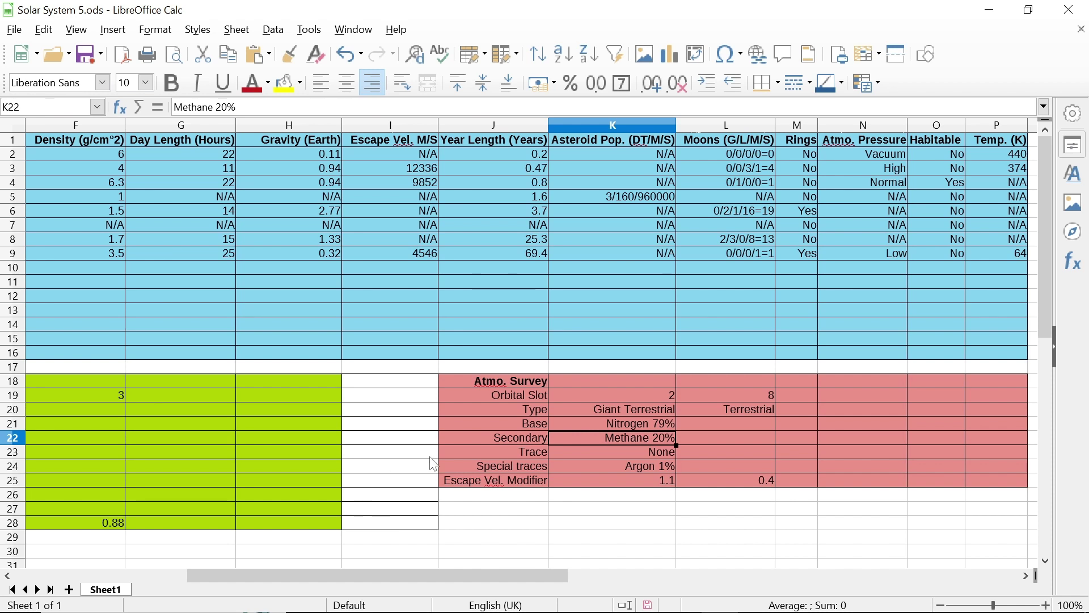
left_click(751, 430)
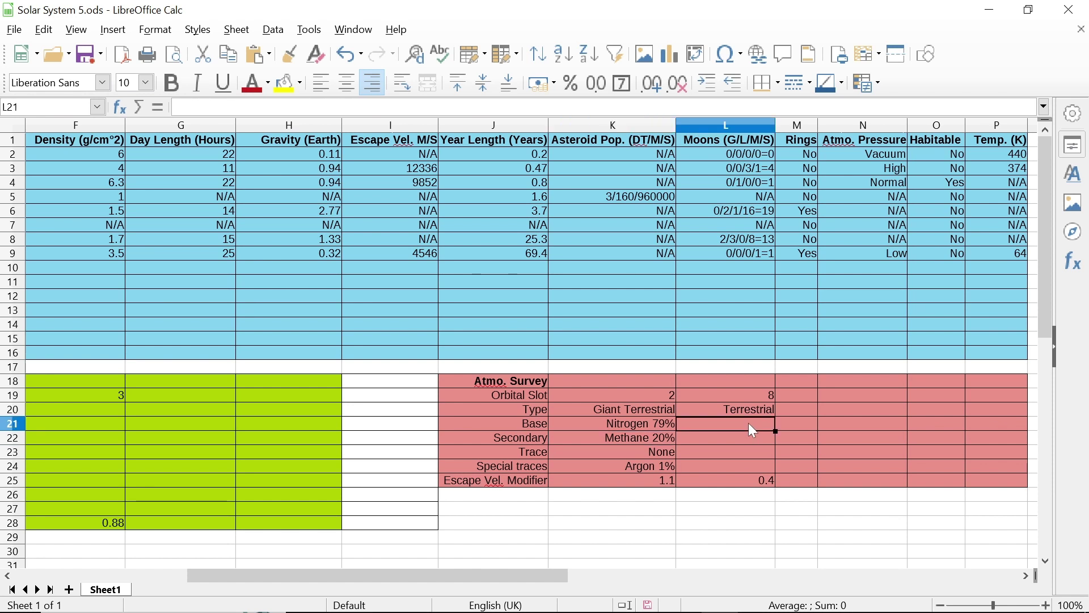
type("C")
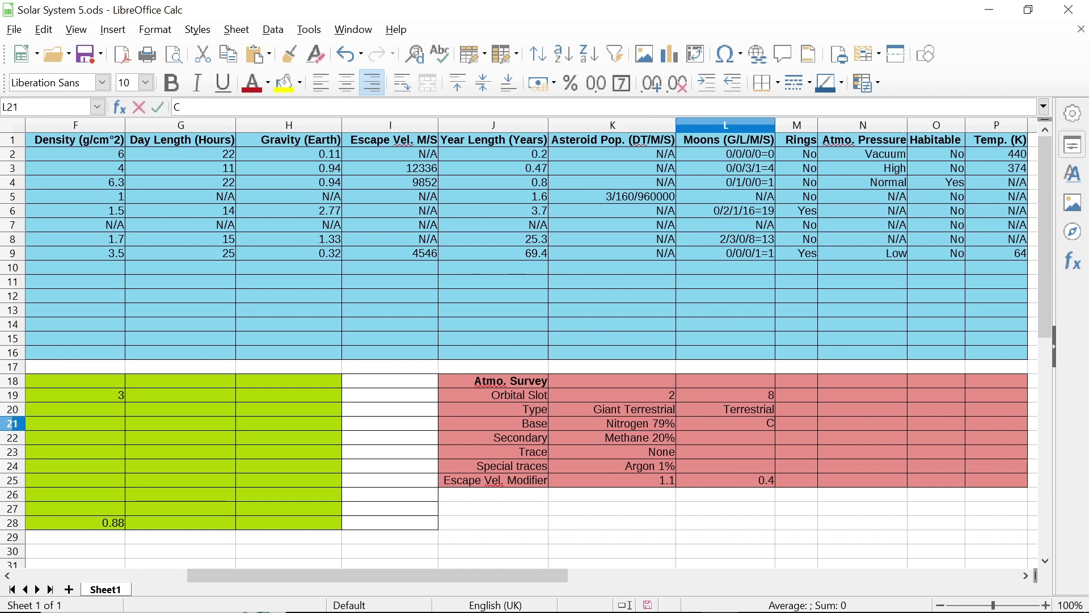
type("arbon Dioxide")
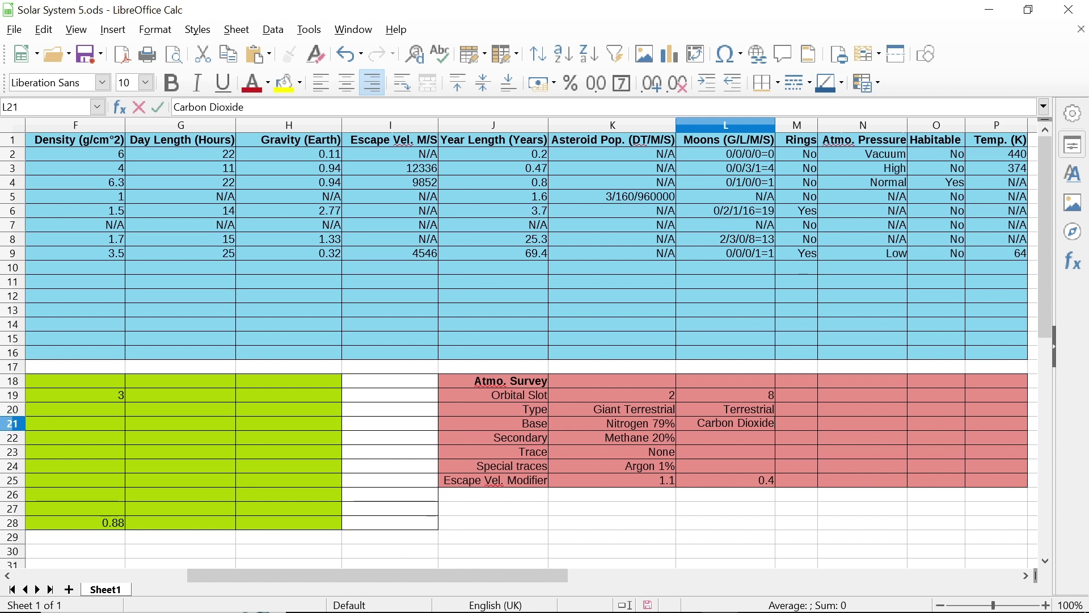
Enter Cabon Dioxide as the Secondary gas and Sulfur Dioxide as the Trace gas for orbital slot 8.
left_click(734, 437)
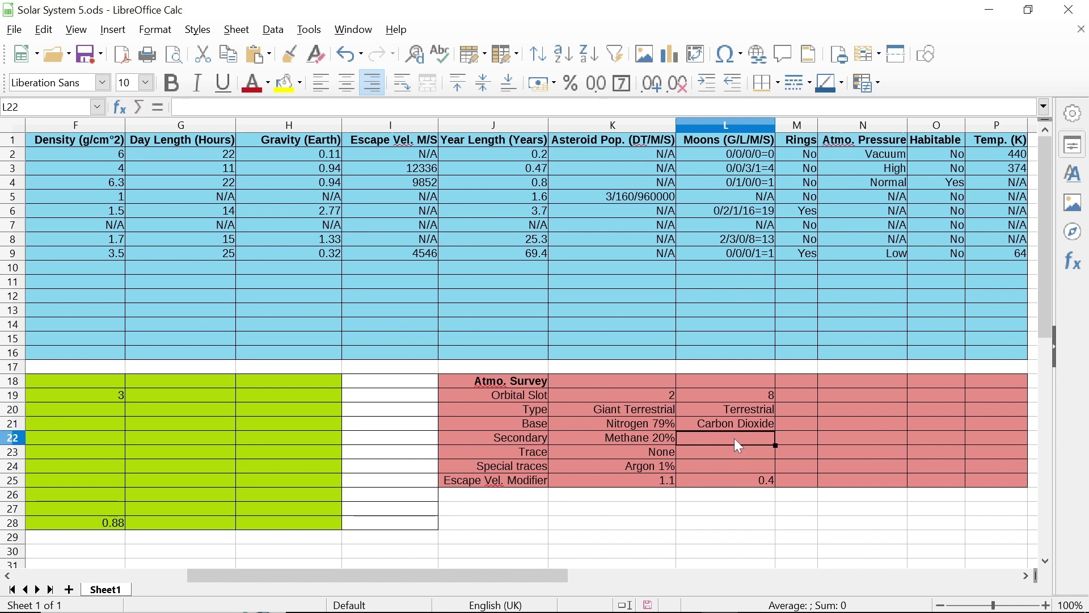
type("Cabon")
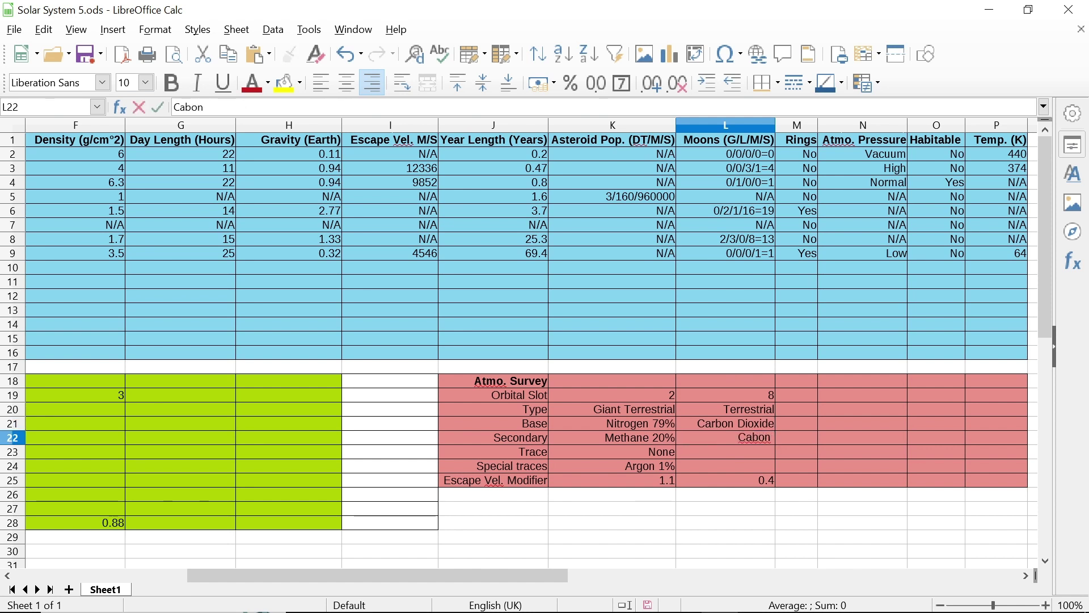
type(" Dioxid")
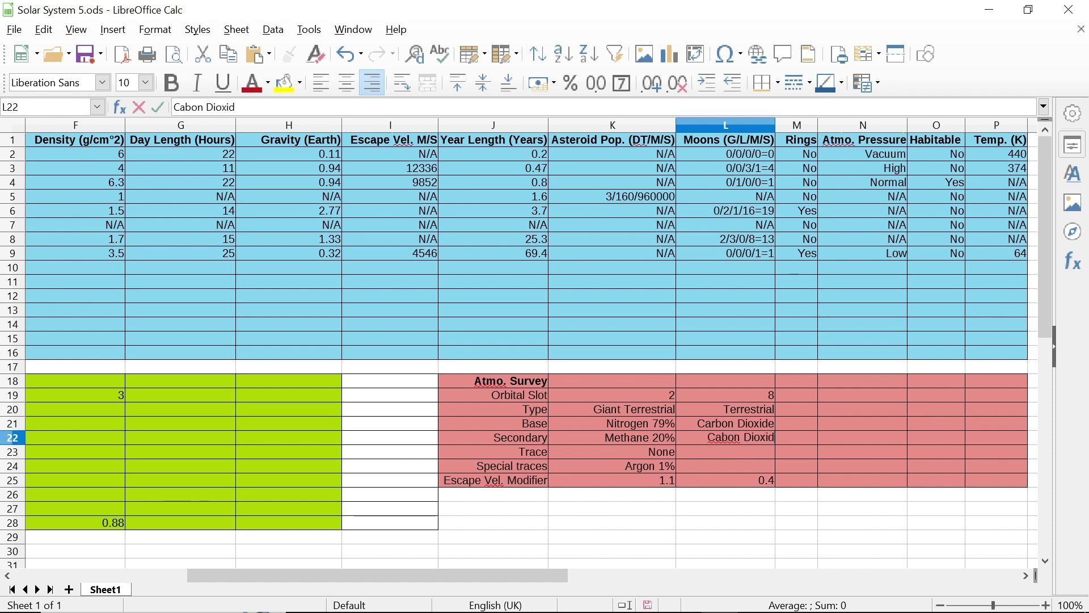
type("e")
key("Return")
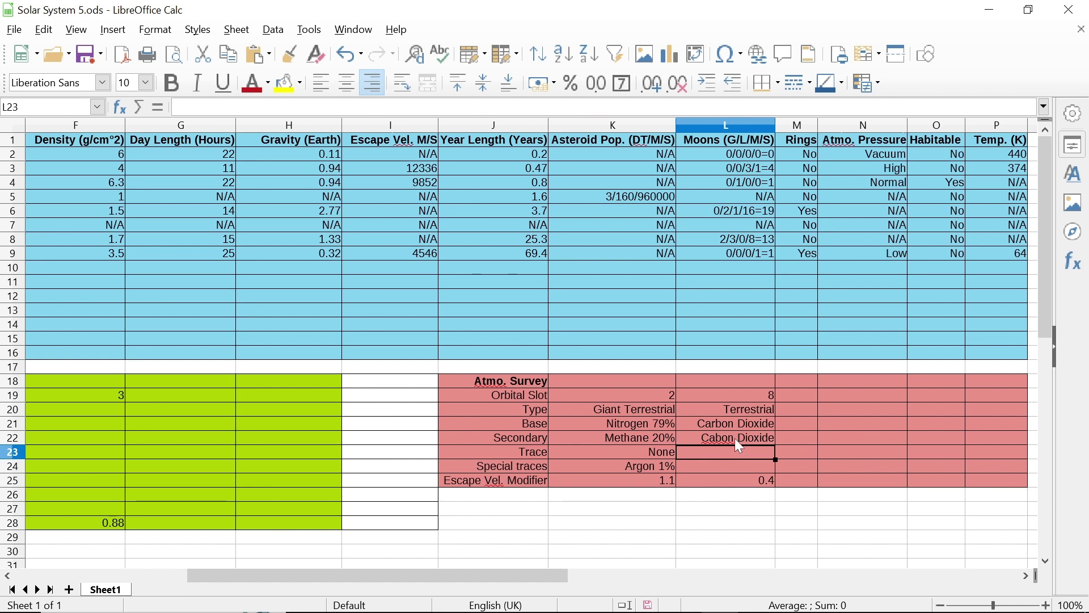
type("Su")
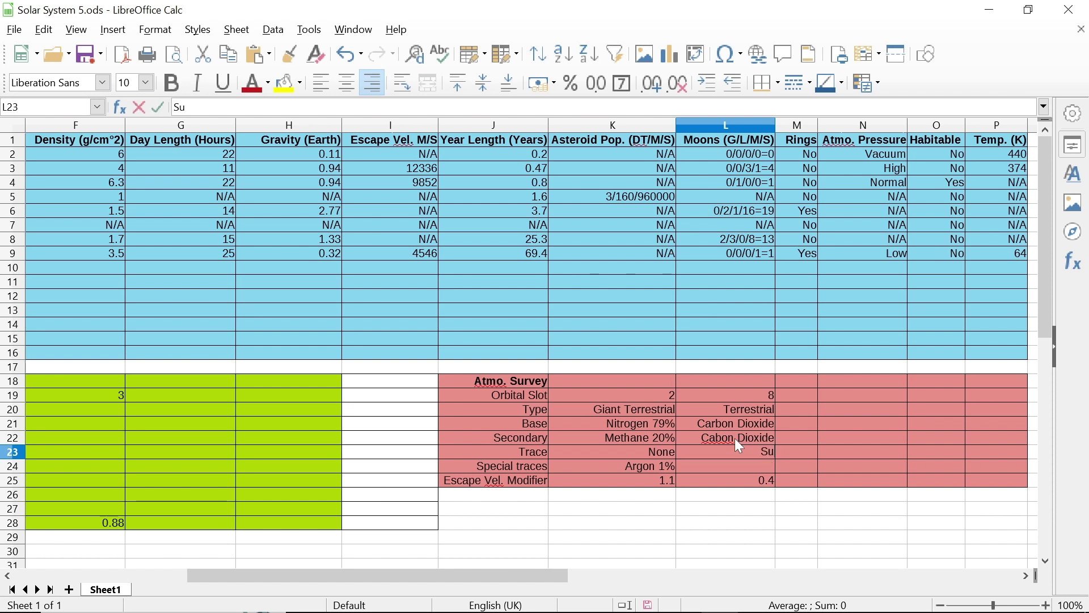
type("lfur Dioxide")
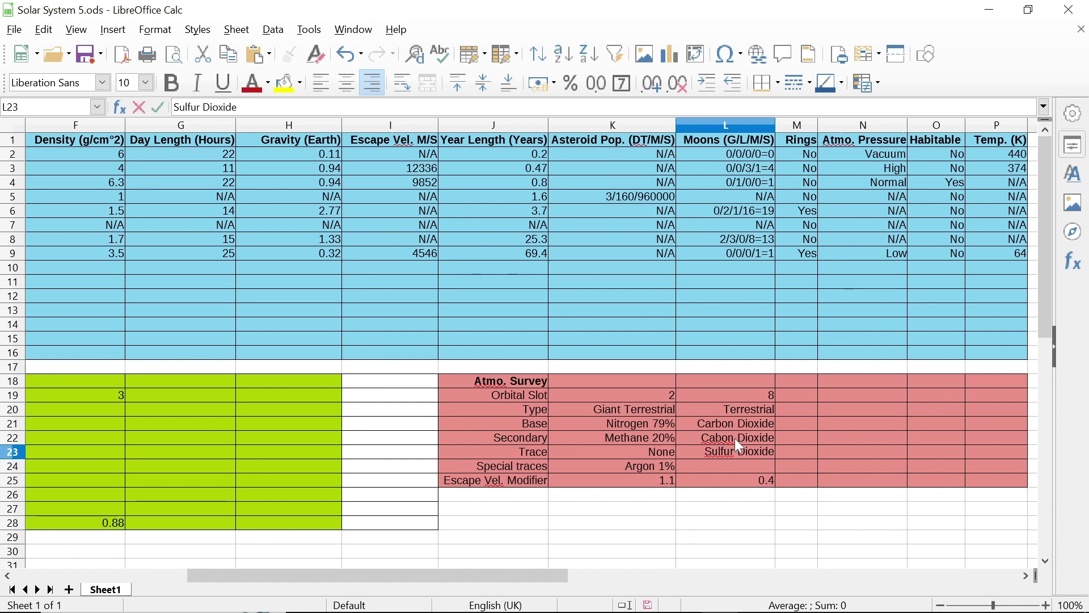
Enter Nitrous Oxide 1.5% as the Special traces gas for orbital slot 8 in the Atmo. Survey table.
key("Return")
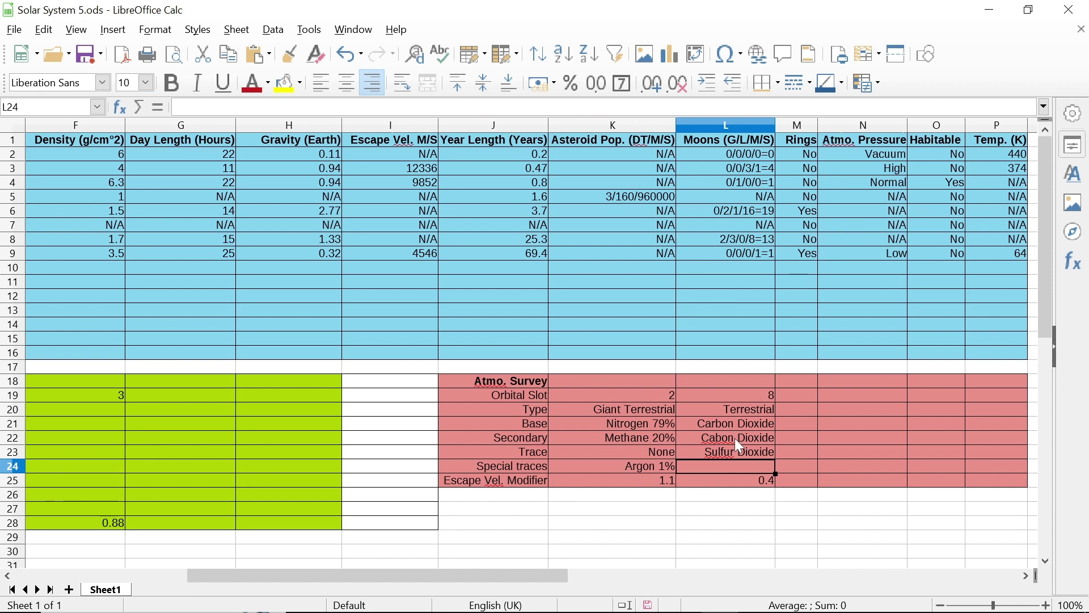
type("Ni")
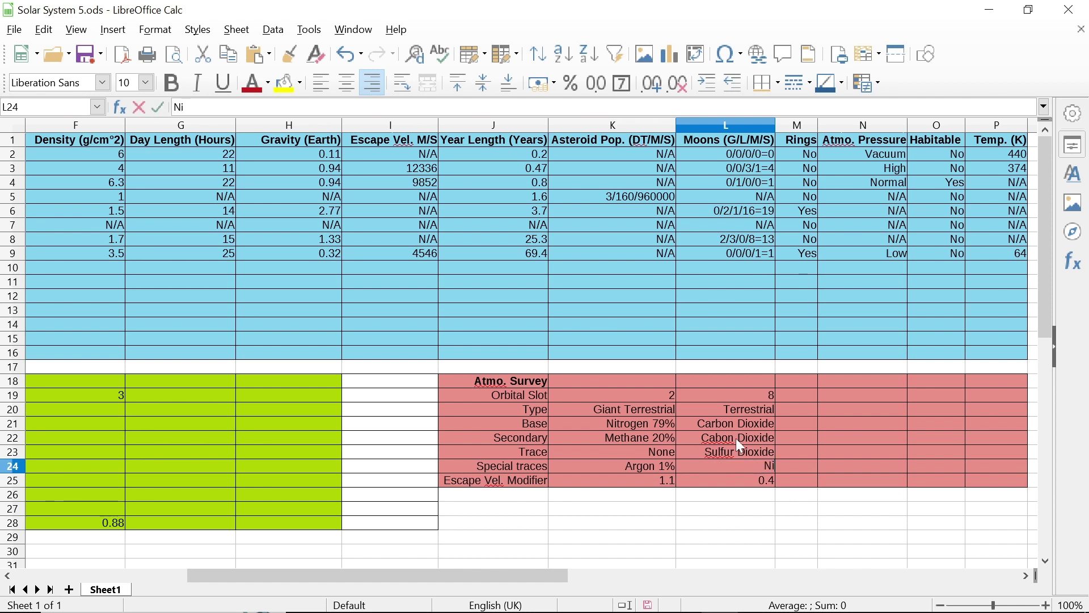
type("trous Oxide")
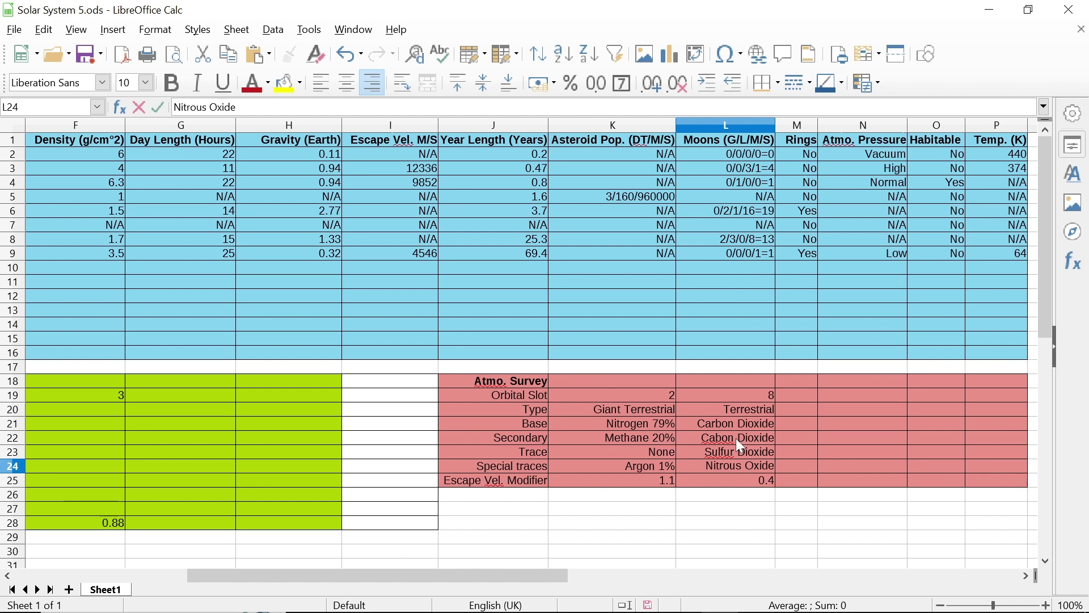
type("15")
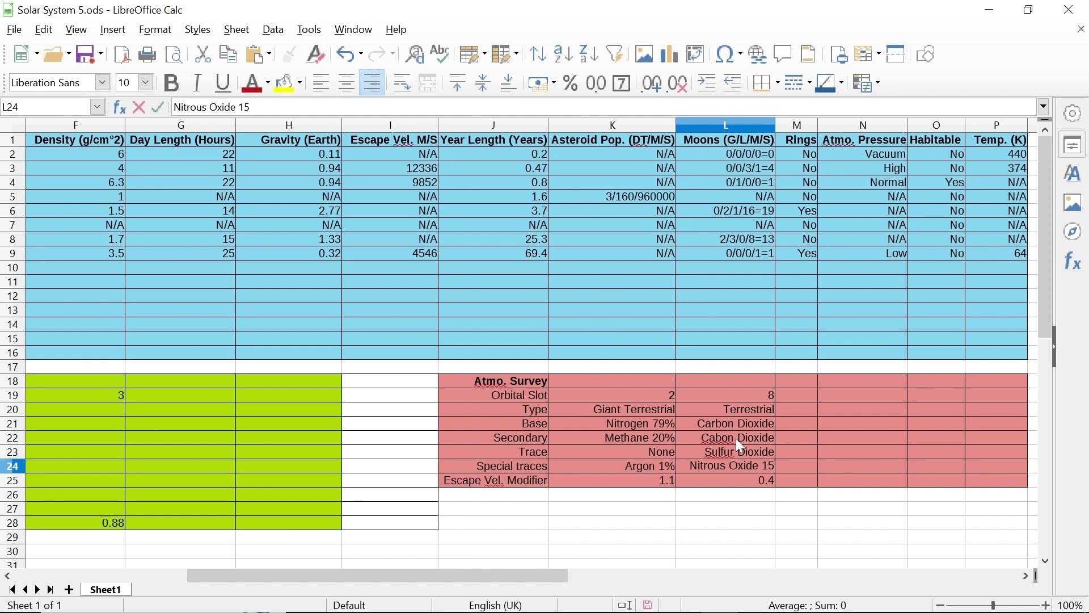
key("BackSpace")
type(".5%")
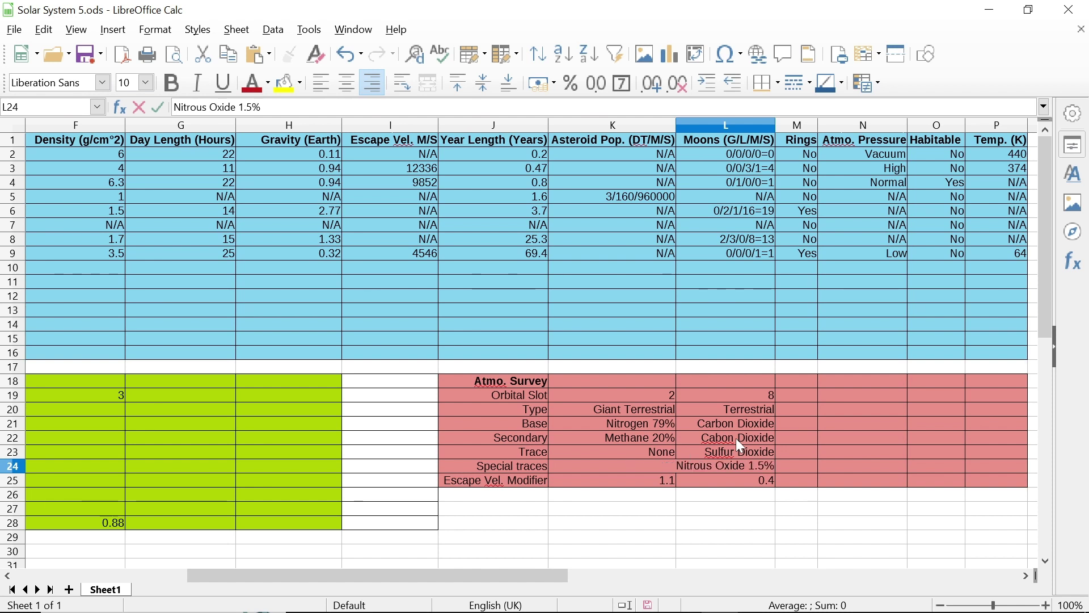
key("Up")
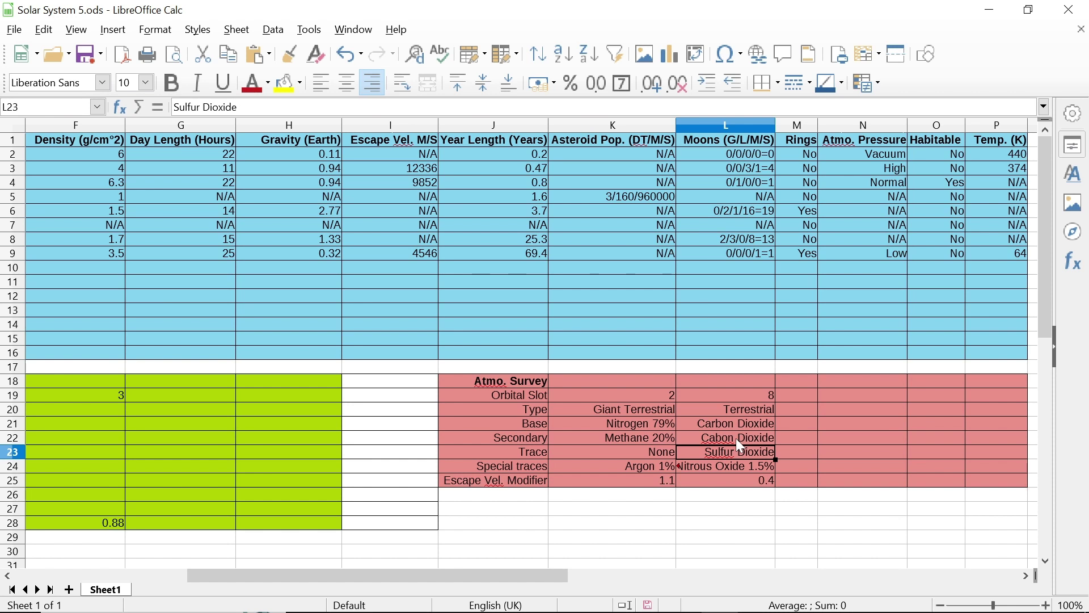
type("3")
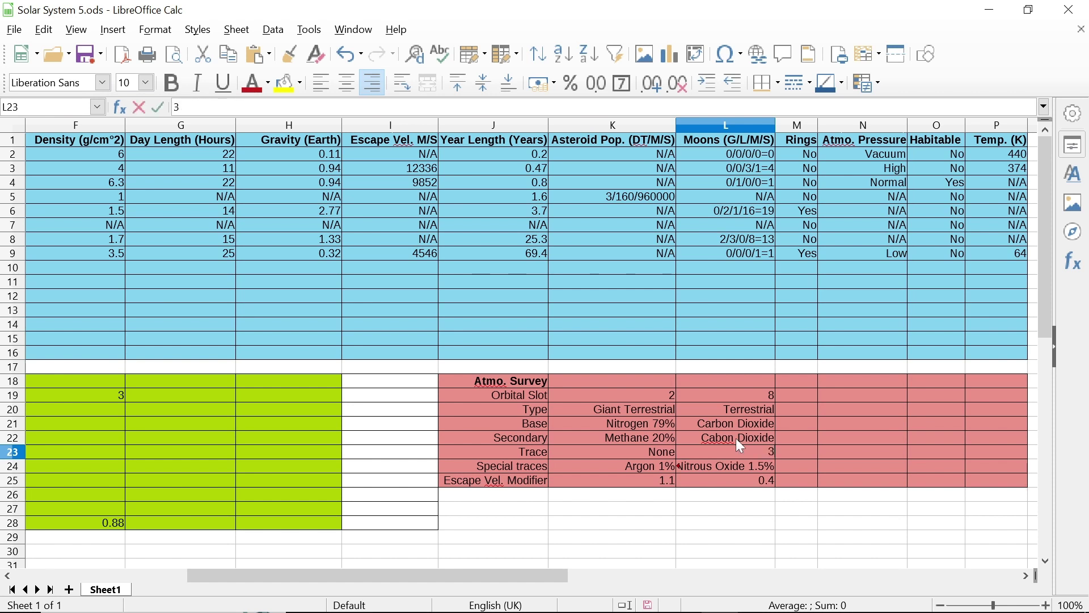
type("%")
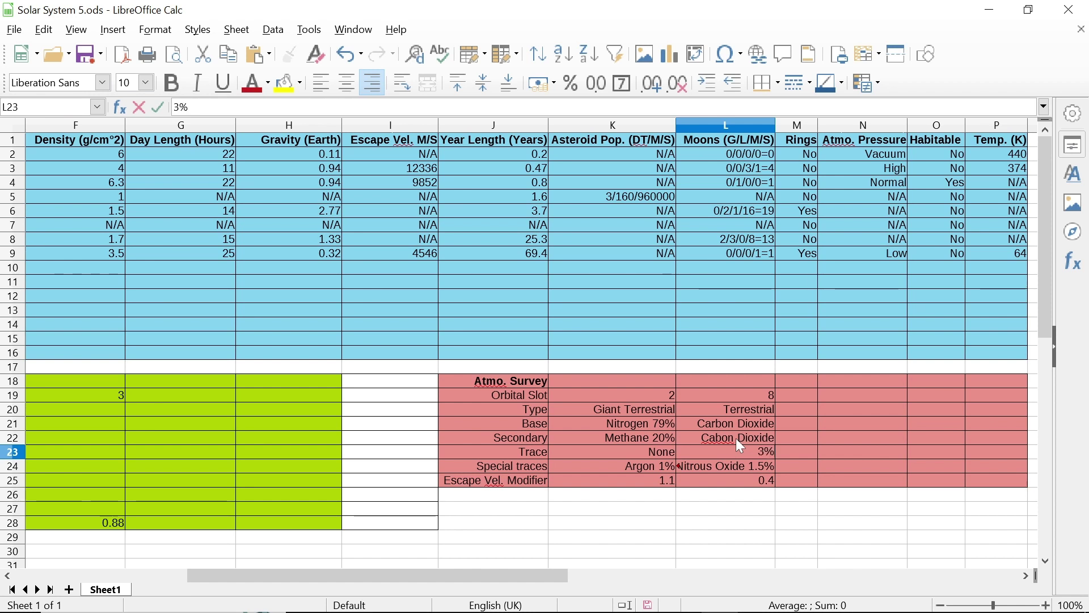
key("ctrl+z")
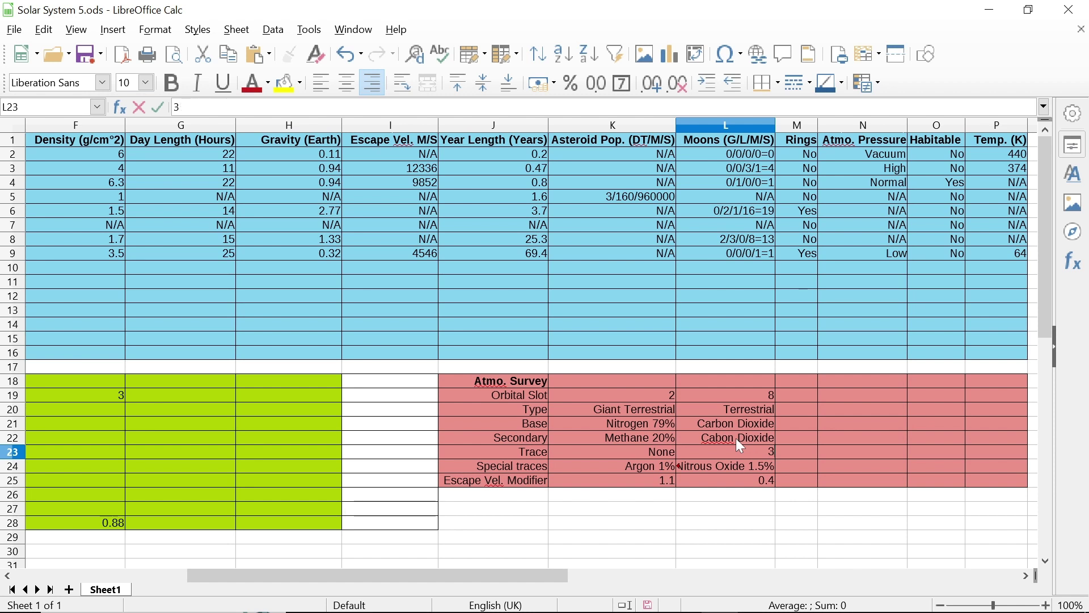
key("ctrl+z")
Enter Sulfur Dioxide 3% as the Trace gas for orbital slot 8.
type("Sul")
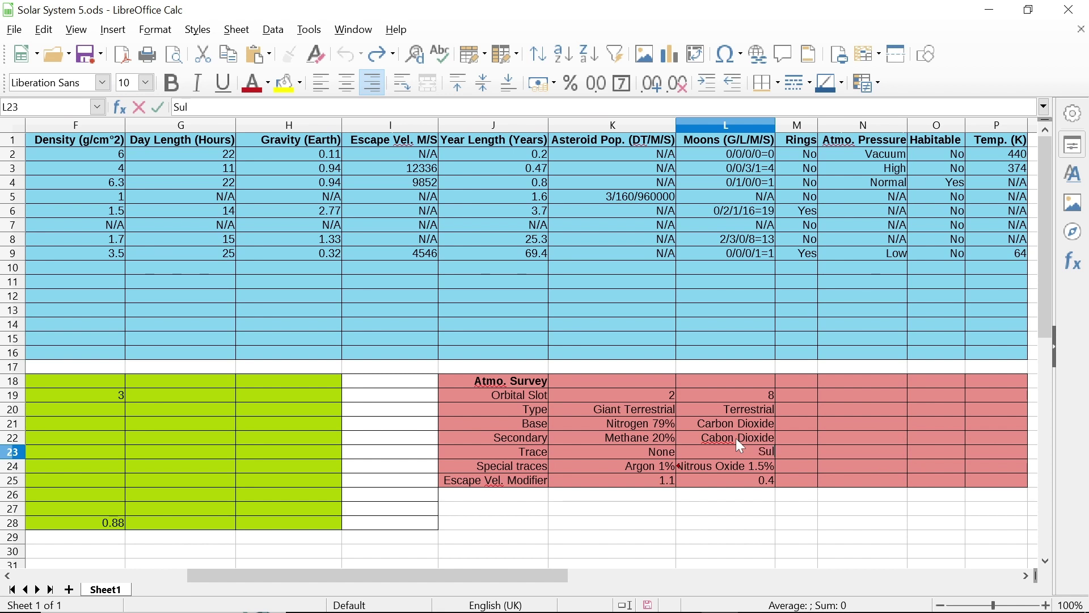
type("fur Dioxide")
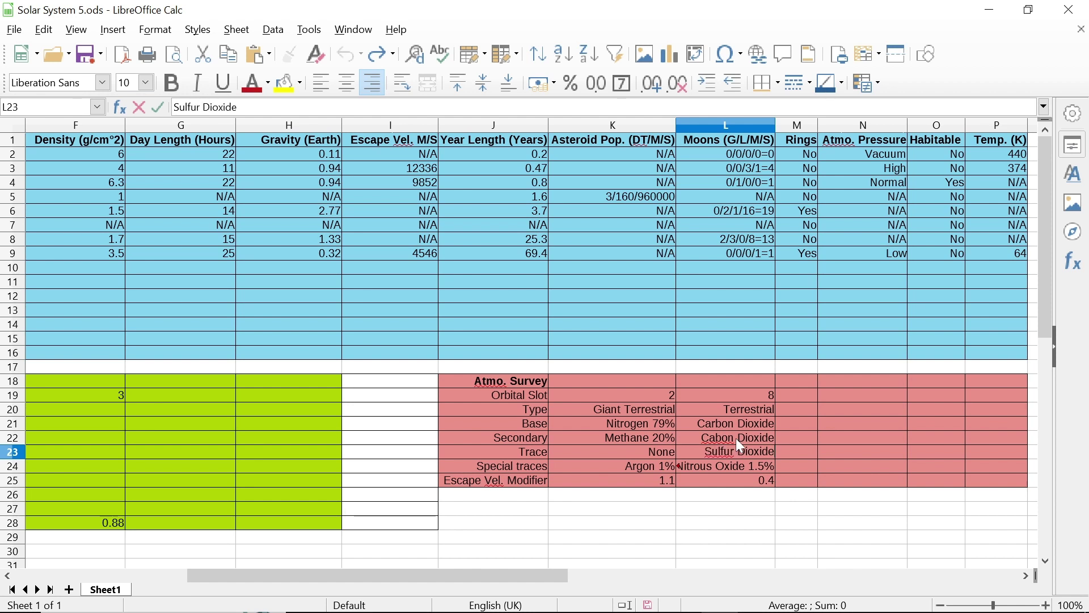
type(" 3")
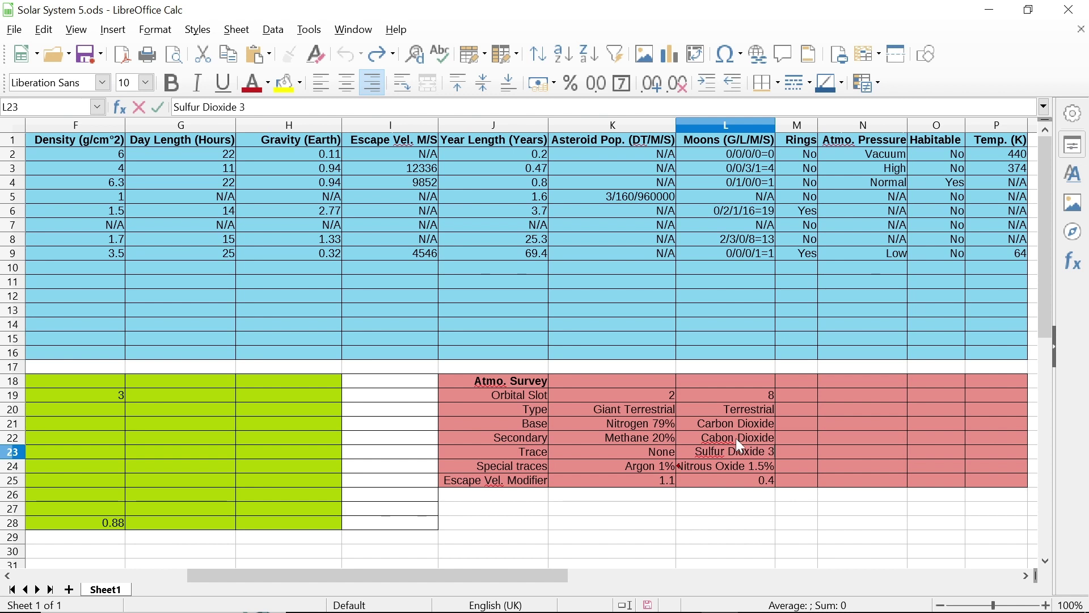
type("%")
Add 17% to the Cabon Dioxide entry in the Secondary row for orbital slot 8.
key("Up")
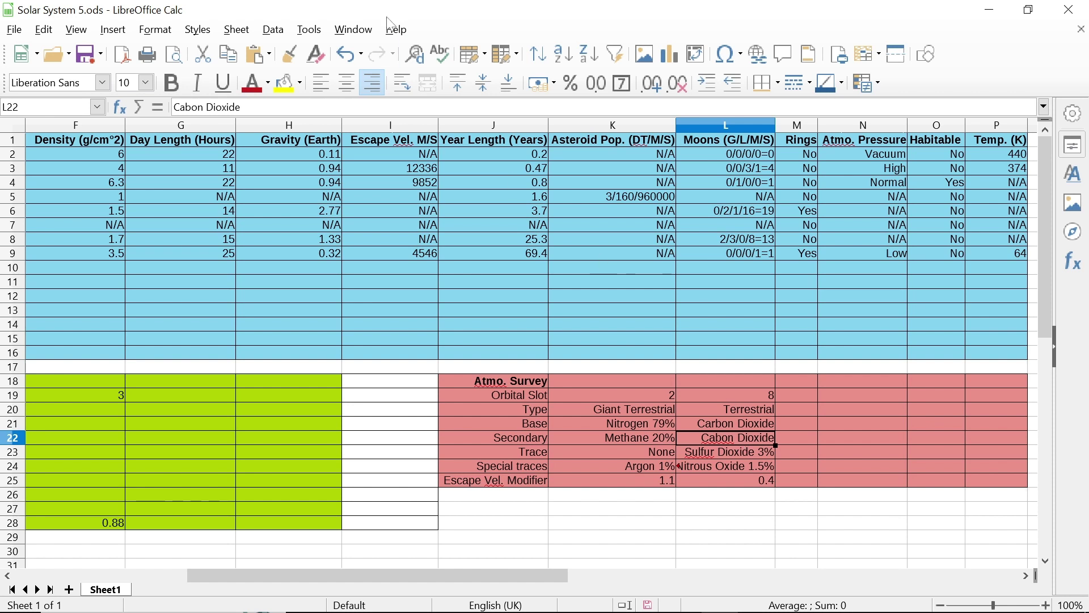
left_click(392, 108)
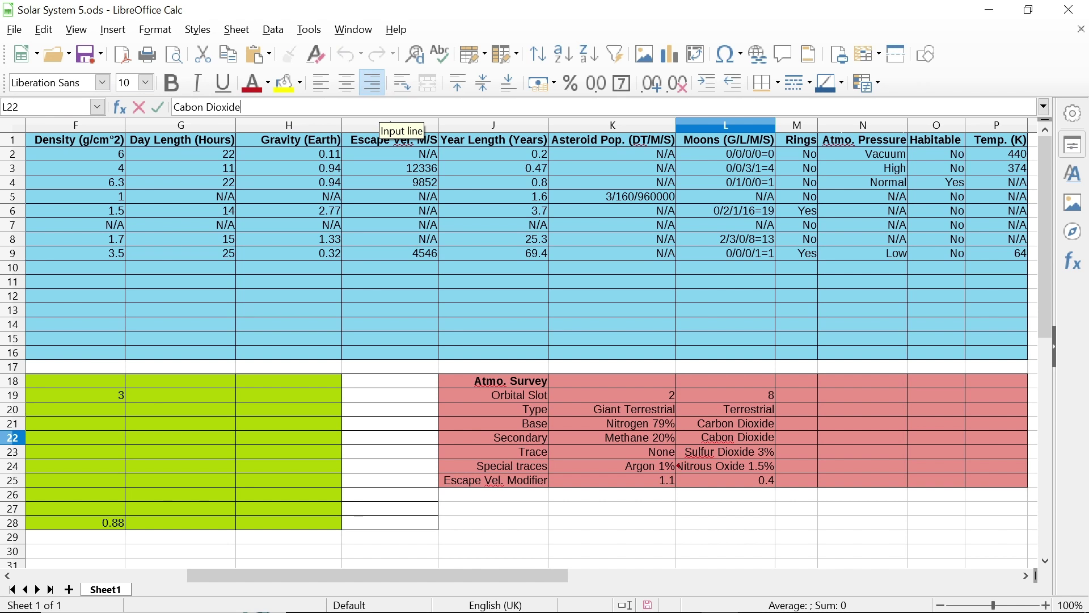
type("17")
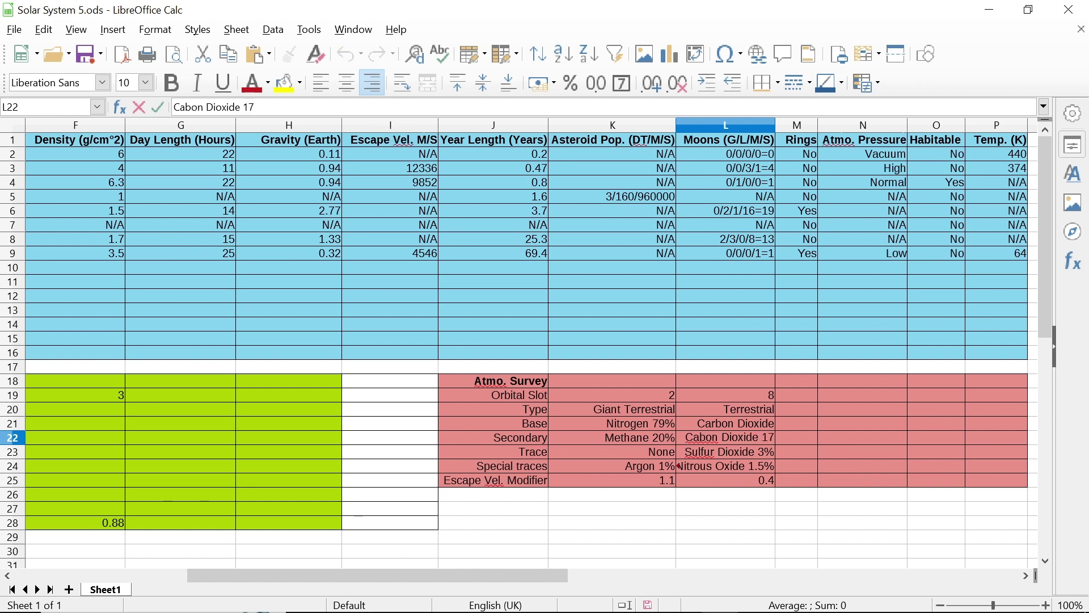
type("%")
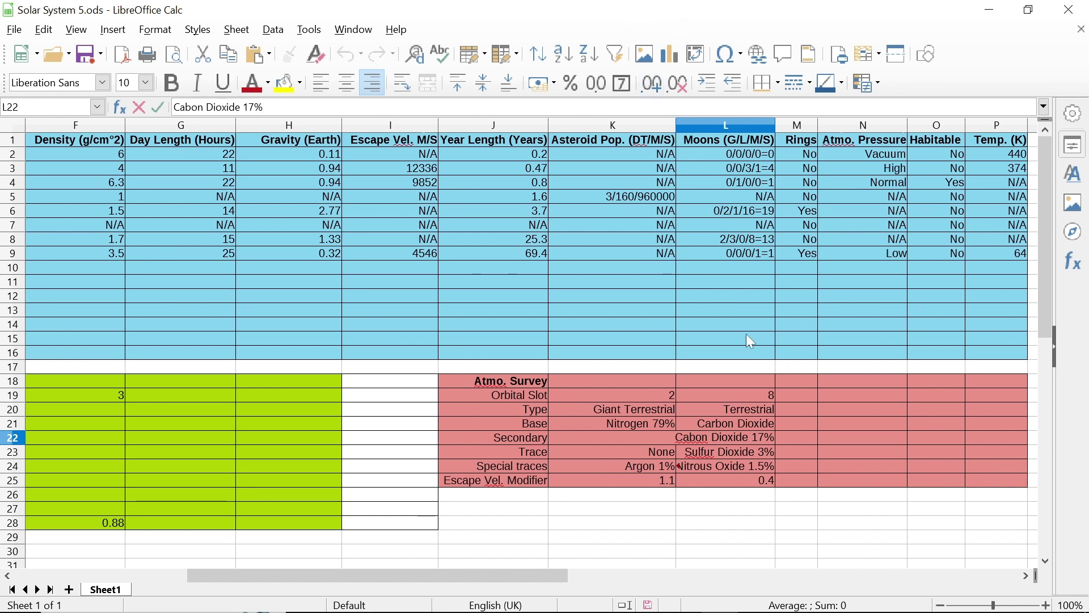
Add 78.5% to the Carbon Dioxide entry in the Base row for orbital slot 8.
left_click(765, 424)
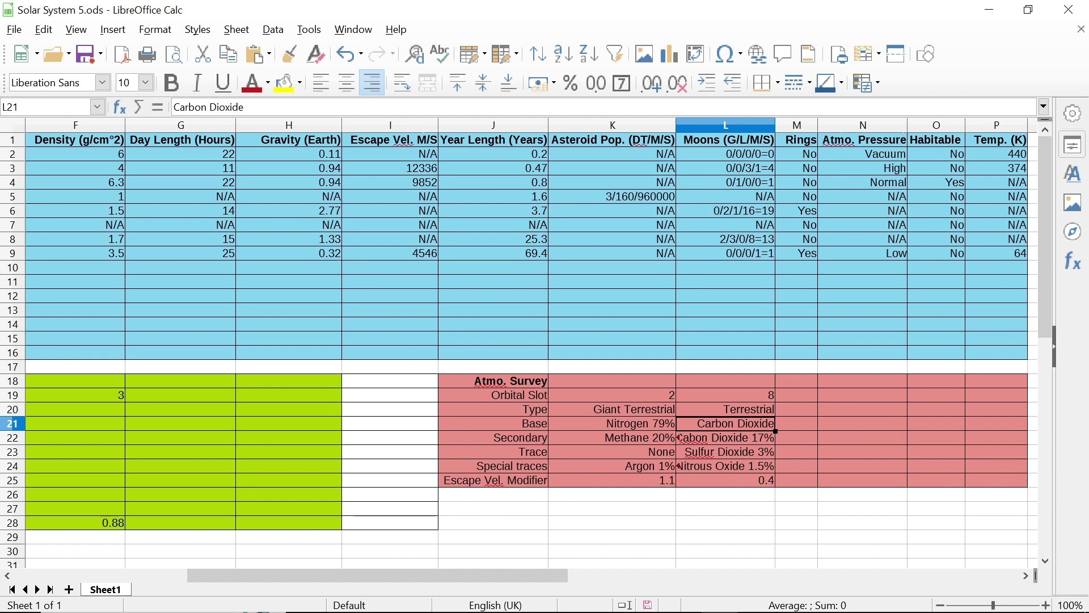
left_click(340, 108)
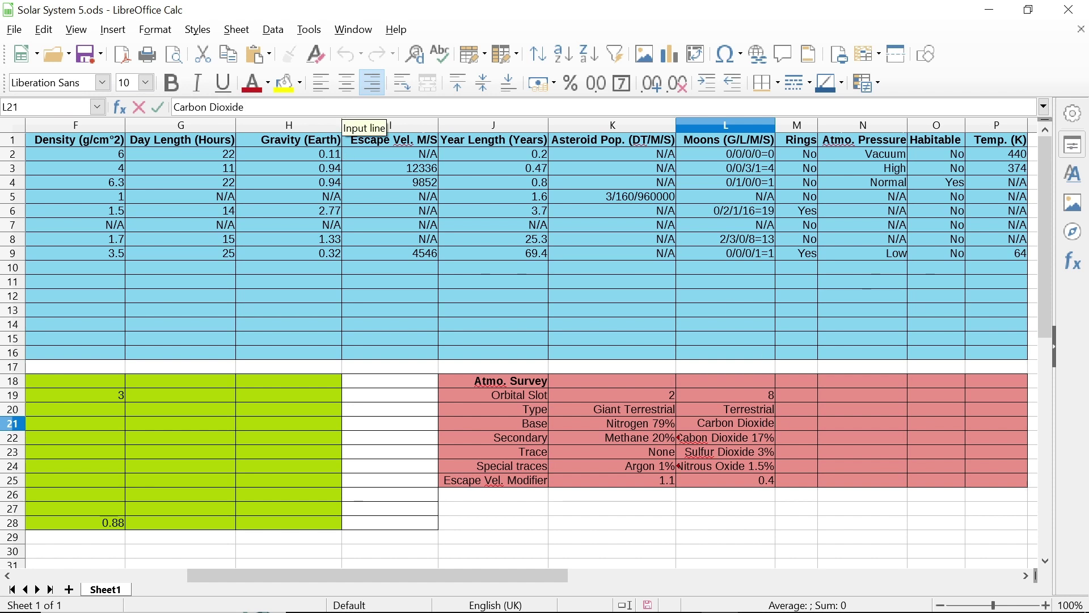
type("78")
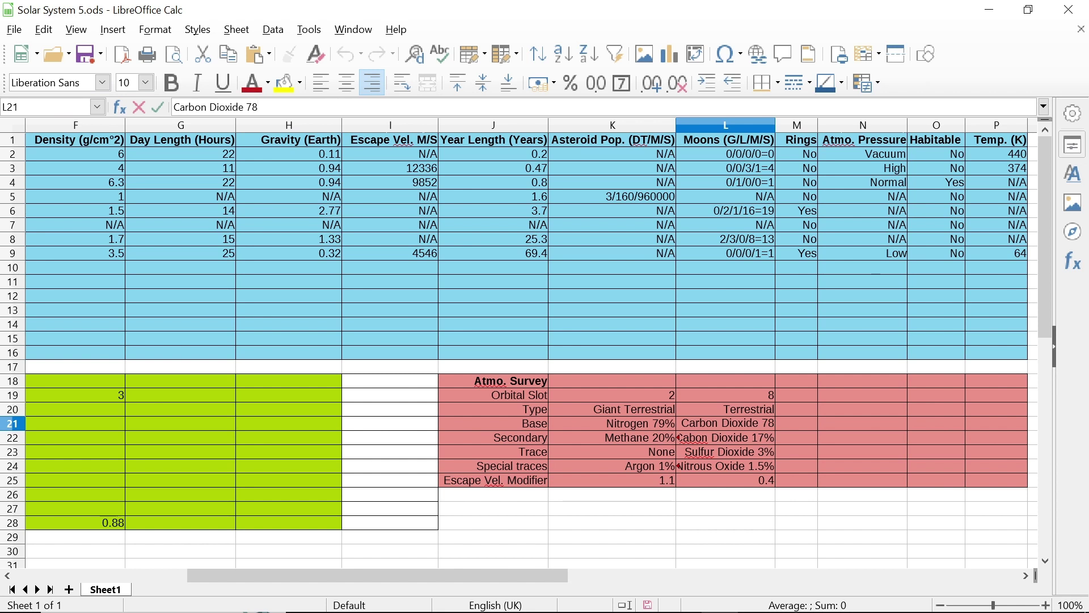
type(".5%")
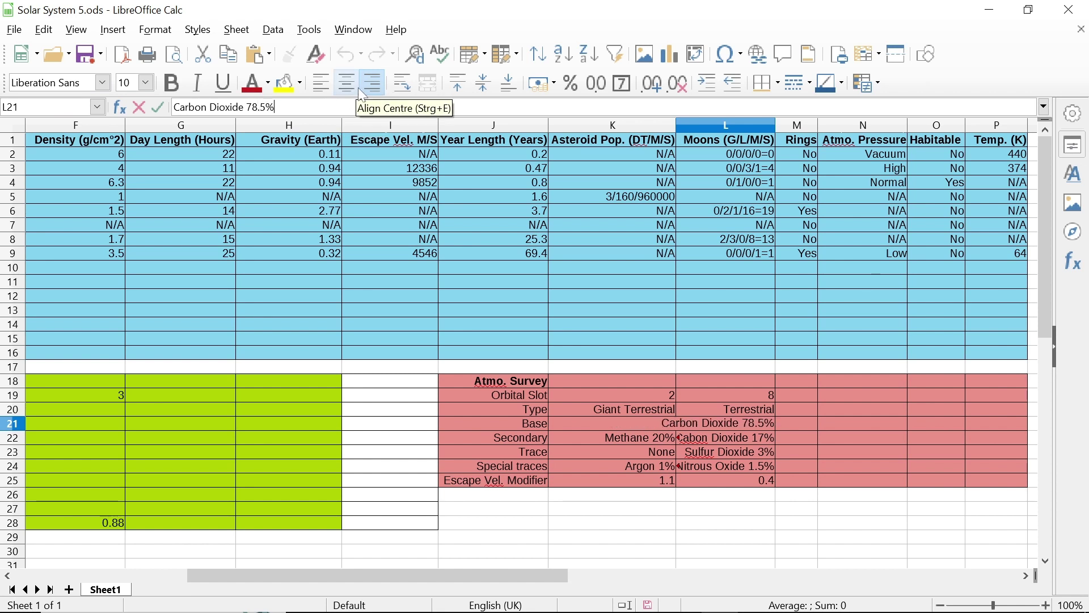
left_click(737, 437)
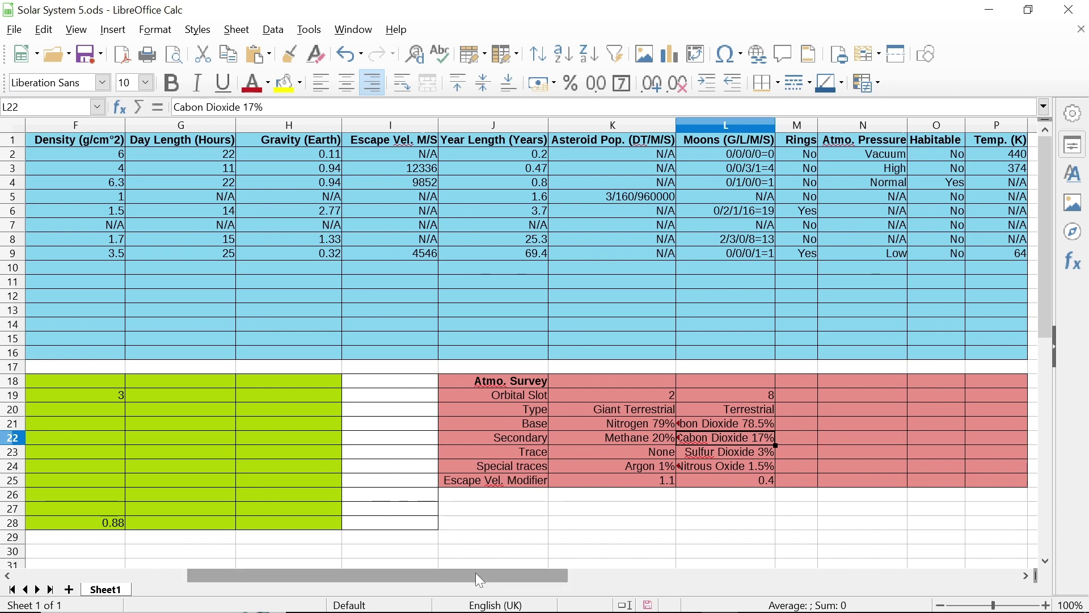
Switch to the Solar System Cheat Sheet in Notepad and read the item 17 formula for the Life Zone Pos. Modifier.
left_click_drag(479, 579, 441, 571)
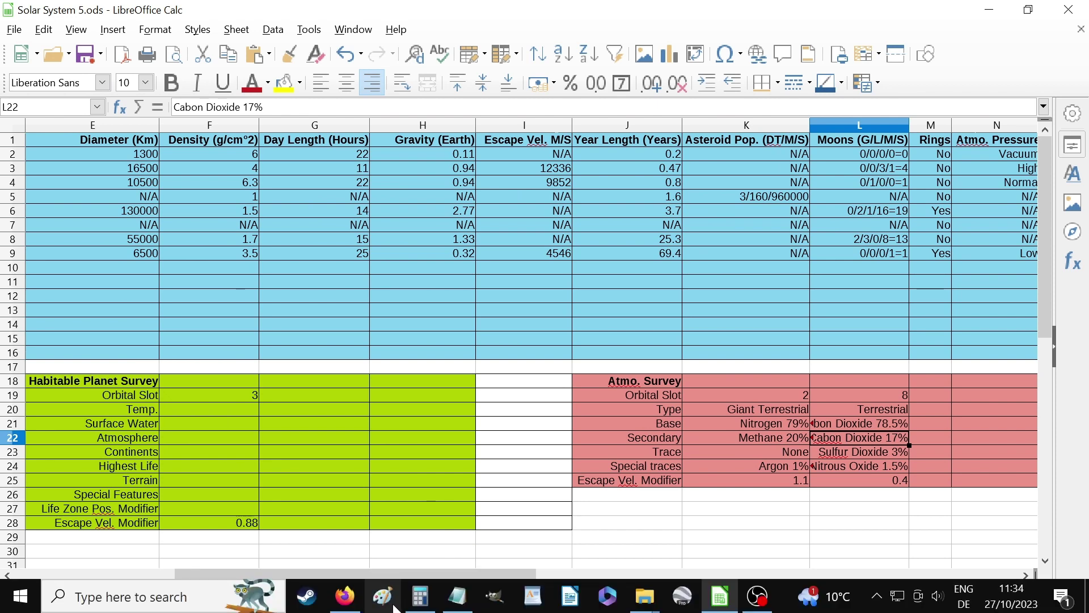
left_click(464, 601)
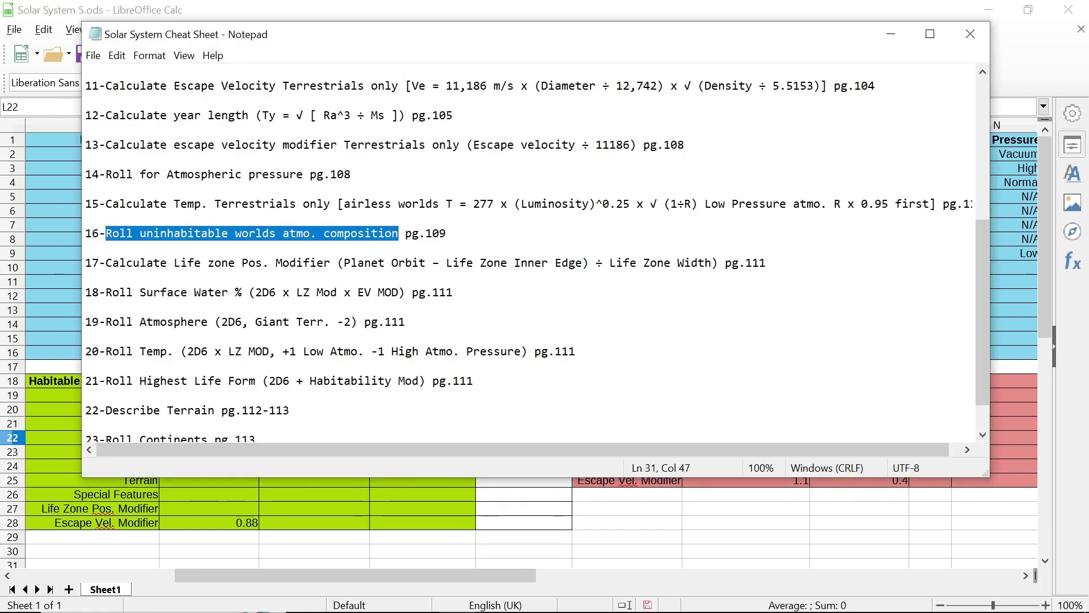
left_click_drag(106, 263, 337, 262)
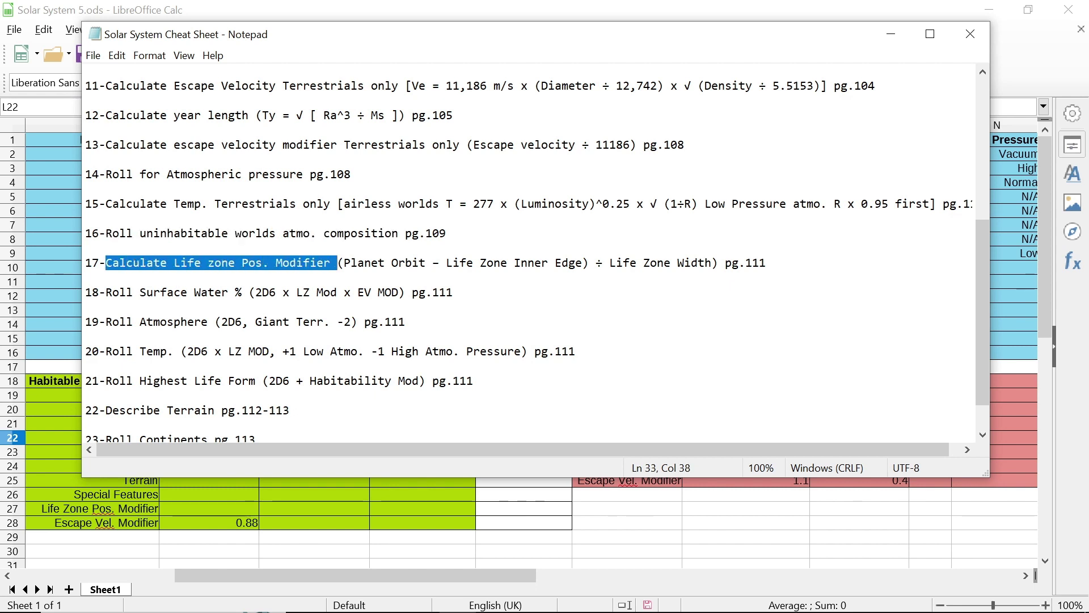
key("Down")
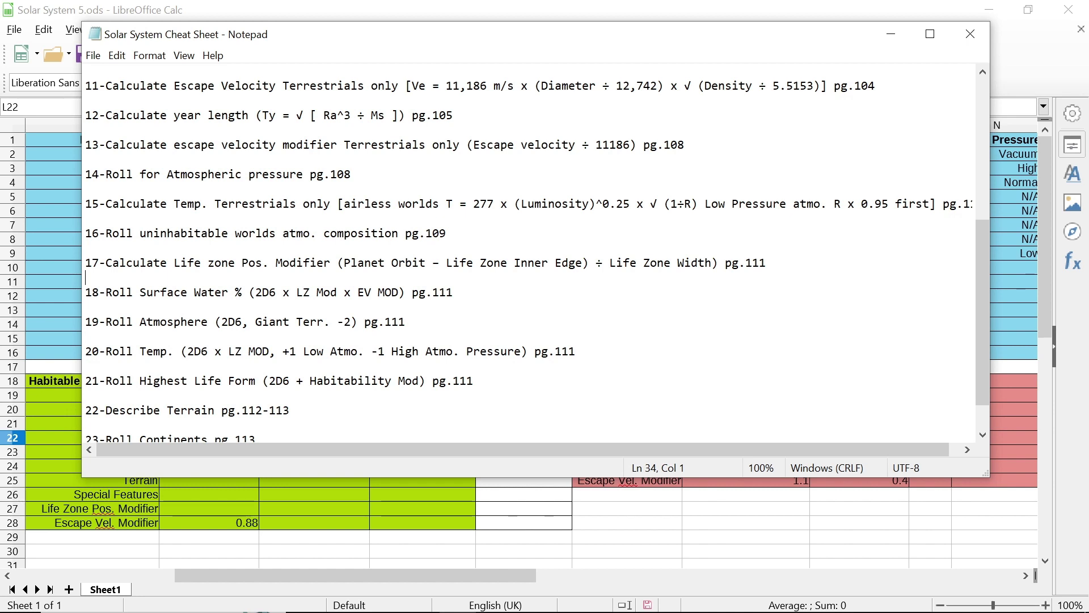
left_click_drag(343, 263, 712, 262)
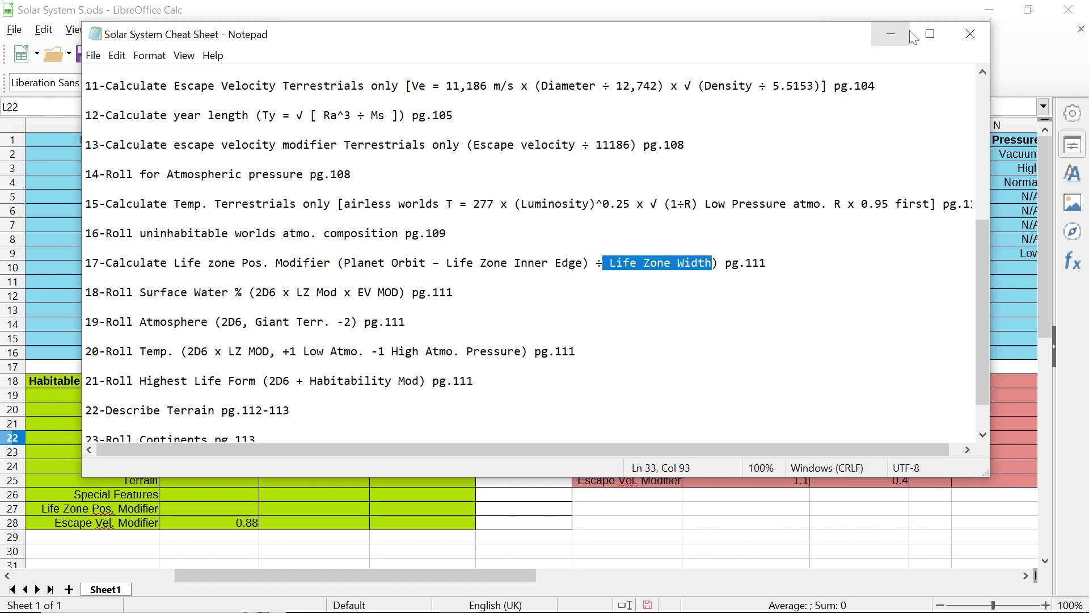
left_click(891, 34)
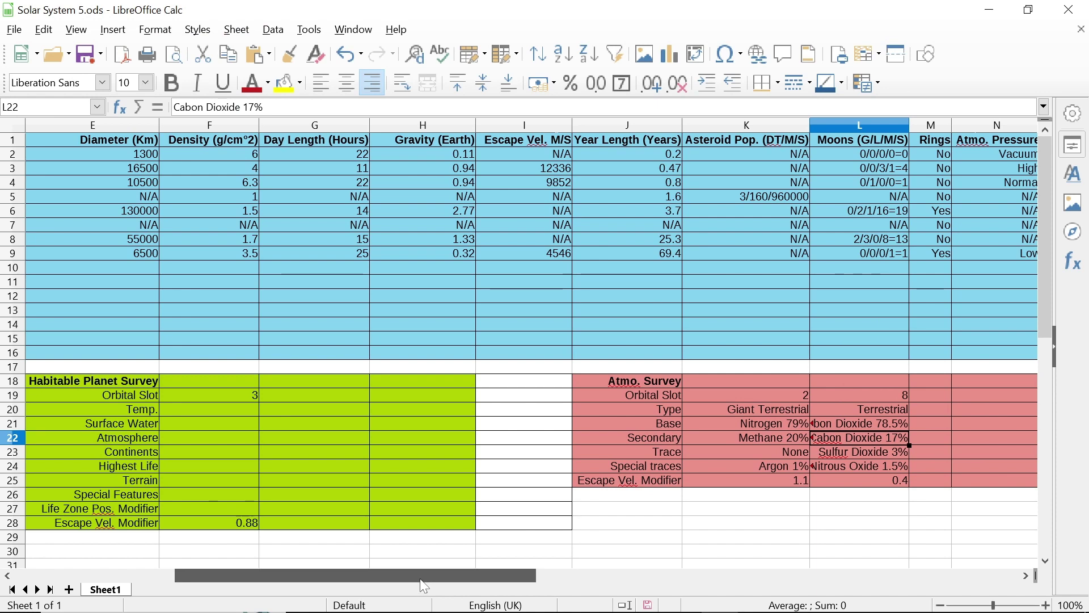
Look up the Life Zone Width in the Solar Survey table and the distance in AU of the terrestrial planet in orbital slot 3.
left_click_drag(418, 575, 250, 542)
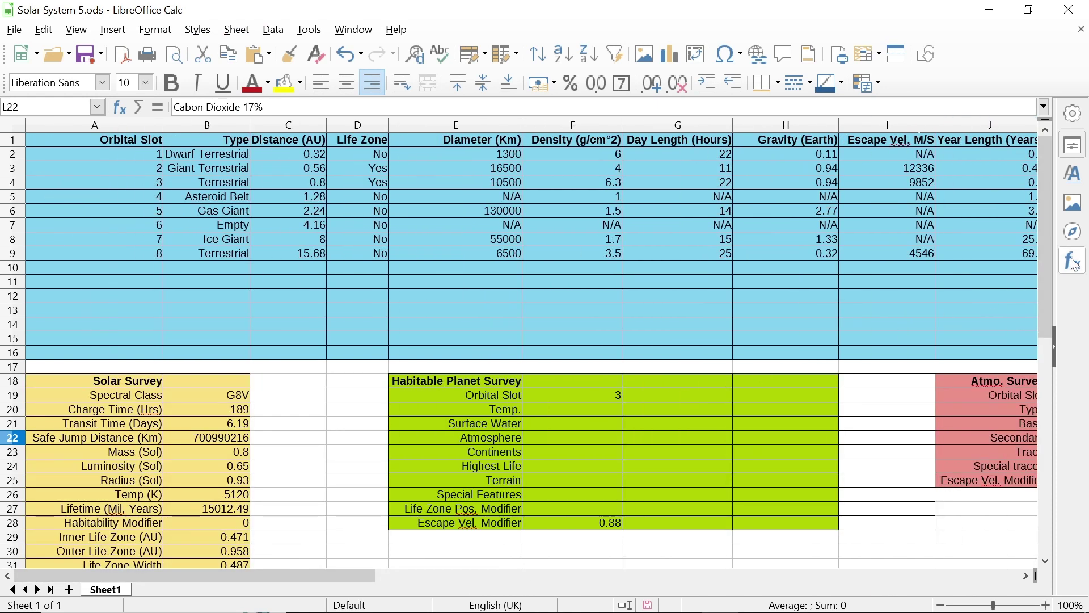
left_click_drag(1042, 262, 1043, 274)
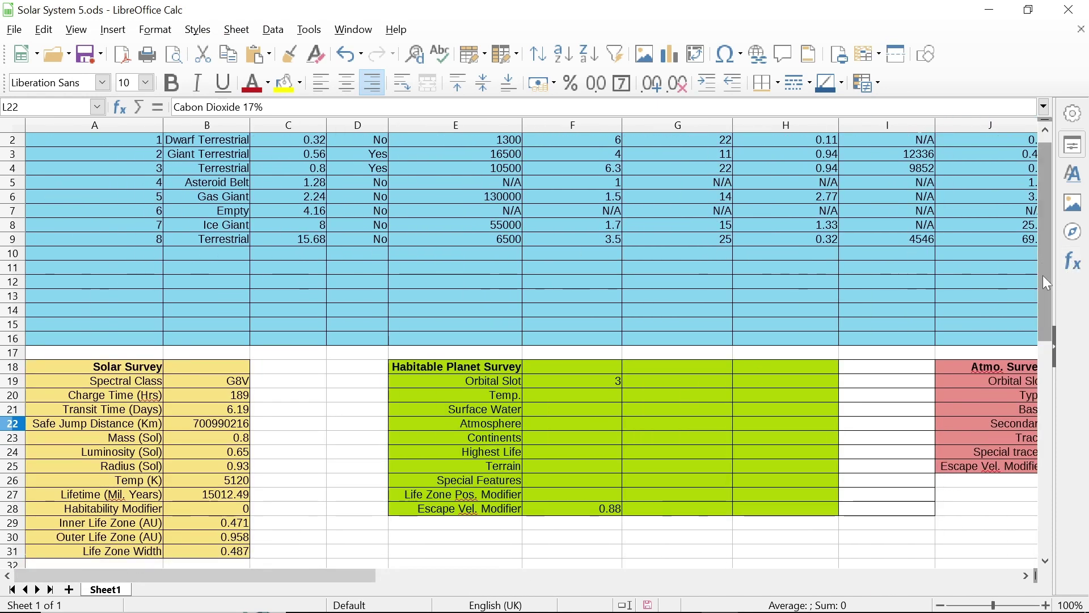
left_click(241, 551)
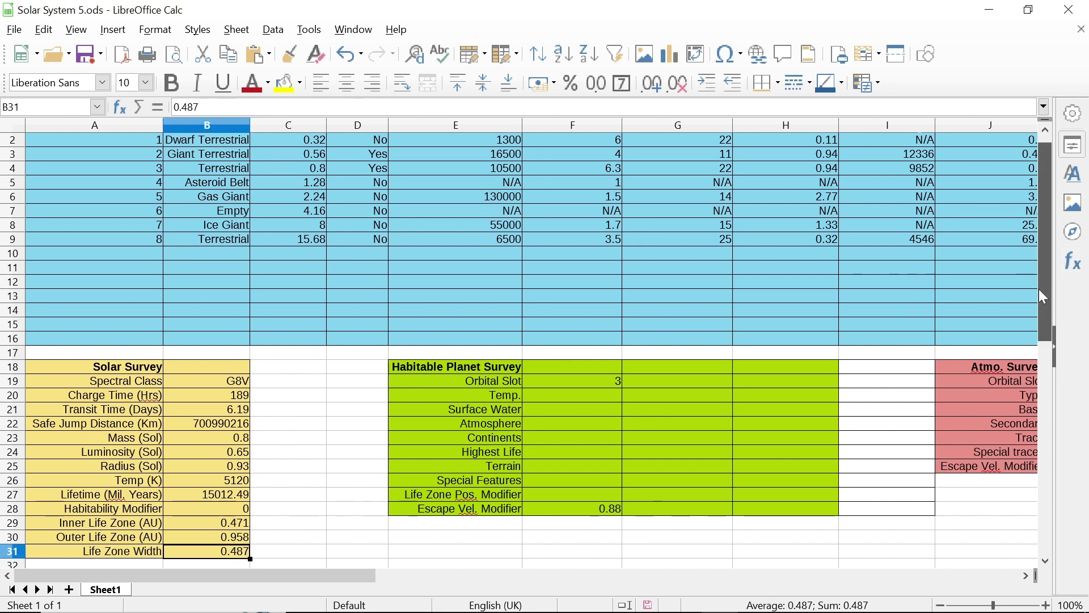
left_click_drag(1039, 288, 1040, 279)
left_click(243, 183)
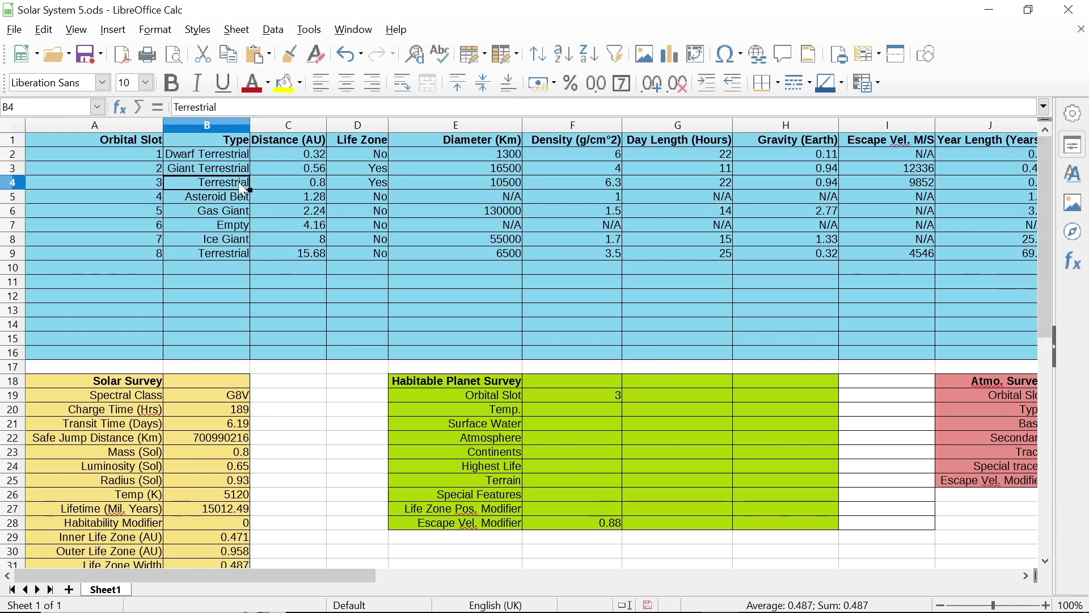
left_click(312, 187)
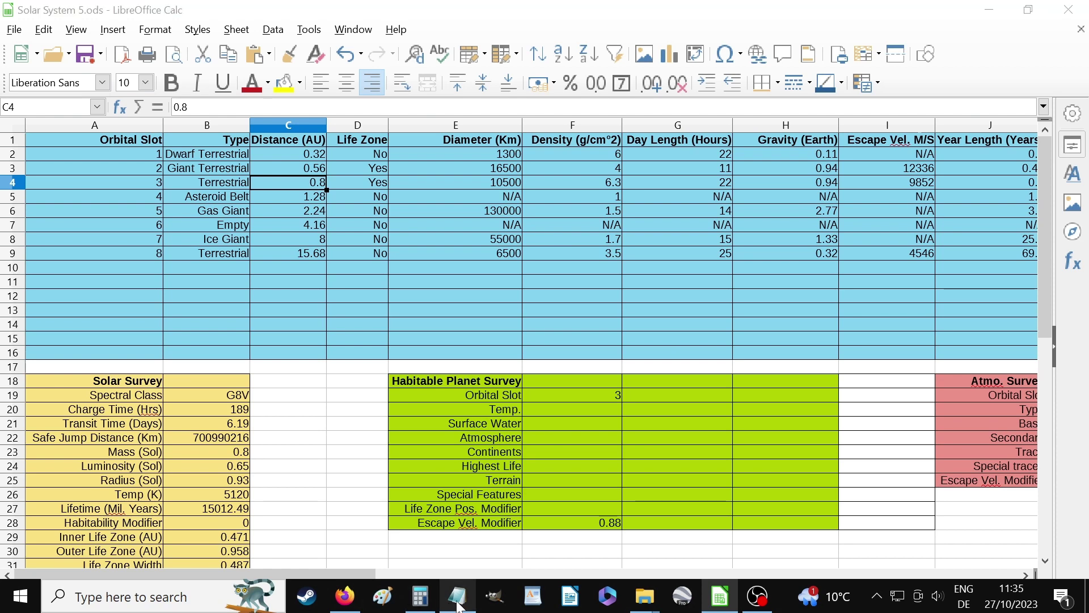
Reread the Planet Orbit minus Life Zone Inner Edge term in the Notepad cheat sheet and locate the Inner Life Zone value in the Solar Survey table.
left_click(457, 596)
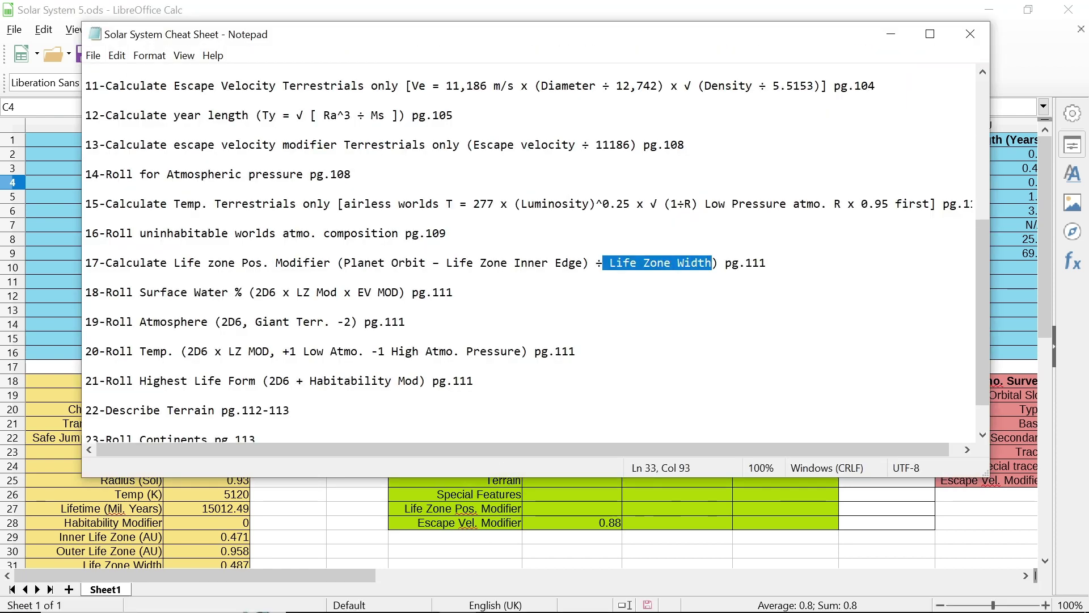
left_click(364, 263)
left_click_drag(344, 262, 582, 263)
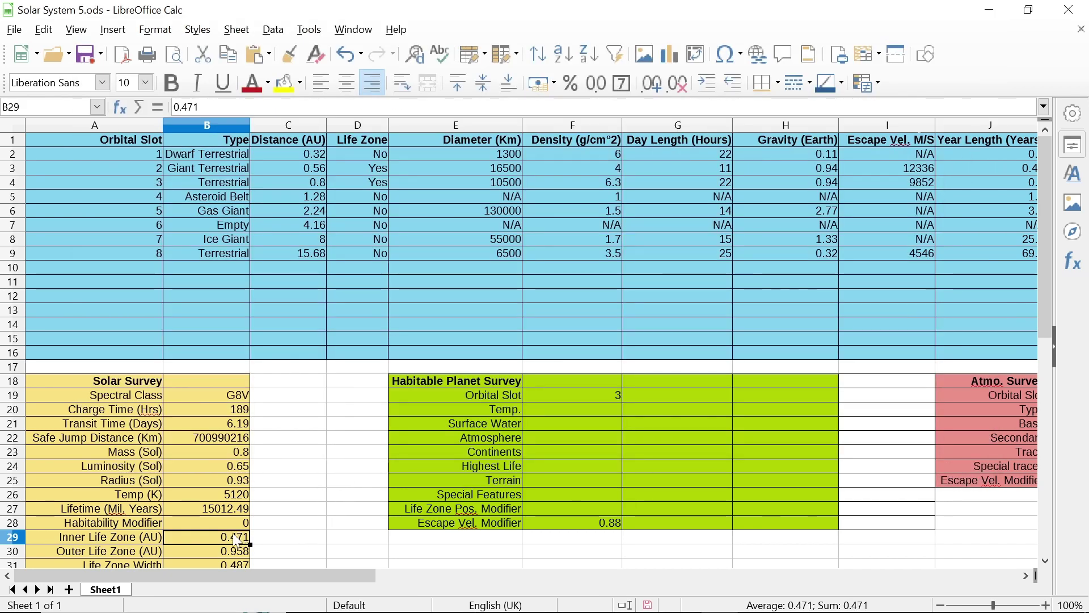
left_click(239, 538)
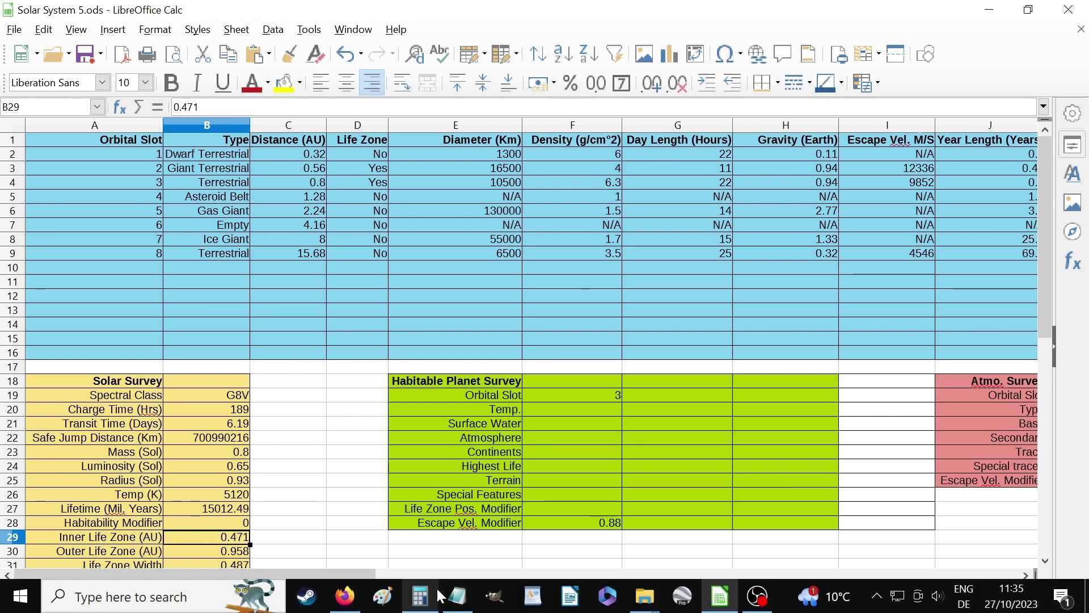
Switch to Calculator and subtract the Inner Life Zone value 0.471 from slot 3's orbital distance of 0.8.
left_click(421, 597)
left_click(661, 309)
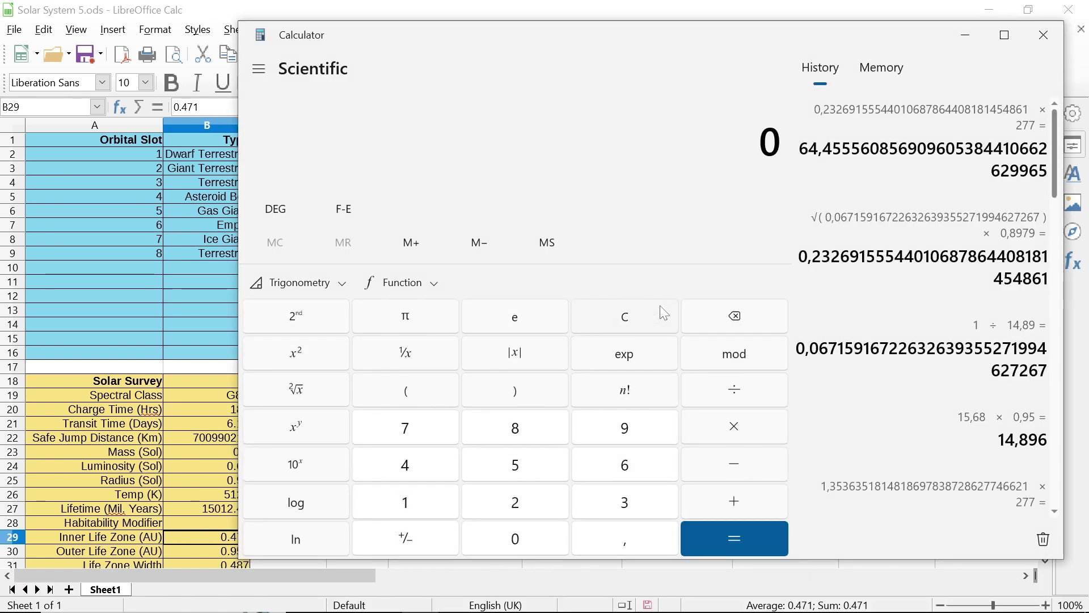
type(",8 -")
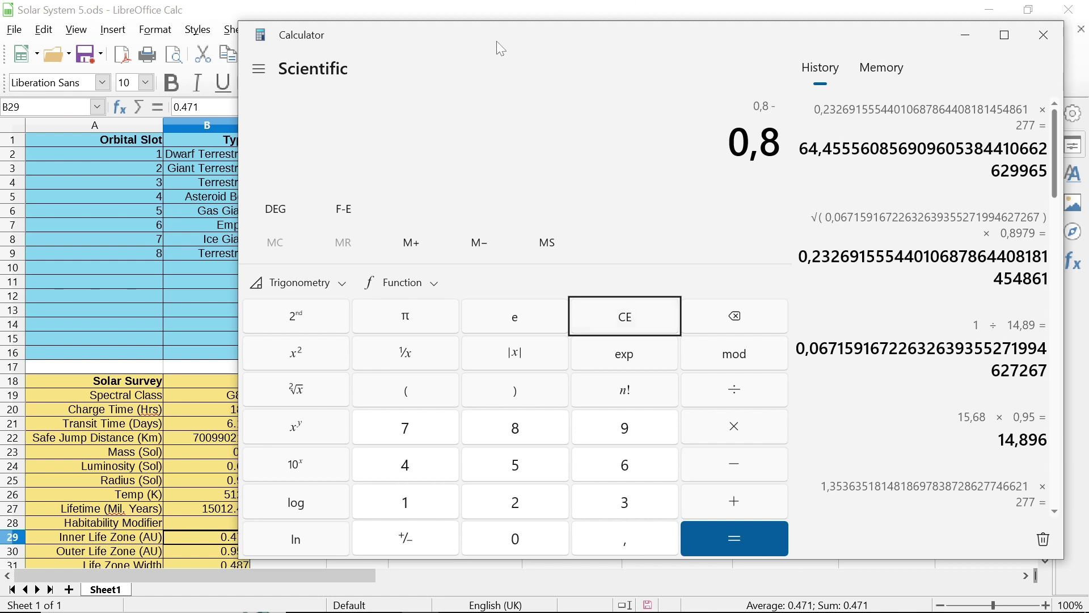
left_click_drag(496, 41, 569, 41)
type(",")
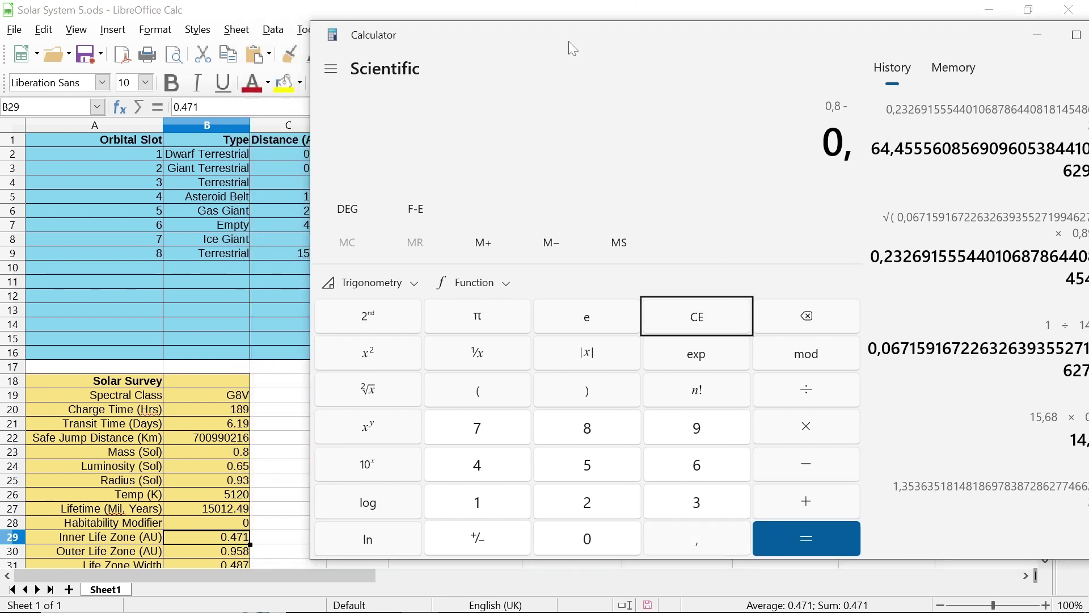
type("471")
key("Return")
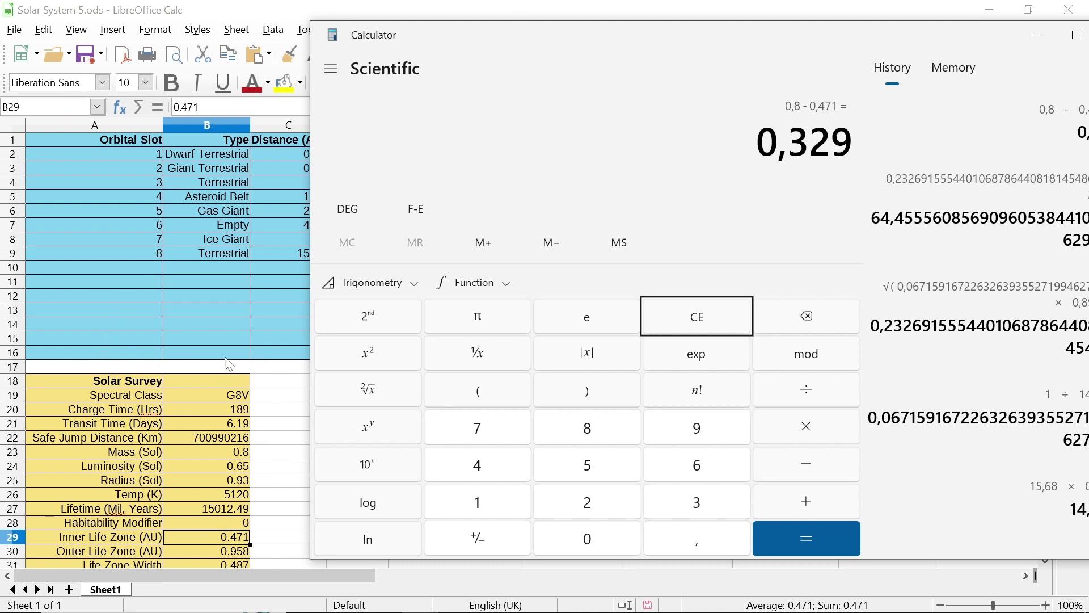
Divide the Calculator result by the Life Zone Width of 0.487 from the Solar Survey table, and return to the spreadsheet.
left_click(244, 564)
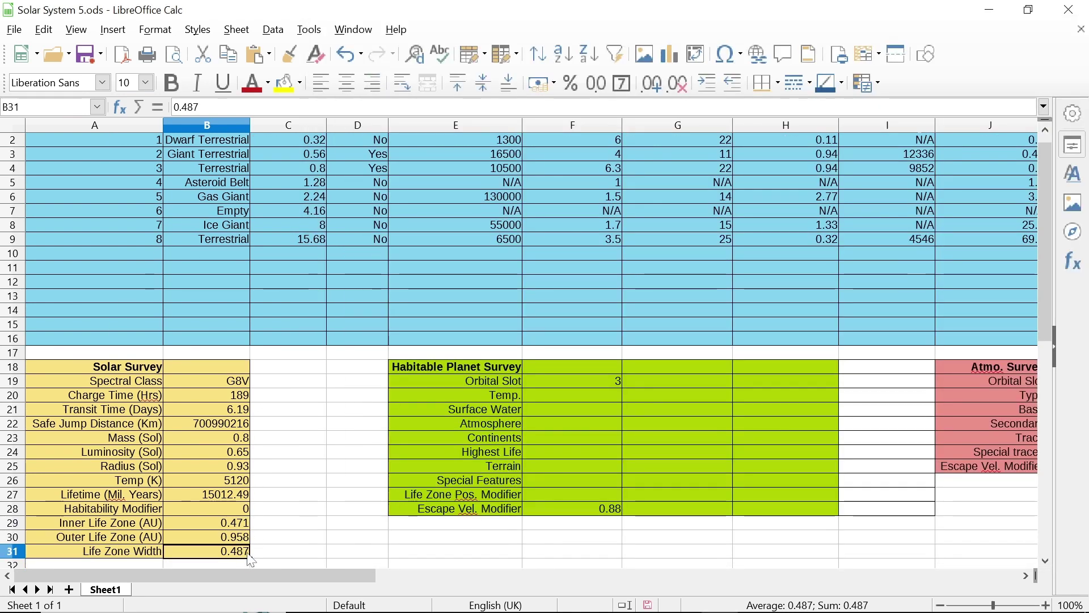
left_click(420, 596)
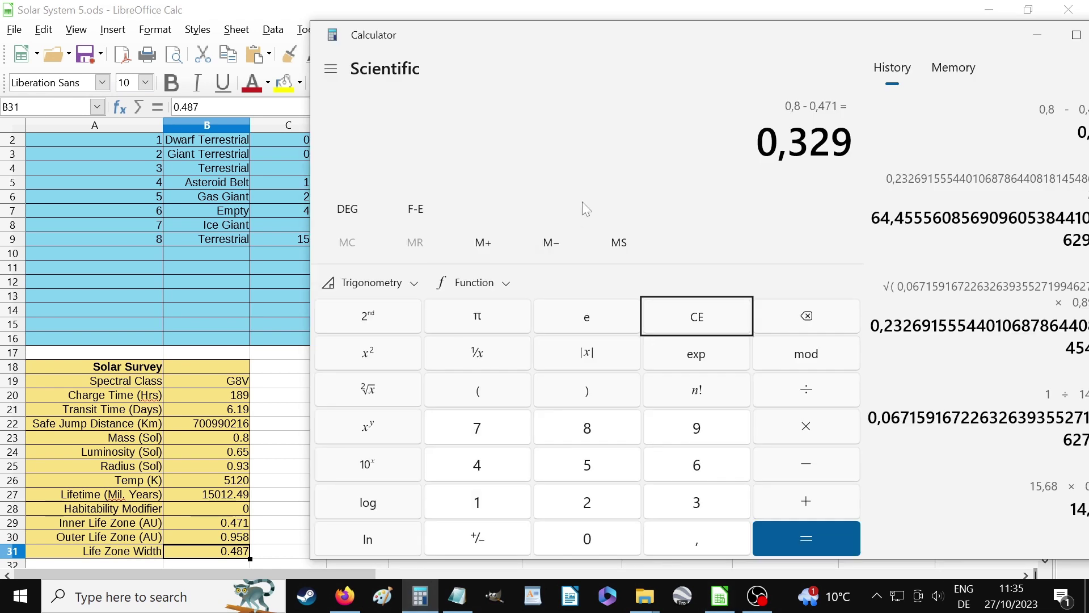
key("slash")
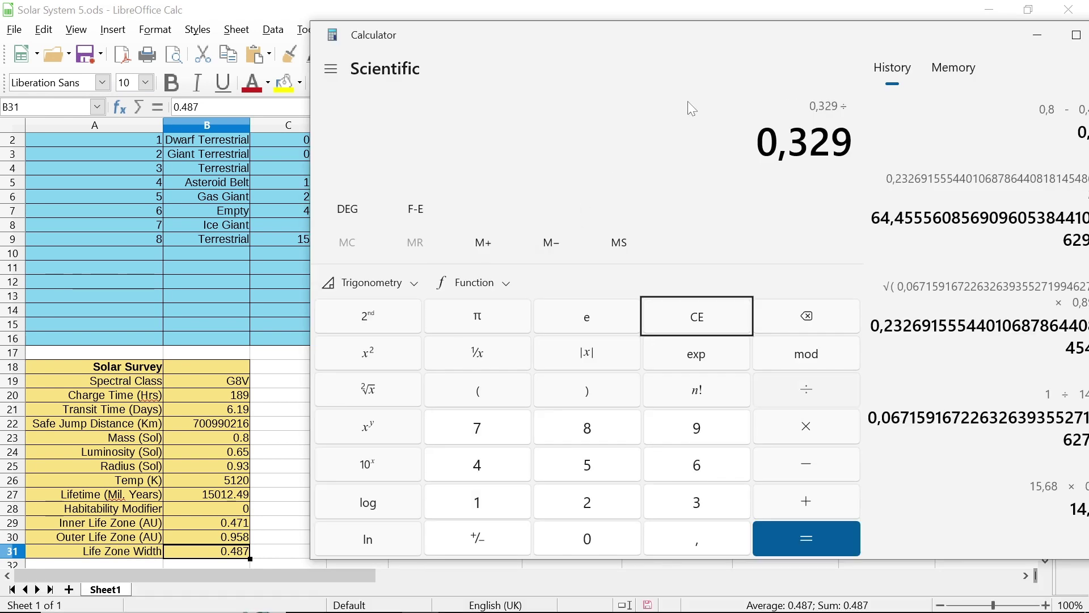
type("0,487")
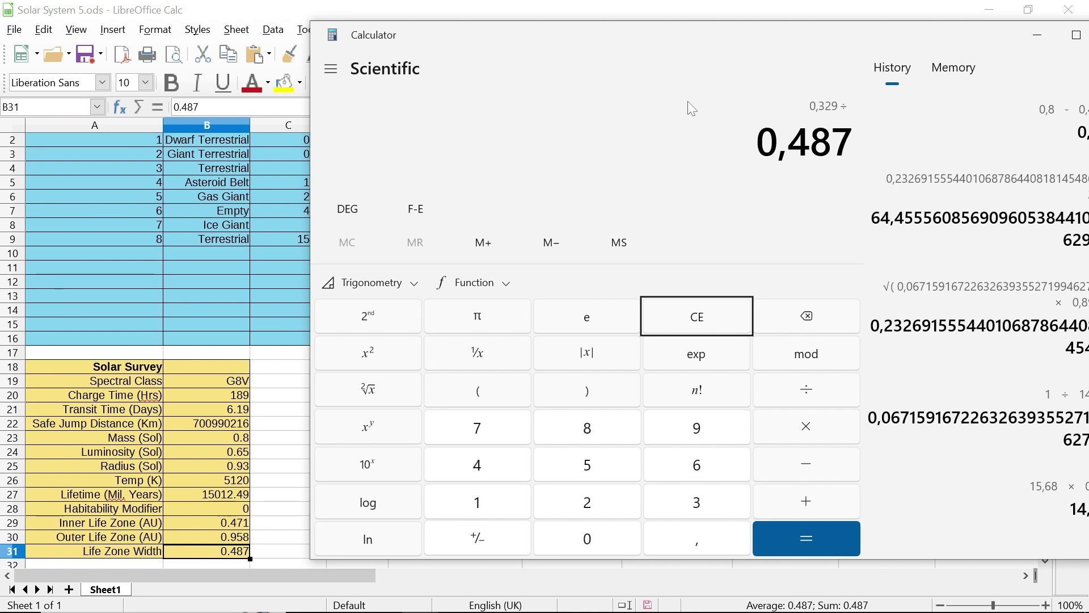
key("Return")
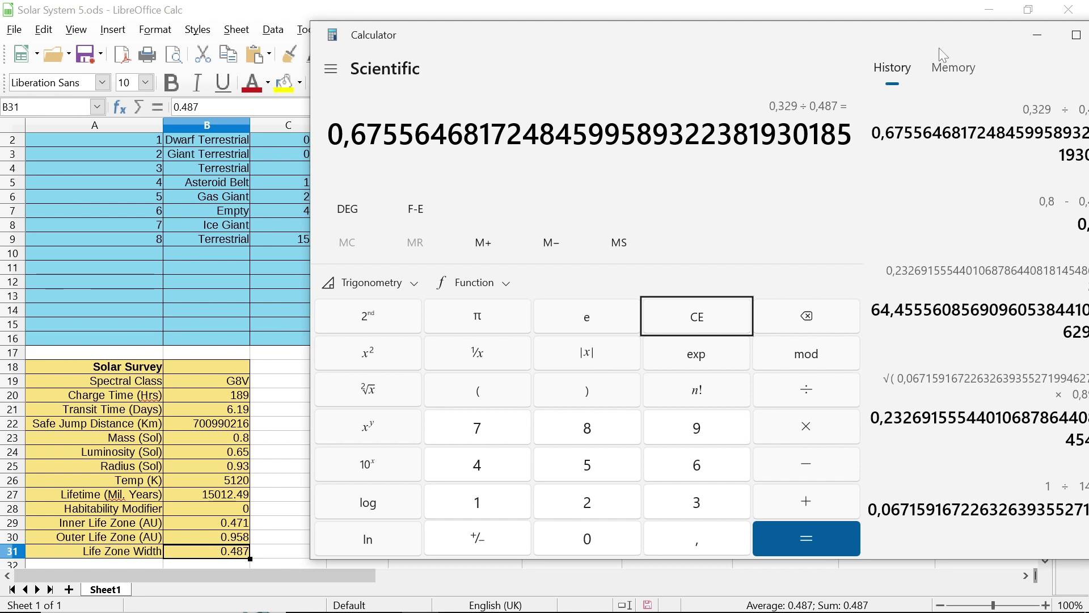
left_click(1039, 42)
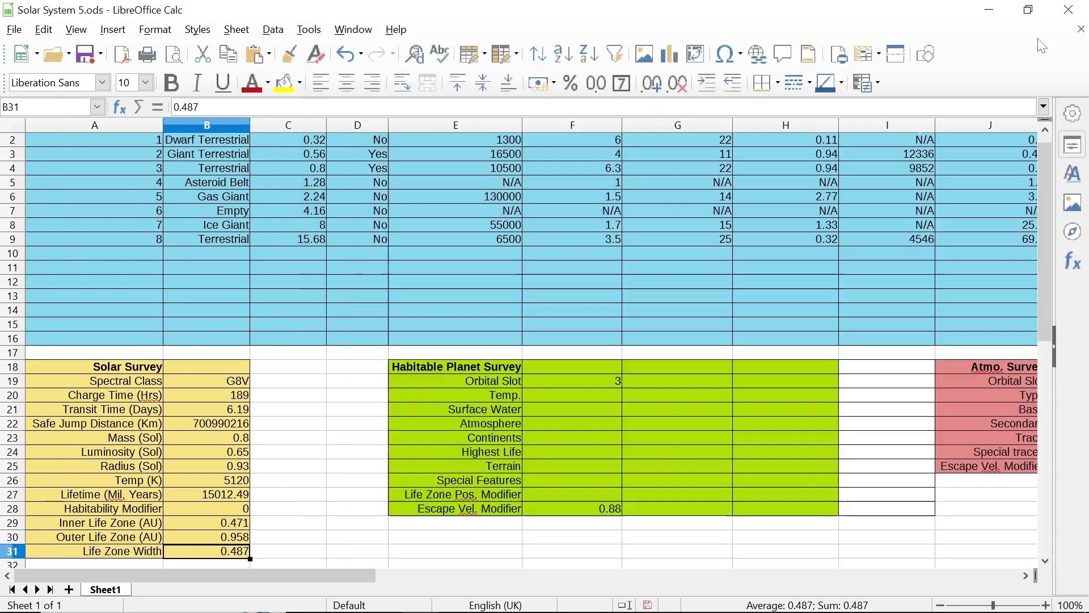
Enter 0.68 as the Life Zone Pos. Modifier for orbital slot 3 in the Habitable Planet Survey table.
left_click(561, 496)
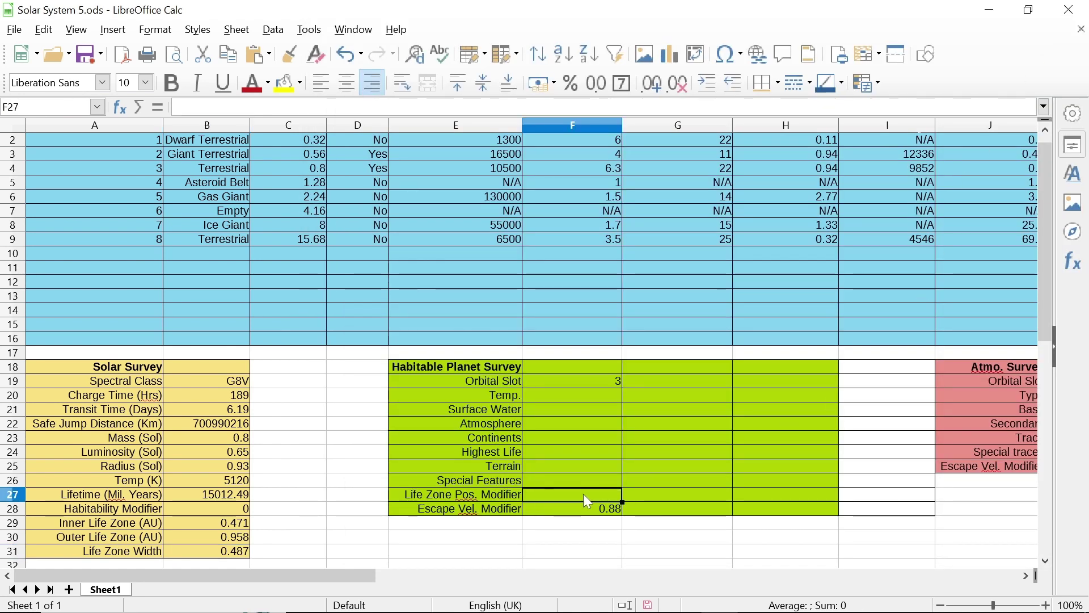
mouse_move(389, 607)
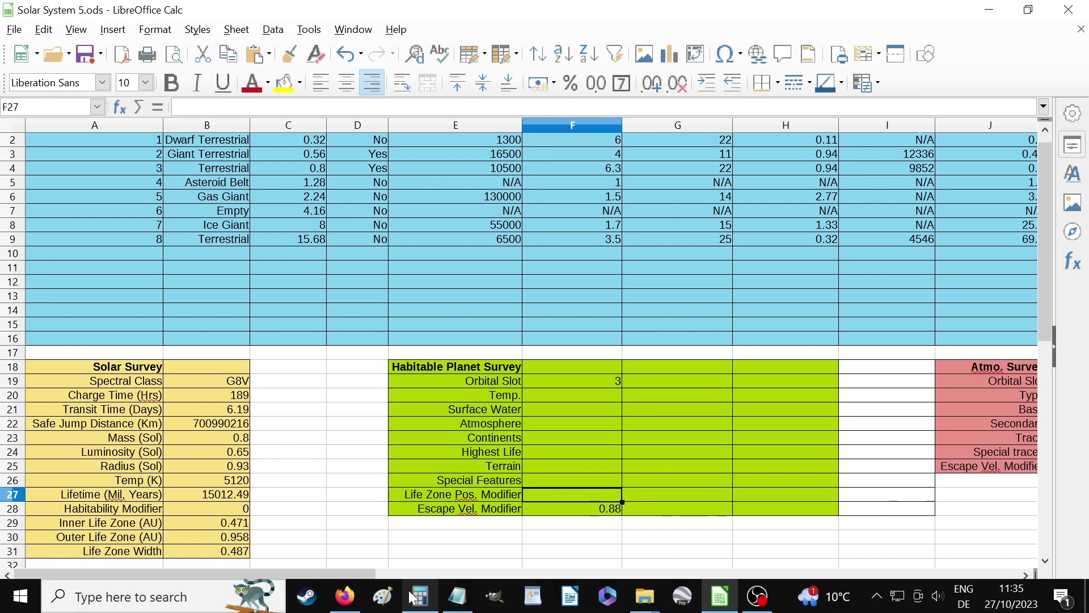
left_click(411, 593)
left_click(419, 596)
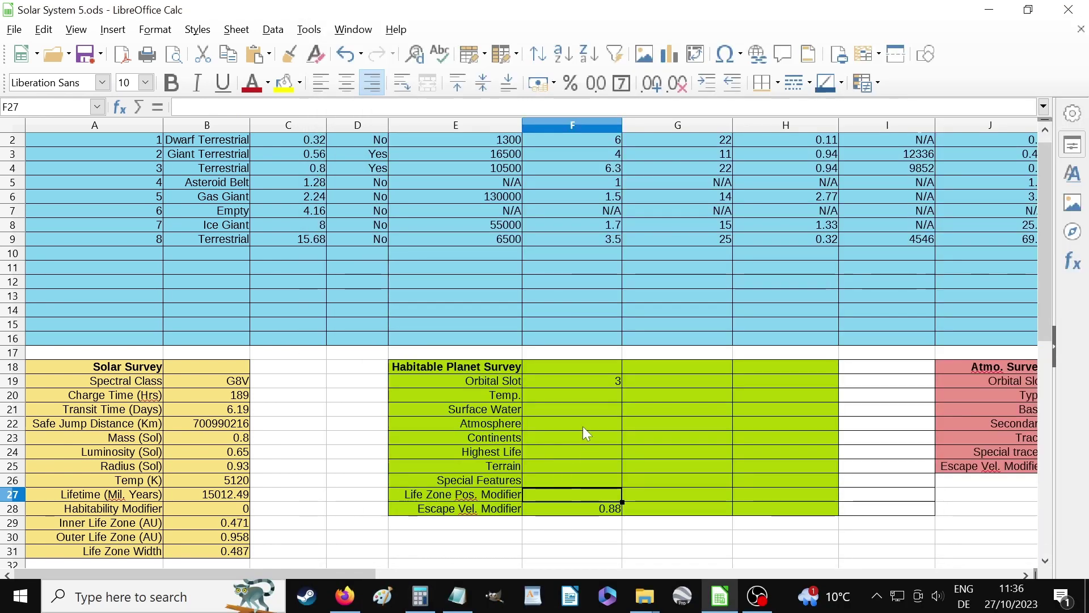
type(".")
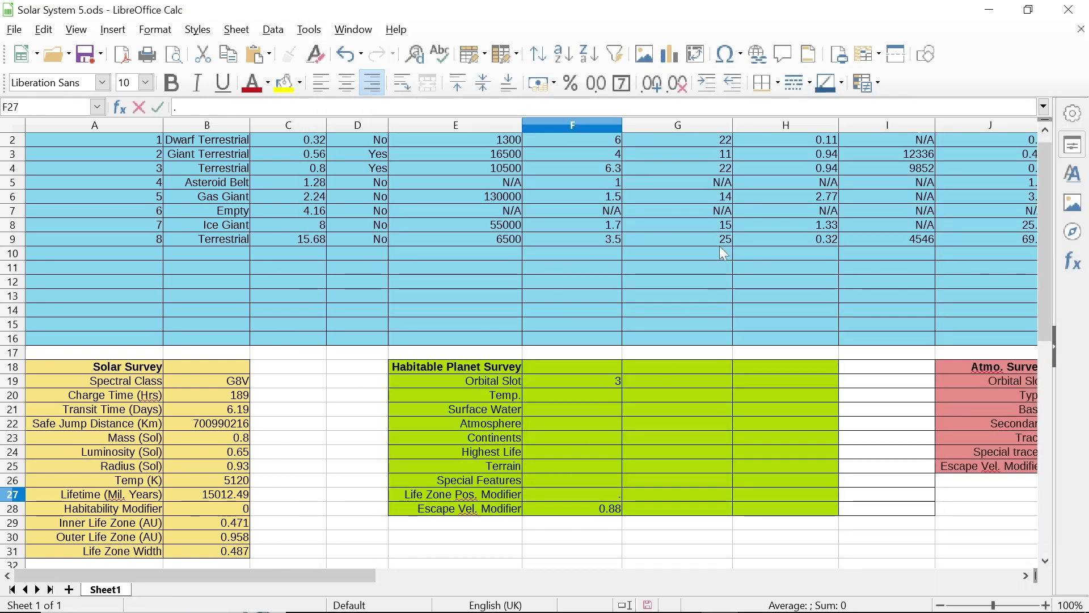
type("68")
key("Return")
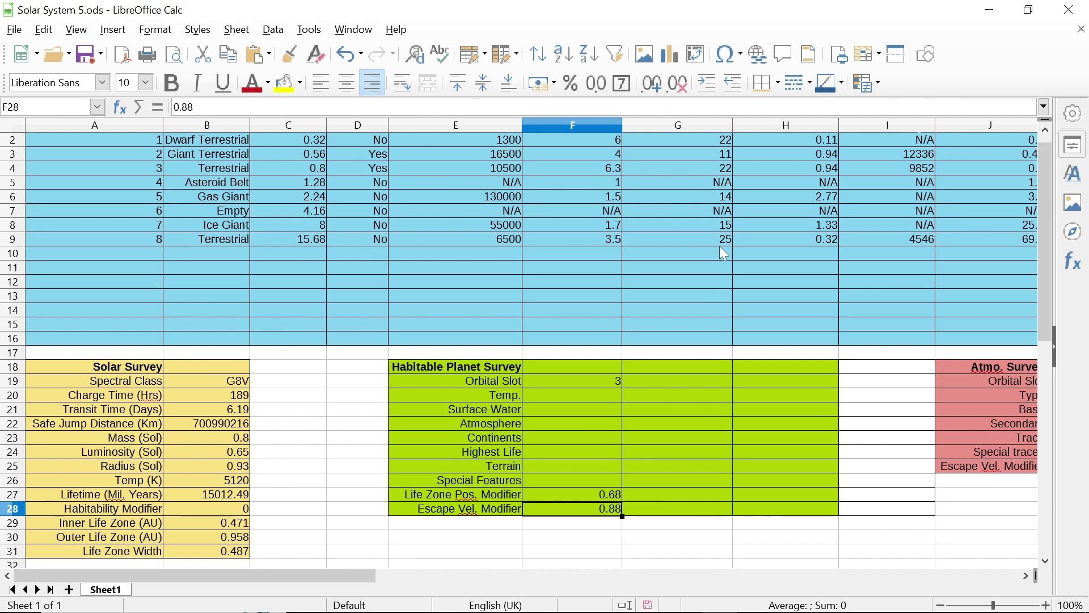
Switch to the Solar System Cheat Sheet in Notepad and read each term of the item 18 formula for Surface Water %.
mouse_move(663, 610)
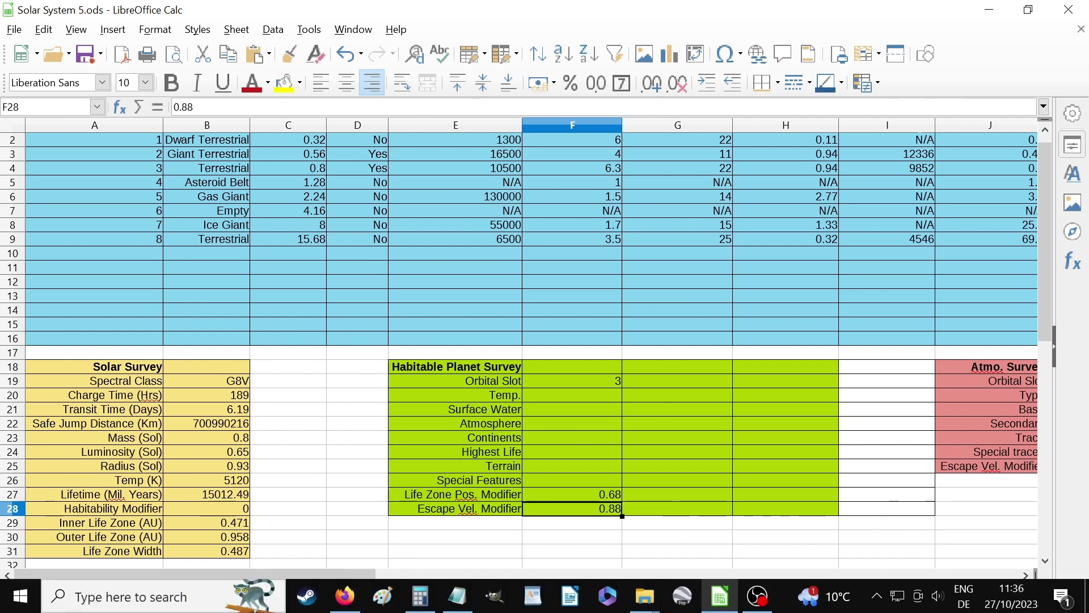
left_click(457, 595)
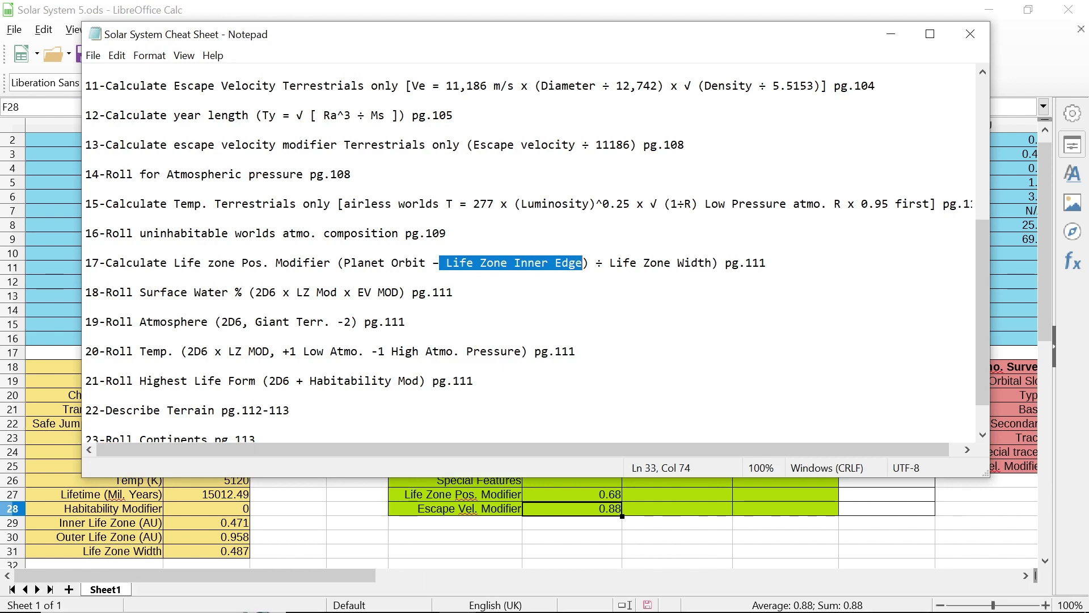
left_click_drag(106, 292, 86, 307)
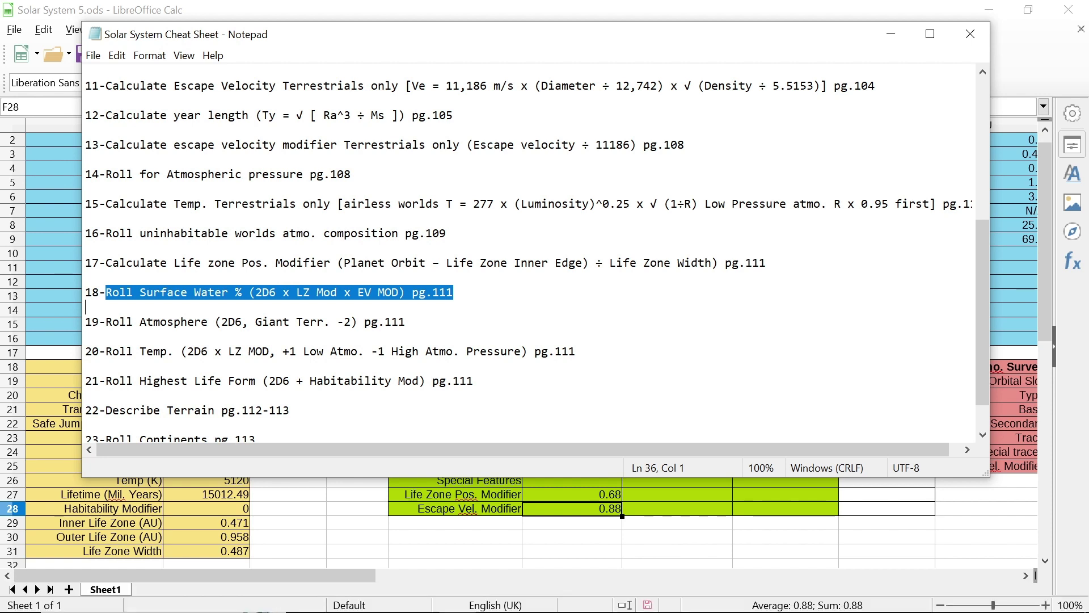
left_click(256, 292)
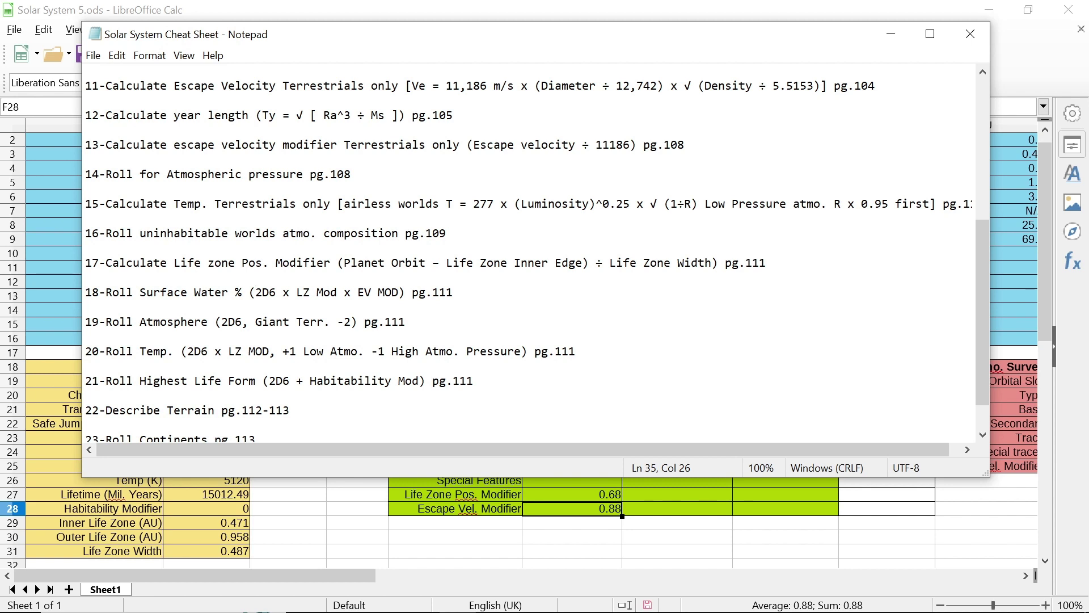
key("shift+Right")
key("shift+Right")
key("shift+Right")
key("shift+Right")
key("shift+Left")
key("shift+Left")
key("shift+Right")
key("Right")
key("Right")
key("Right")
key("Right")
key("shift+Right")
key("shift+Right")
key("shift+Right")
key("shift+Right")
key("shift+Right")
key("shift+Right")
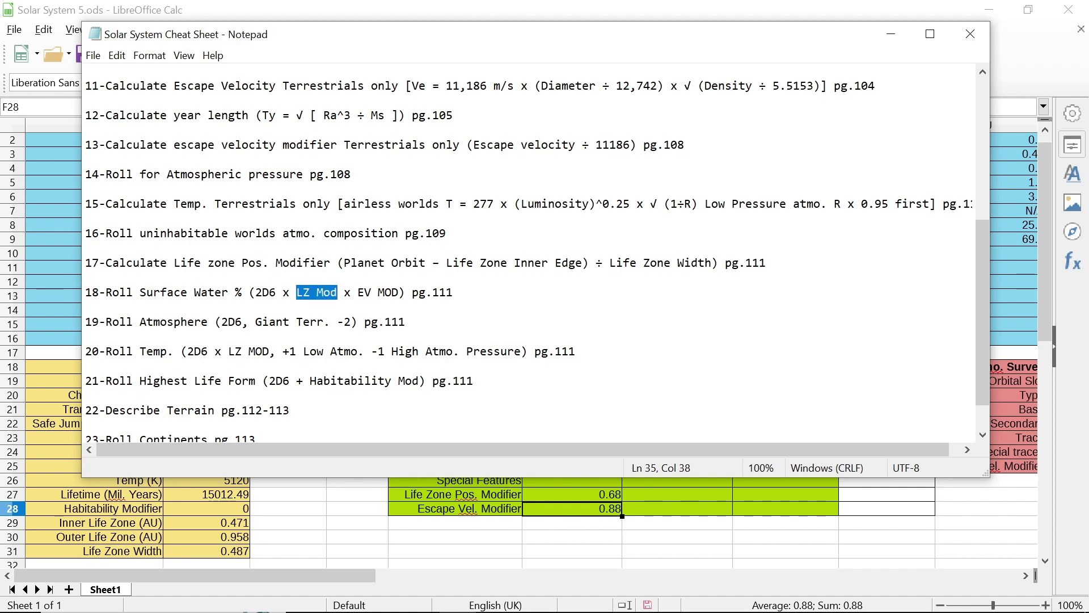
key("Right")
key("Right")
key("Right")
key("Right")
key("shift+Right")
key("shift+Right")
key("shift+Right")
key("shift+Right")
key("shift+Right")
key("shift+Right")
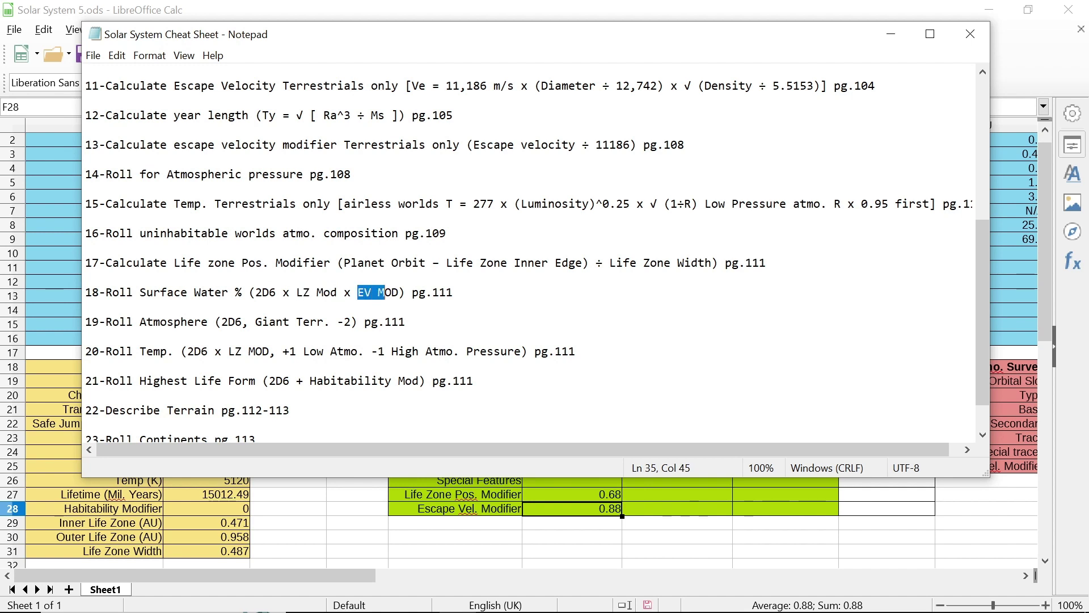
Look up slot 3's Life Zone Pos. and Escape Vel. modifiers in the spreadsheet and reread the 2D6 term in the Notepad cheat sheet.
left_click(601, 492)
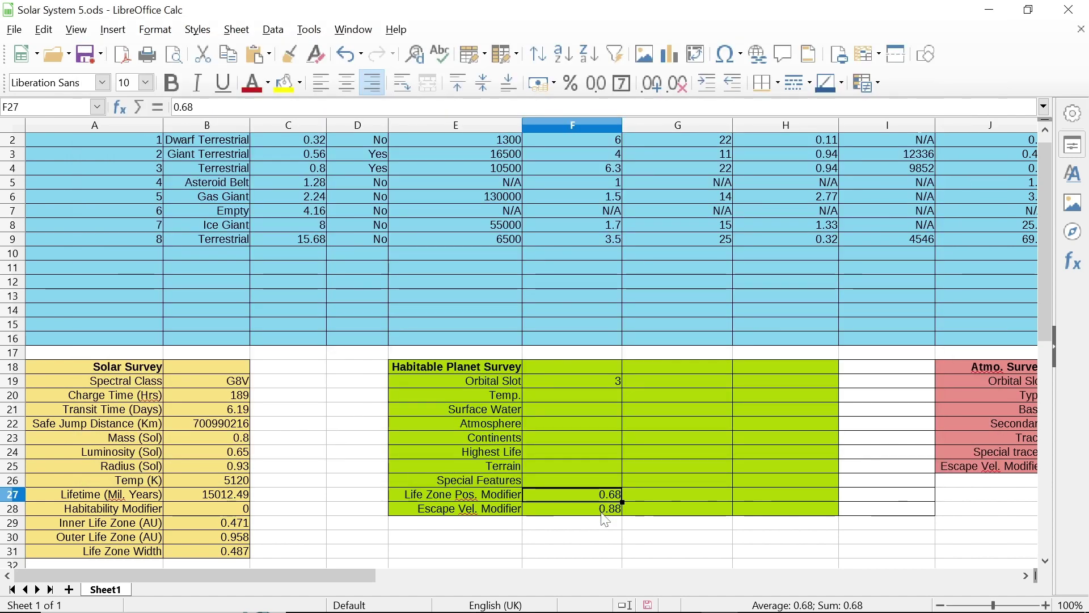
left_click(602, 511)
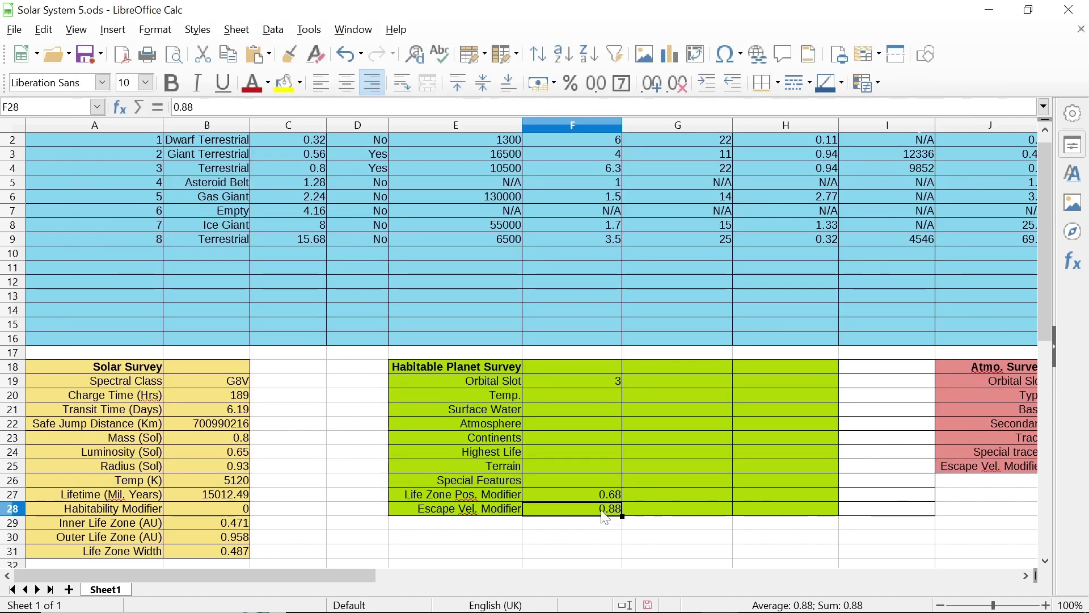
left_click(459, 602)
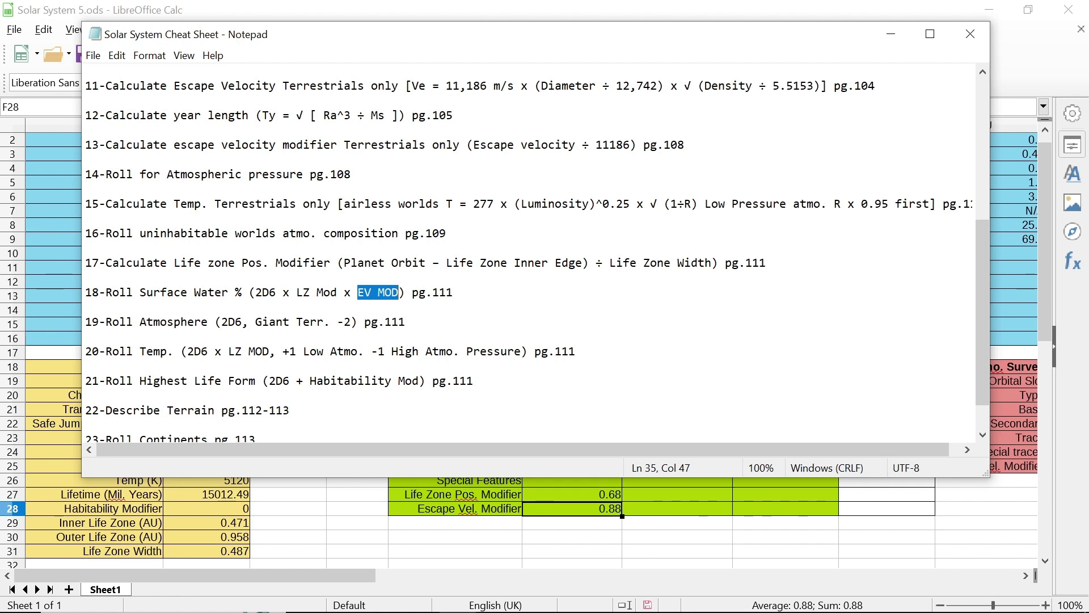
left_click_drag(256, 292, 277, 292)
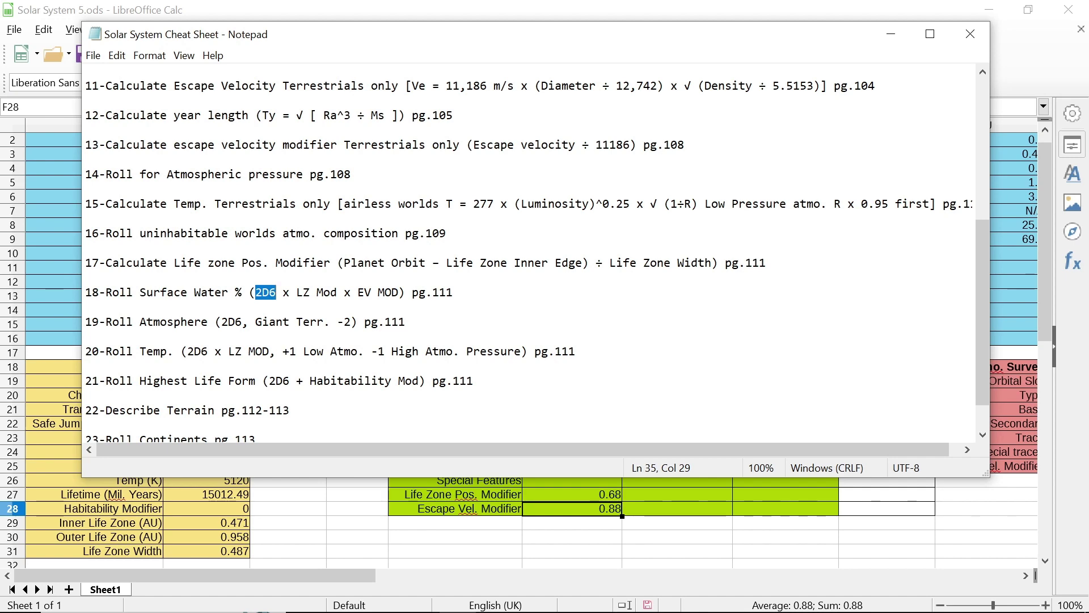
left_click(607, 495)
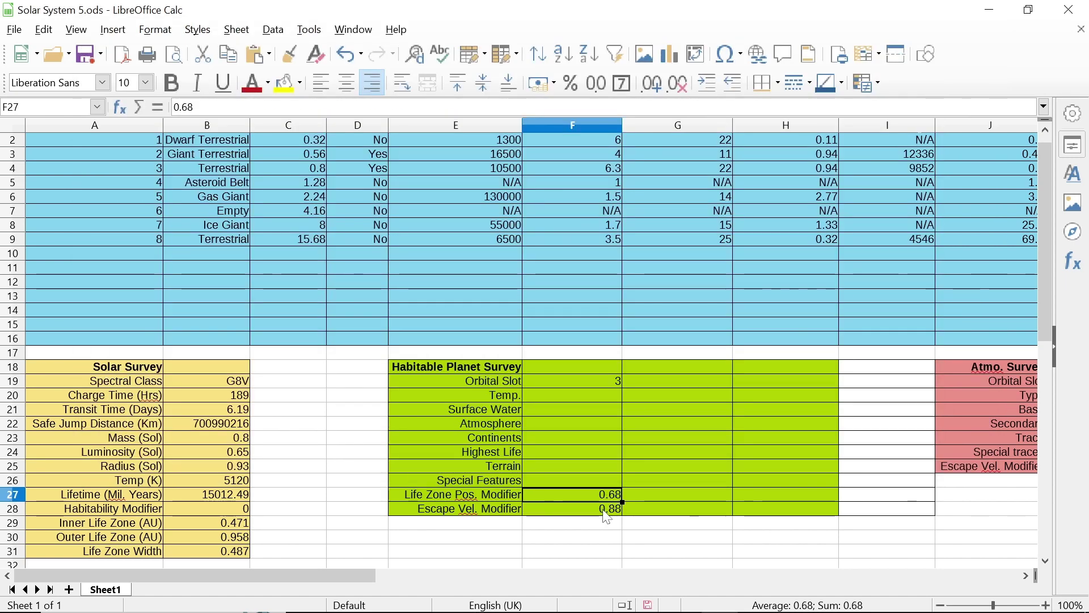
left_click(610, 509)
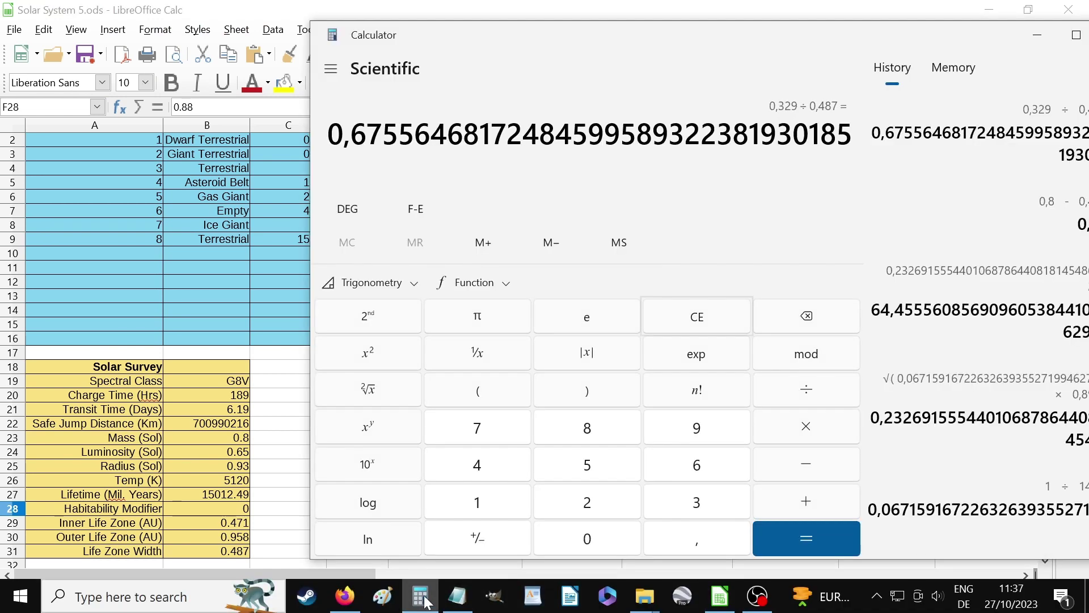
Switch to Calculator, clear it, and multiply the 2D6 roll of 5 by the Life Zone modifier 0.68 and the Escape Velocity modifier 0.88.
left_click(427, 602)
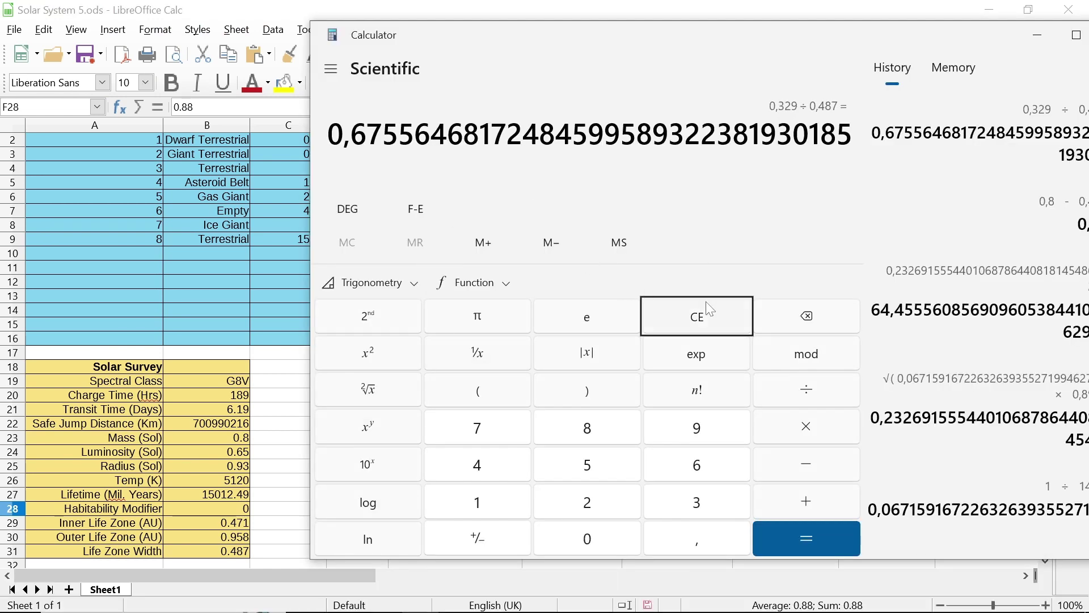
left_click(706, 315)
left_click_drag(609, 48, 950, 78)
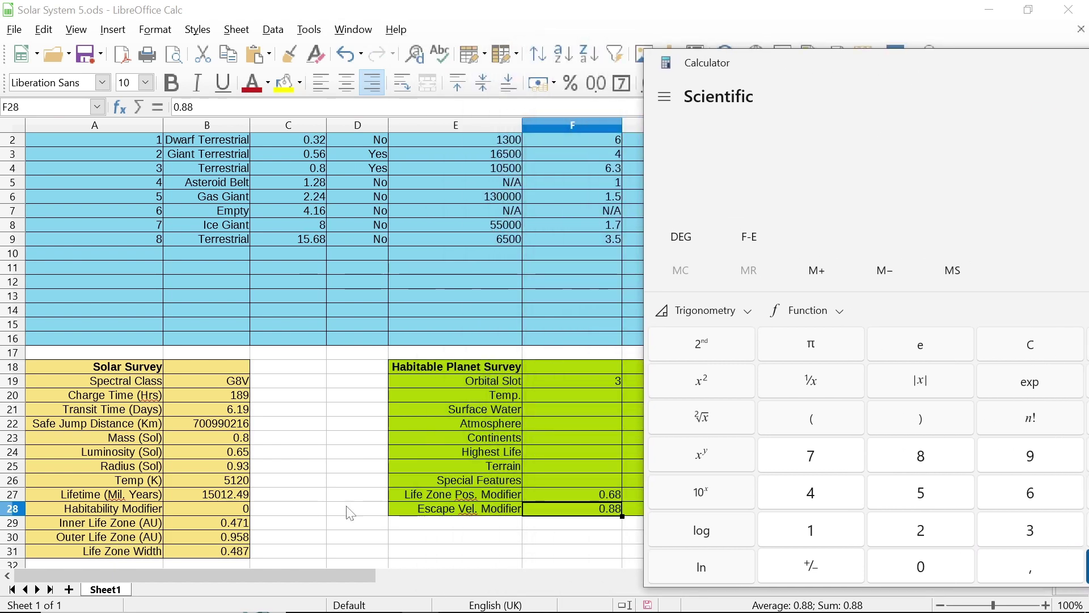
left_click(380, 574)
left_click_drag(366, 572, 251, 559)
left_click(418, 603)
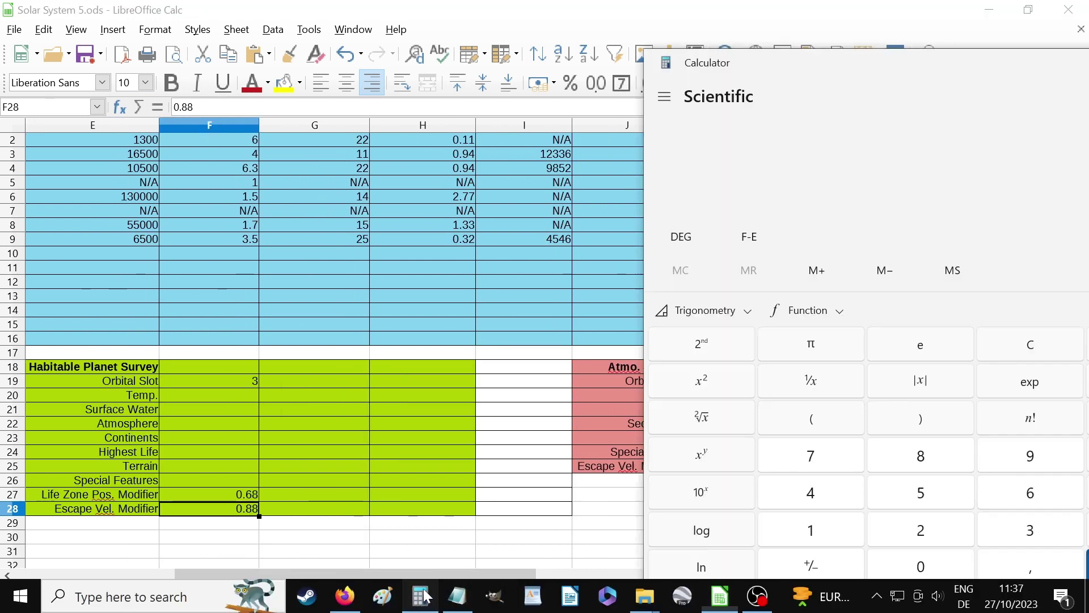
left_click_drag(805, 50, 475, 53)
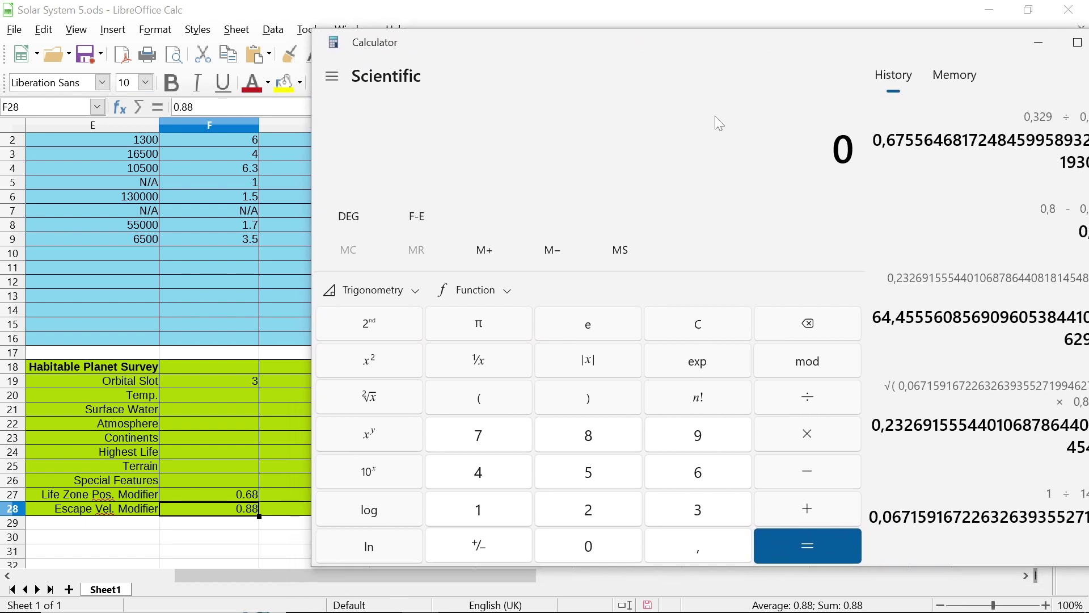
type("5*0,")
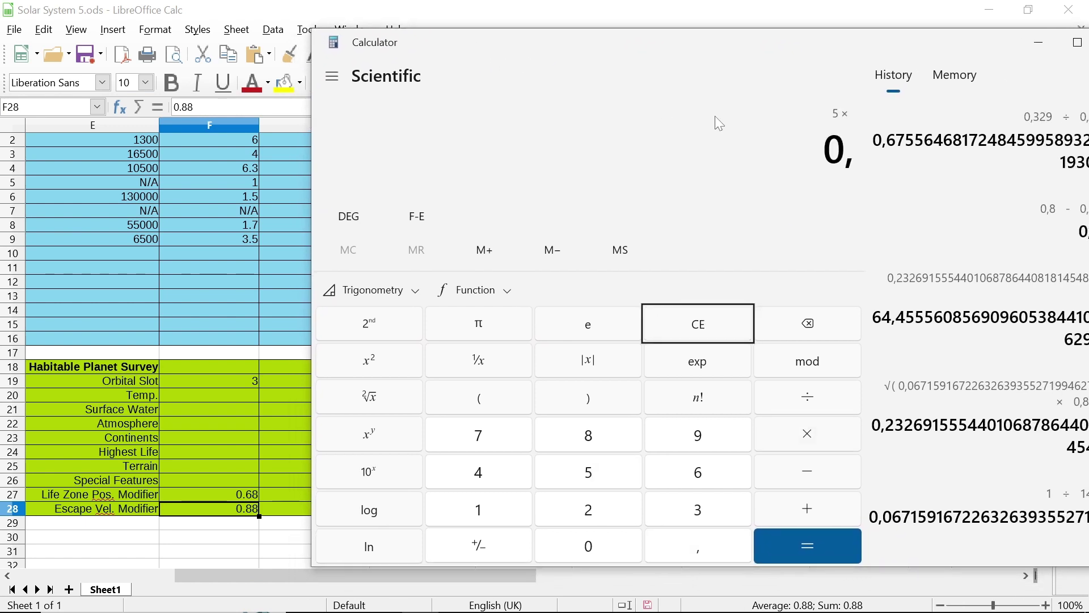
type("68")
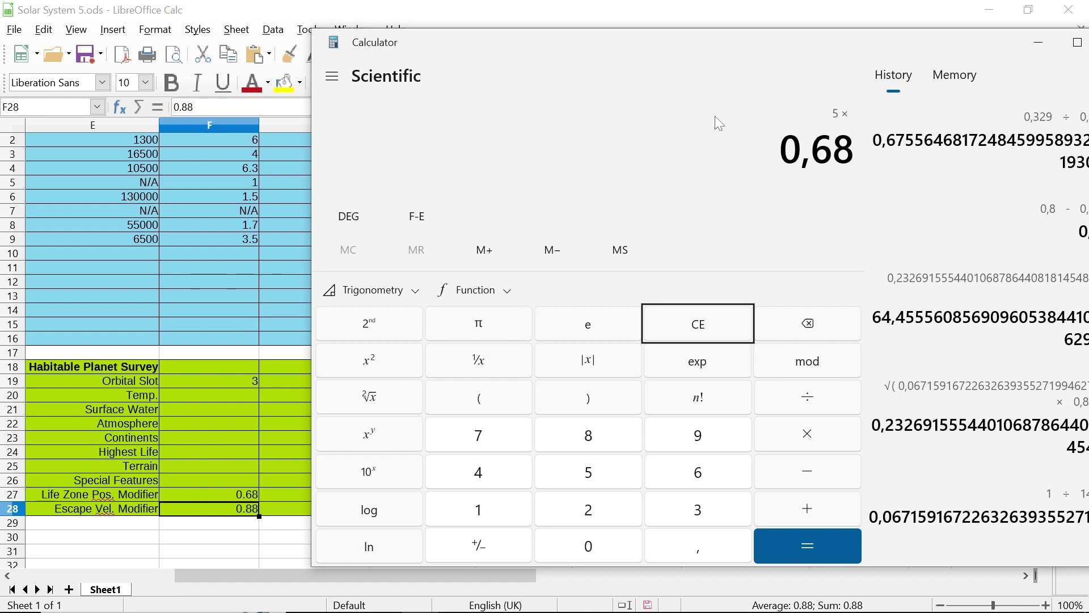
key("Return")
type("*0,8")
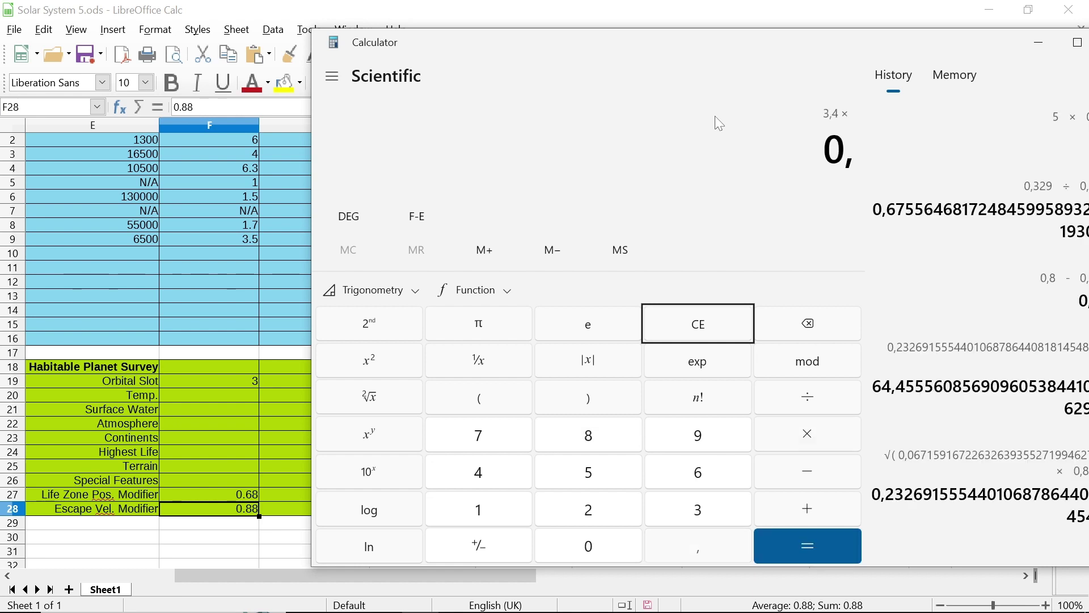
type("88")
key("Return")
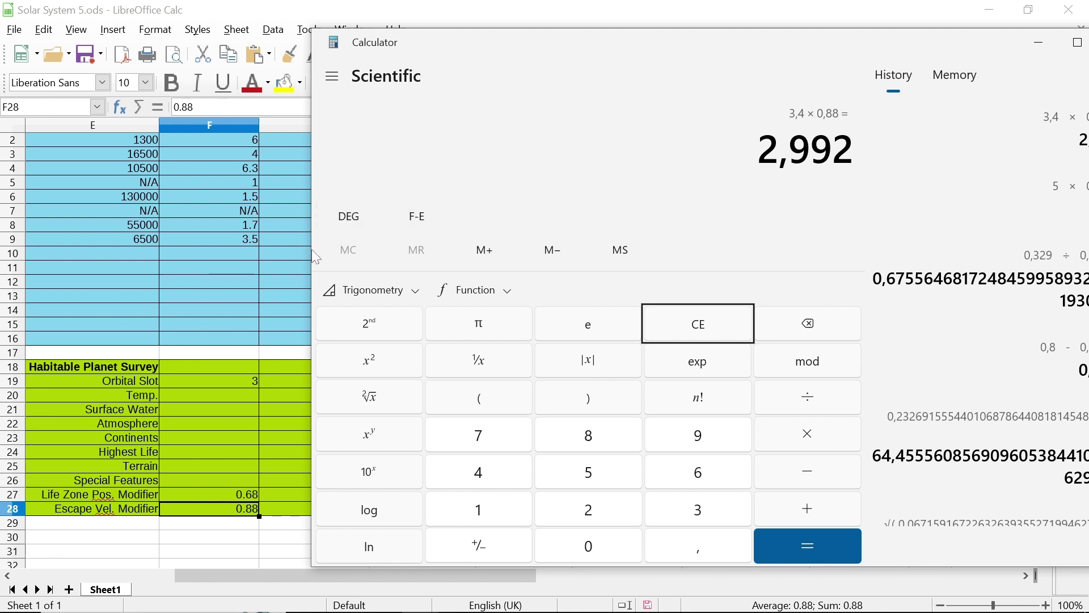
Enter 30% as the Surface Water for orbital slot 3 in the Habitable Planet Survey table.
left_click(226, 404)
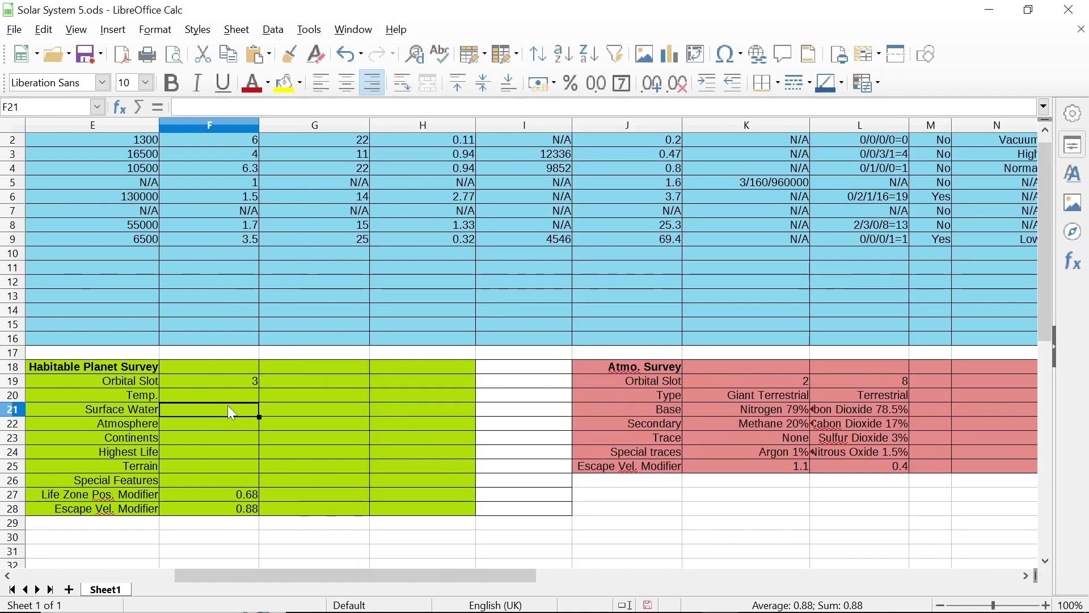
type("30%%")
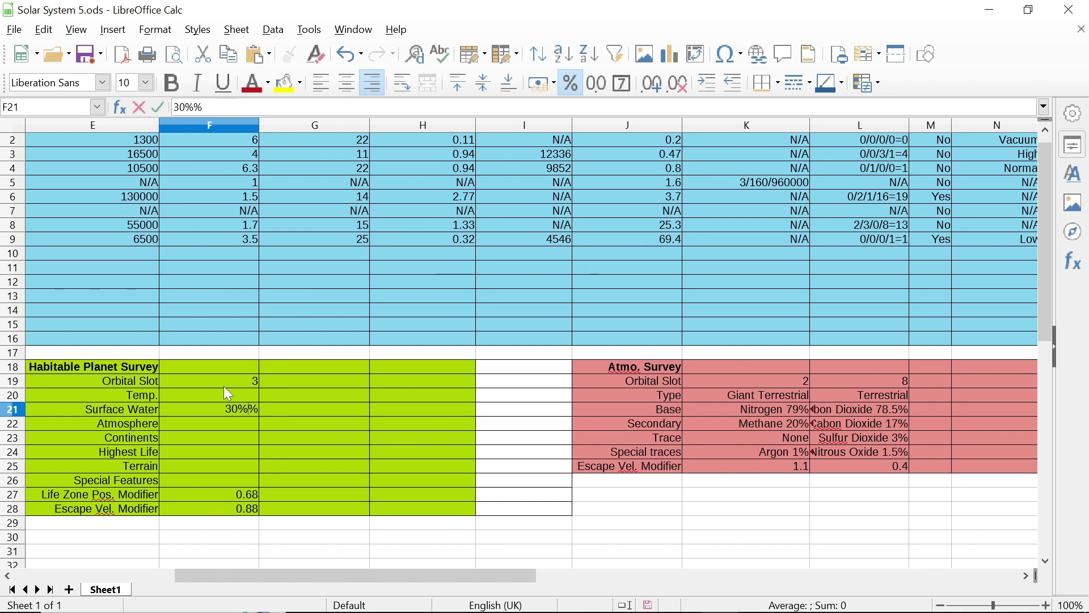
key("BackSpace")
key("Return")
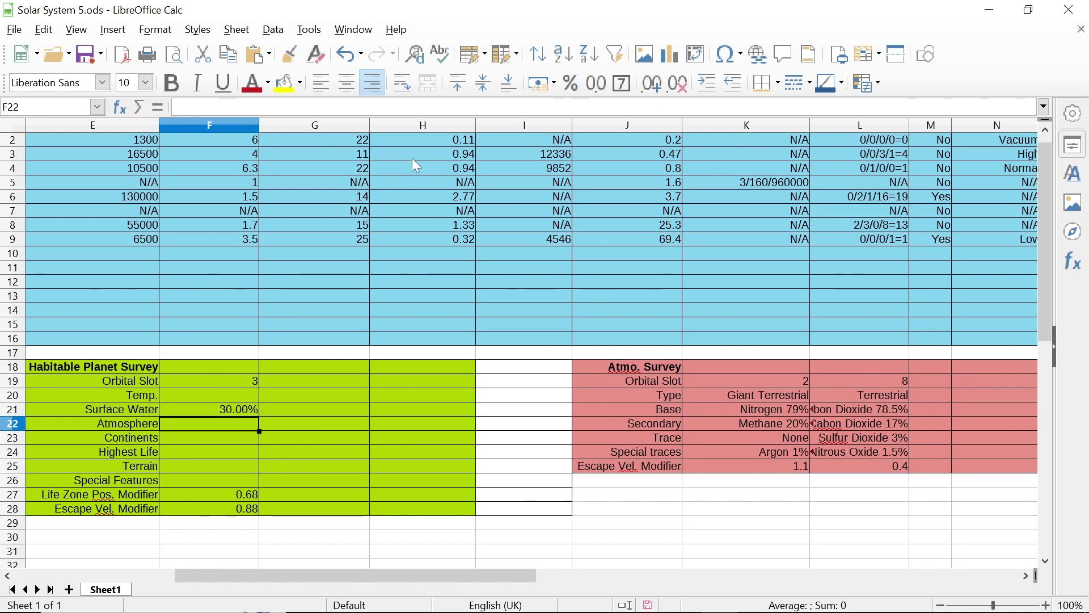
left_click(211, 405)
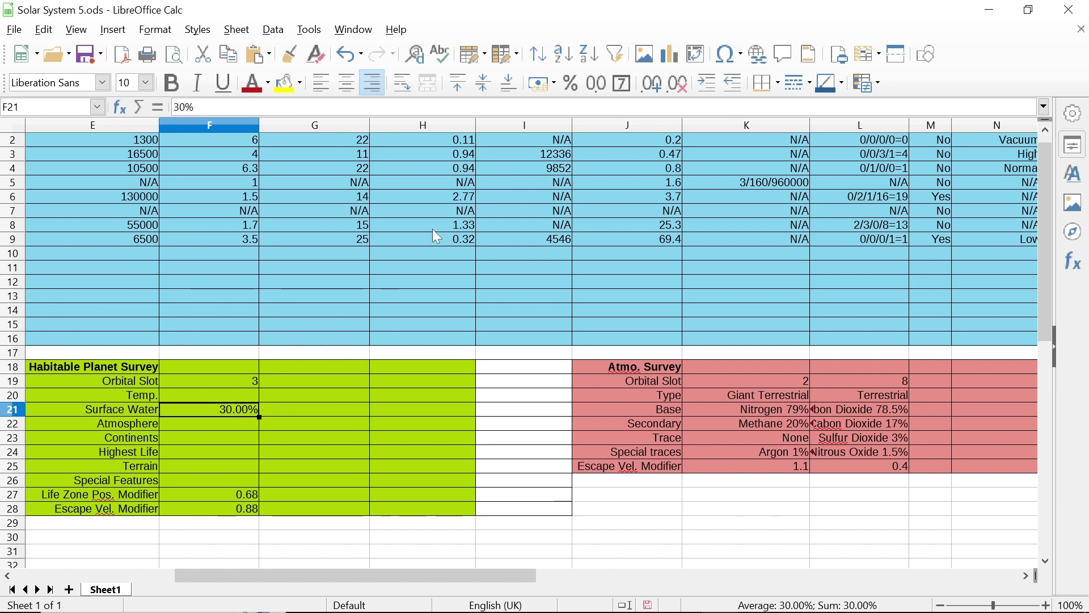
Switch to the Solar System Cheat Sheet in Notepad and read the item 19 rule for rolling Atmosphere.
left_click(204, 424)
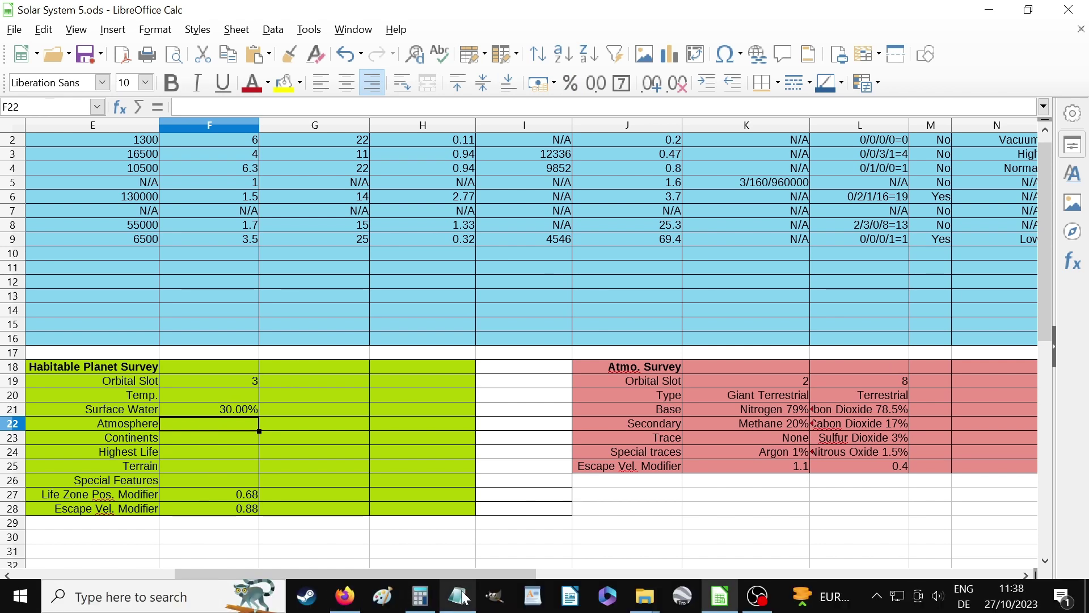
left_click(458, 601)
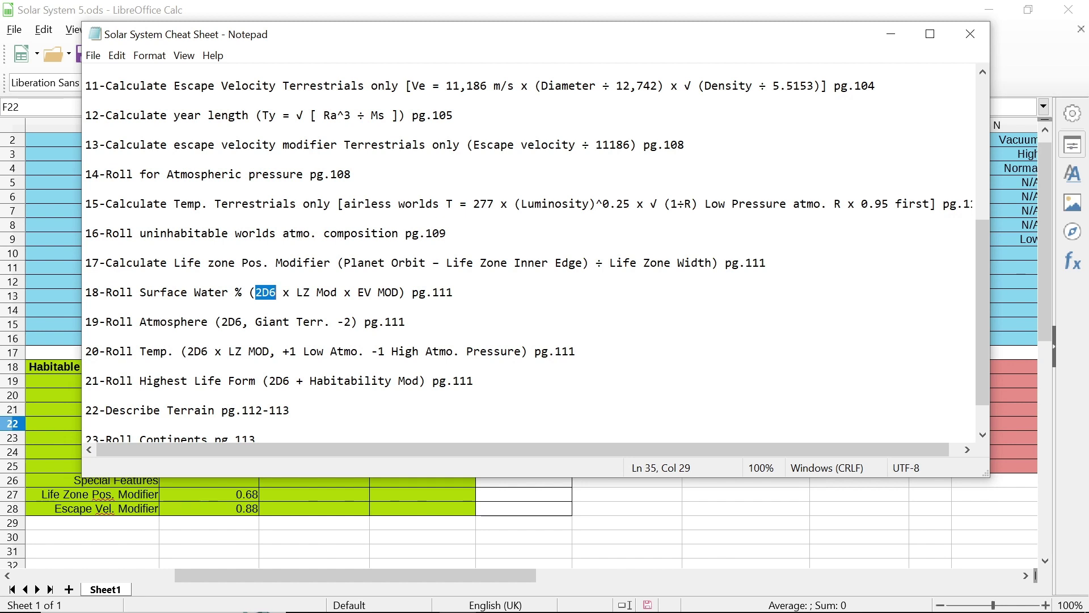
key("F3")
key("shift+Right")
key("shift+Right")
key("shift+Right")
key("shift+Right")
key("shift+Right")
key("shift+Right")
key("shift+Right")
key("shift+Right")
key("shift+Right")
key("shift+Right")
key("shift+Right")
key("shift+Right")
key("shift+Right")
key("shift+Right")
key("shift+Right")
key("shift+Right")
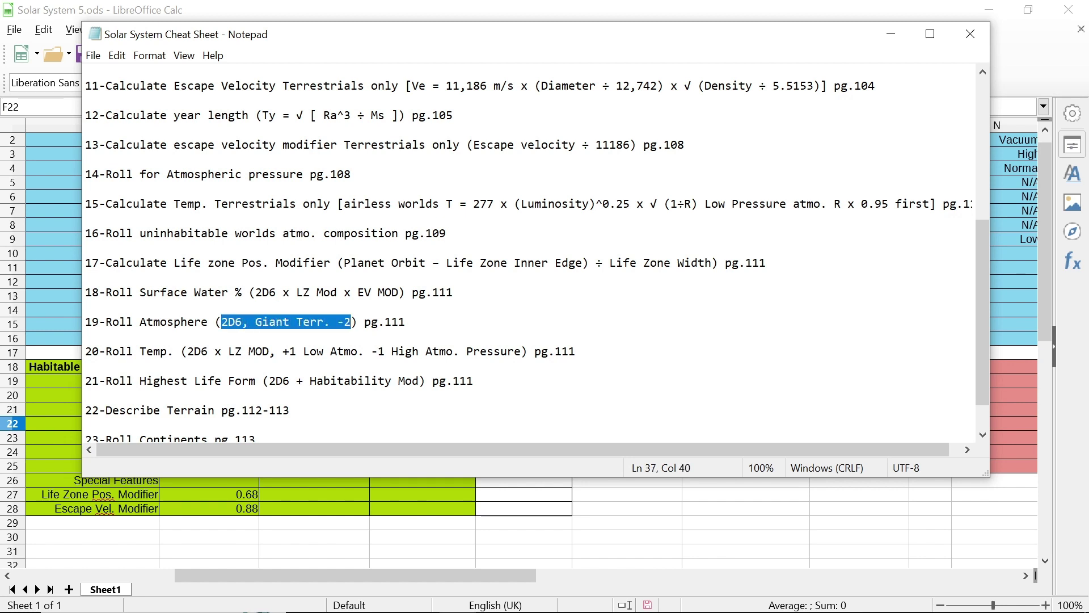
key("Left")
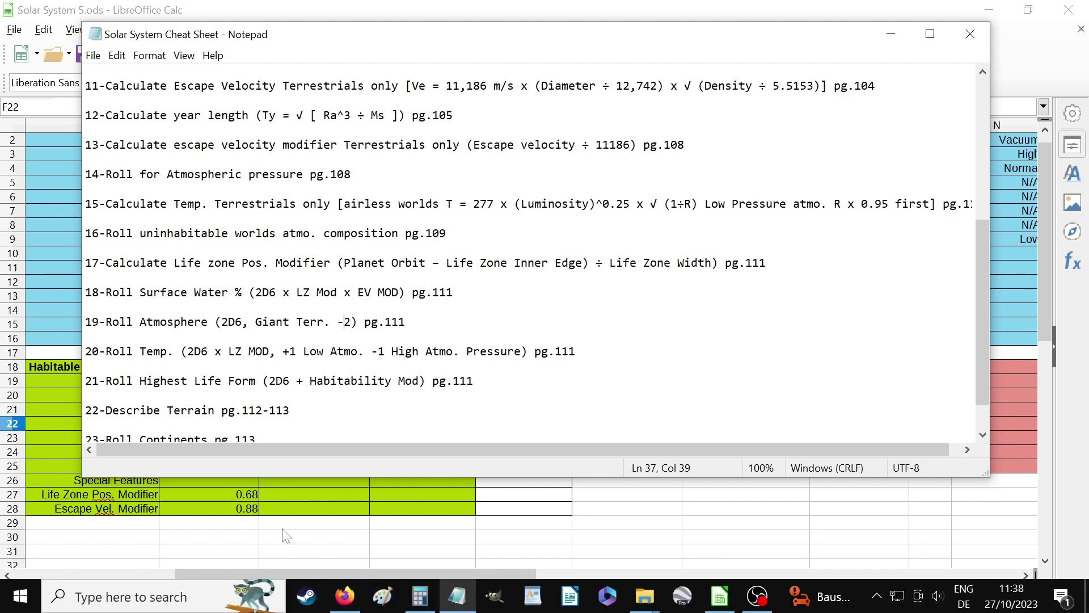
Return to the spreadsheet and enter Breathable as slot 3's Atmosphere in the Habitable Planet Survey table.
left_click(346, 602)
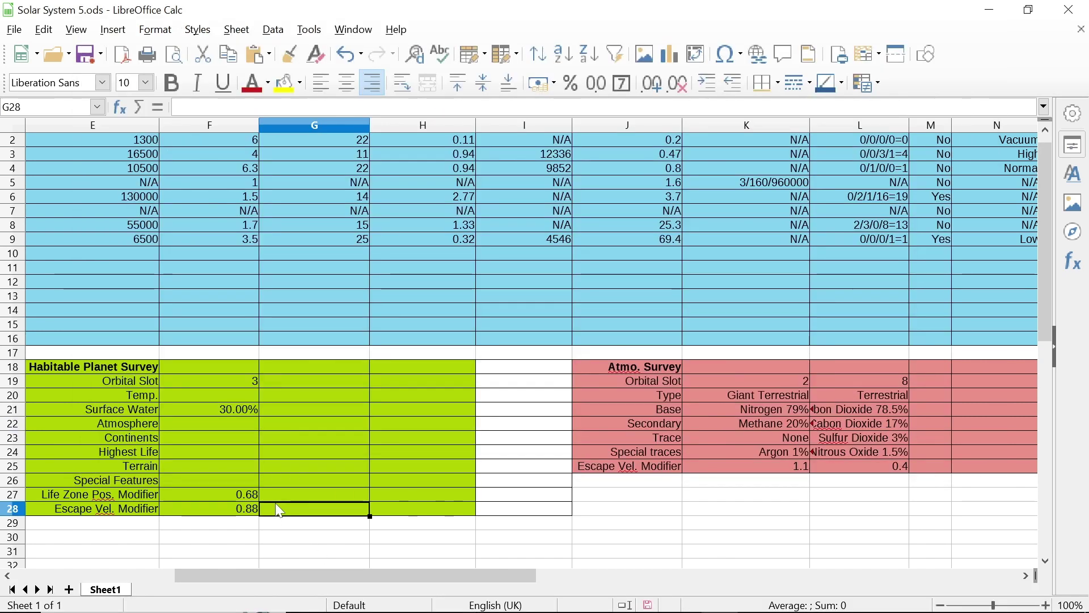
left_click(208, 426)
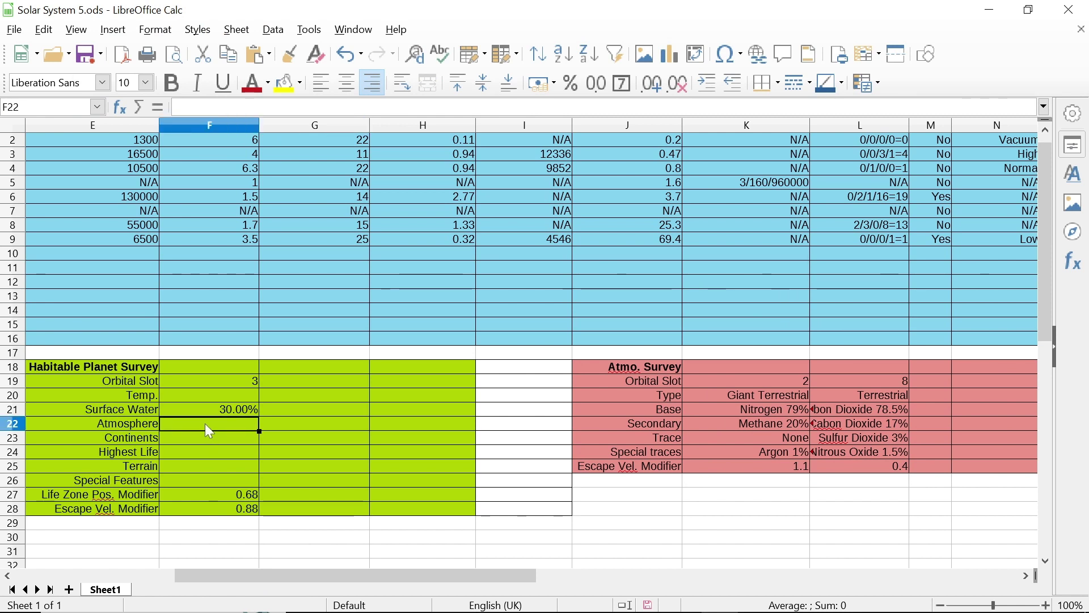
type("Breathable")
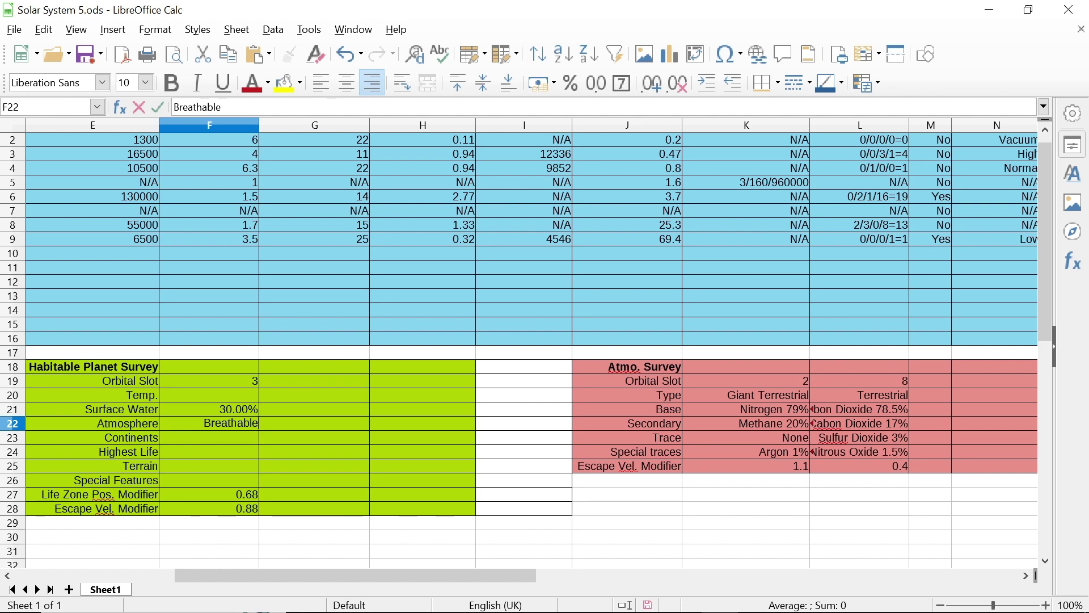
left_click(457, 596)
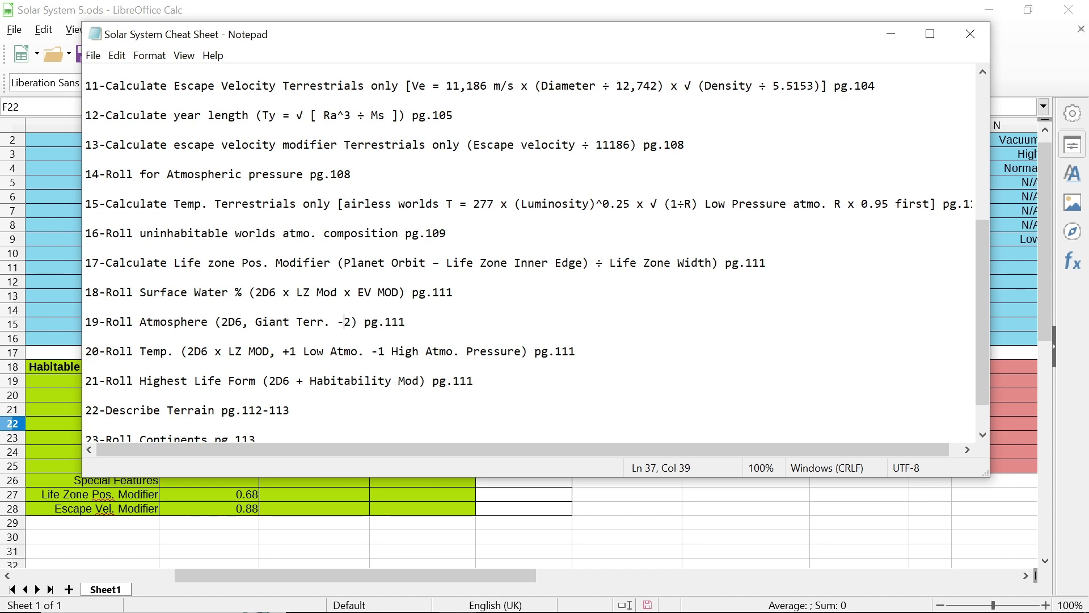
left_click(415, 495)
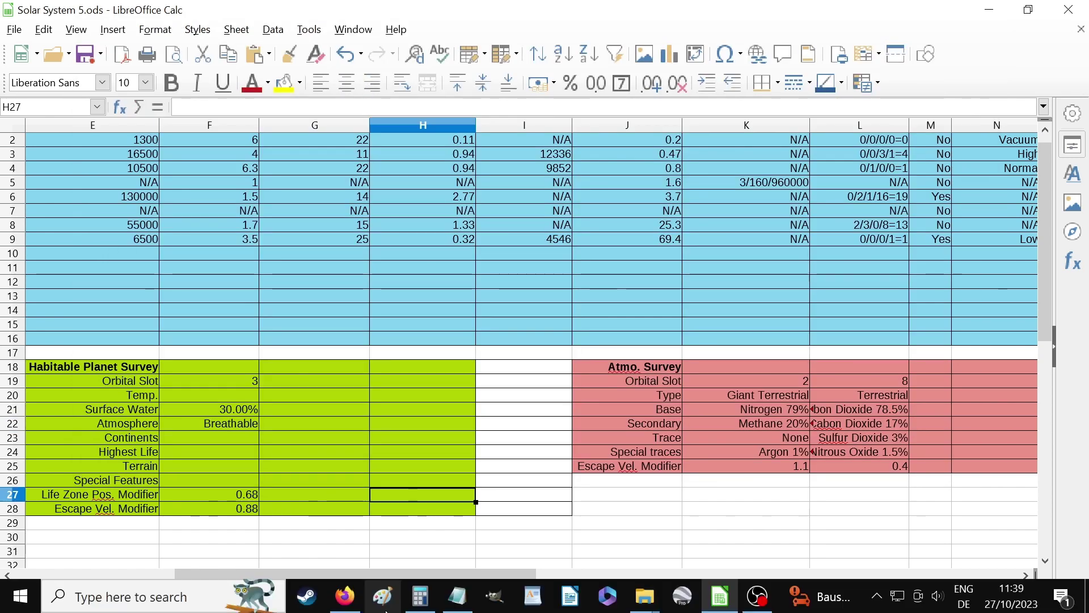
Read the item 20 temperature formula in the Notepad cheat sheet, including its 2D6 term and pressure adjustments.
left_click(458, 596)
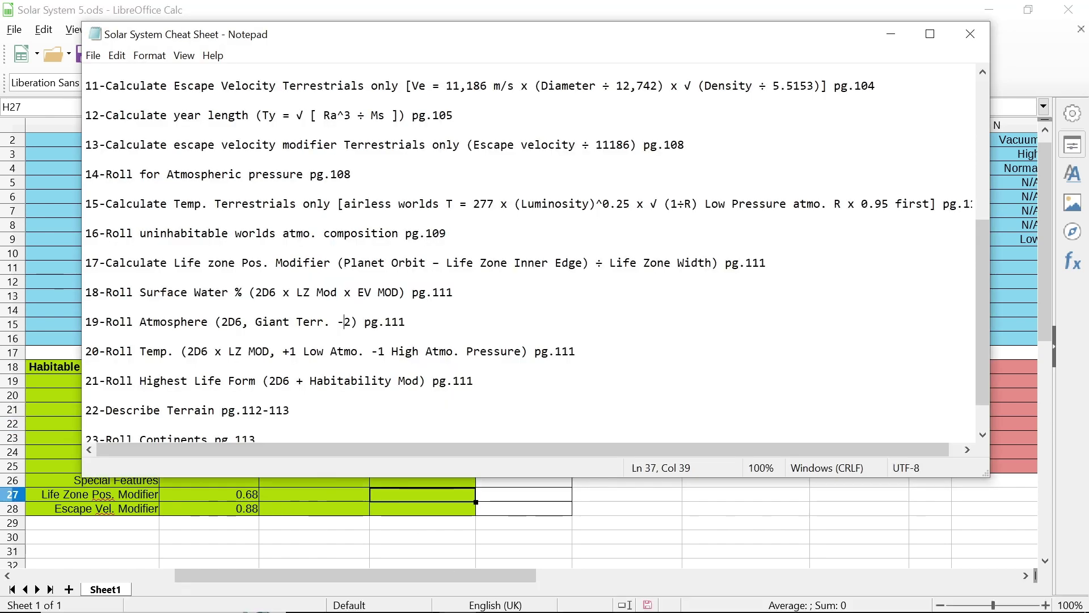
left_click_drag(188, 351, 453, 351)
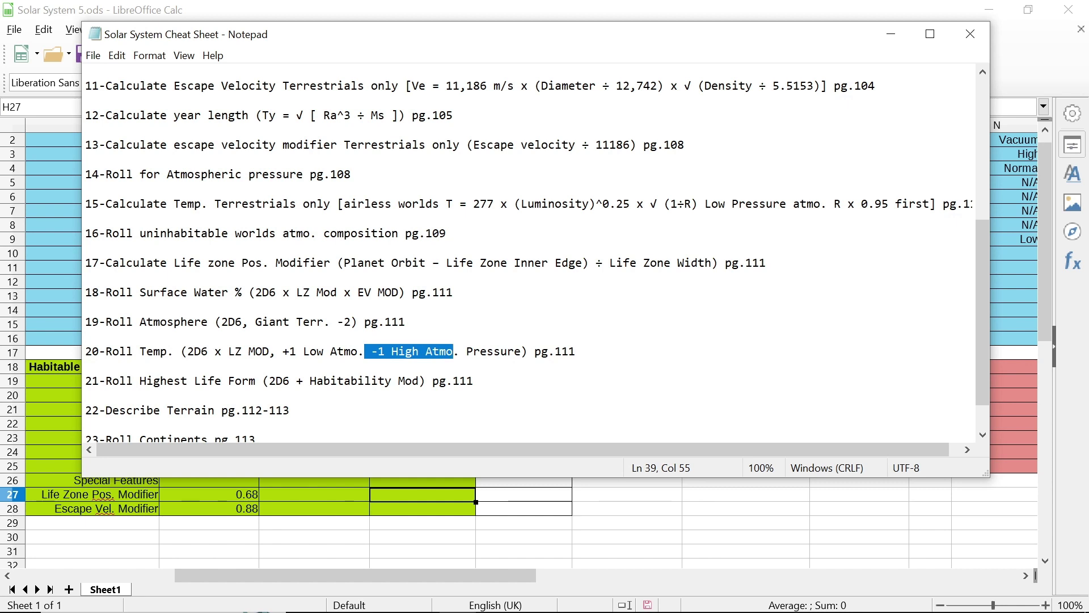
left_click_drag(187, 352, 208, 351)
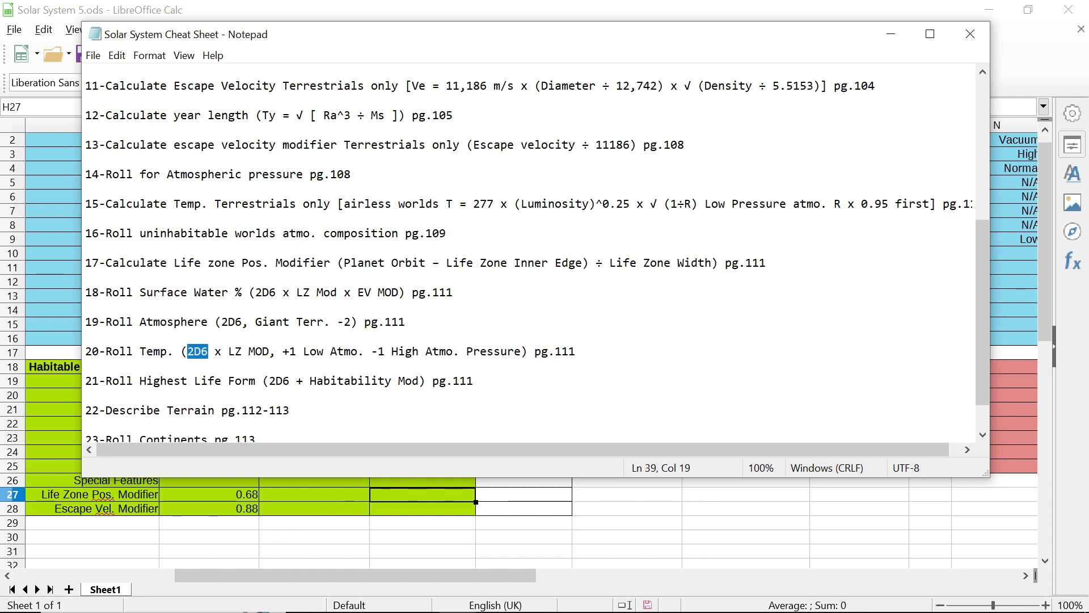
left_click(891, 35)
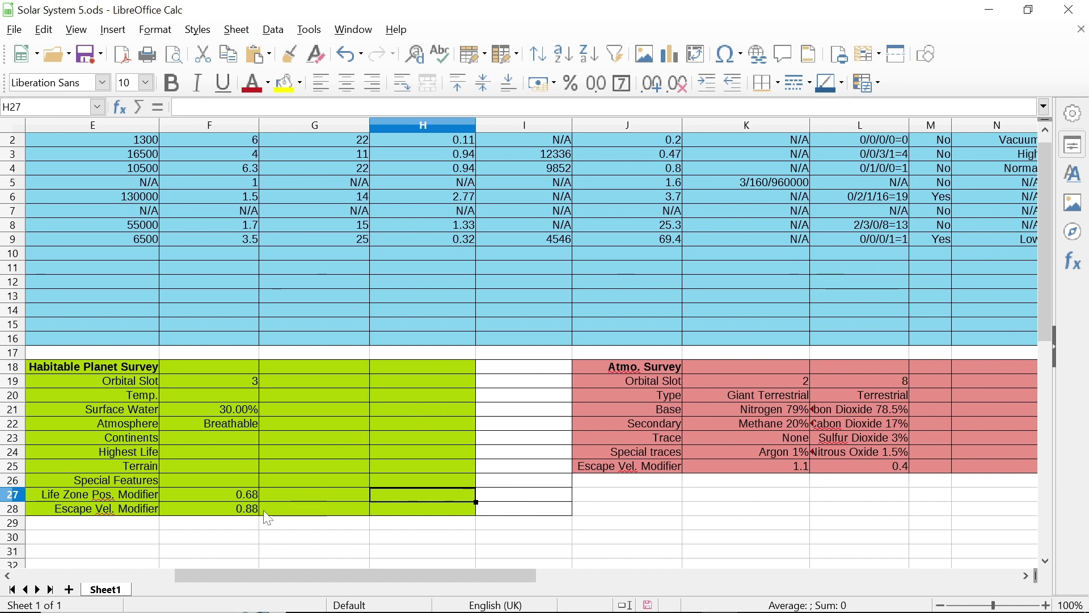
Check slot 3's Life Zone Pos. Modifier, then switch to Calculator, clear it, and multiply the 2D6 roll of 6 by 0.68.
left_click(255, 495)
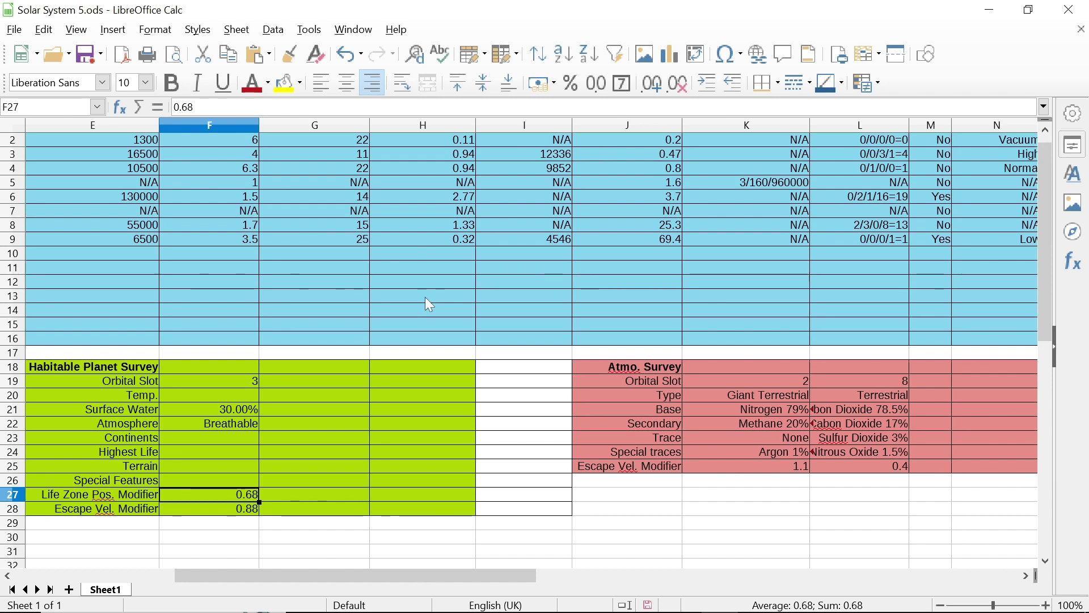
left_click(420, 608)
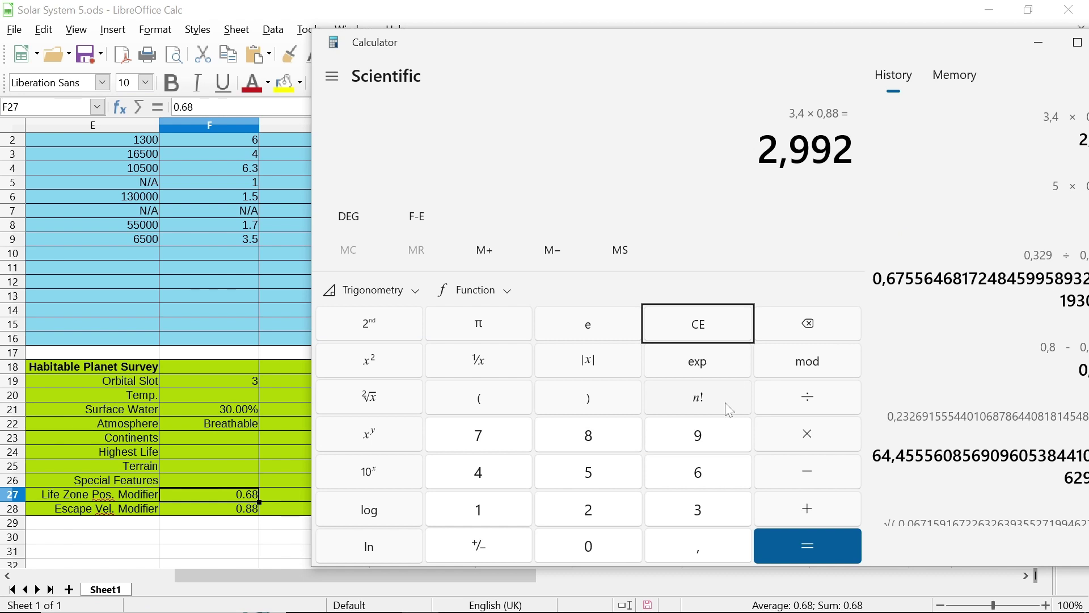
left_click(708, 328)
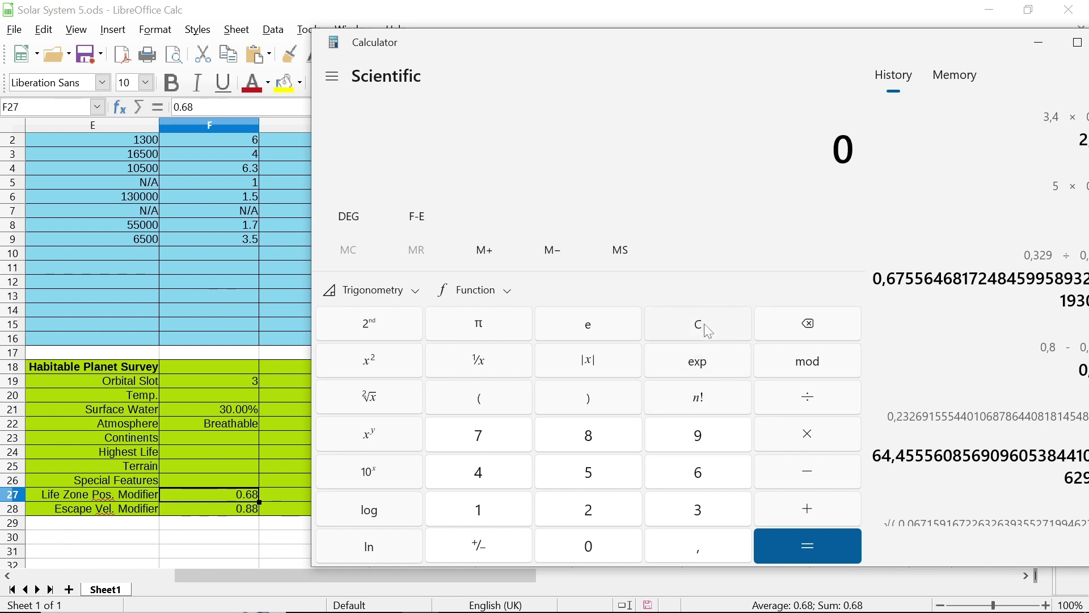
type("6*,")
type("68")
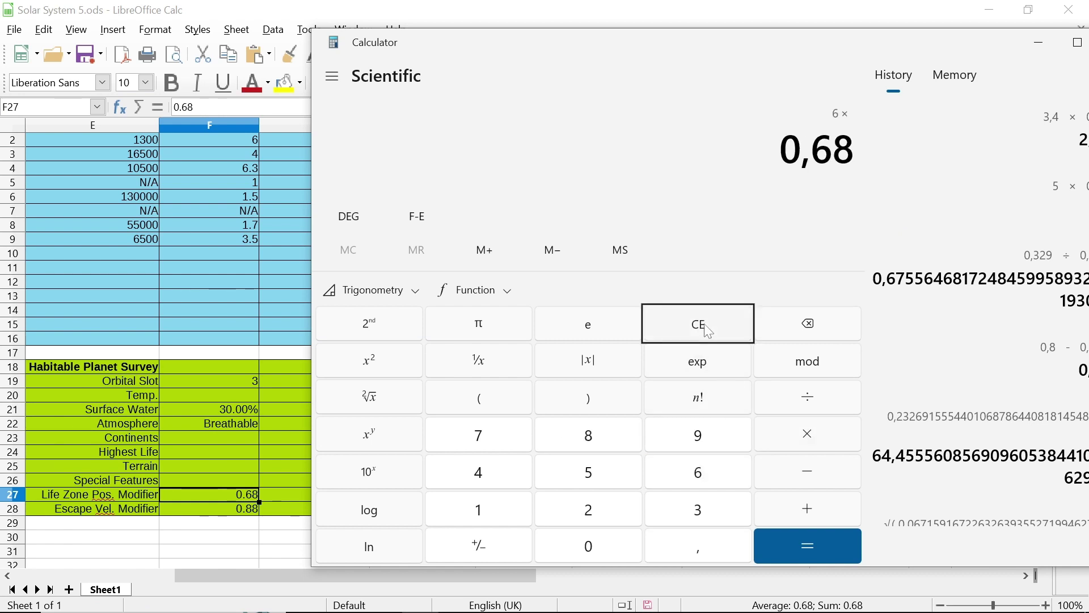
key("Return")
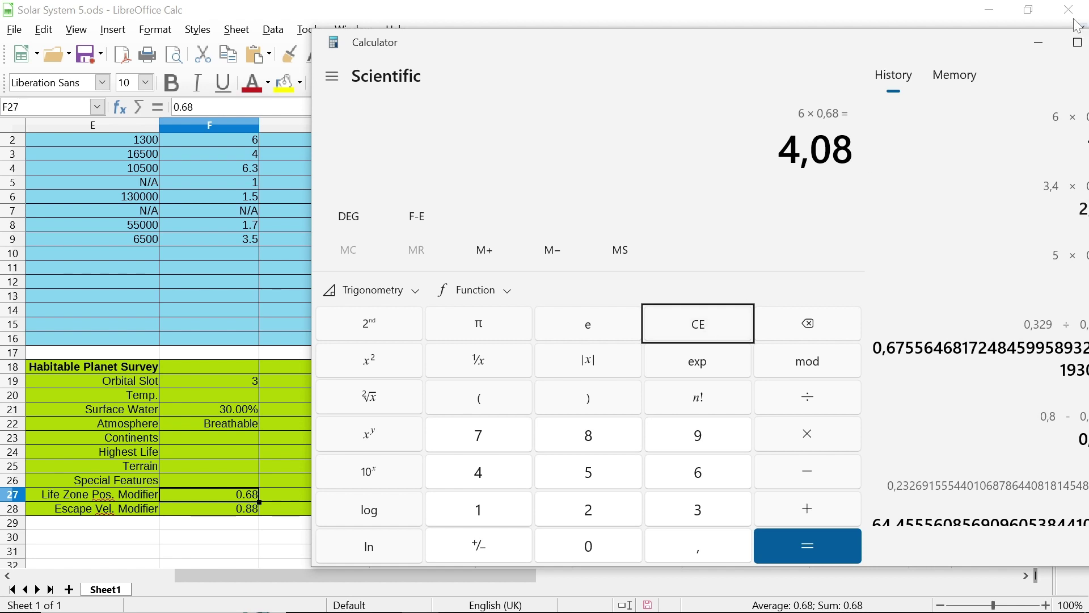
left_click(1038, 44)
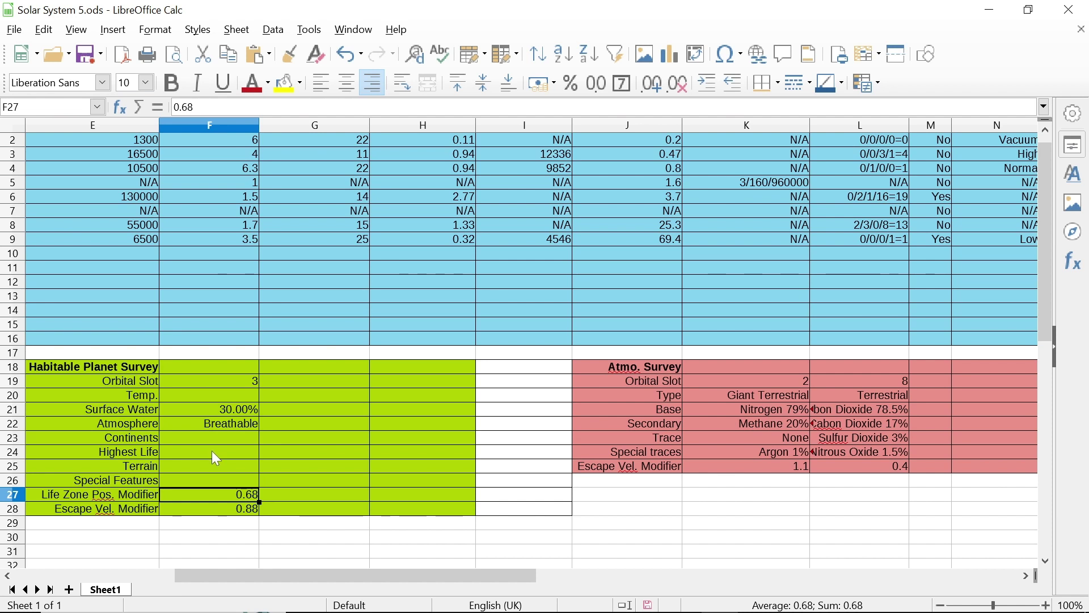
Enter High as the Temp. for orbital slot 3 in the Habitable Planet Survey table.
left_click(226, 397)
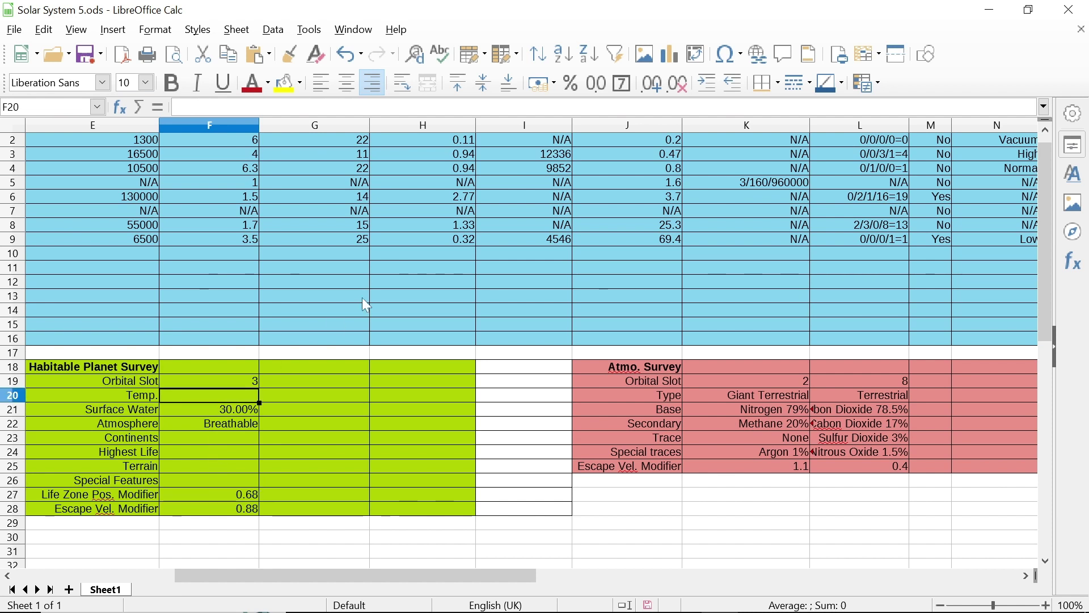
type("High")
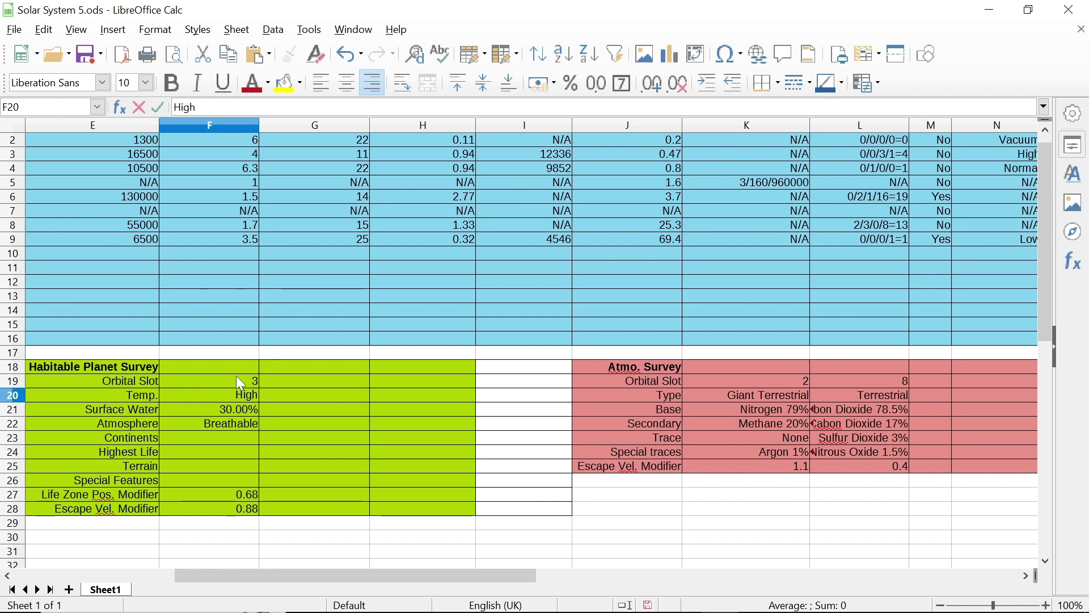
key("super+s")
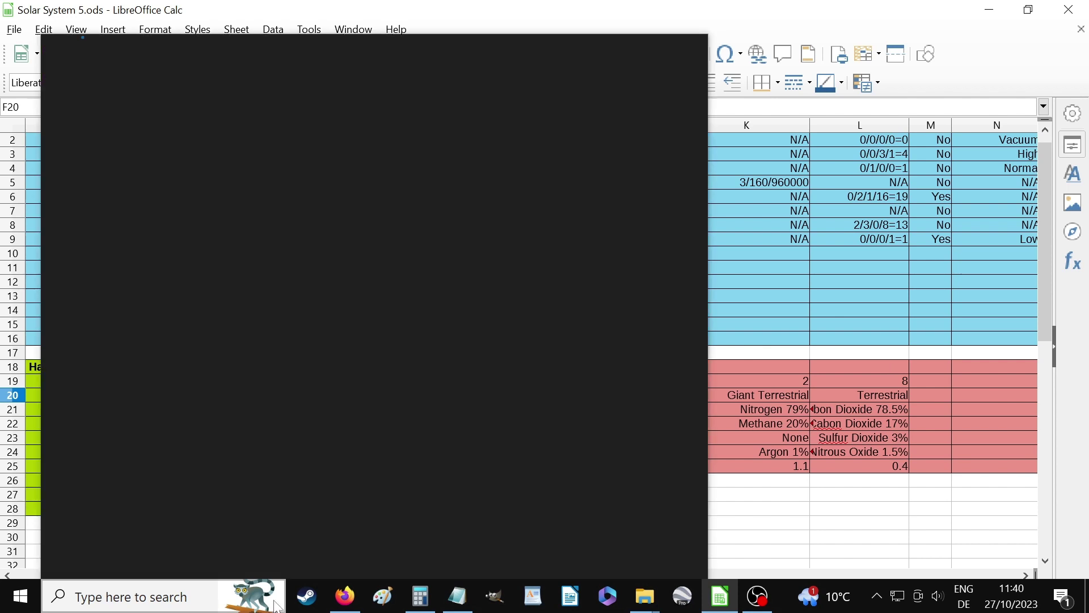
left_click(828, 384)
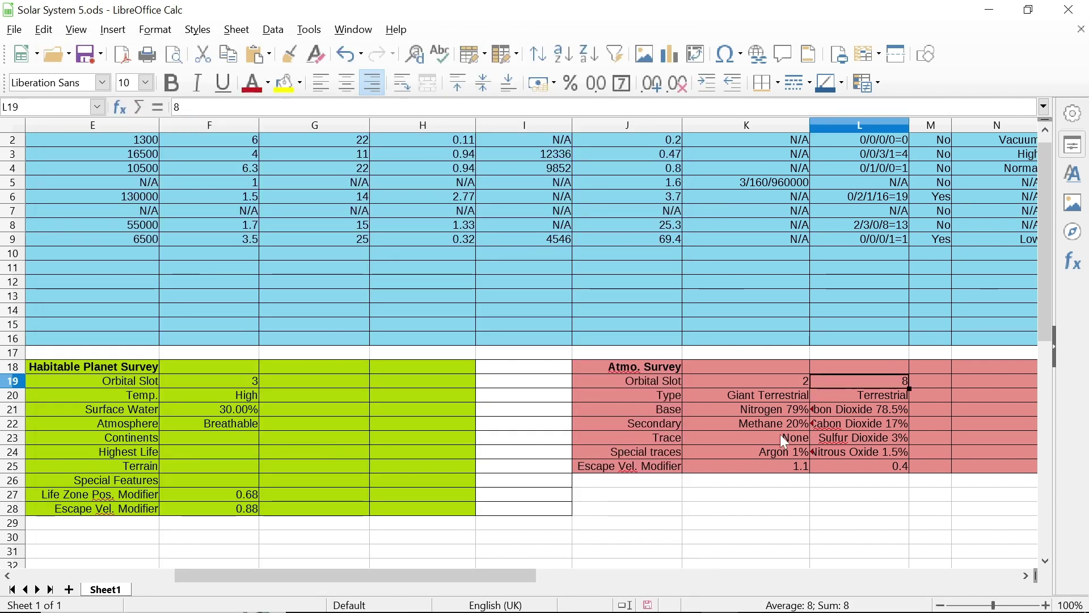
Read the item 21 Highest Life Form rule in the Notepad cheat sheet and look up the Habitability Modifier in the Solar Survey table.
mouse_move(528, 608)
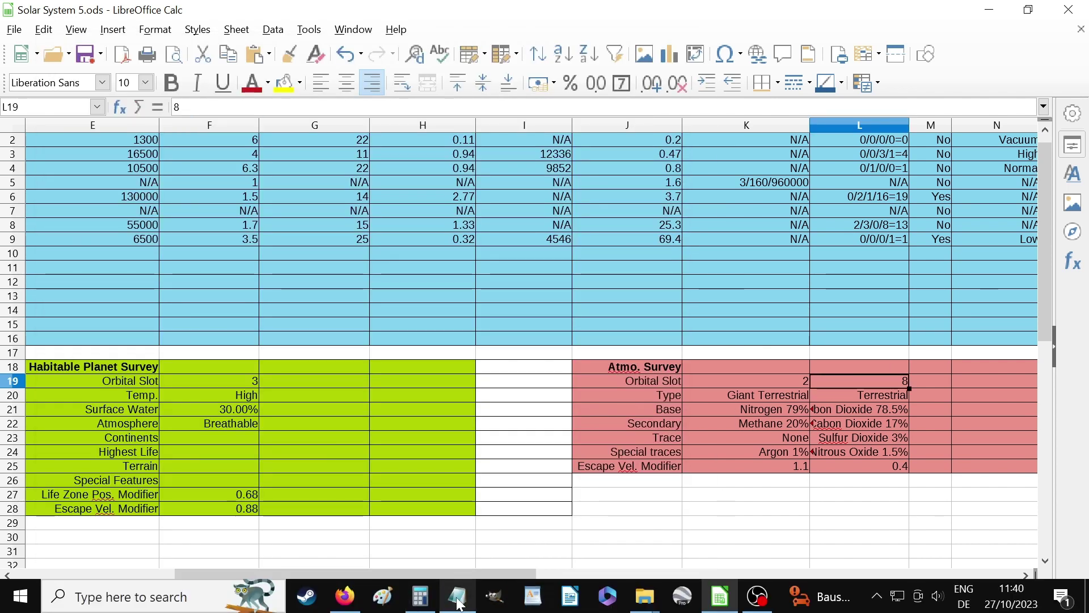
left_click(420, 597)
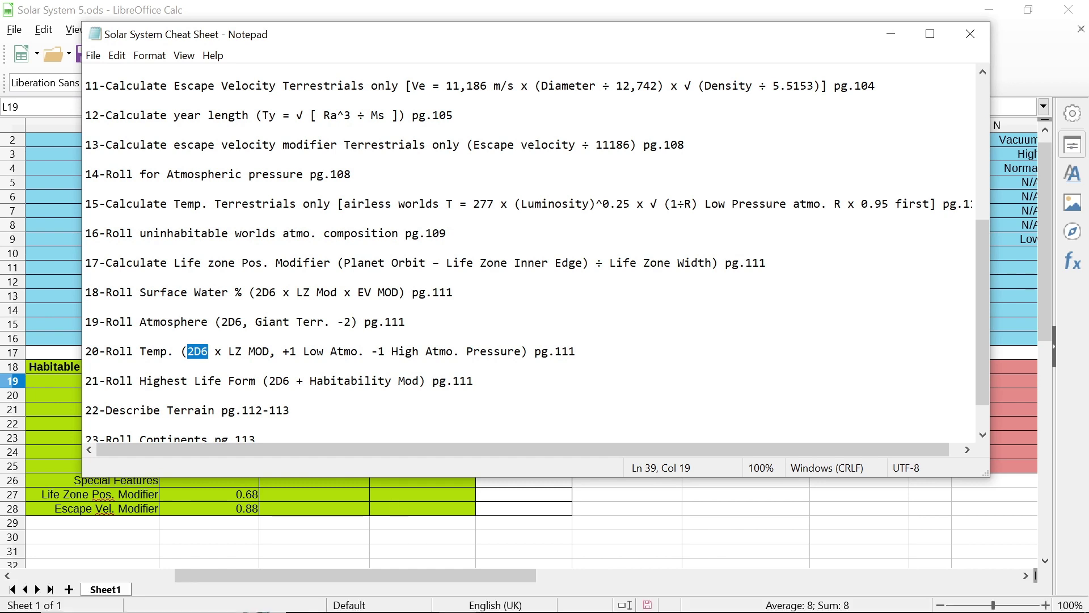
left_click_drag(106, 380, 166, 380)
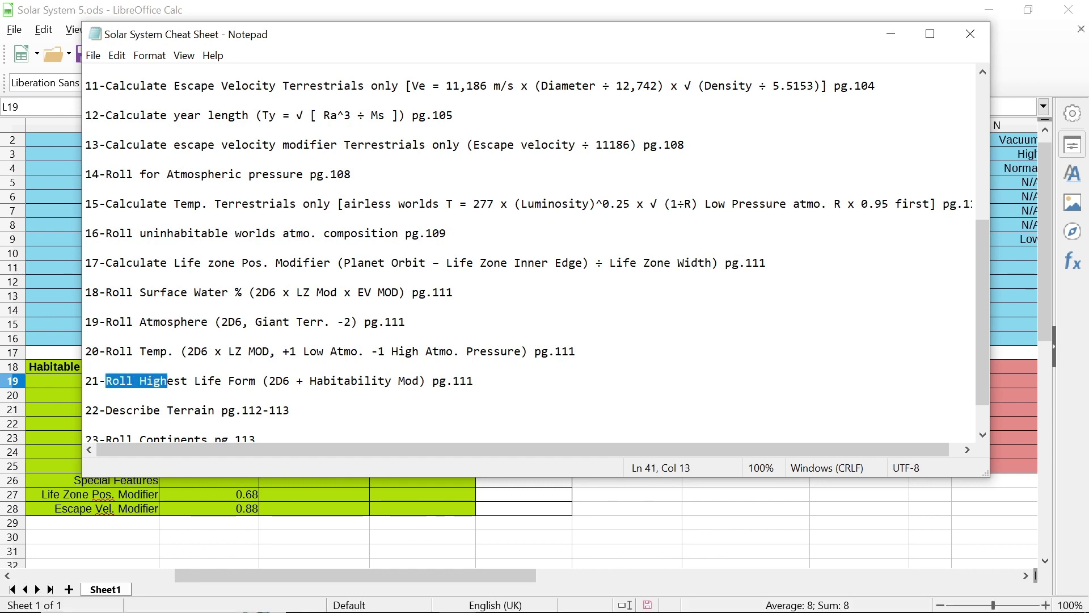
left_click_drag(269, 381, 420, 381)
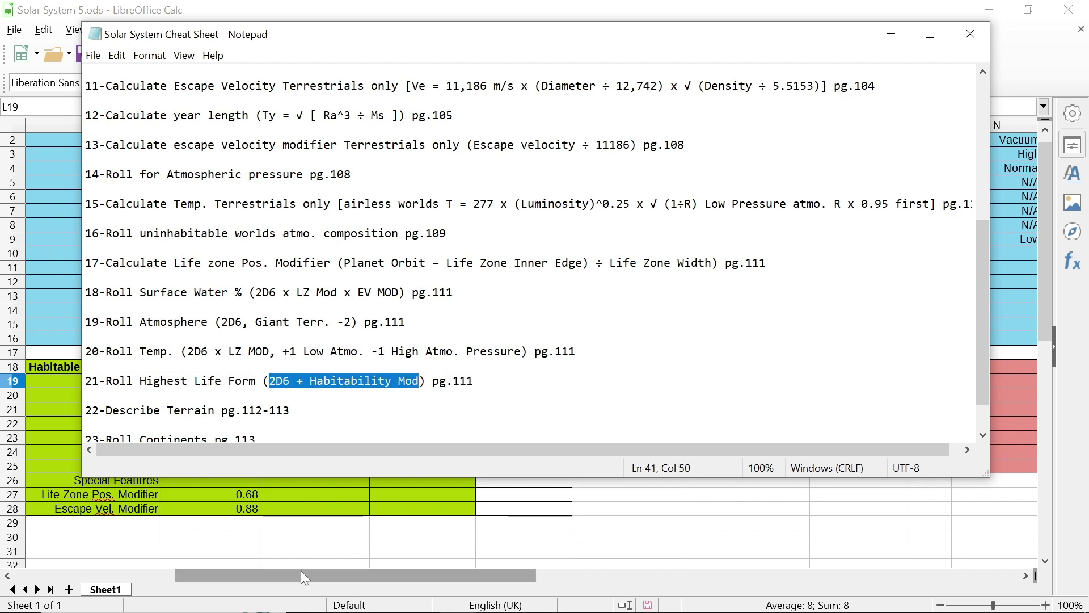
left_click_drag(301, 574, 106, 569)
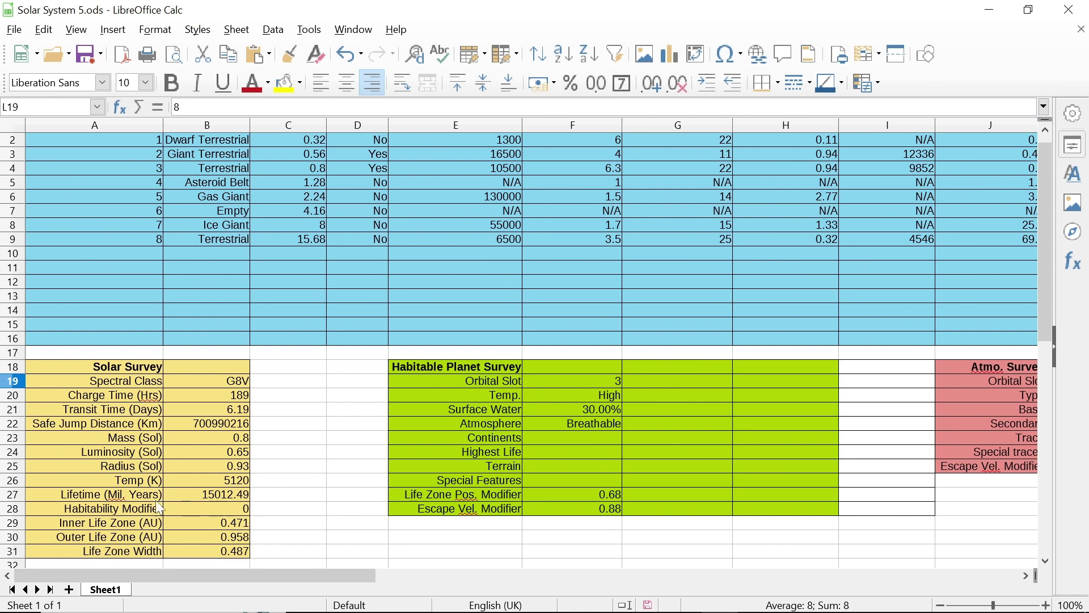
left_click(217, 511)
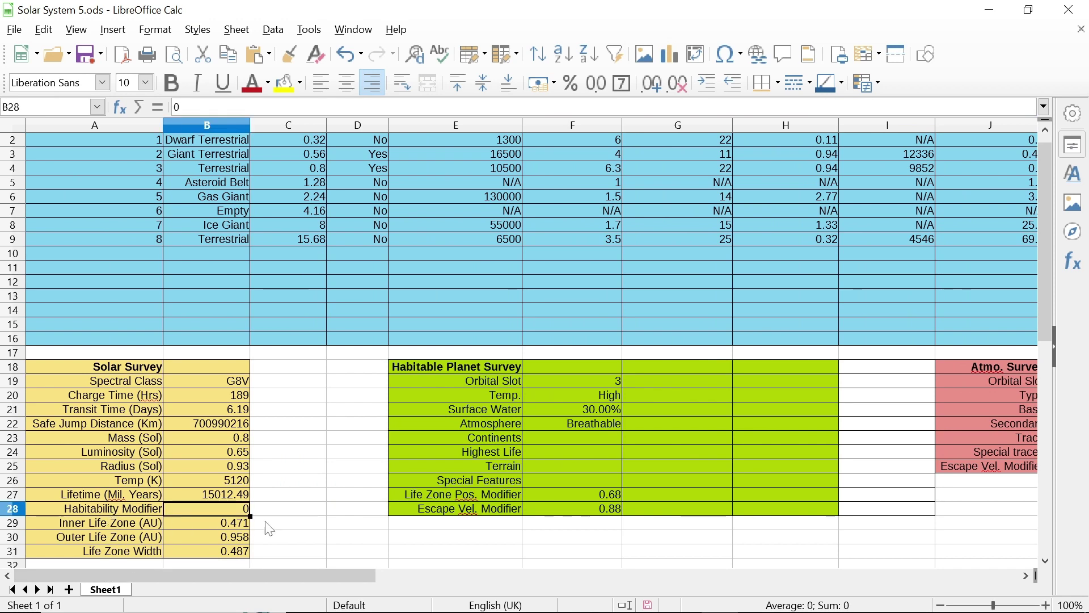
Enter Amphibians as the Highest Life for orbital slot 3 in the Habitable Planet Survey table.
left_click_drag(304, 572, 405, 568)
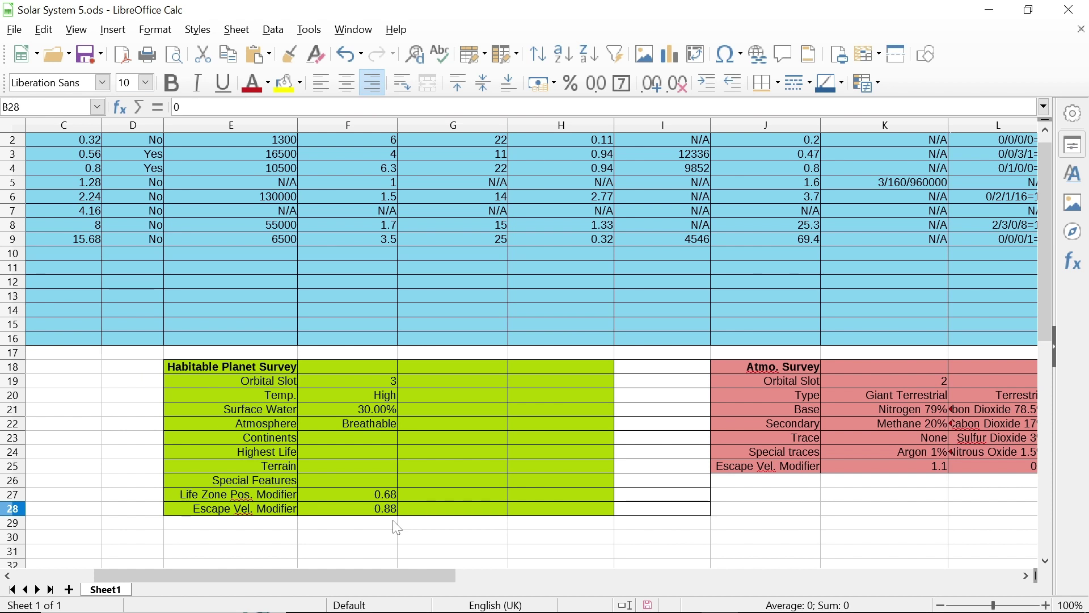
left_click(321, 453)
type("Am")
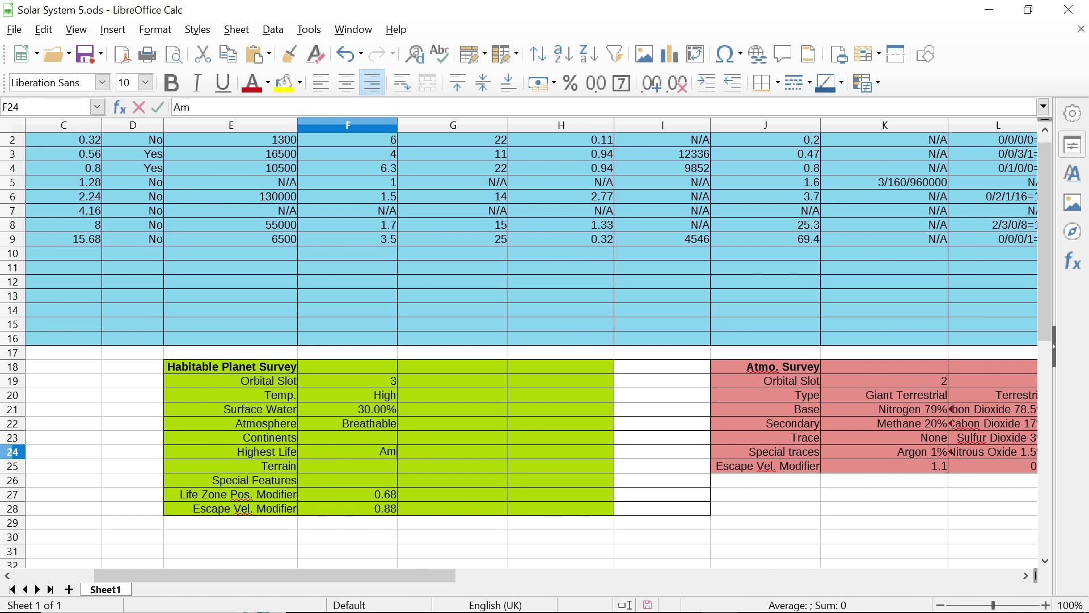
type("phi")
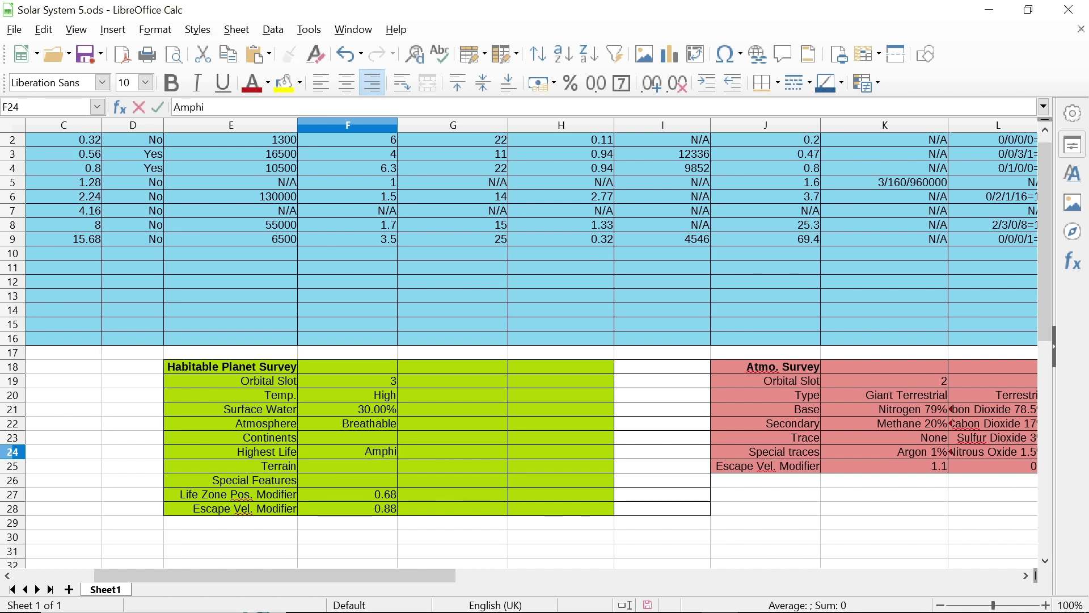
type("bians")
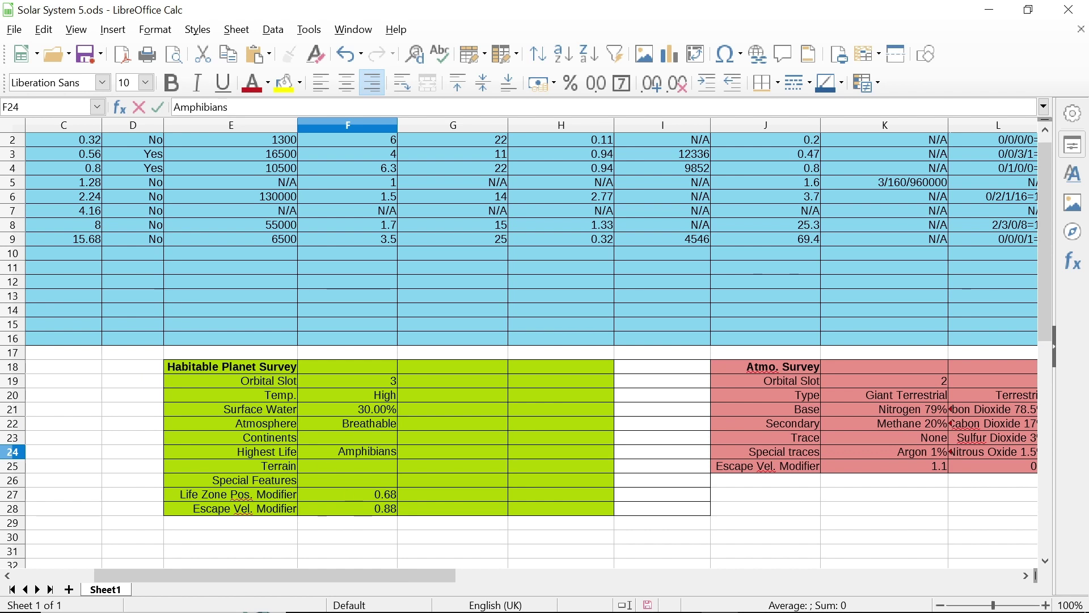
Switch to the Notepad cheat sheet to read item 22 on describing terrain, then return to the Calc spreadsheet.
left_click(455, 606)
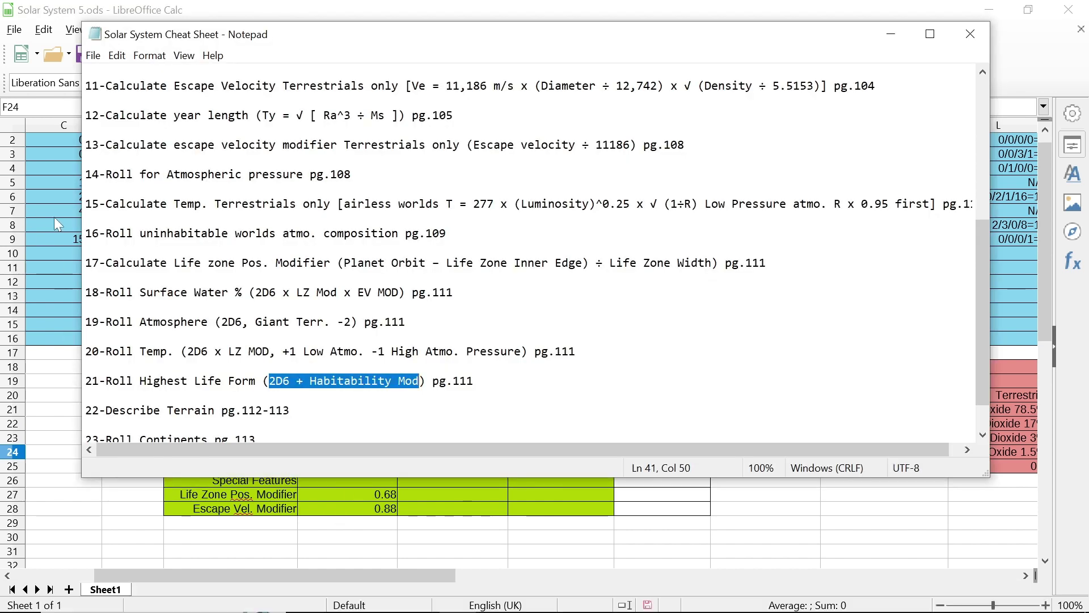
scroll(530, 254, "down", 1)
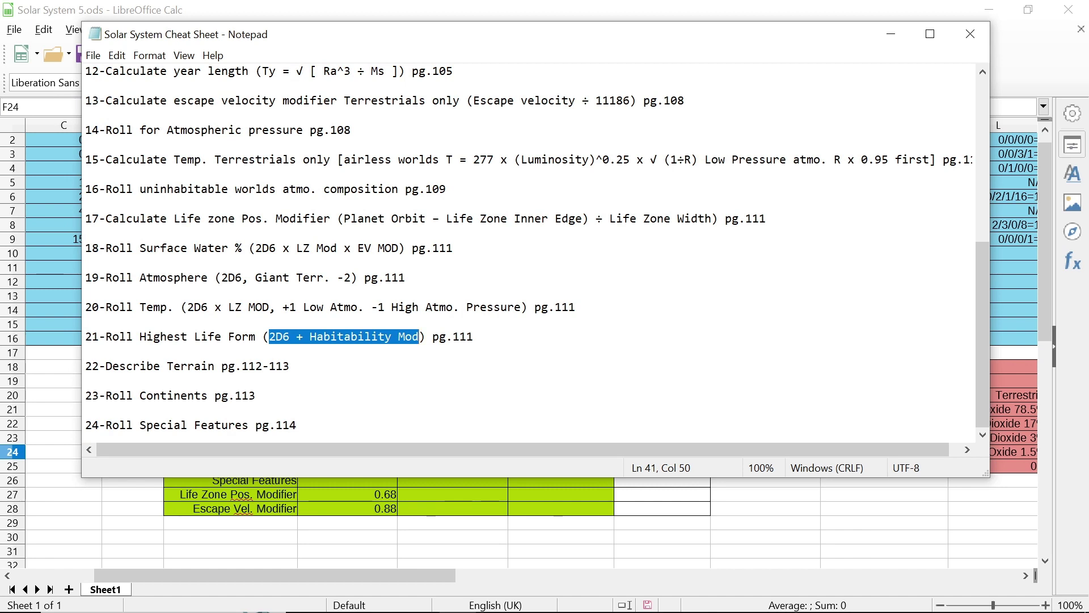
left_click(289, 366)
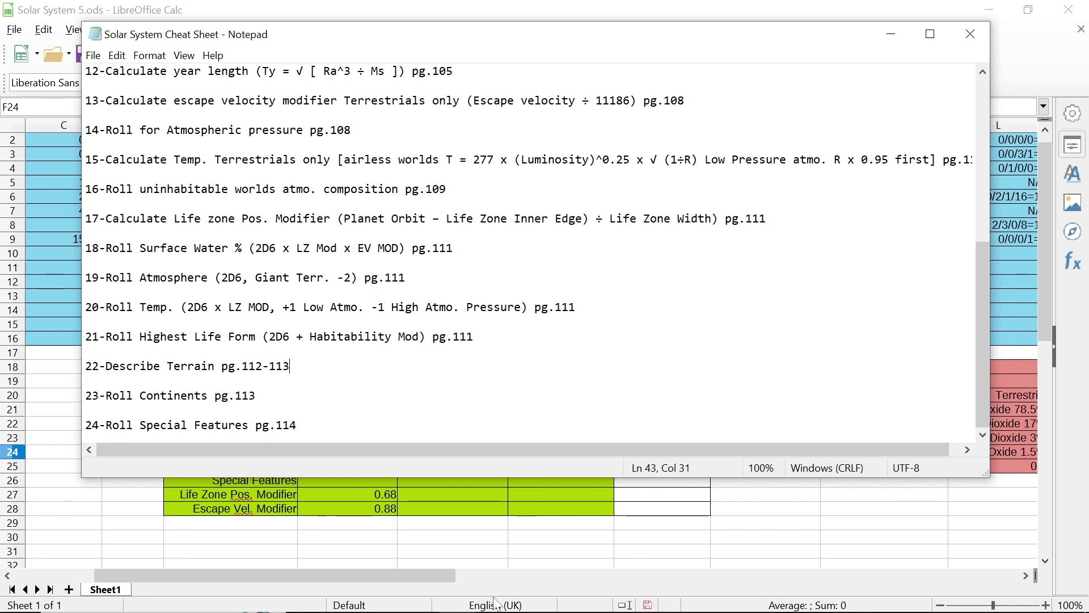
left_click(432, 493)
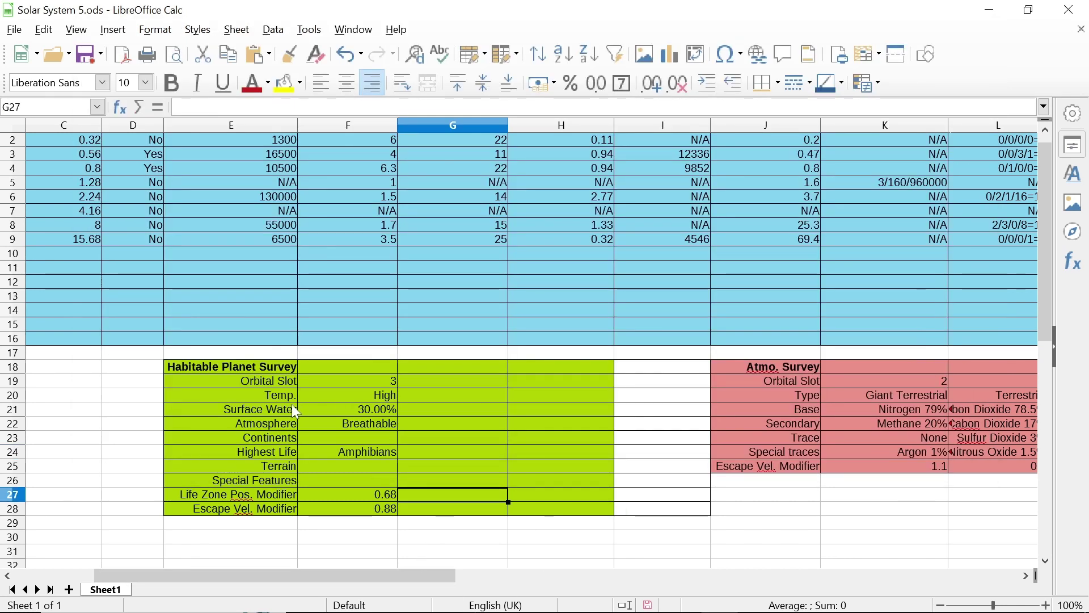
Replace N/A with 307 as the Temp. (K) of the slot 3 planet in the main planet table.
left_click(359, 396)
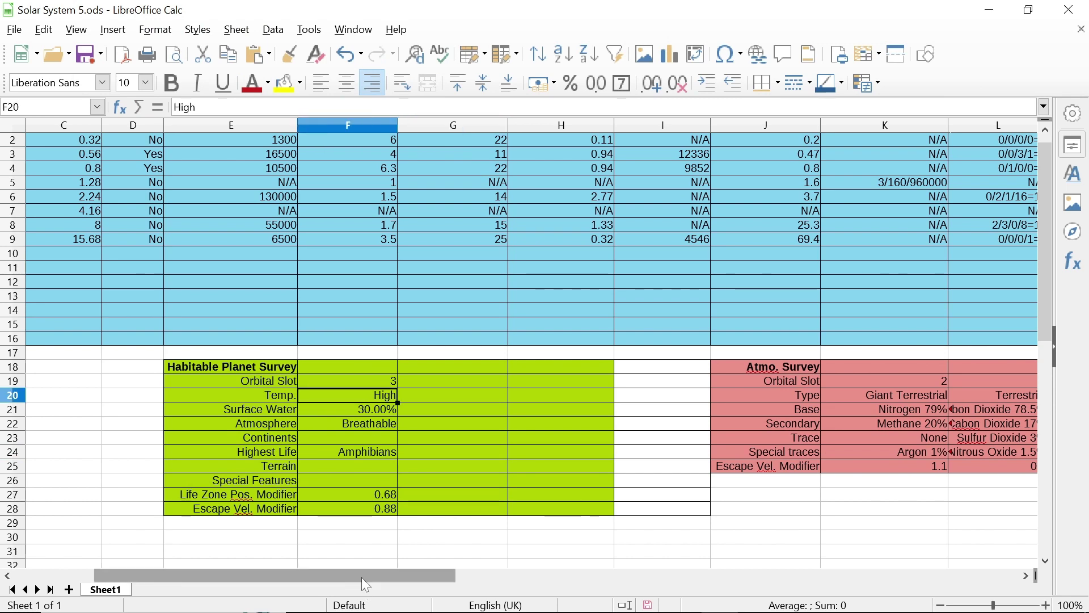
left_click_drag(361, 564, 359, 567)
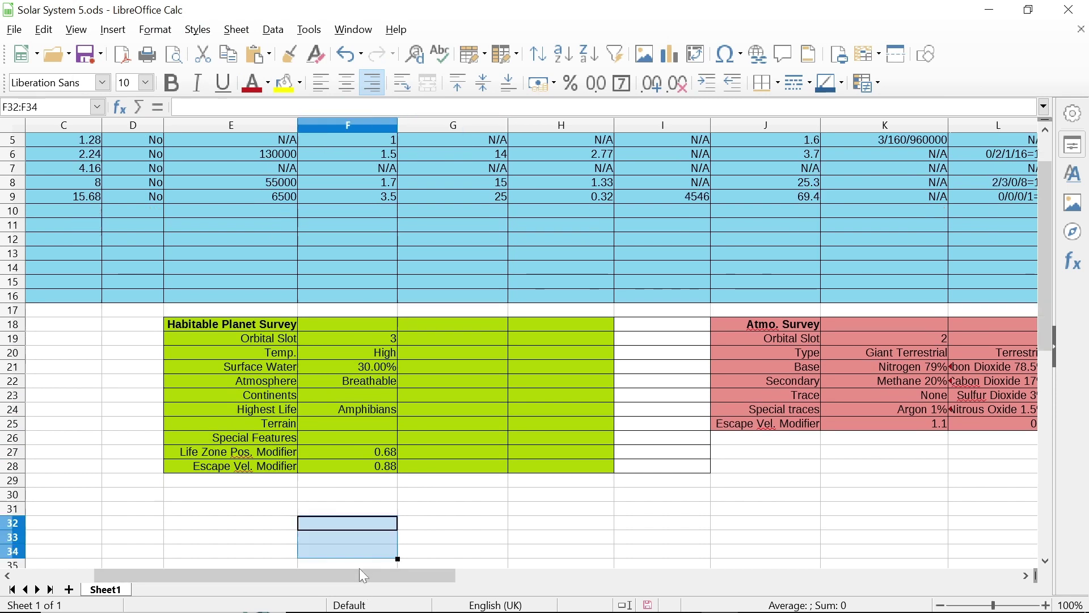
left_click(365, 522)
left_click_drag(343, 581, 679, 570)
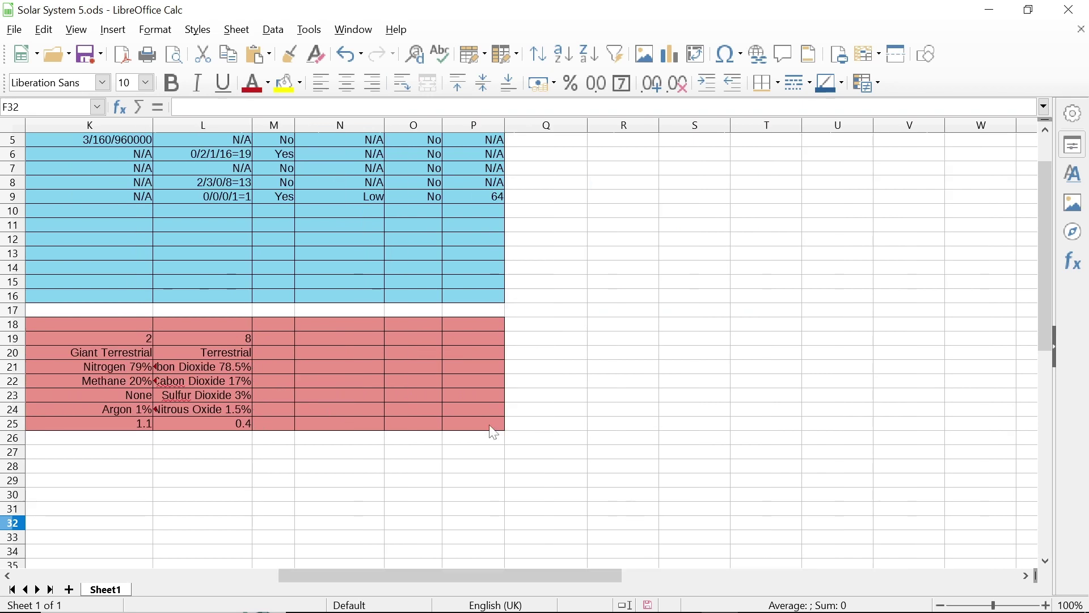
scroll(472, 406, "up", 2)
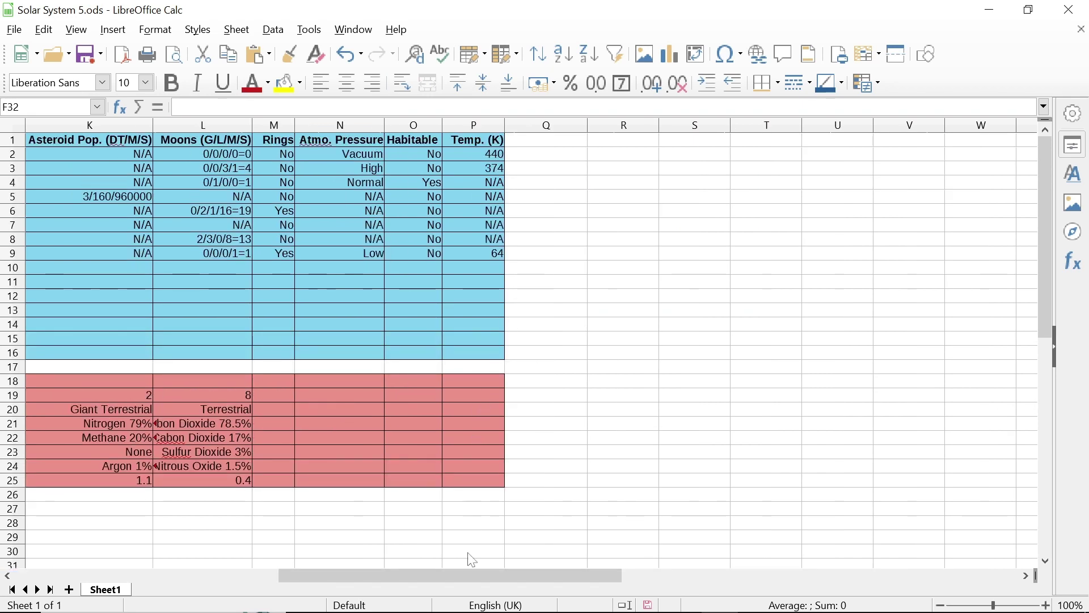
left_click_drag(461, 573, 397, 569)
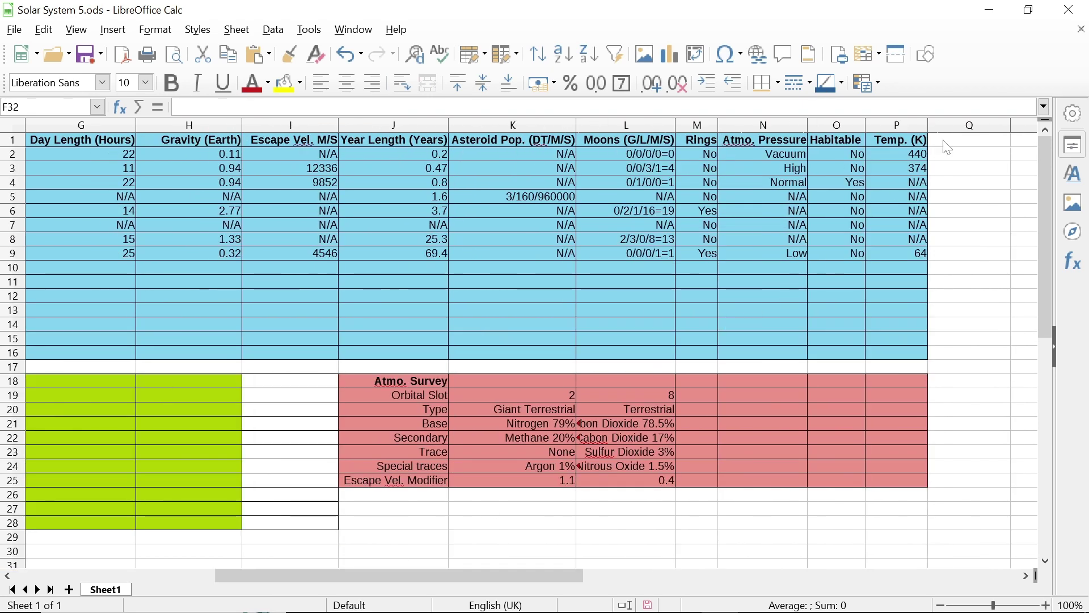
left_click(915, 182)
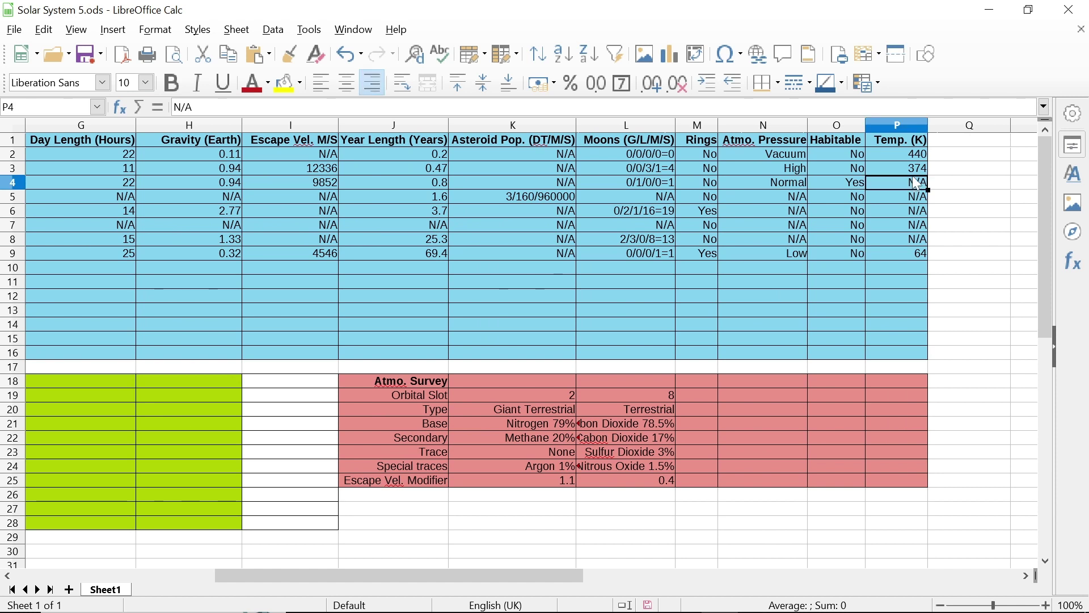
key("Delete")
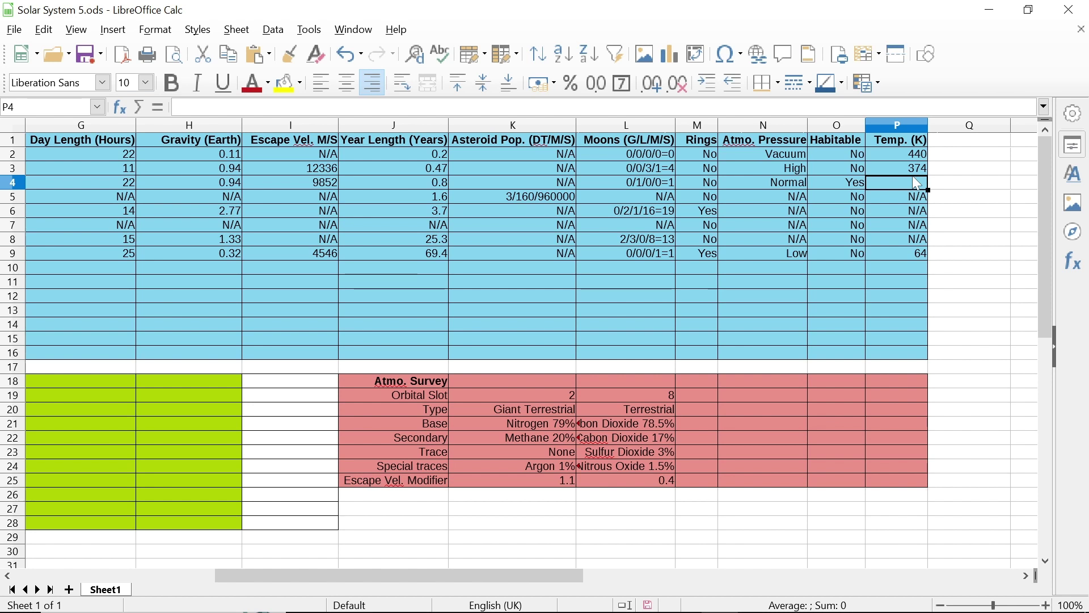
type("307")
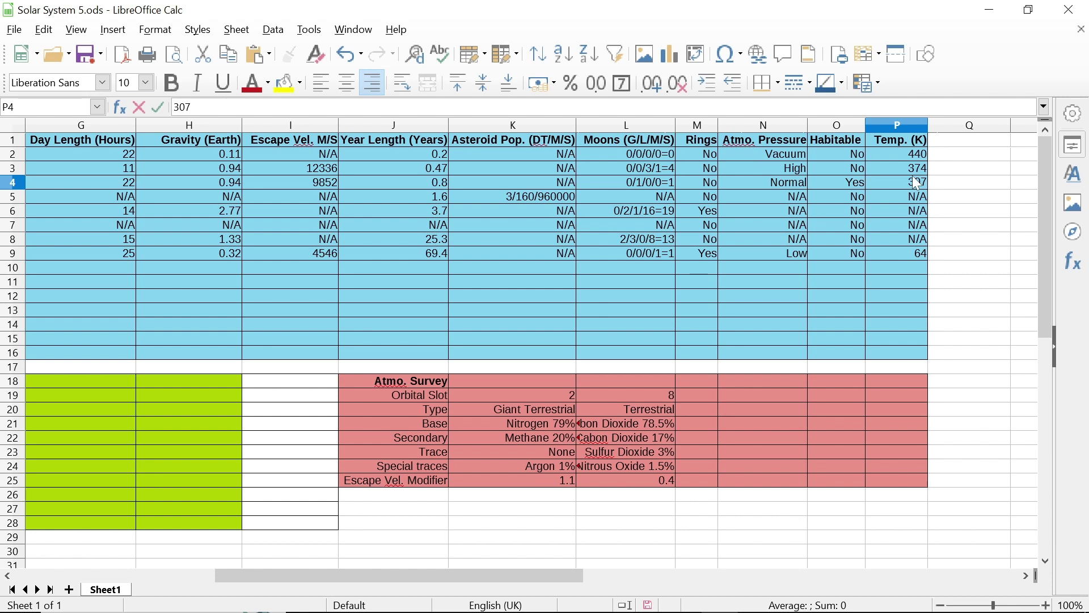
left_click(992, 183)
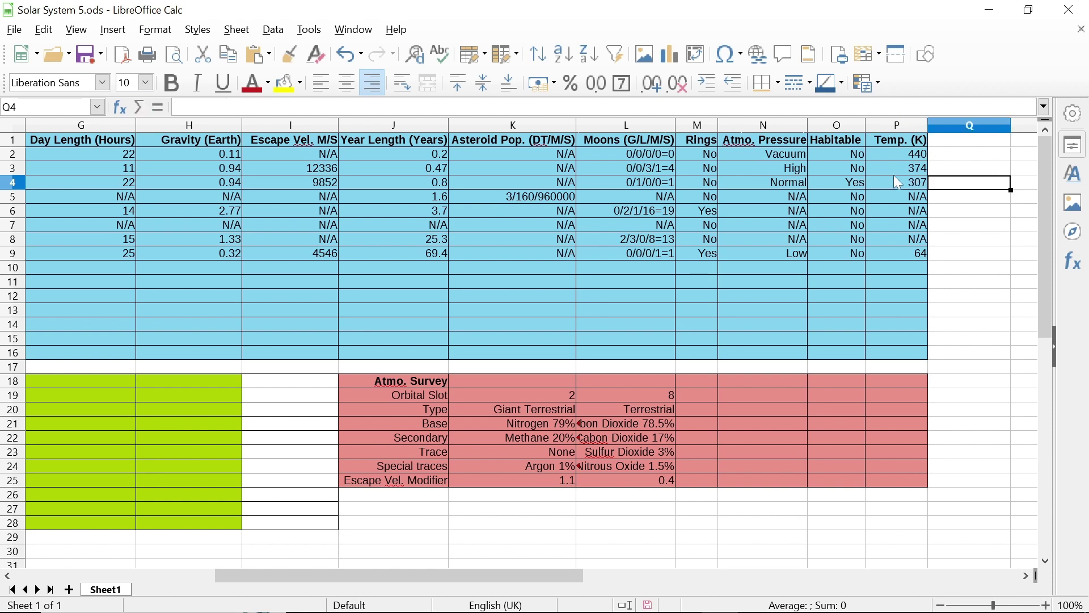
Recheck slot 3's Temp. entry in the Habitable Planet Survey and reread the item 22 terrain rule in the Notepad cheat sheet.
left_click_drag(542, 574, 409, 567)
left_click(379, 411)
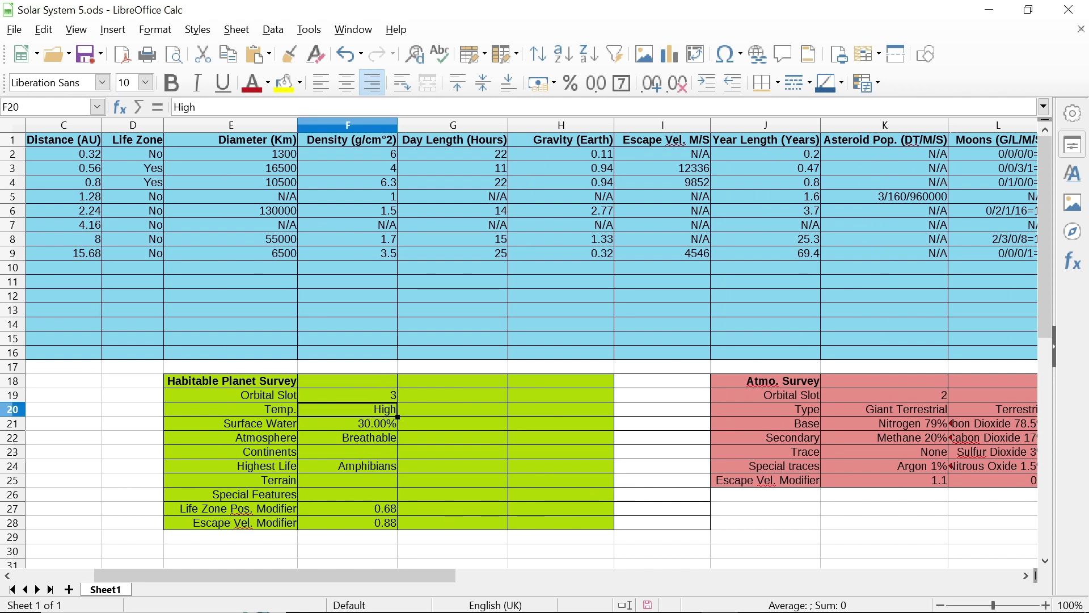
mouse_move(519, 587)
left_click(460, 597)
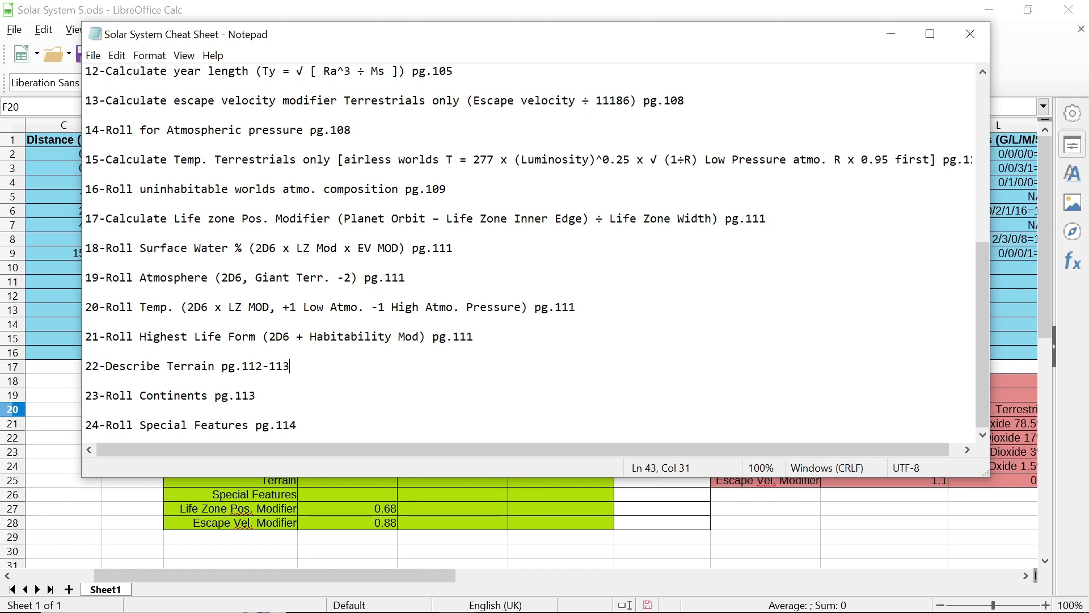
left_click(549, 492)
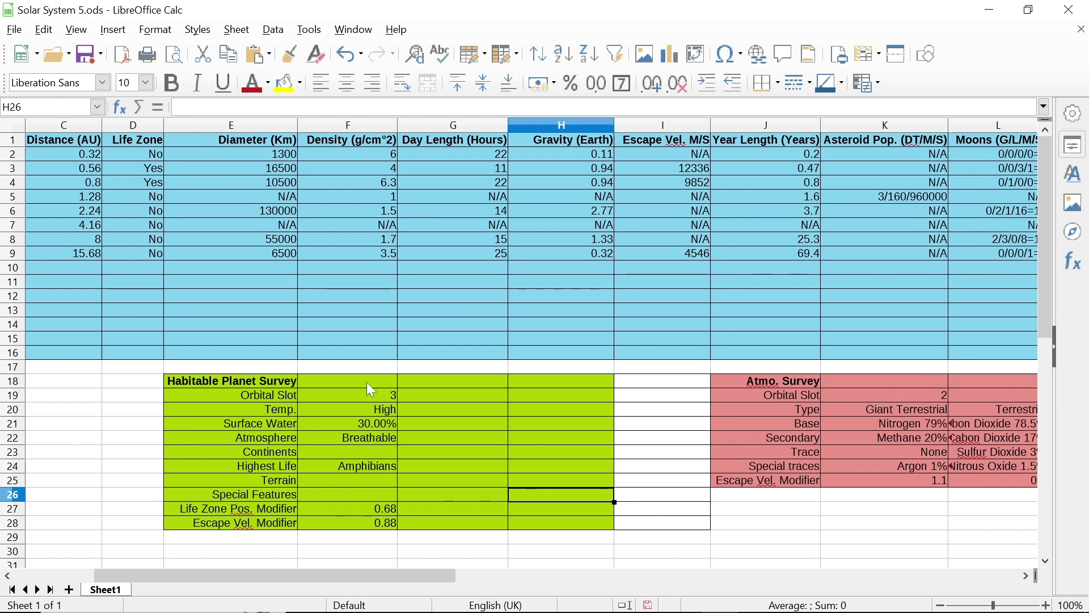
Enter "Plains, Savannah, desert" as the Terrain for orbital slot 3 in the Habitable Planet Survey.
left_click(323, 482)
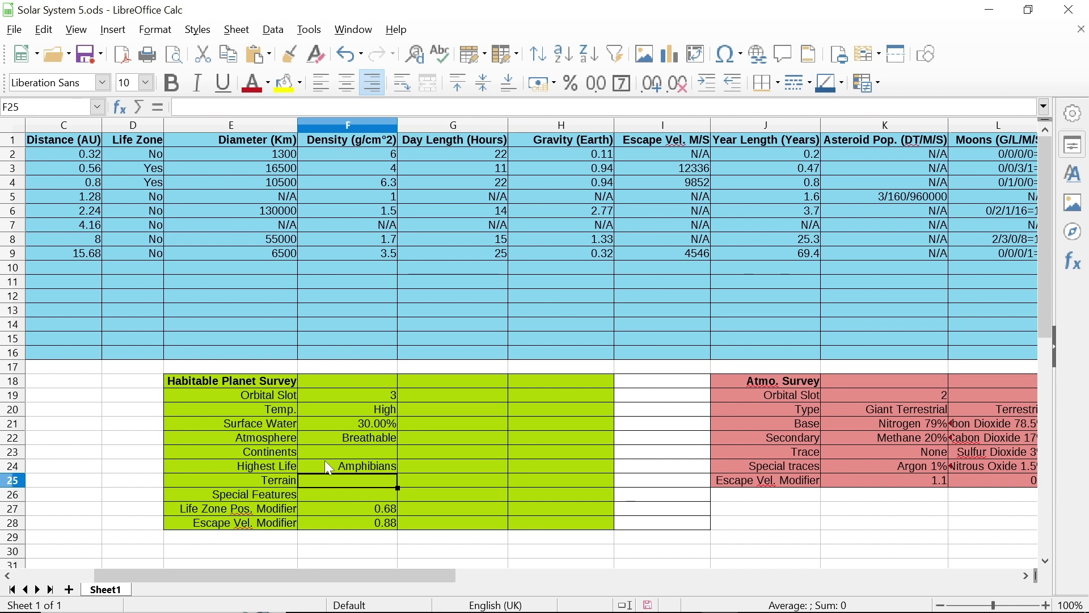
type("Pl")
type("ain")
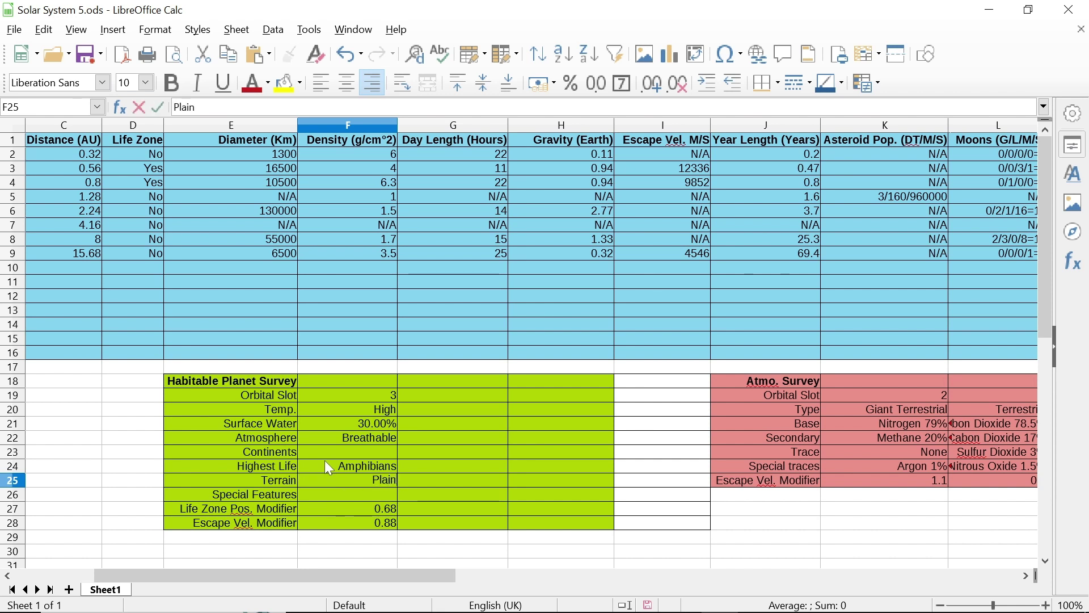
type("s, Savannah")
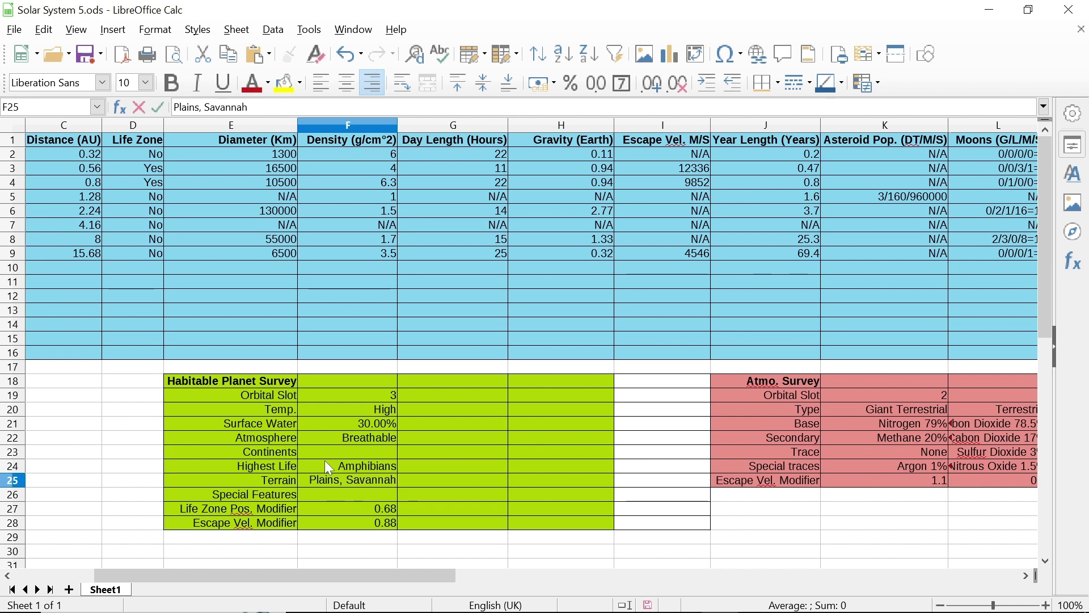
type(", desert")
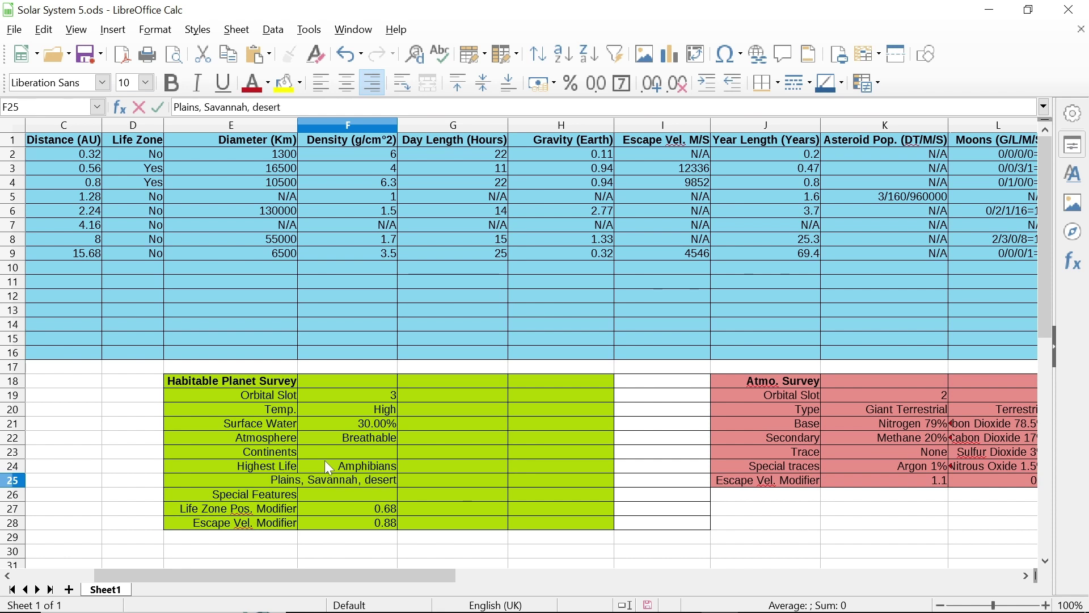
left_click(454, 478)
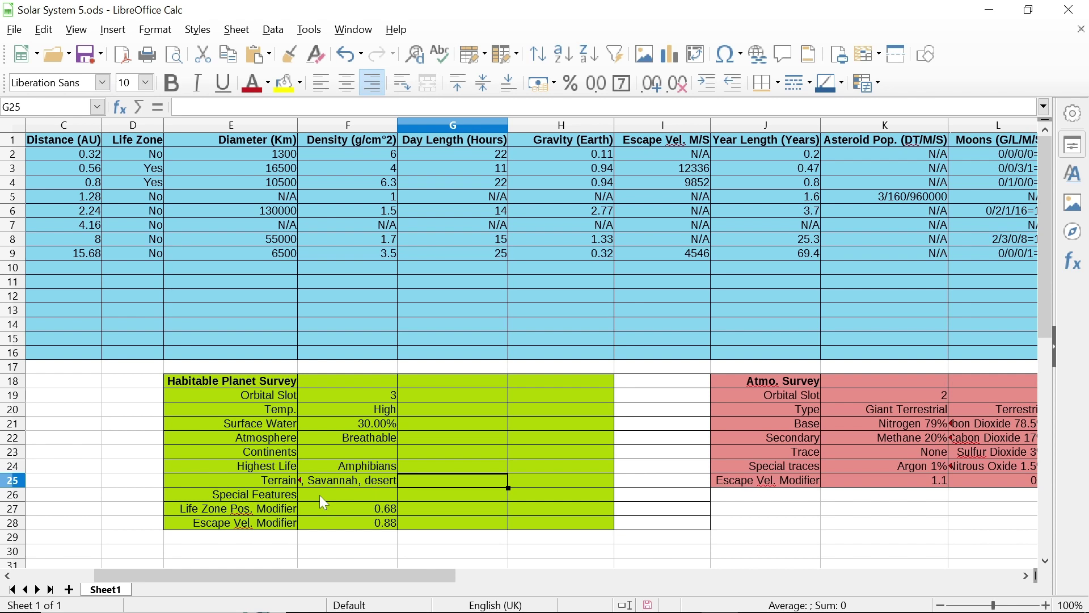
Consult item 23 on continents in the Notepad cheat sheet and enter 3 as the Continents for orbital slot 3.
mouse_move(390, 607)
left_click(462, 596)
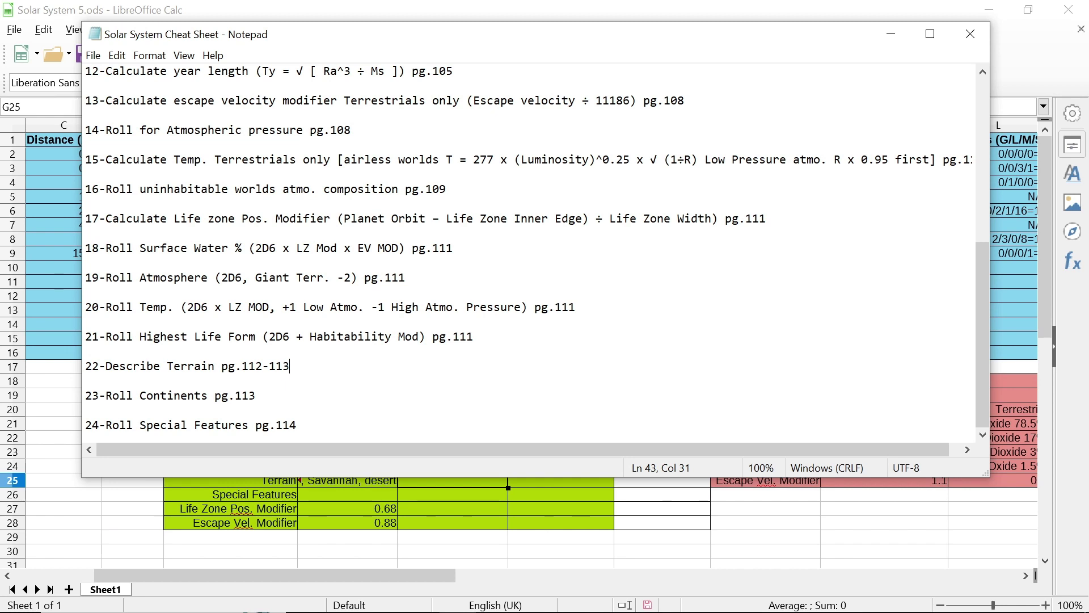
left_click(457, 512)
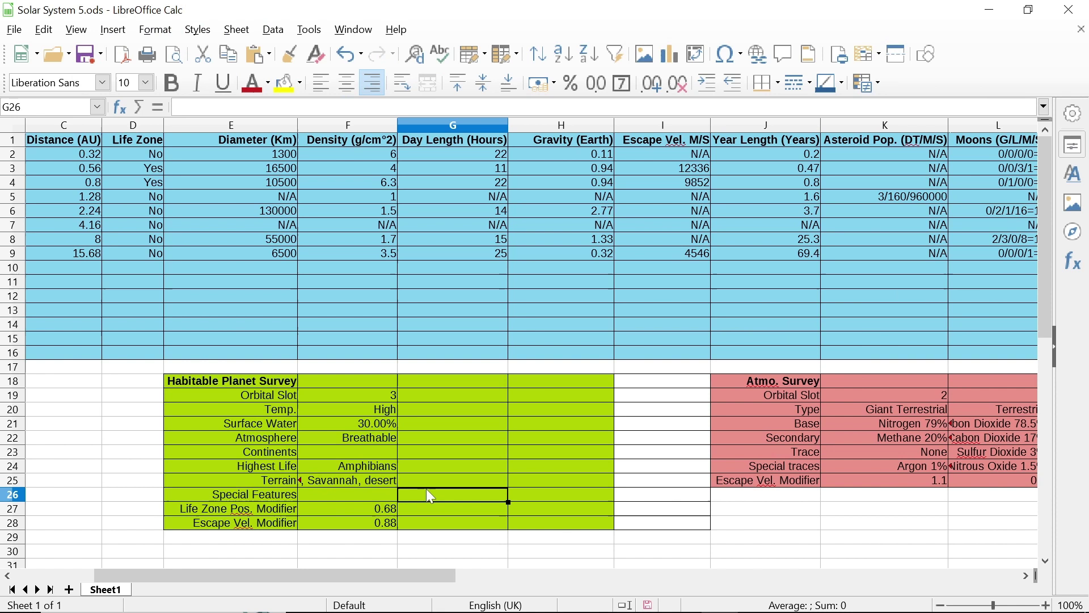
left_click(359, 424)
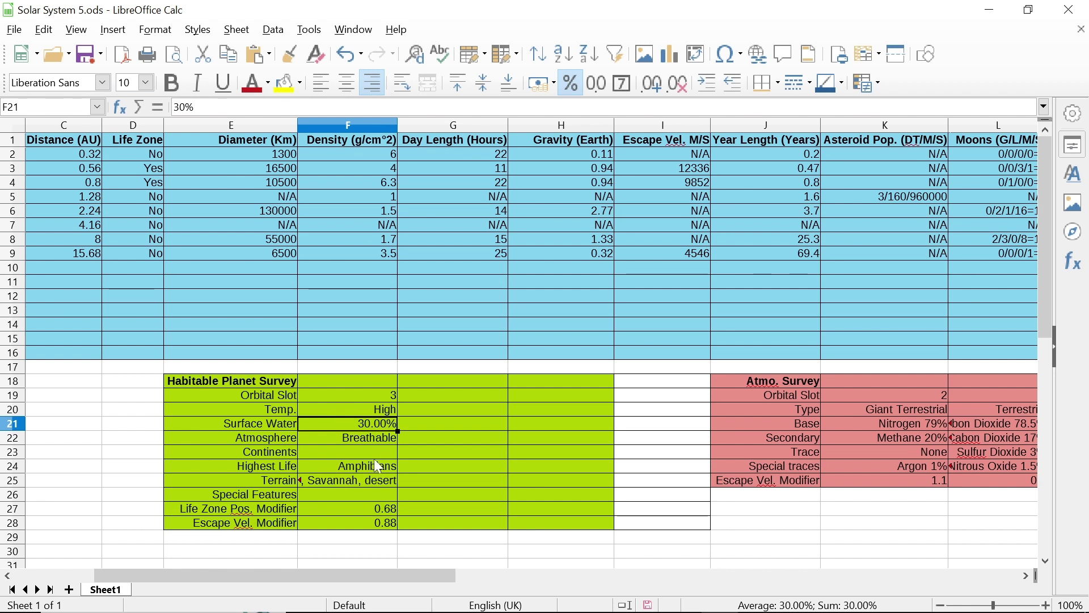
left_click(347, 448)
type("3")
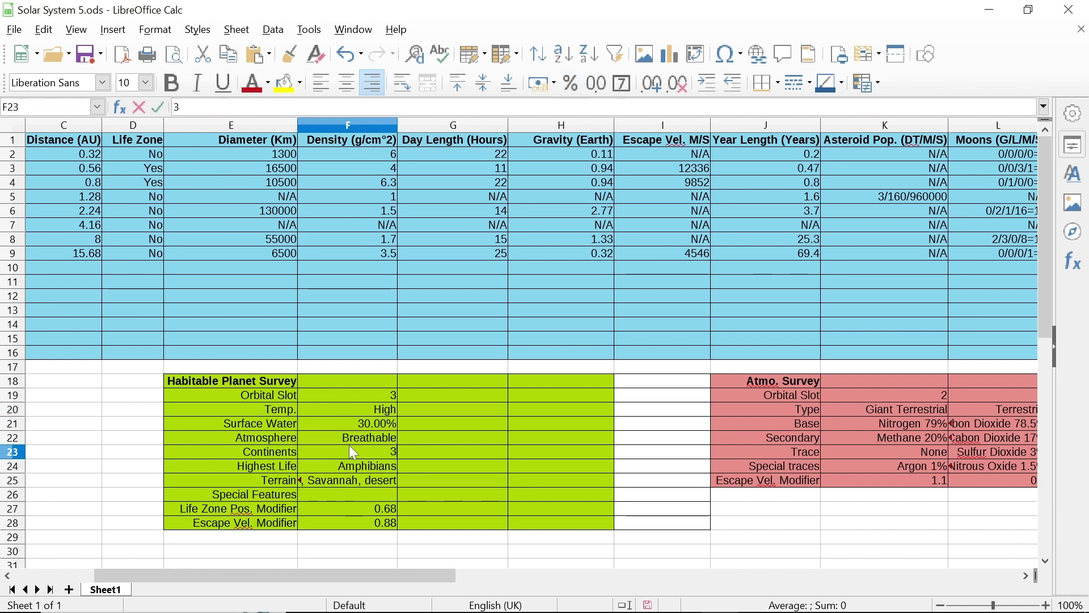
Read item 24 on special features in the Notepad cheat sheet and locate slot 3's Special Features cell in the Habitable Planet Survey.
mouse_move(396, 608)
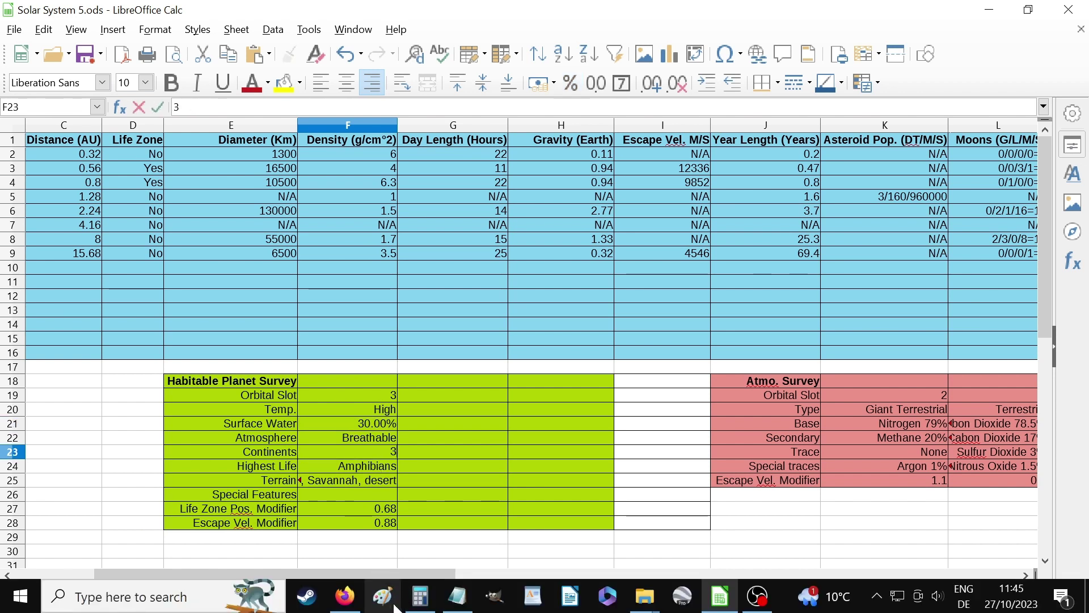
left_click(457, 596)
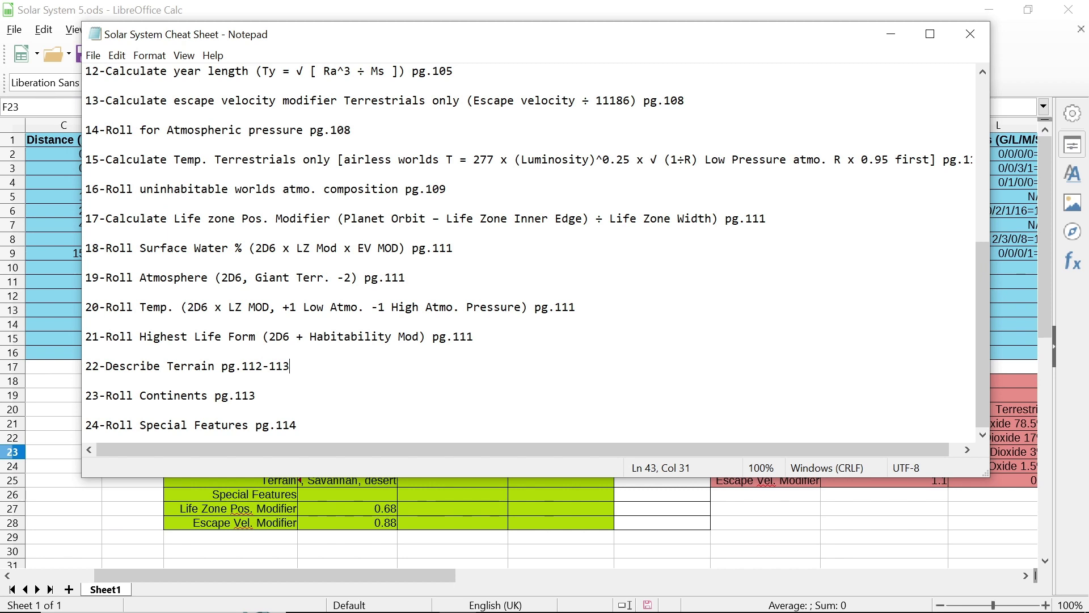
left_click(878, 39)
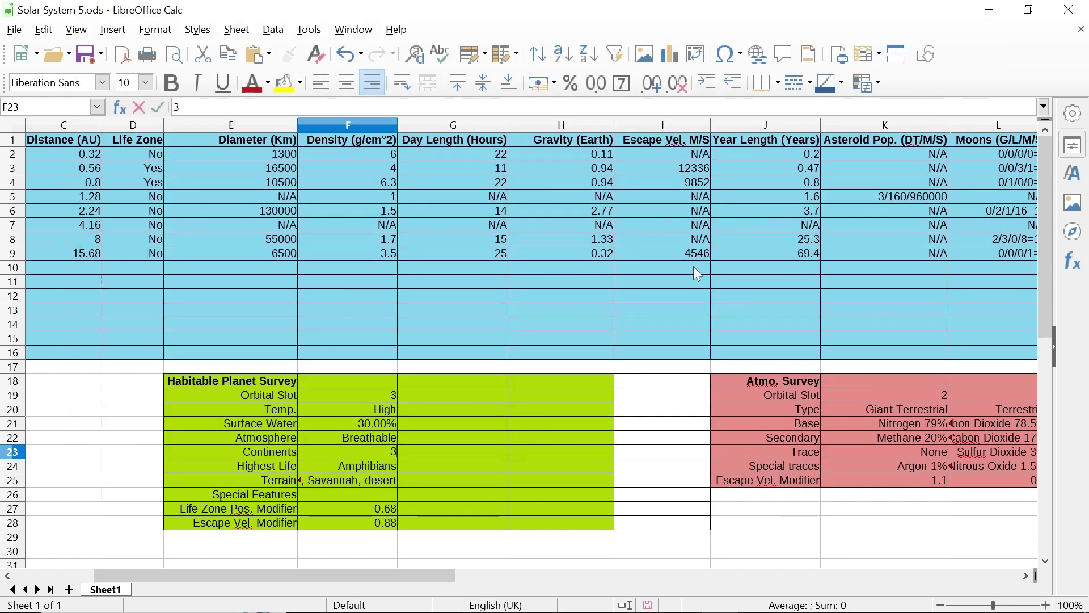
left_click(248, 492)
left_click(360, 495)
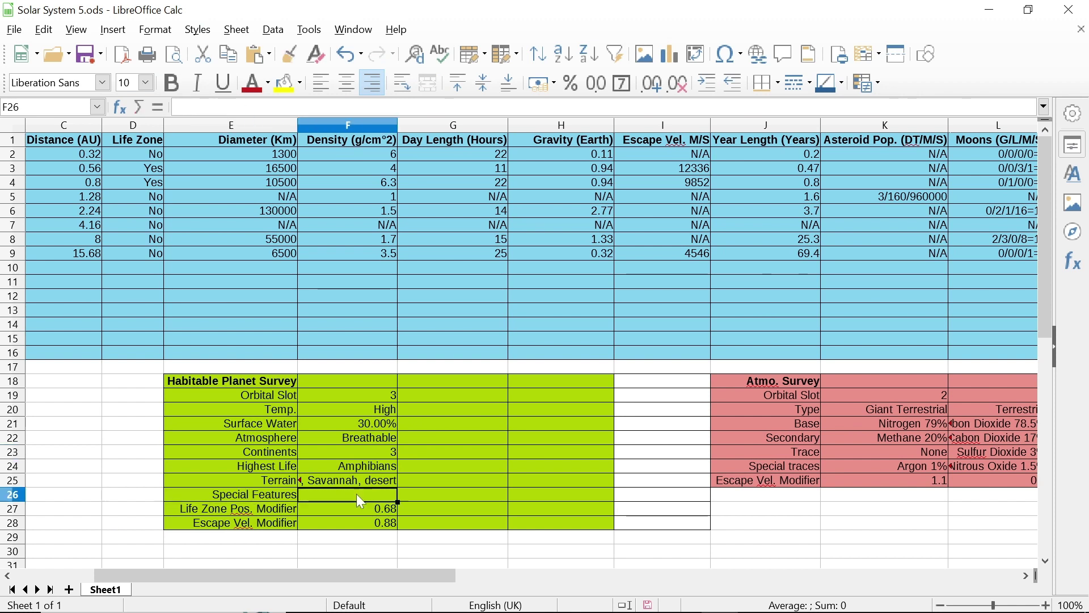
left_click(265, 498)
left_click(351, 494)
scroll(497, 455, "down", 3)
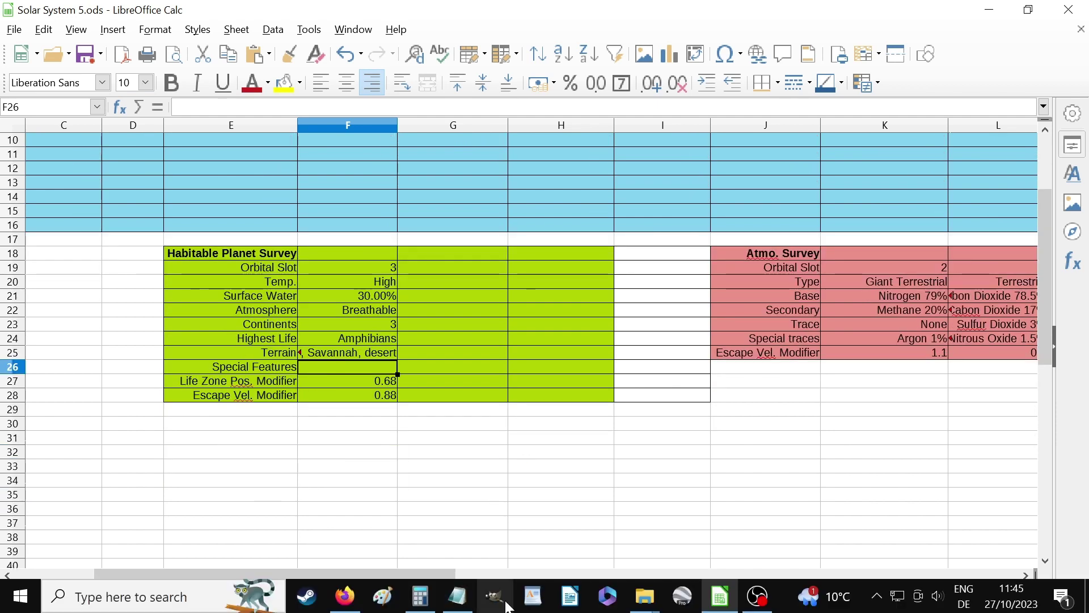
left_click(458, 597)
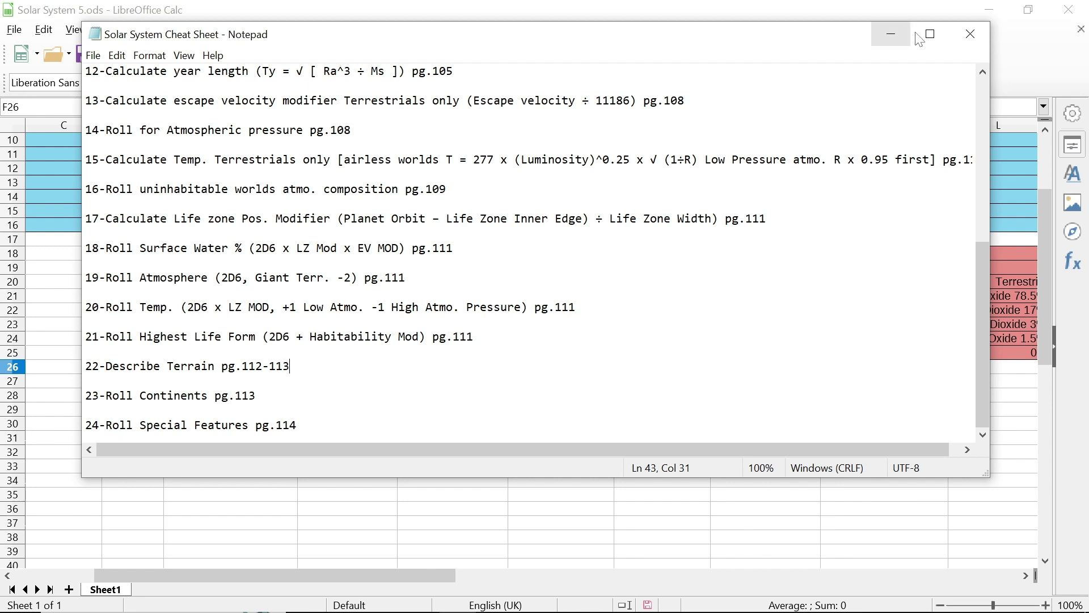
Enter "Star League Facility (Occupied)" as the Special Features for orbital slot 3 in the Habitable Planet Survey.
left_click(1034, 58)
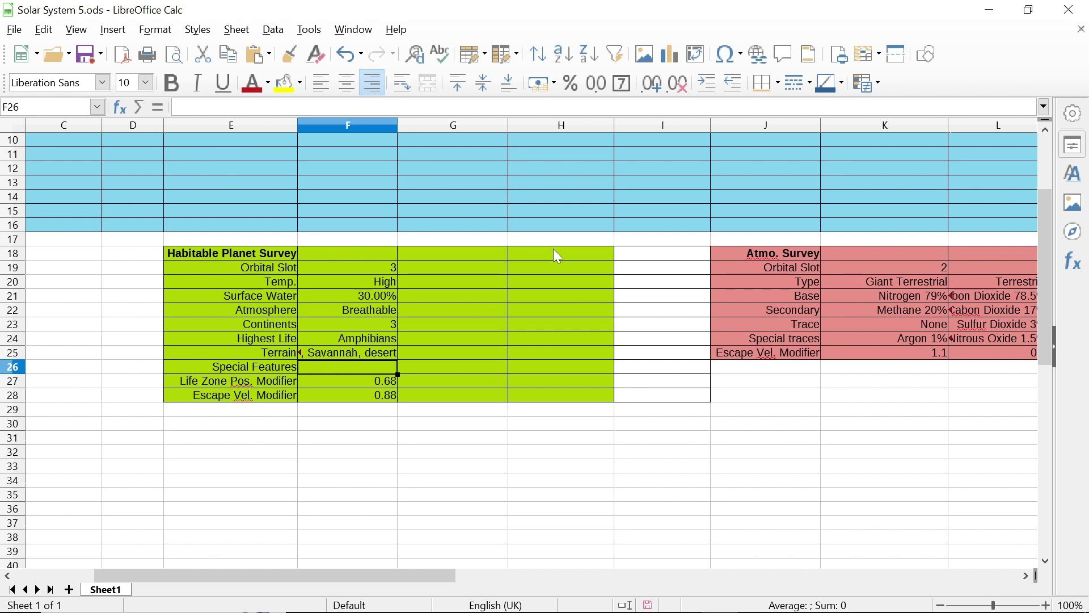
type("S")
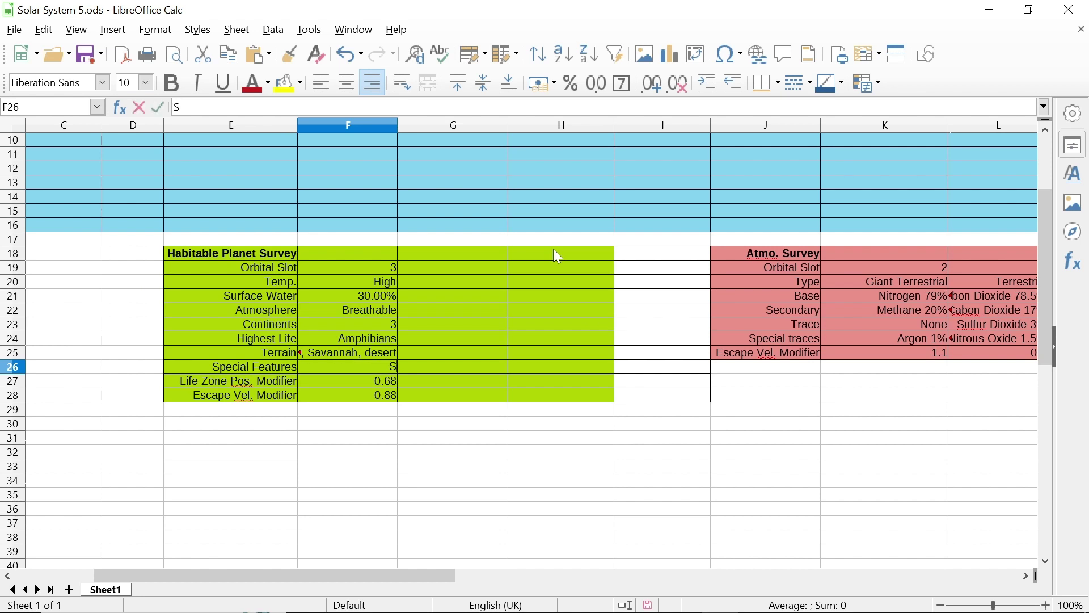
type("tar Leag")
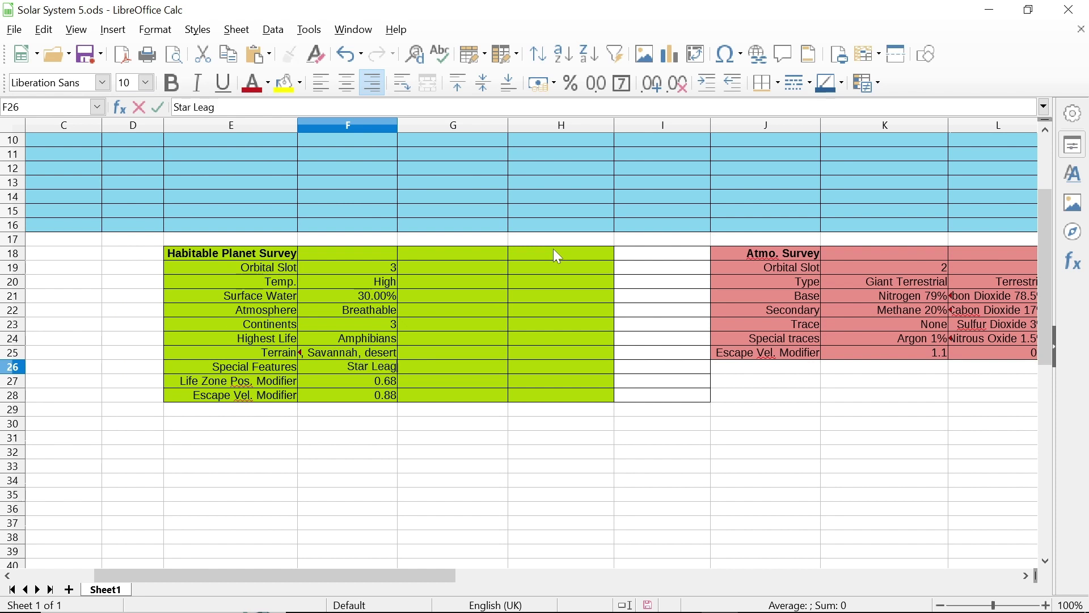
type("ue")
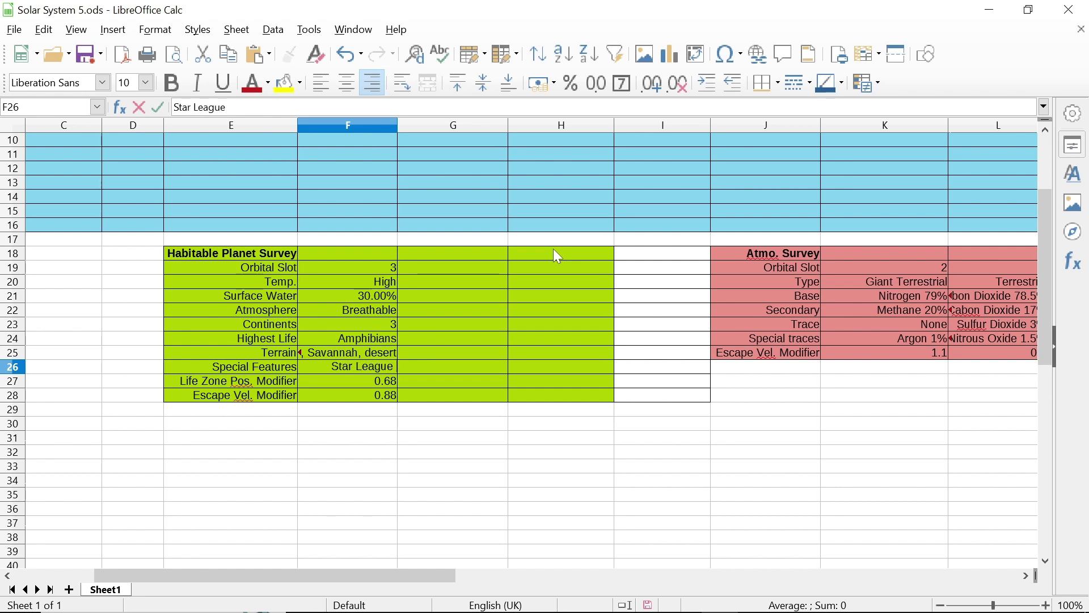
type(" F")
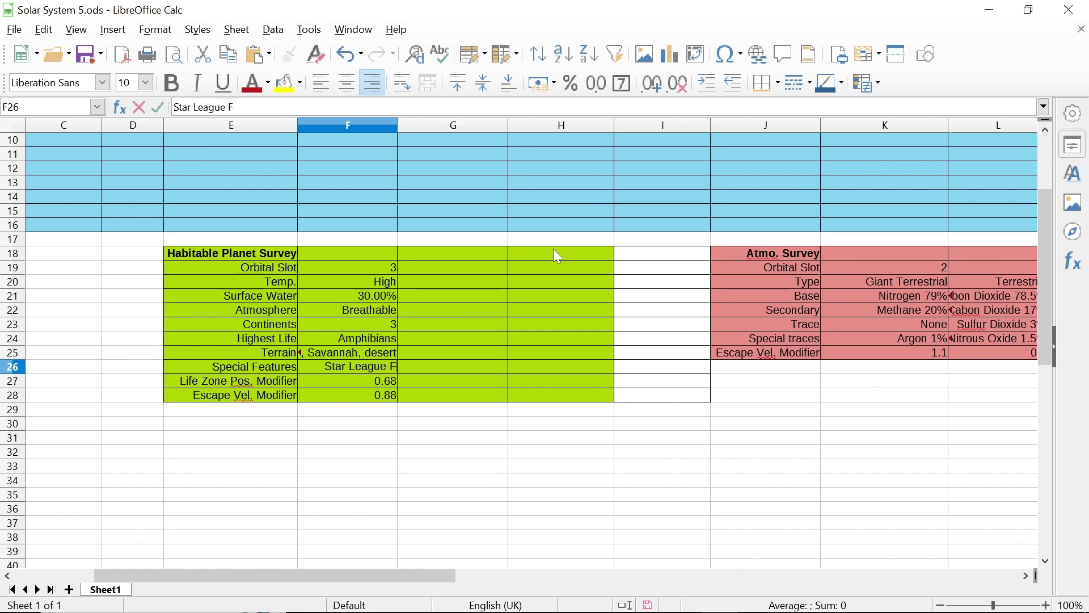
type("acilit")
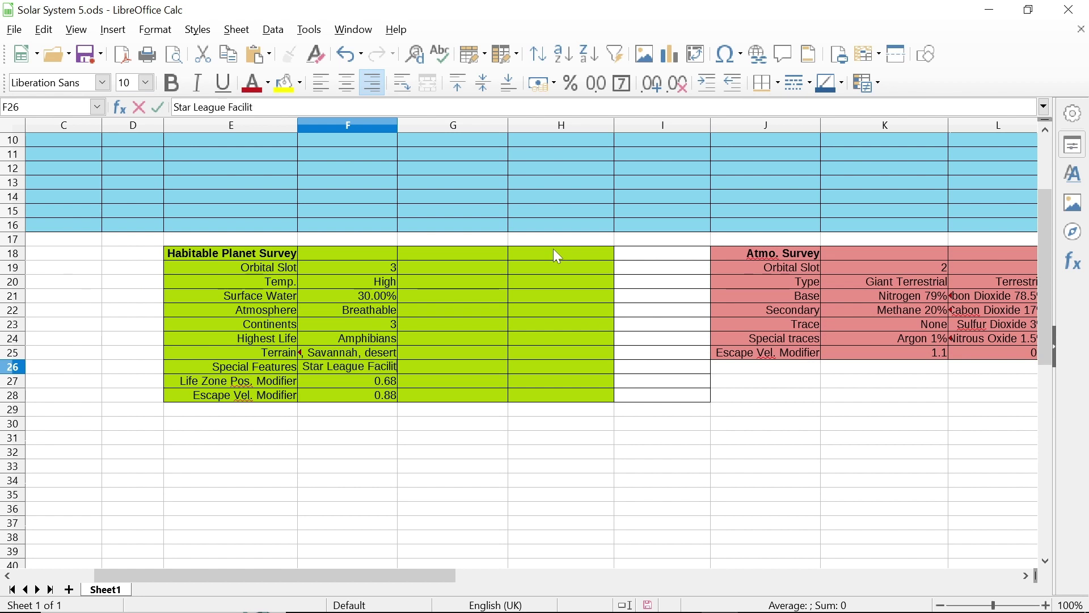
type("y (")
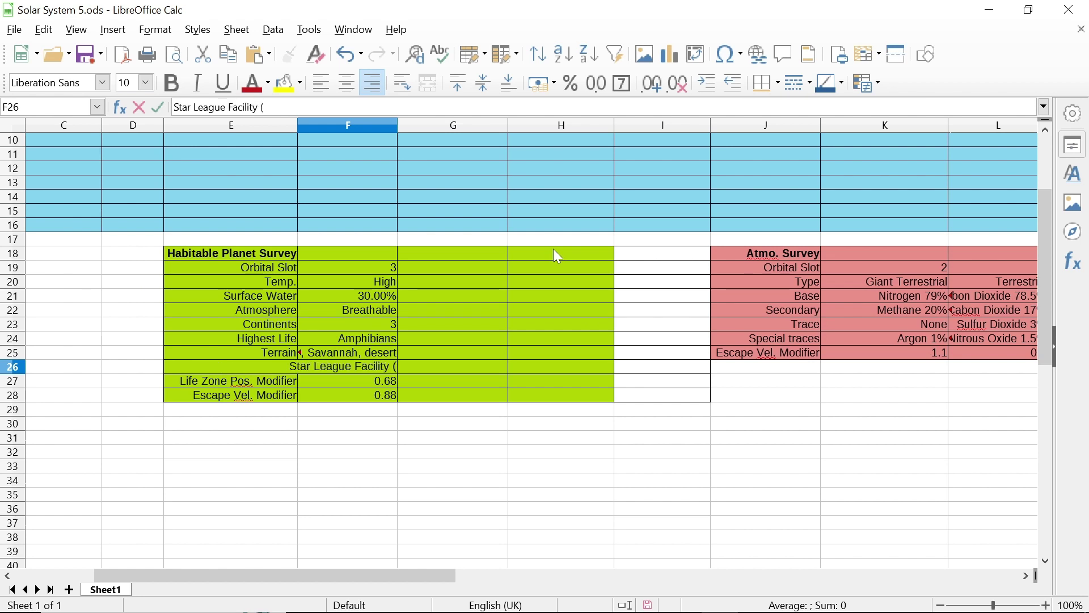
type("Occu")
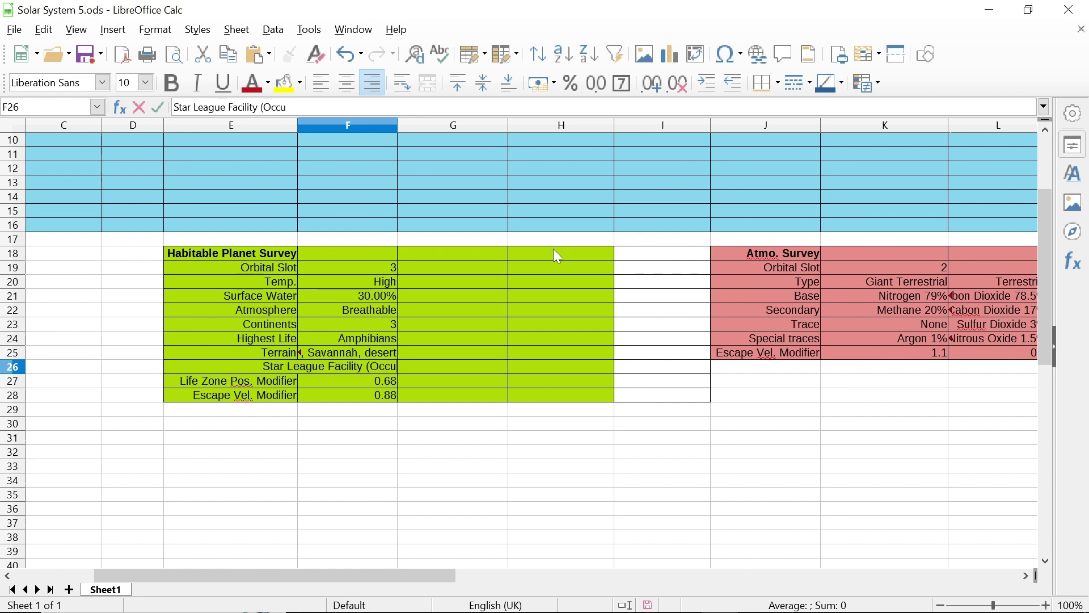
type("pied)")
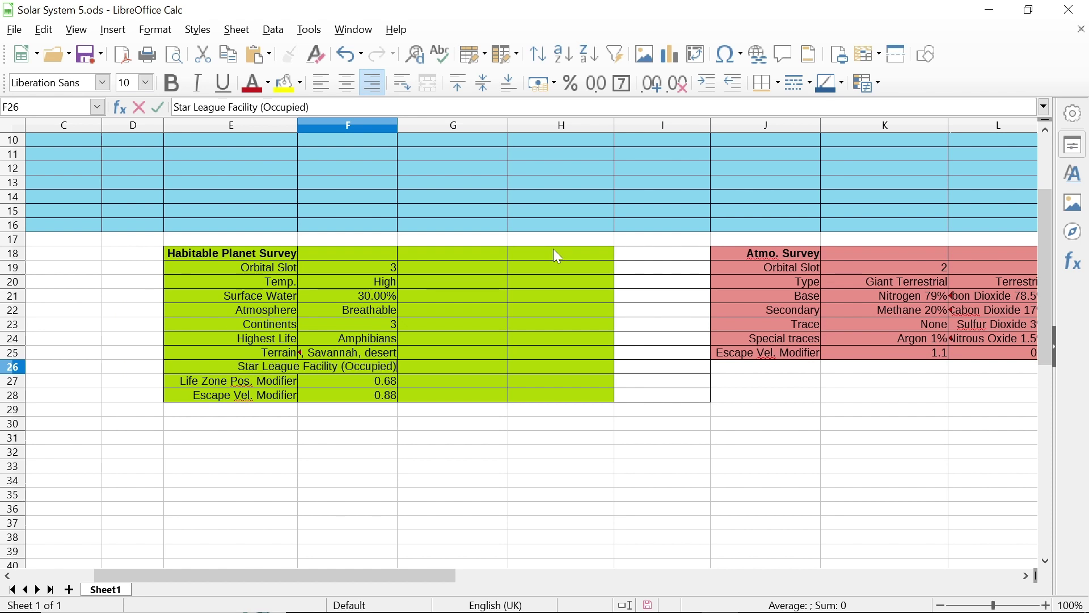
left_click(360, 358)
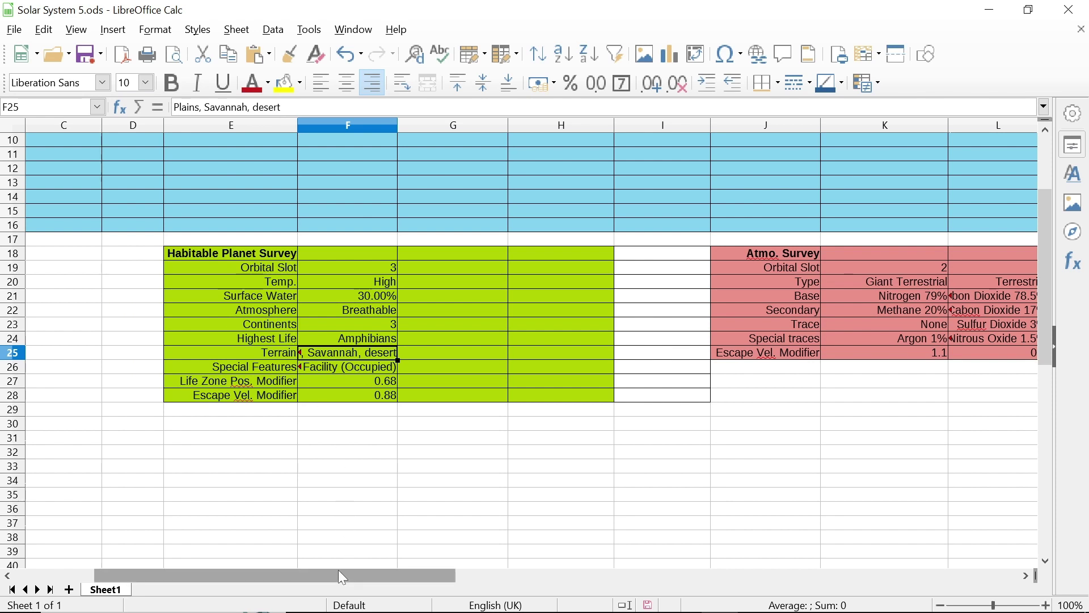
Review the Solar Survey and orbital slot table, and check the last item, 24 on special features, in the Notepad cheat sheet.
left_click_drag(343, 576, 178, 572)
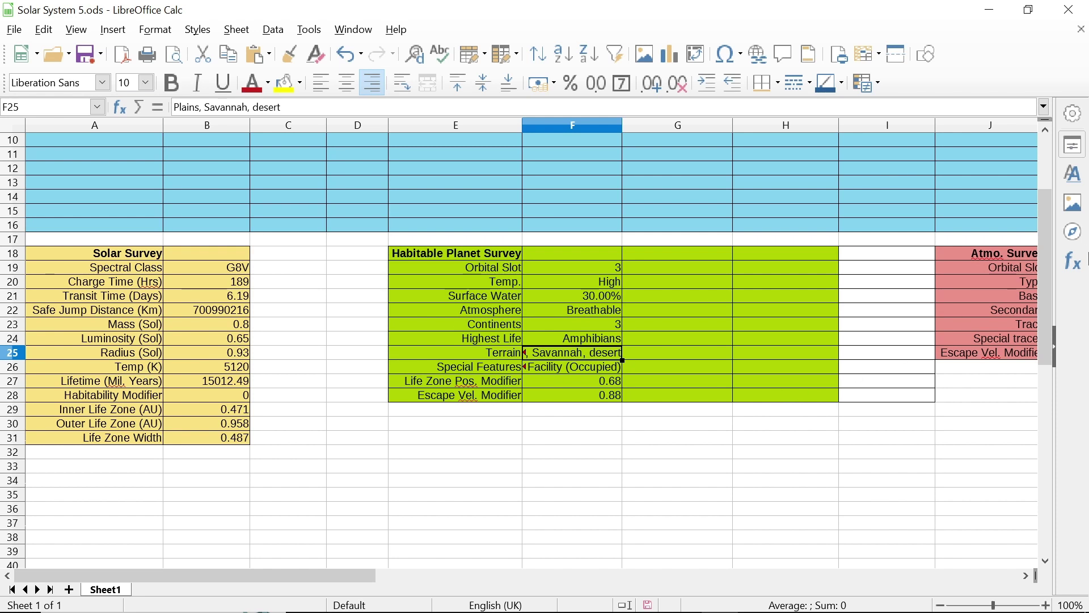
left_click_drag(1045, 199, 1036, 130)
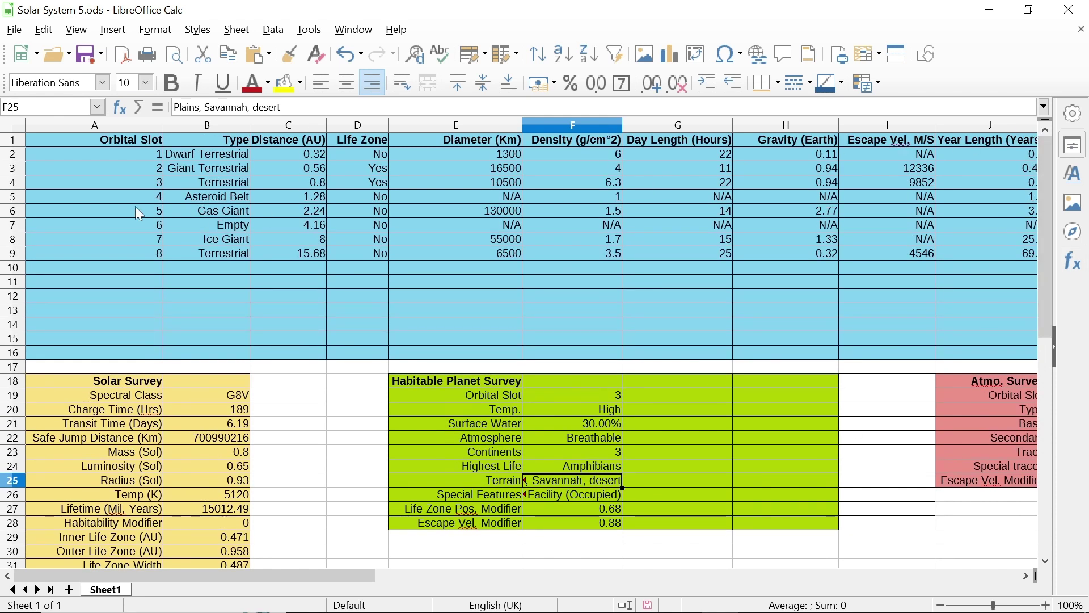
mouse_move(383, 609)
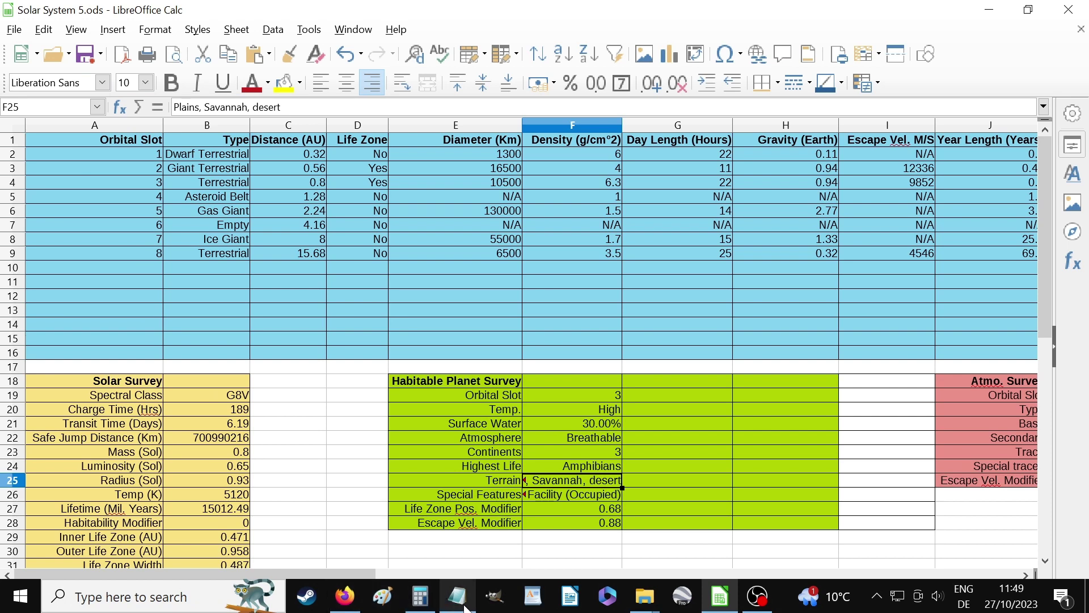
left_click(461, 602)
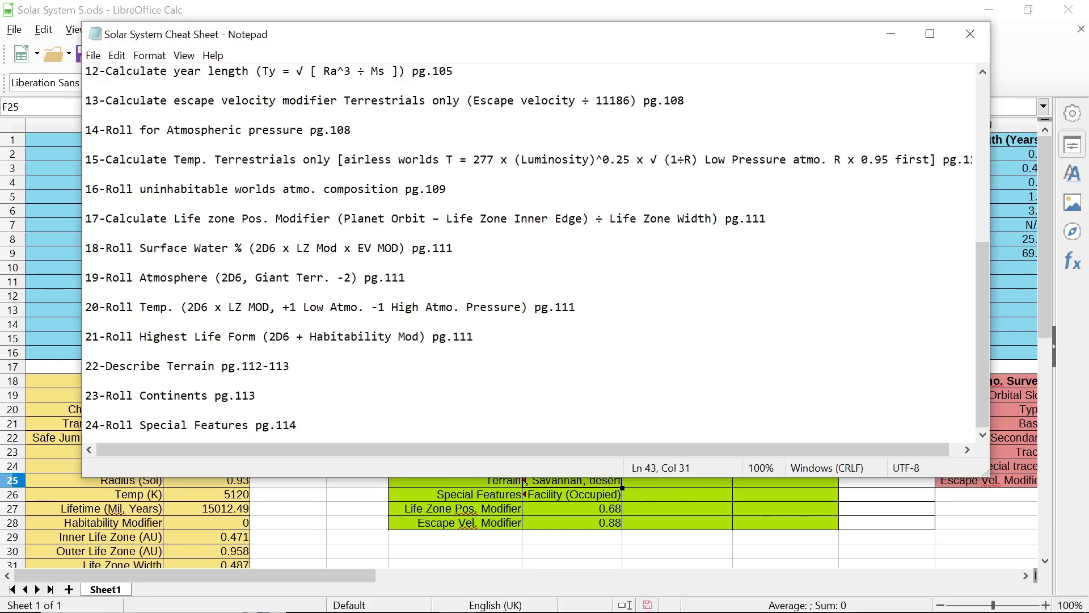
left_click_drag(297, 425, 85, 425)
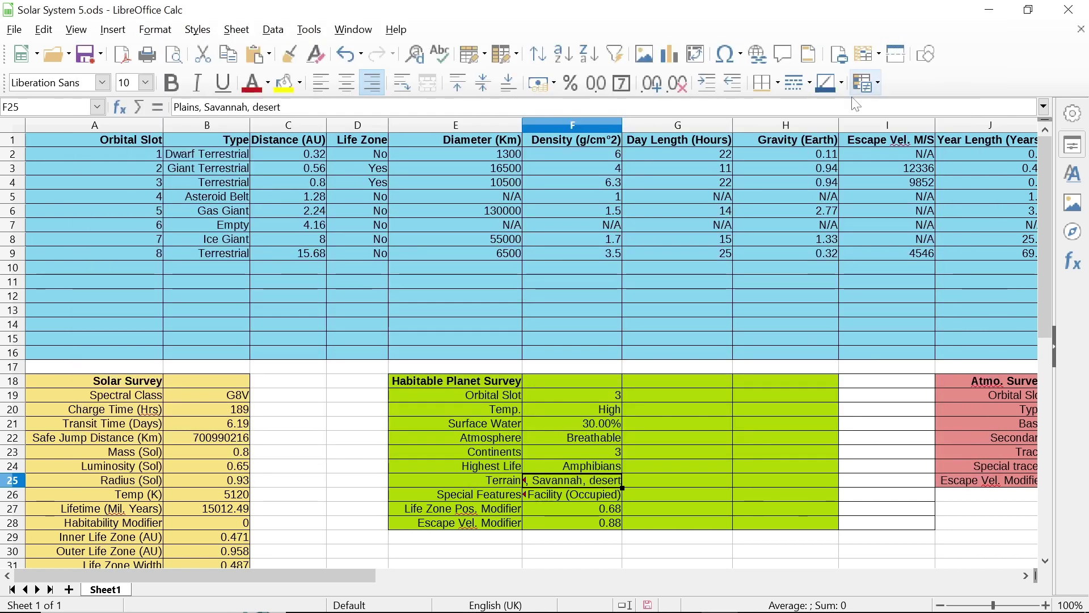
left_click(895, 32)
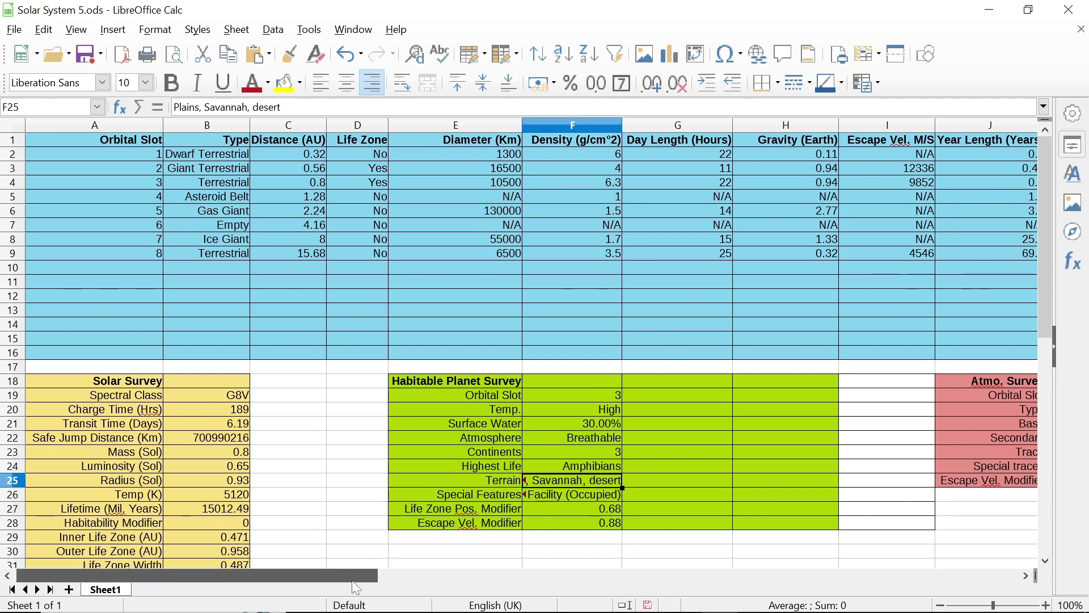
Look over the completed planet table and surveys, including the Type of orbital slot 3, and return to cell A1.
left_click_drag(363, 582, 428, 580)
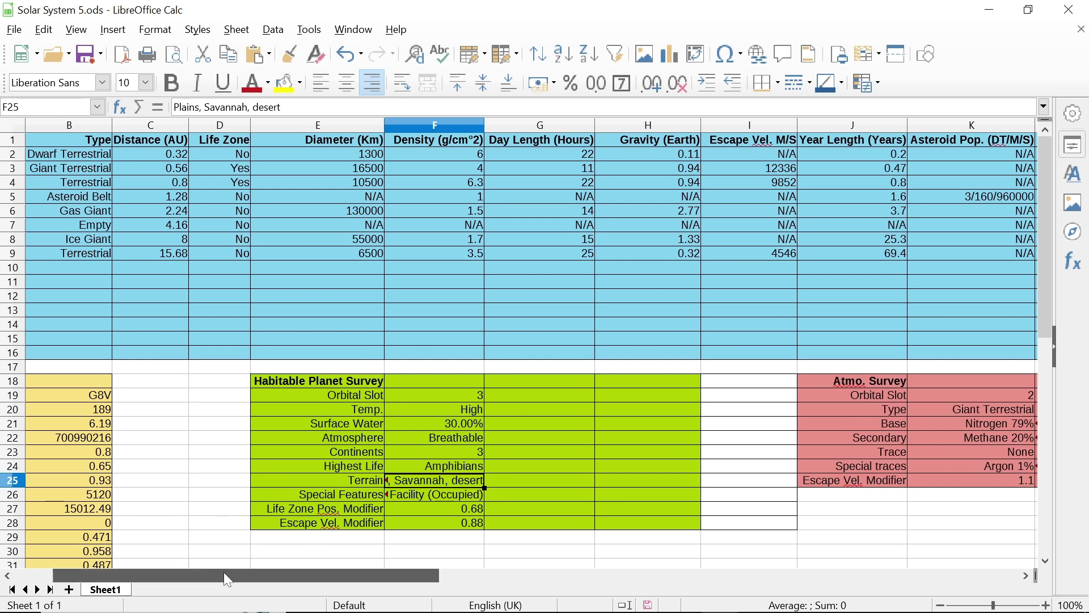
left_click_drag(224, 575, 138, 587)
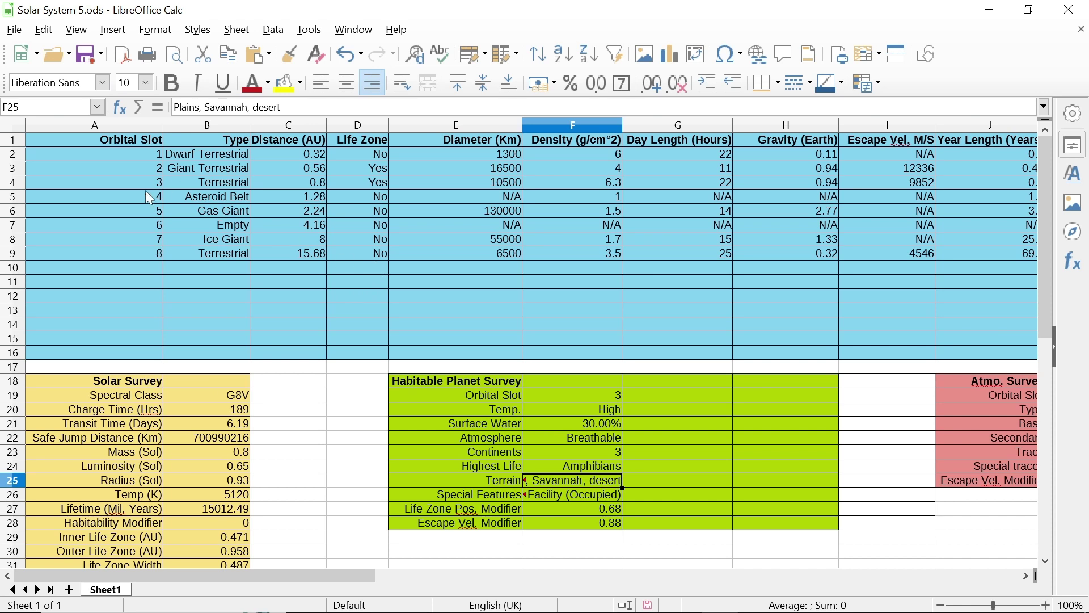
left_click(210, 180)
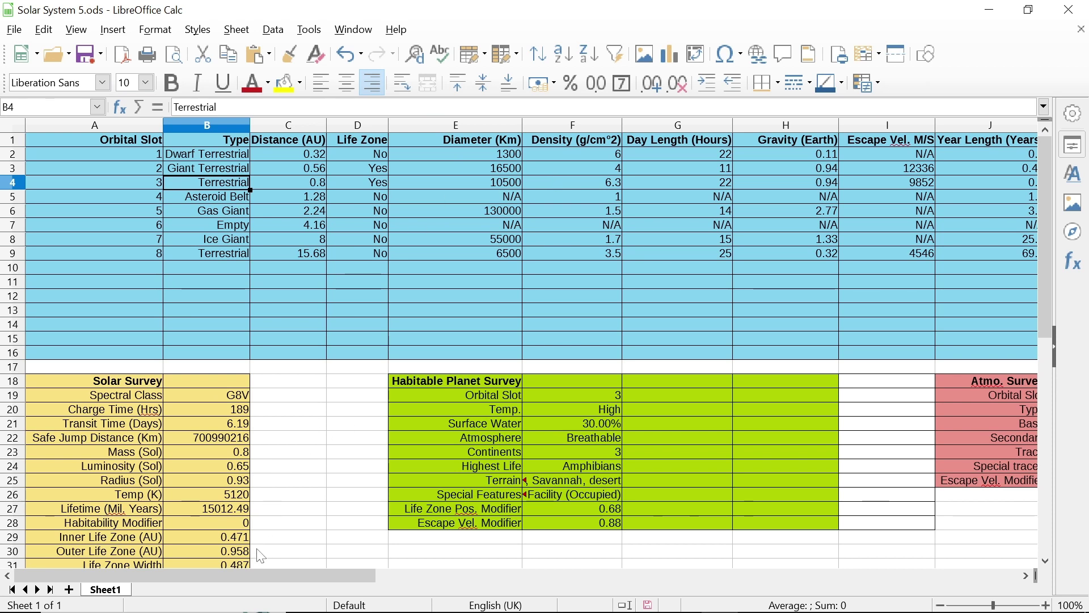
mouse_move(247, 570)
left_mouse_down()
mouse_move(597, 581)
mouse_move(267, 570)
left_mouse_up()
left_click(120, 143)
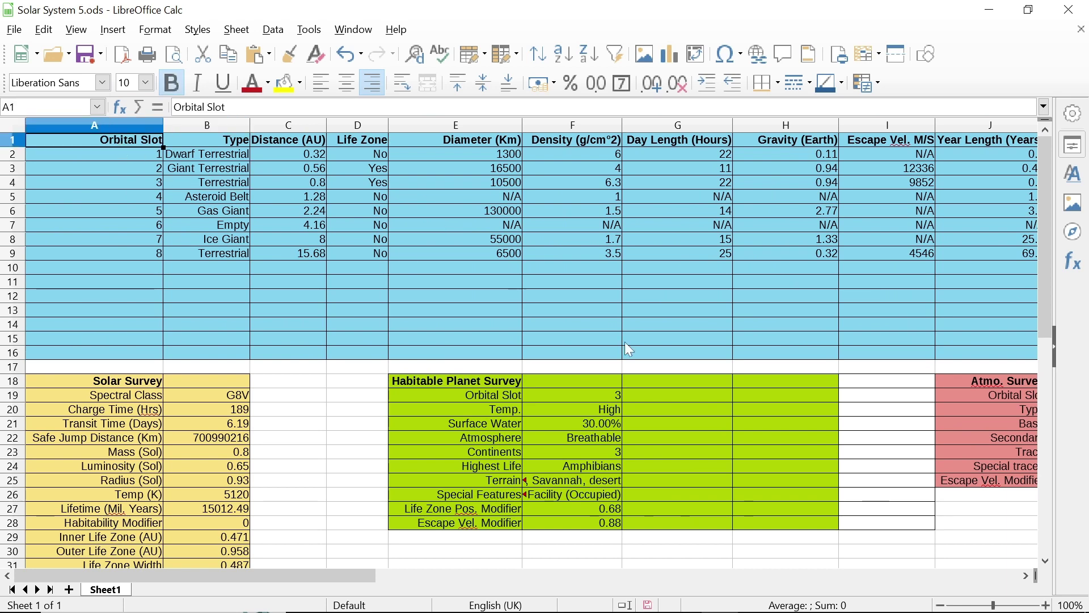
left_click(758, 596)
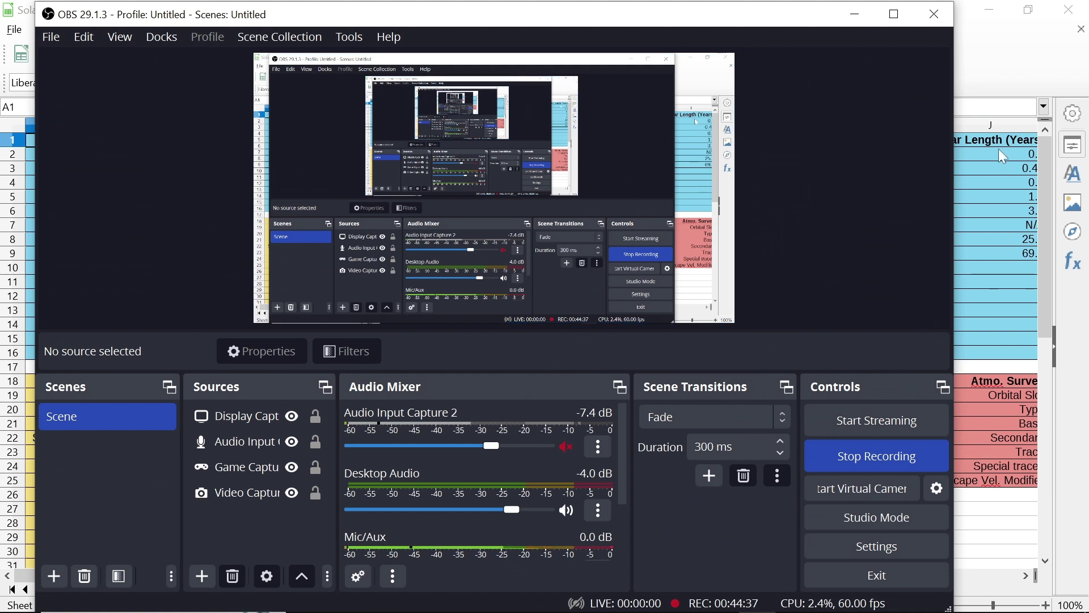
left_click(894, 458)
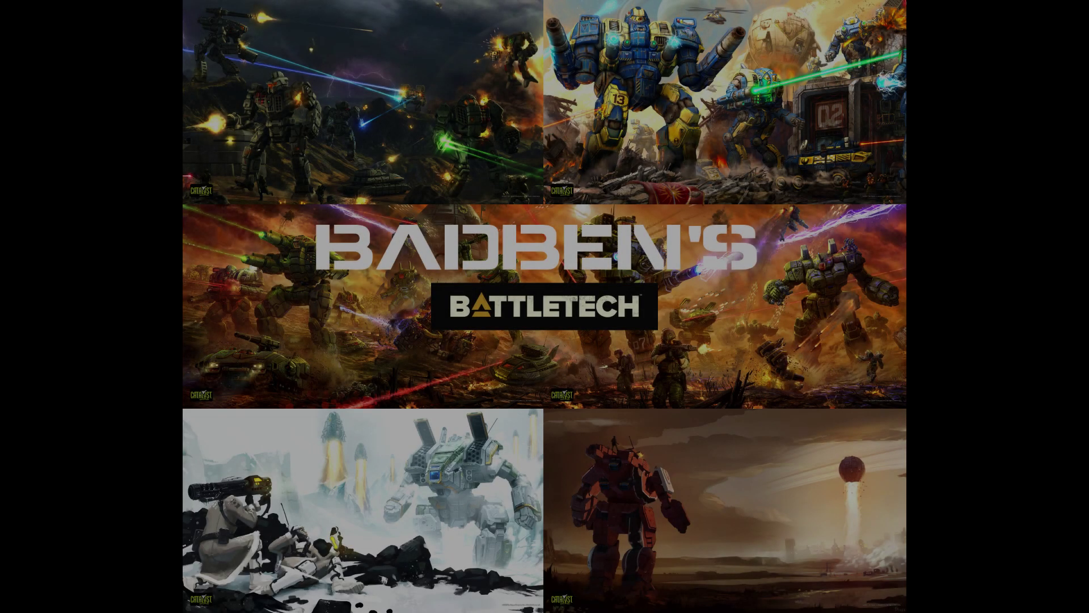